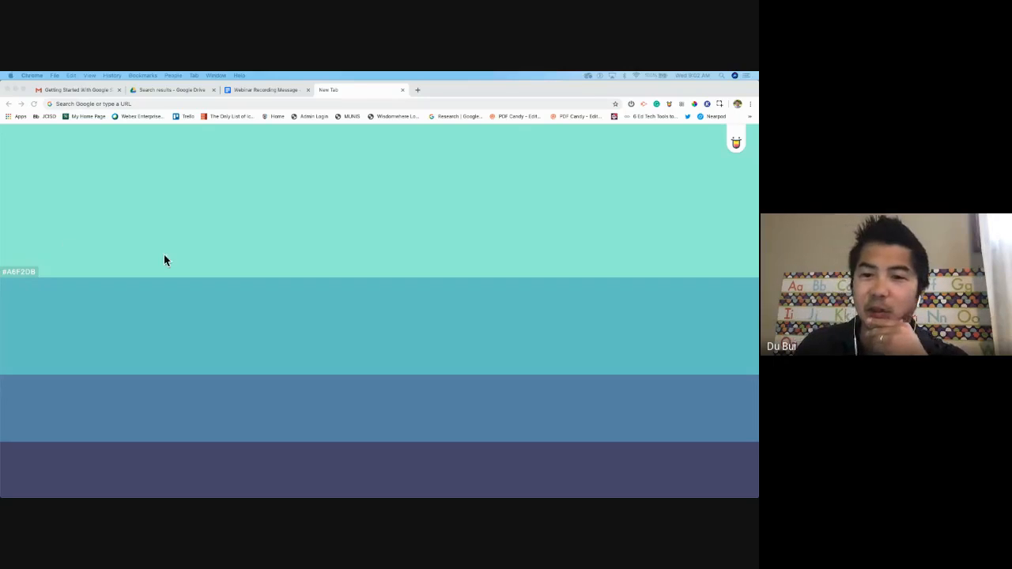
Load the TEAMJXN example site at sites.google.com/jcisd.org/edtech and scroll through its homepage
click(332, 104)
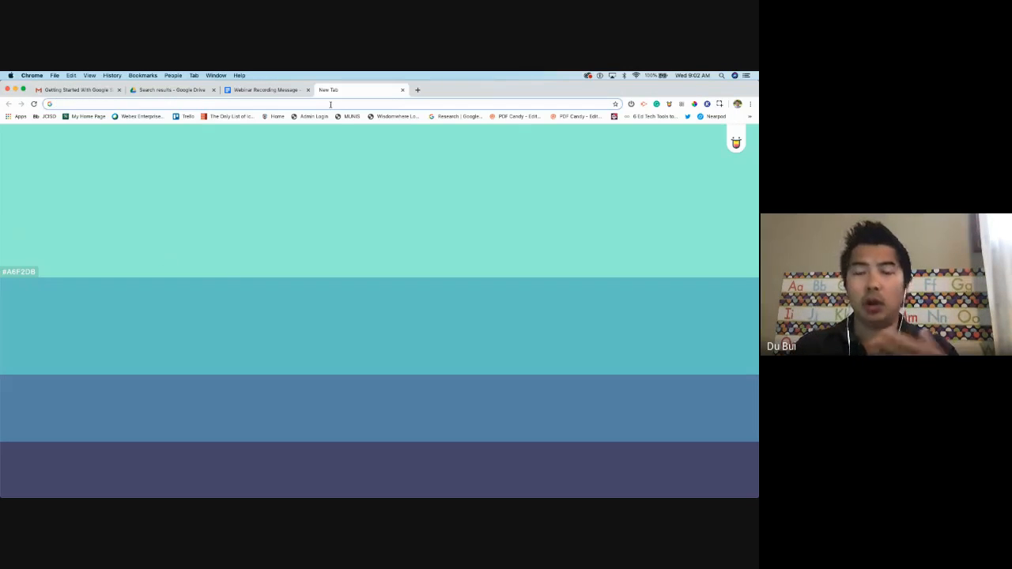
text(sites.google.com/jcisd.org/edtech)
key(Return)
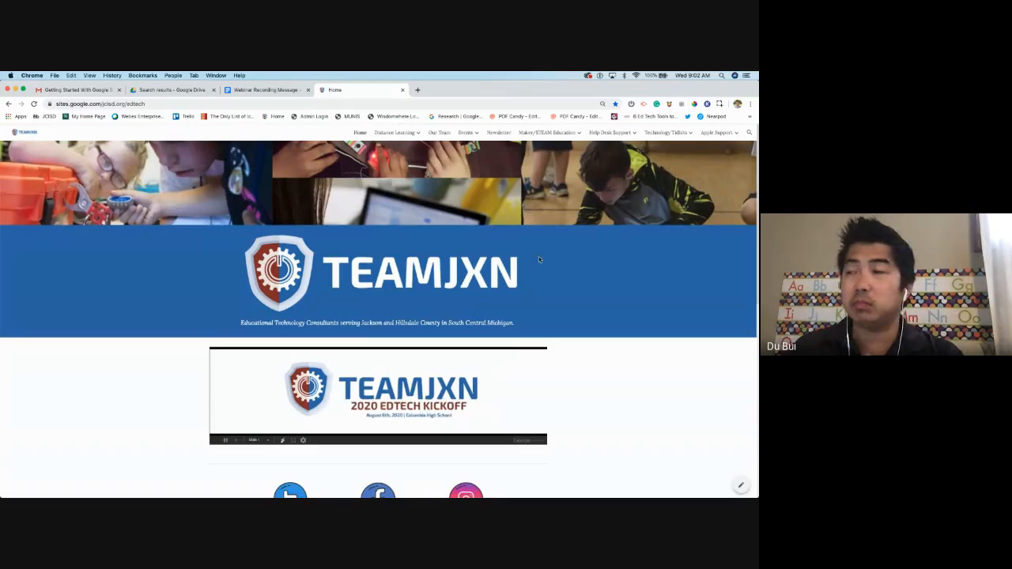
scroll(548, 258, down, 5)
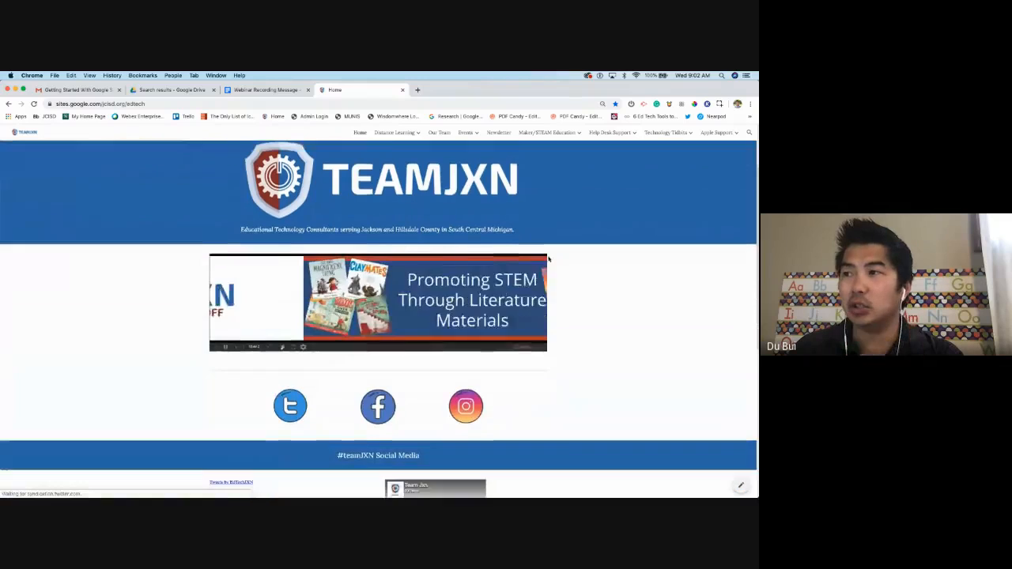
scroll(548, 258, down, 10)
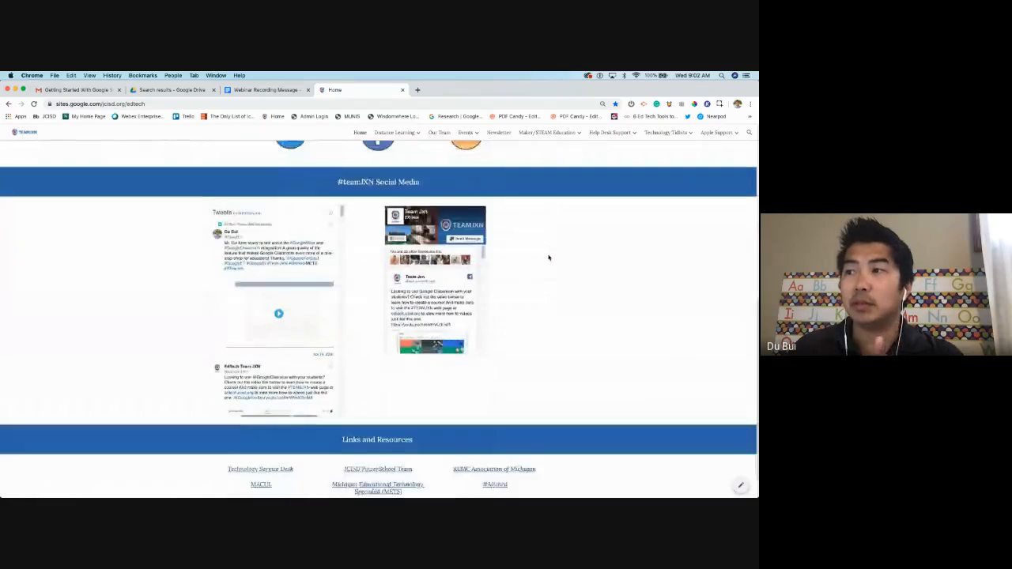
scroll(538, 257, up, 14)
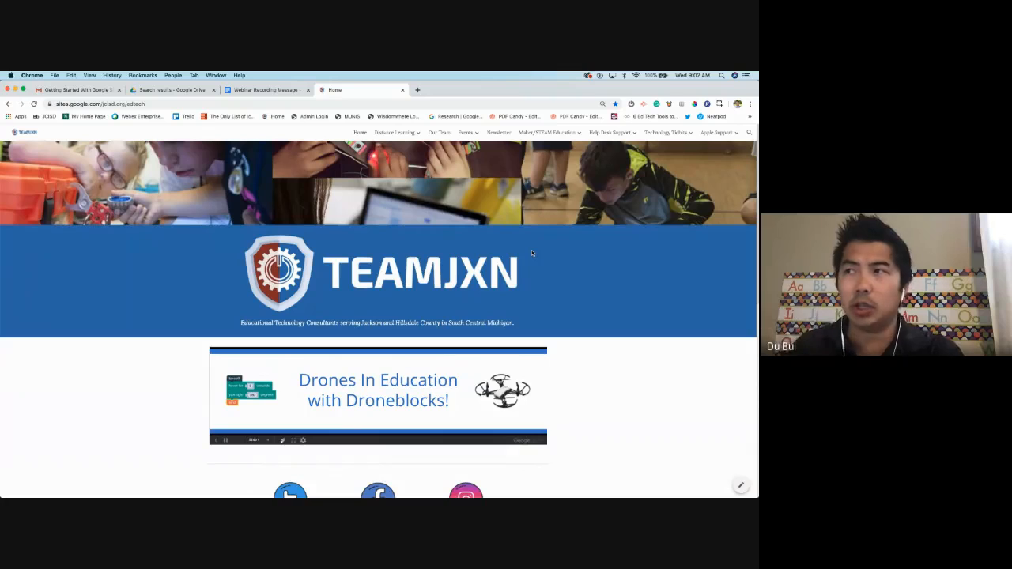
Go to the Distance Learning page and look over its webinar calendar and resource links
mouse_move(402, 134)
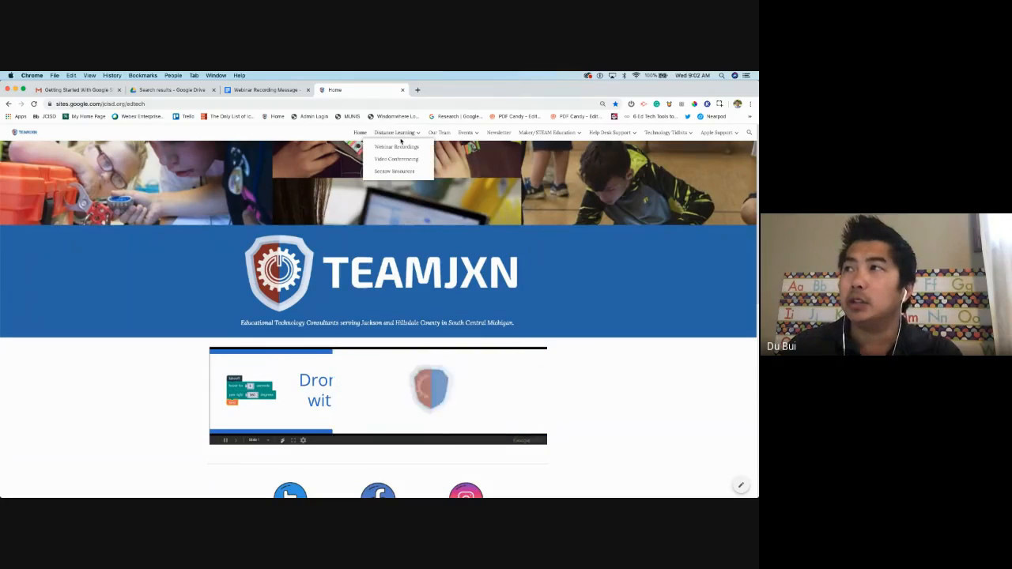
click(402, 134)
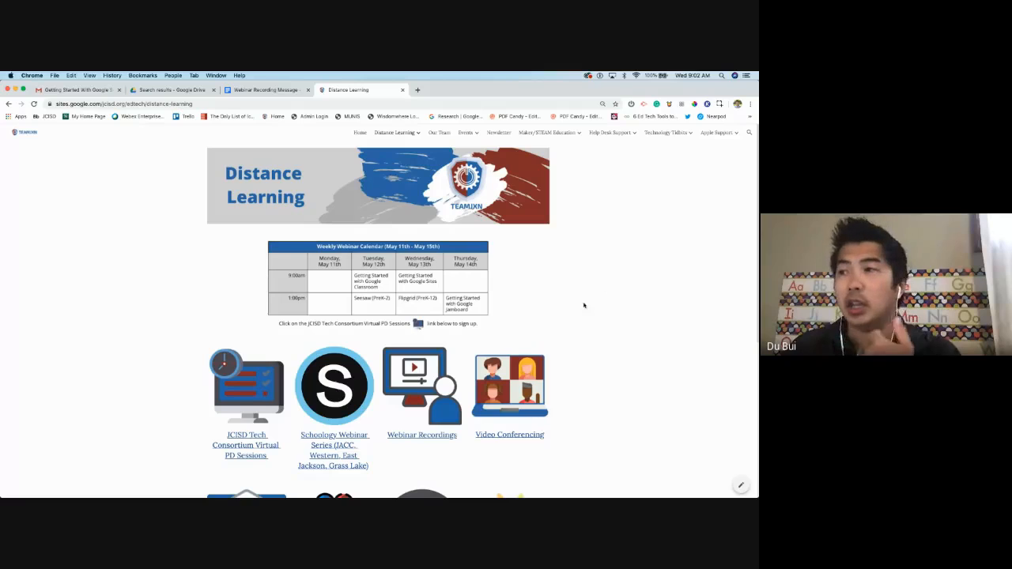
scroll(578, 300, down, 5)
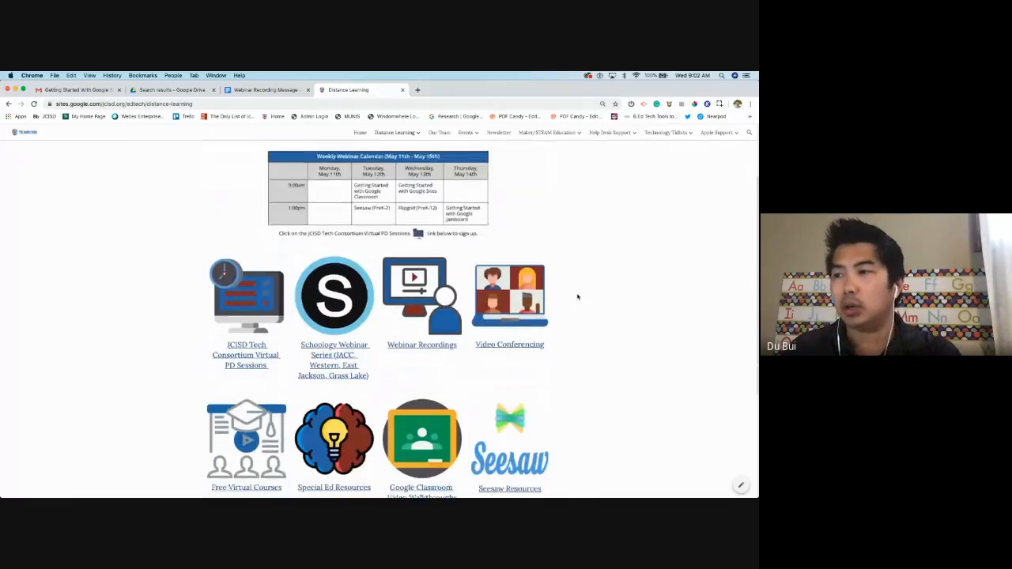
scroll(577, 293, up, 5)
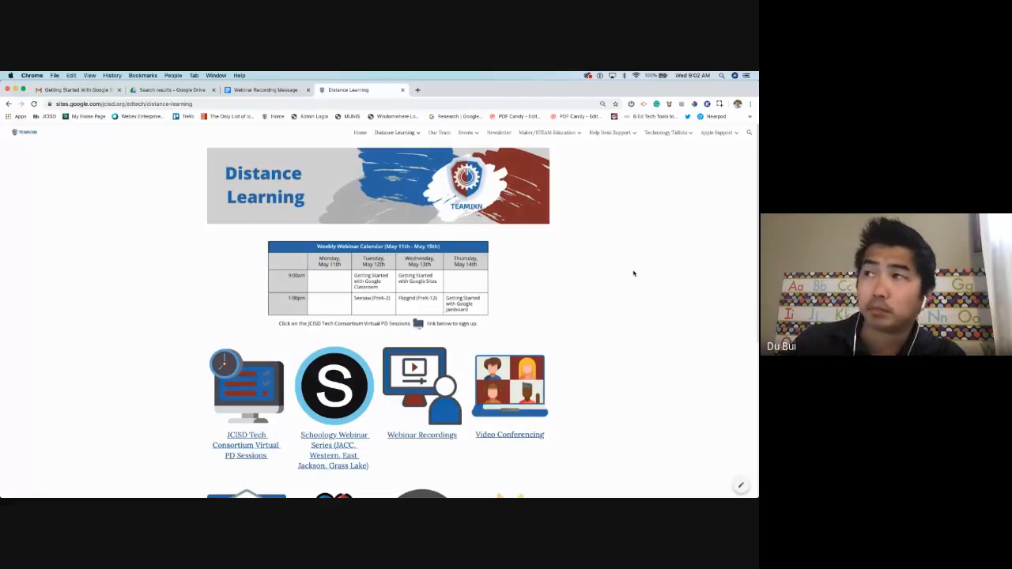
In a new tab, go to Google and launch Drive from the Google apps grid
click(419, 90)
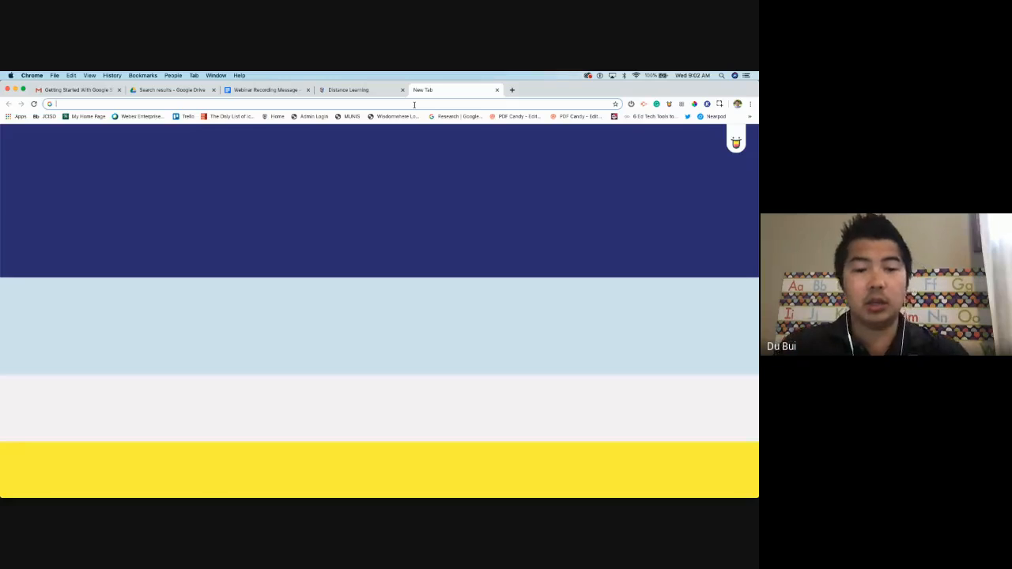
text(google.com)
key(Return)
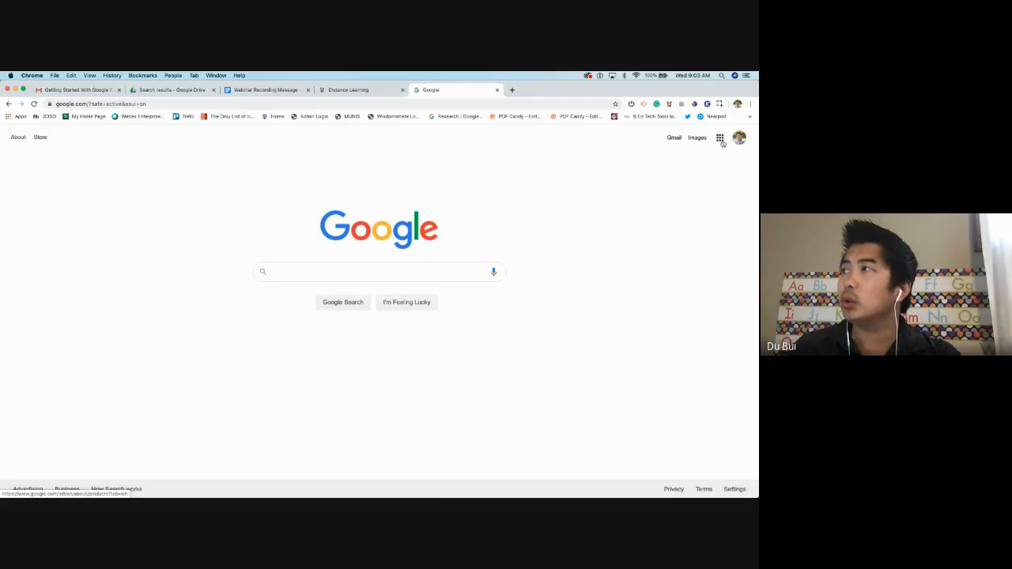
click(720, 140)
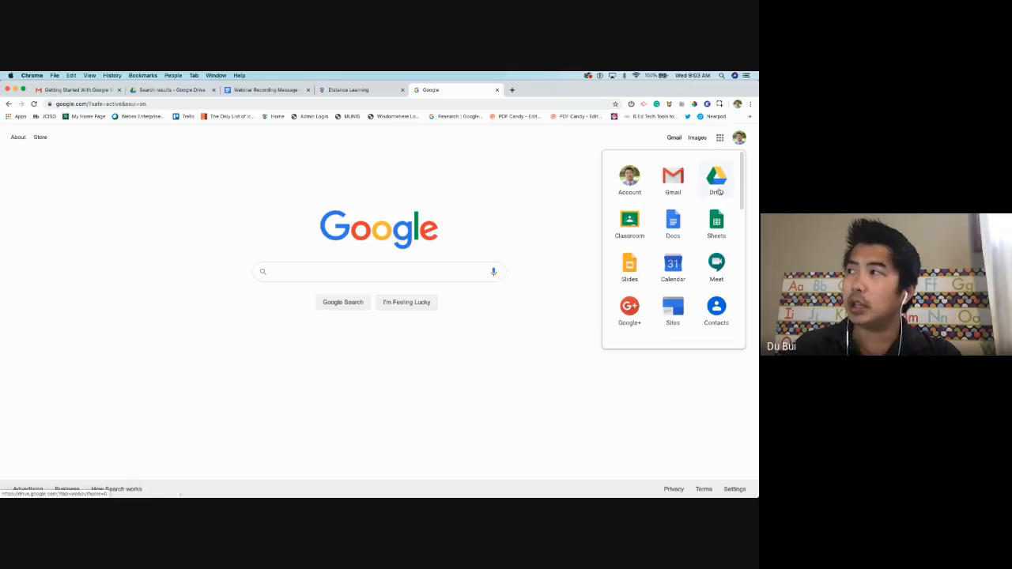
click(716, 182)
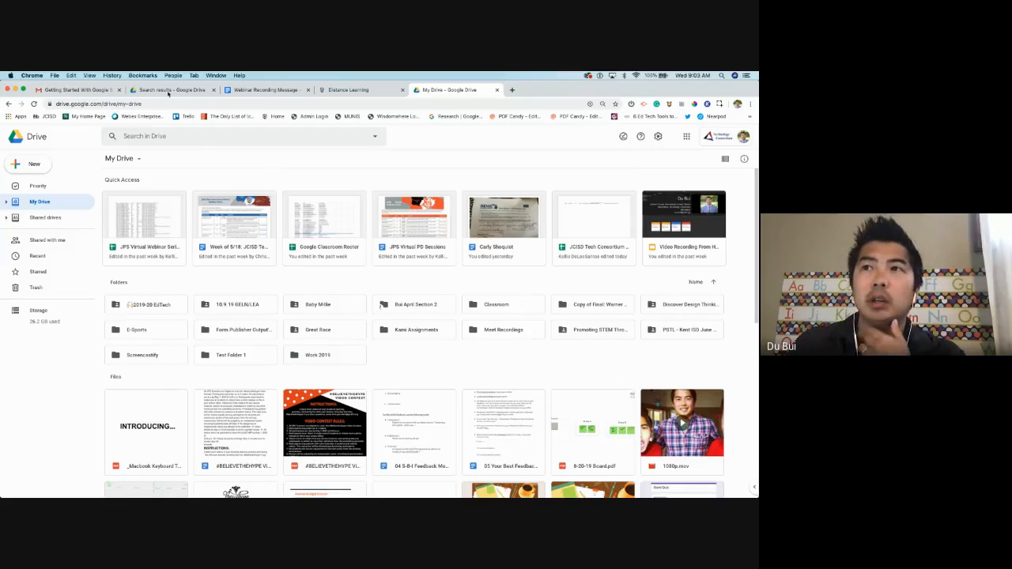
Create a new Website folder in My Drive (typed as 'Wibsite') and open it
click(41, 164)
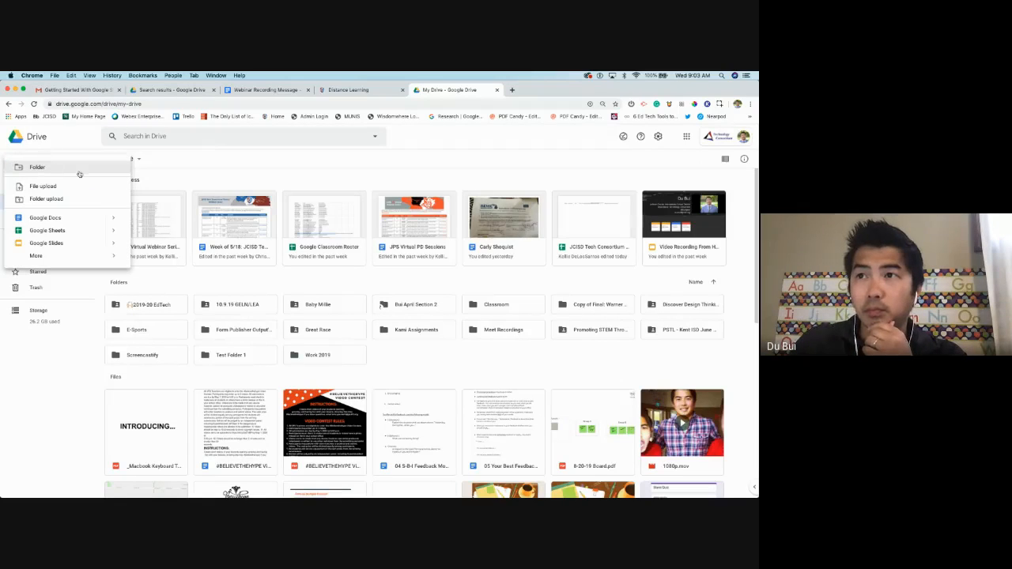
click(79, 173)
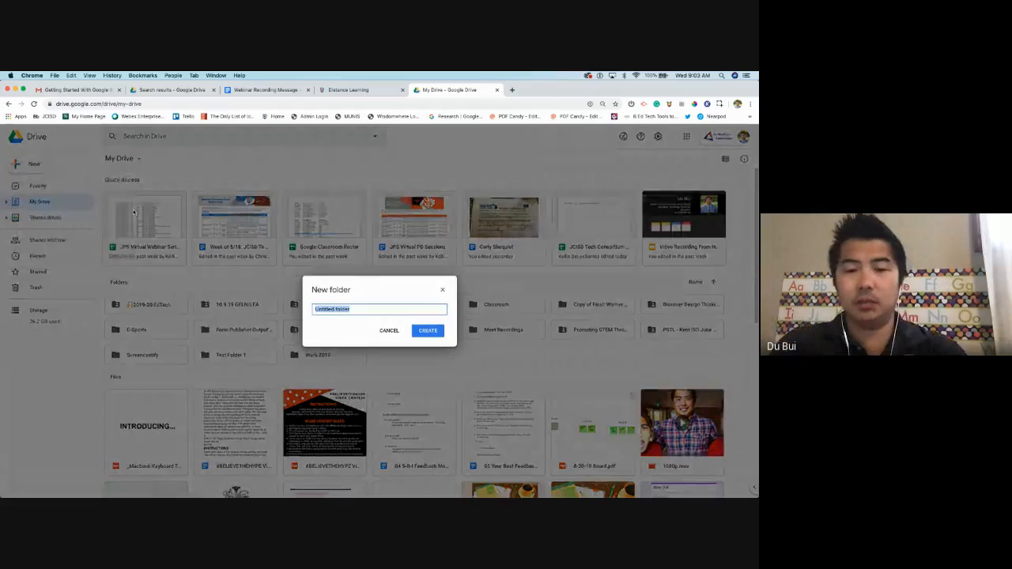
text(Wi)
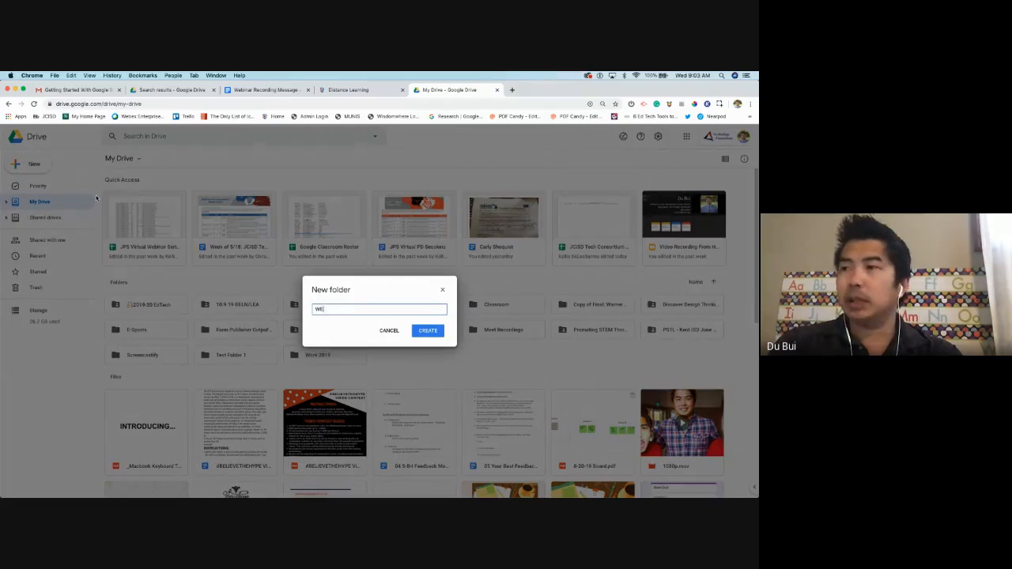
text(bsite)
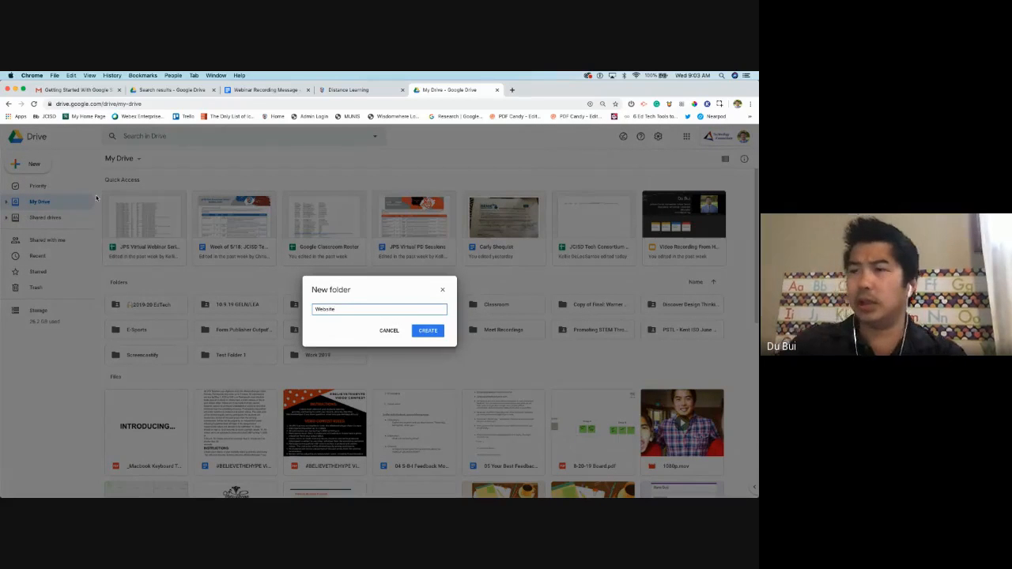
key(Return)
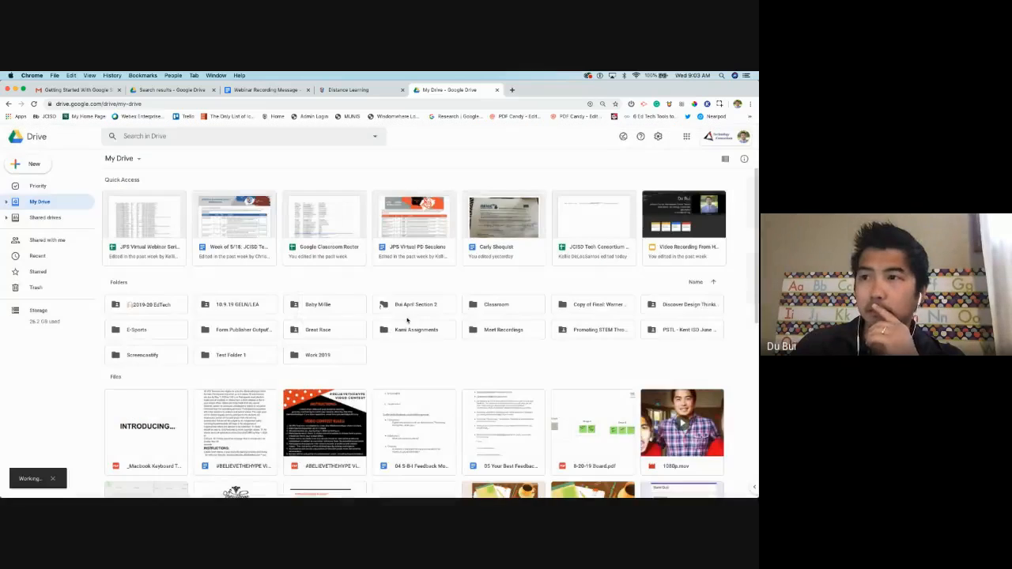
scroll(251, 286, down, 1)
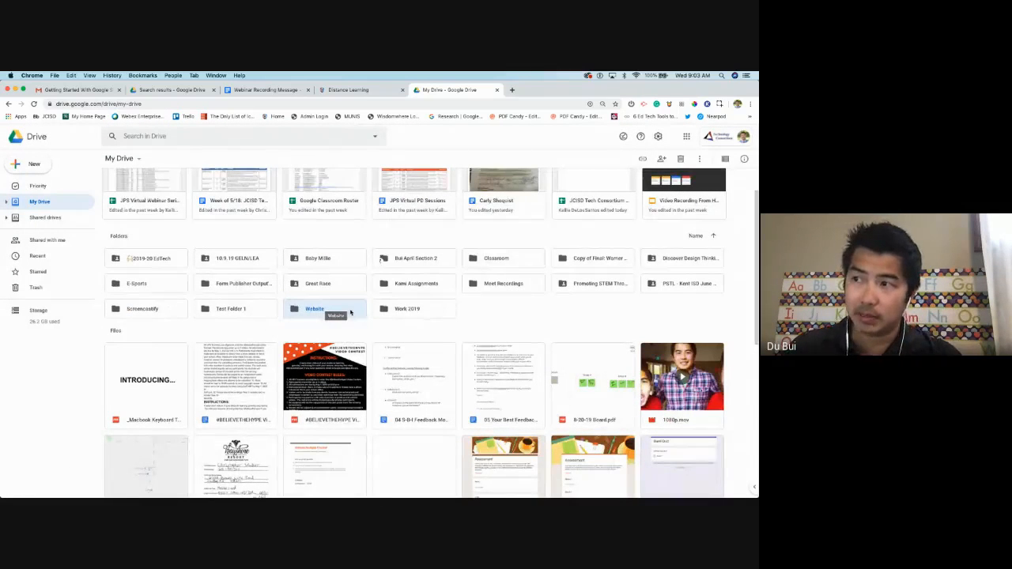
double_click(351, 310)
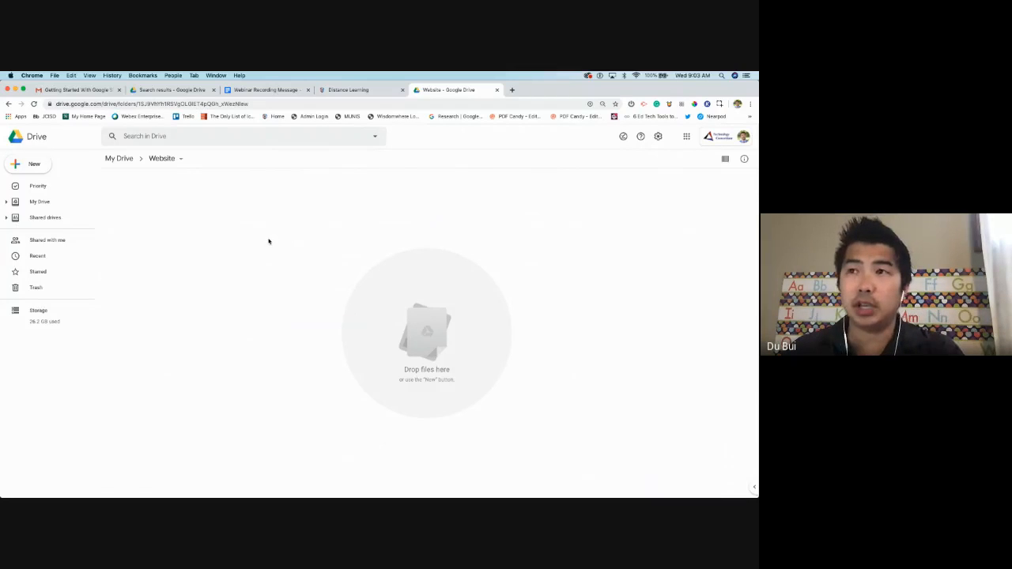
Create a new Google Site from the Website folder's New > More menu
click(35, 164)
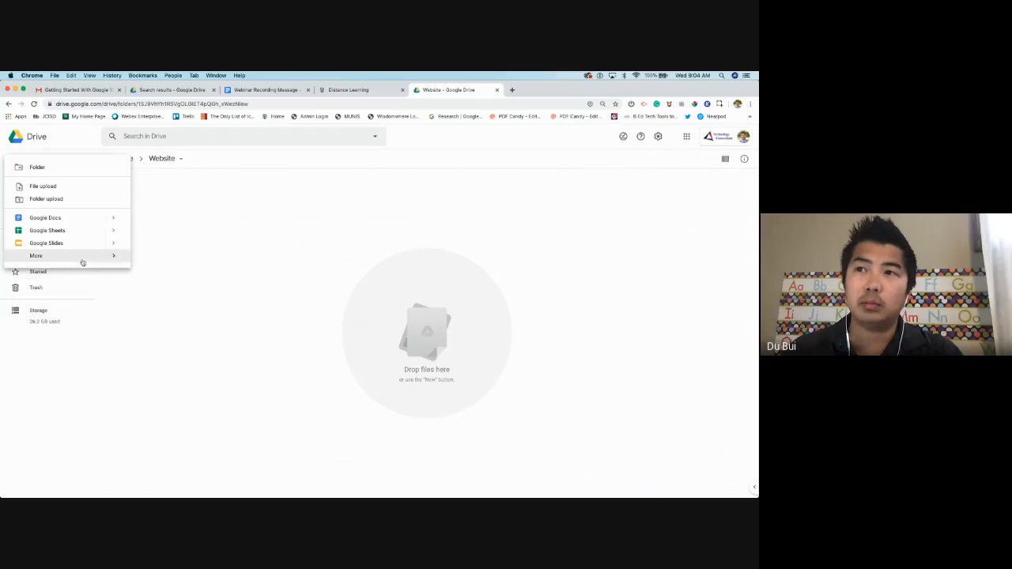
mouse_move(82, 262)
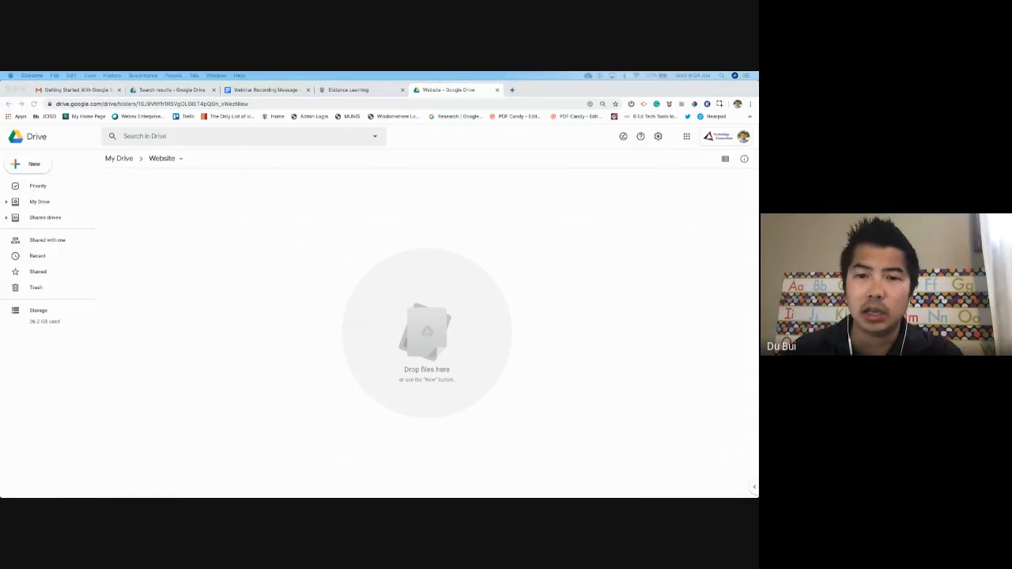
click(46, 170)
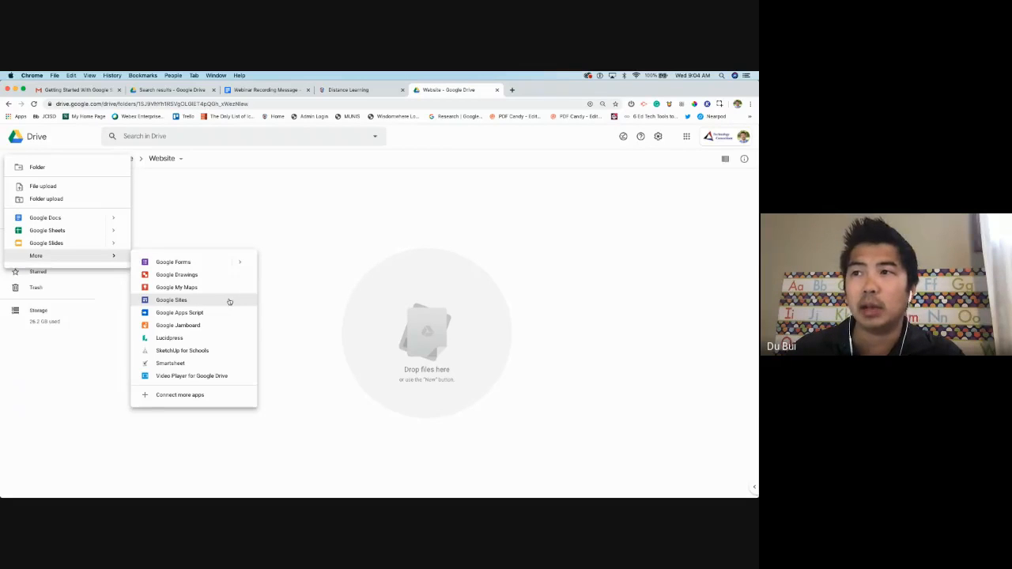
click(229, 300)
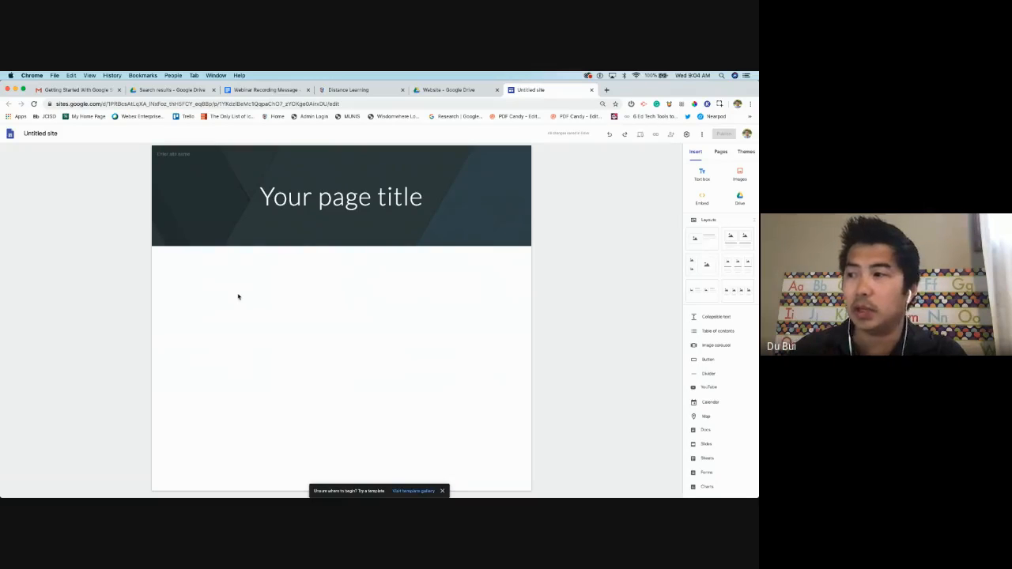
Dismiss the template suggestion and name the untitled site the teacher's website title
click(442, 492)
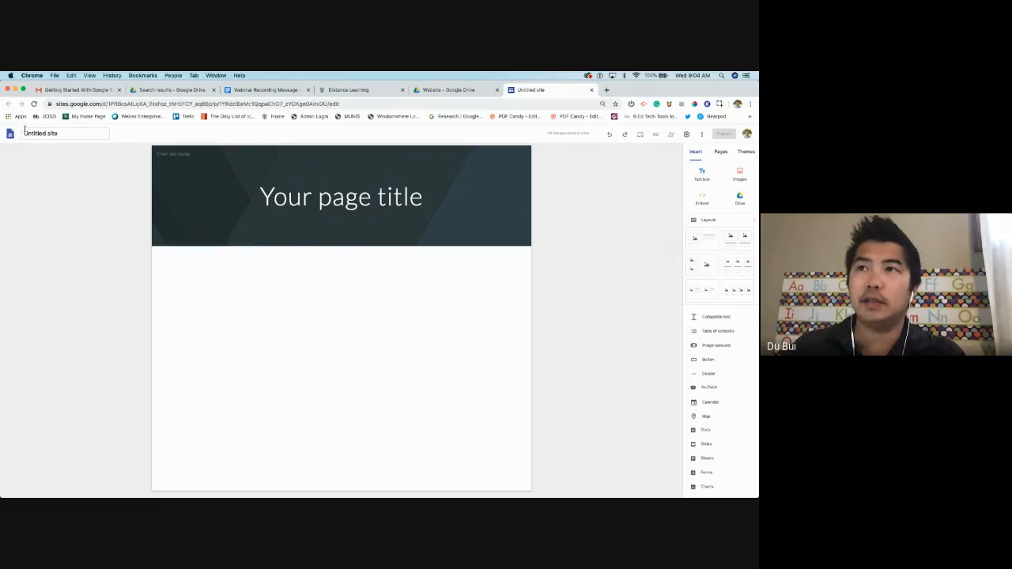
click(64, 134)
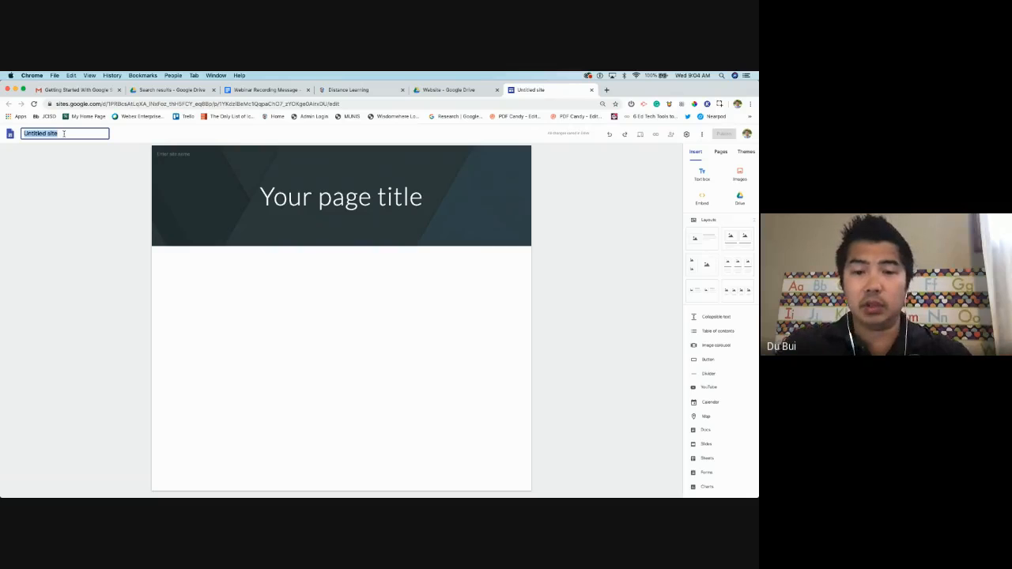
text(Mr.)
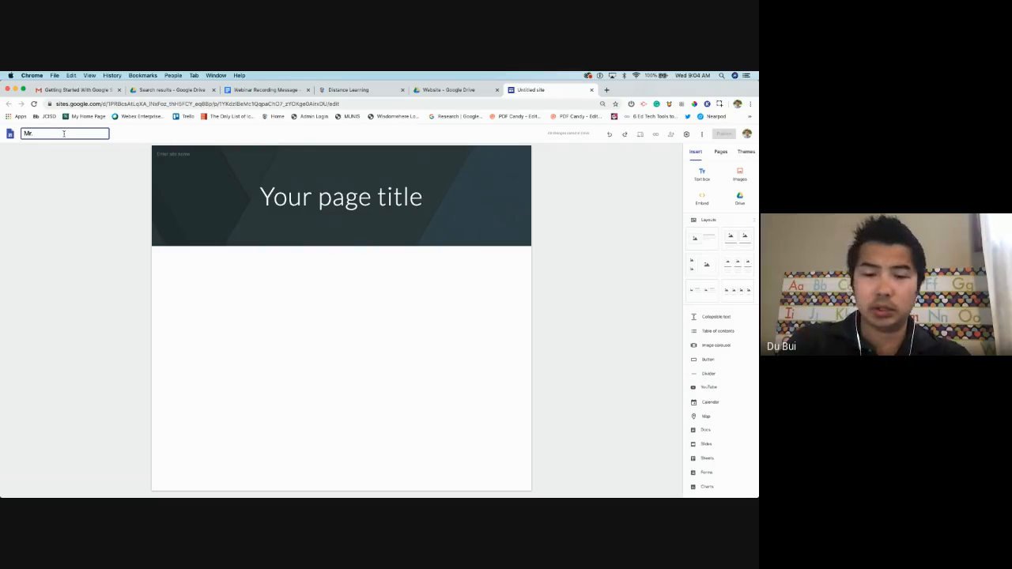
text(Bui's Websi)
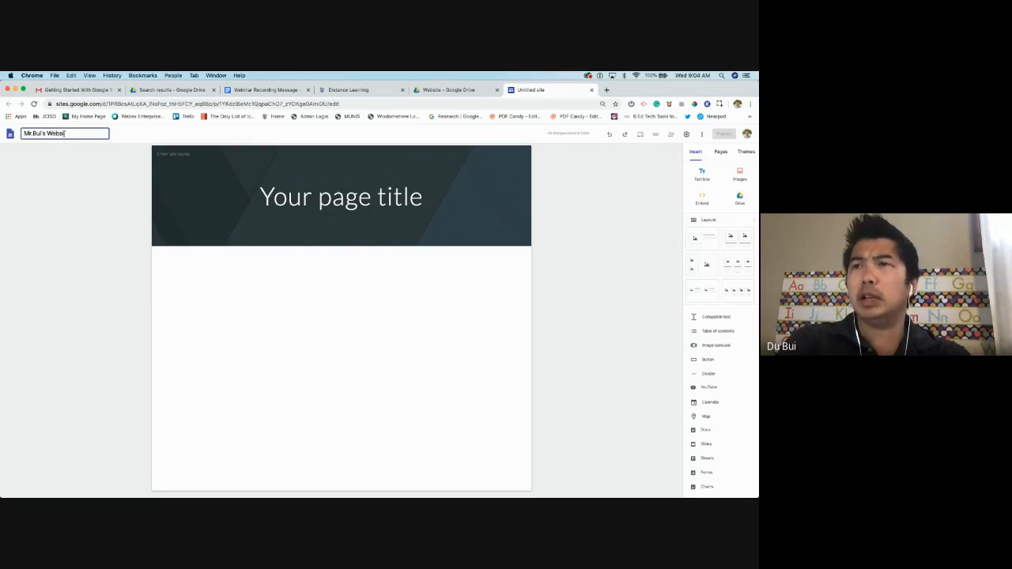
text(te)
click(237, 267)
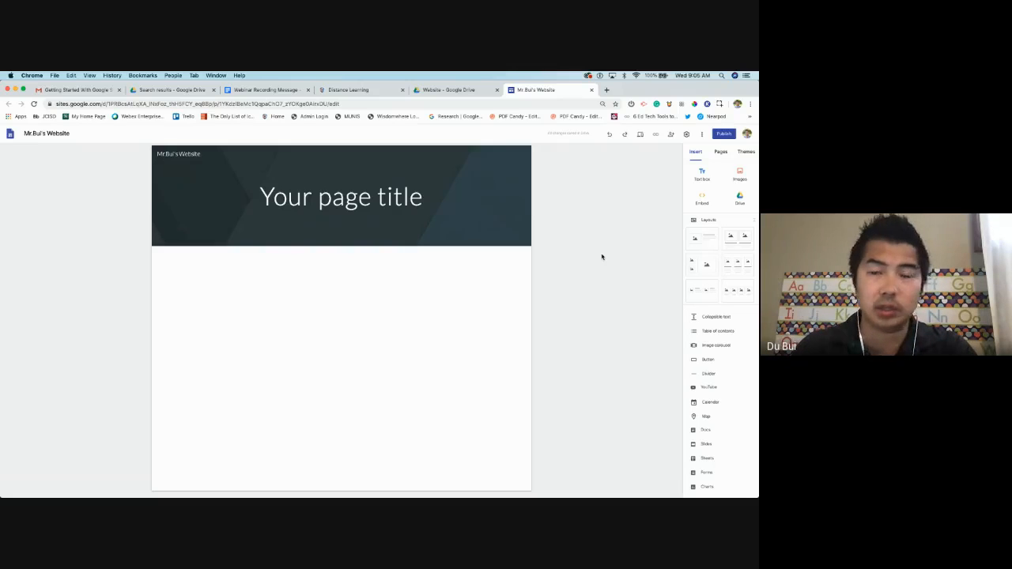
Compare against the TEAMJXN site's home page, then return to the site being edited
click(416, 204)
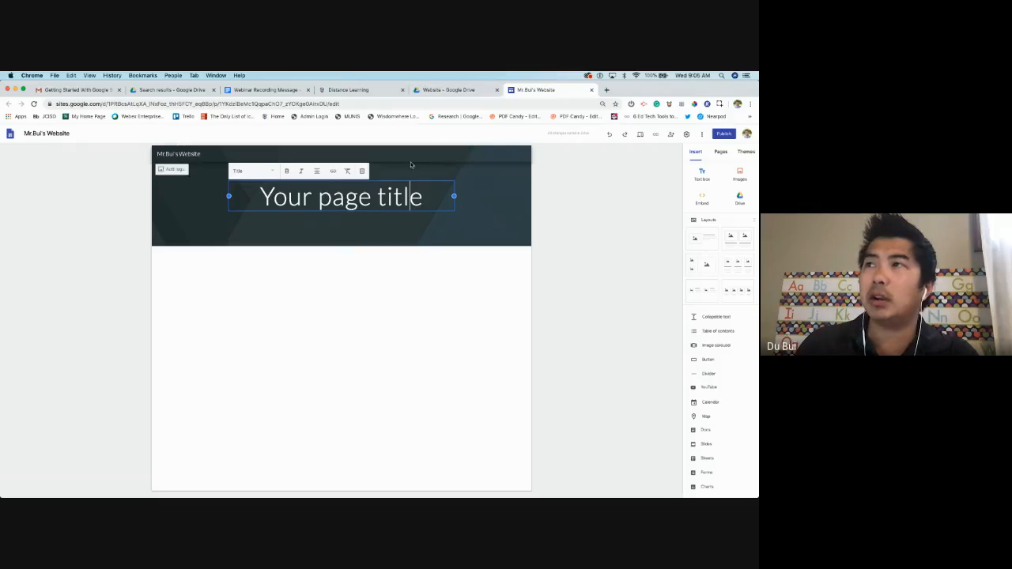
click(359, 92)
click(360, 132)
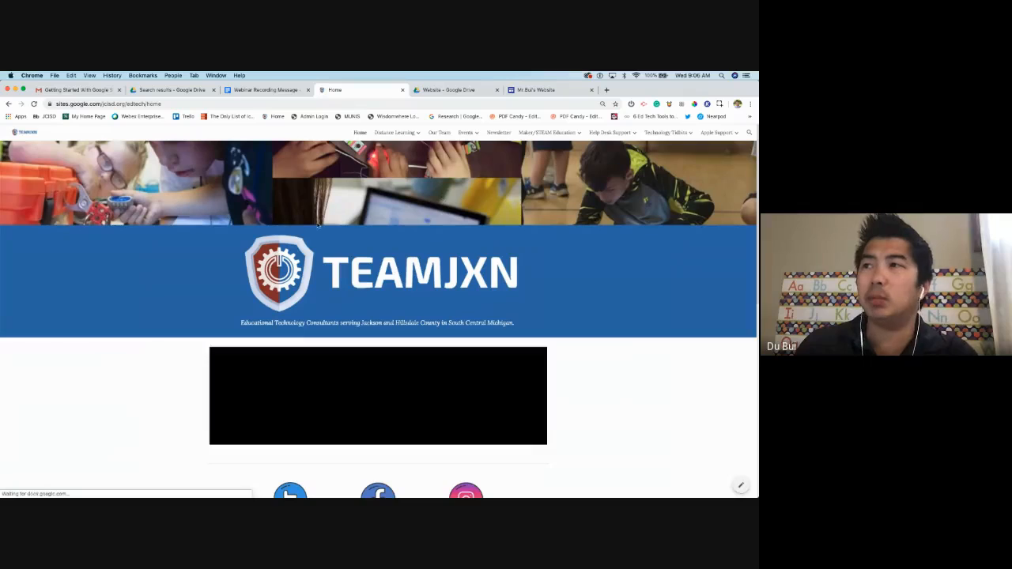
click(544, 90)
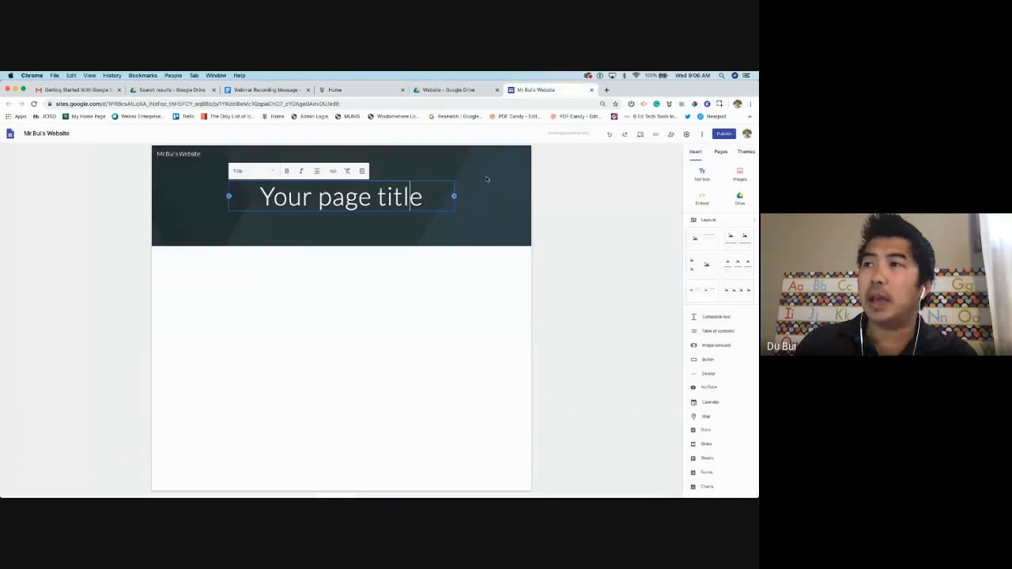
click(558, 227)
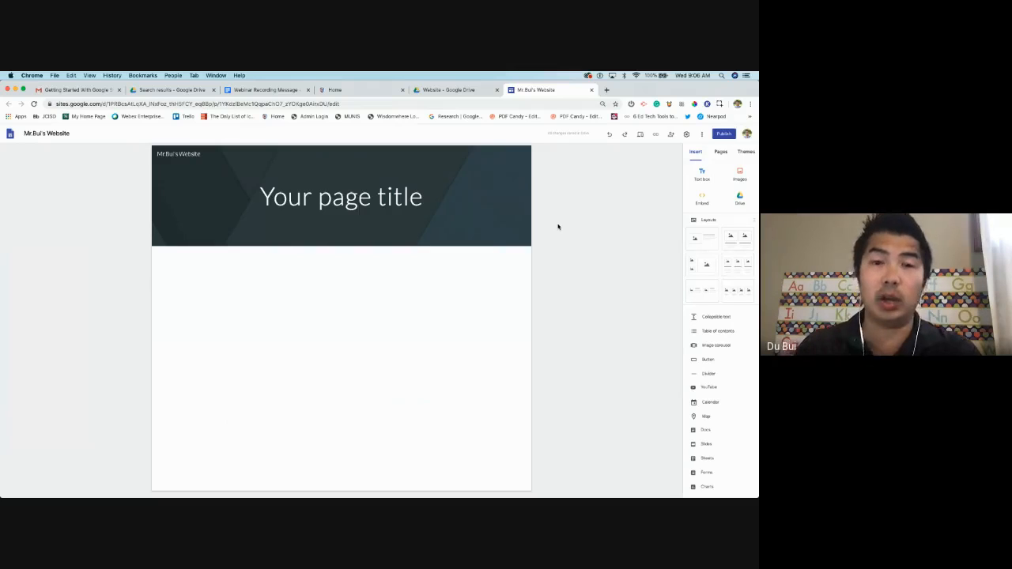
Replace the 'Your page title' placeholder with the teacher's website title
triple_click(427, 203)
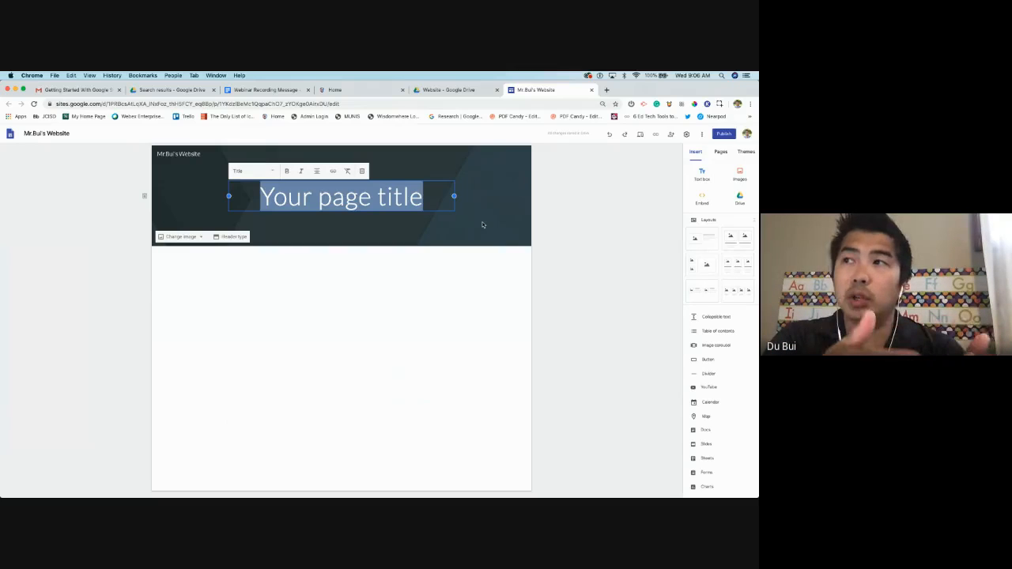
text(MR,)
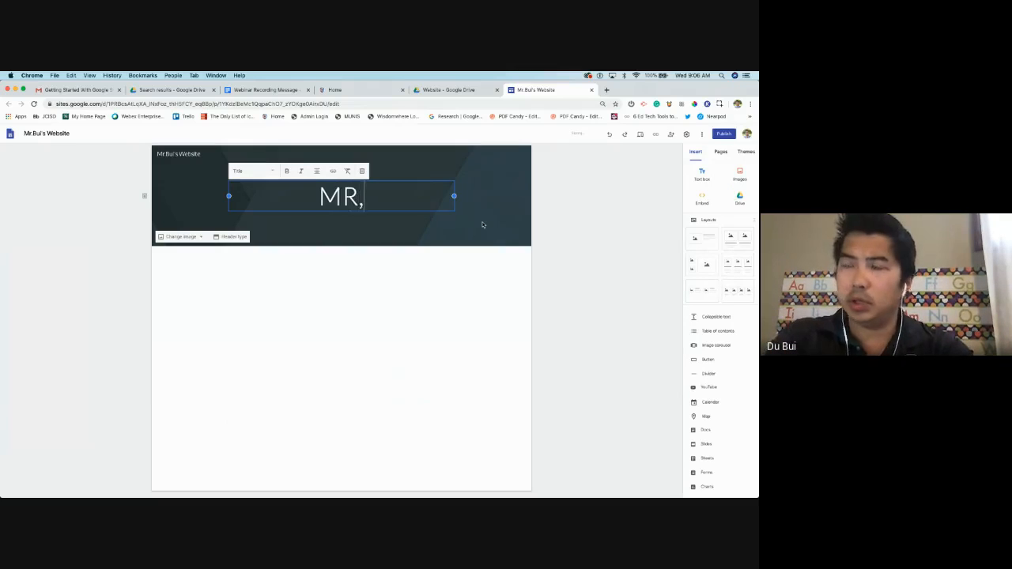
key(BackSpace)
text(r.Bui)
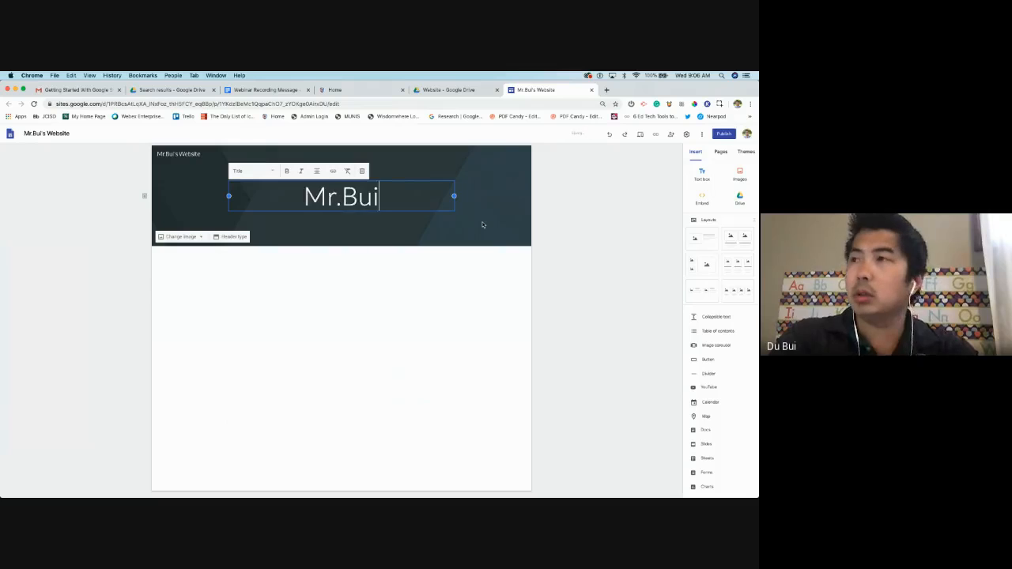
text('s Website)
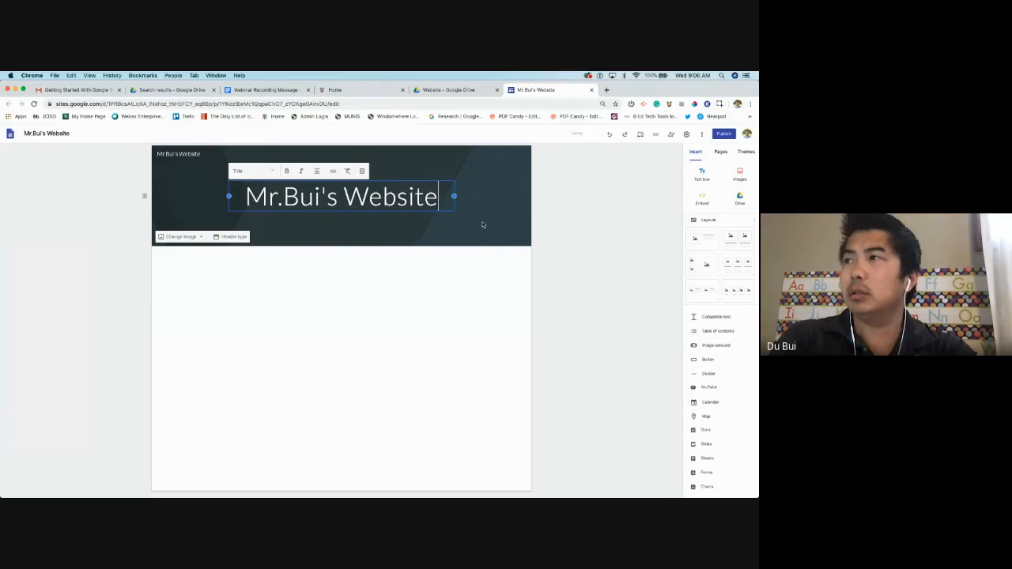
click(598, 260)
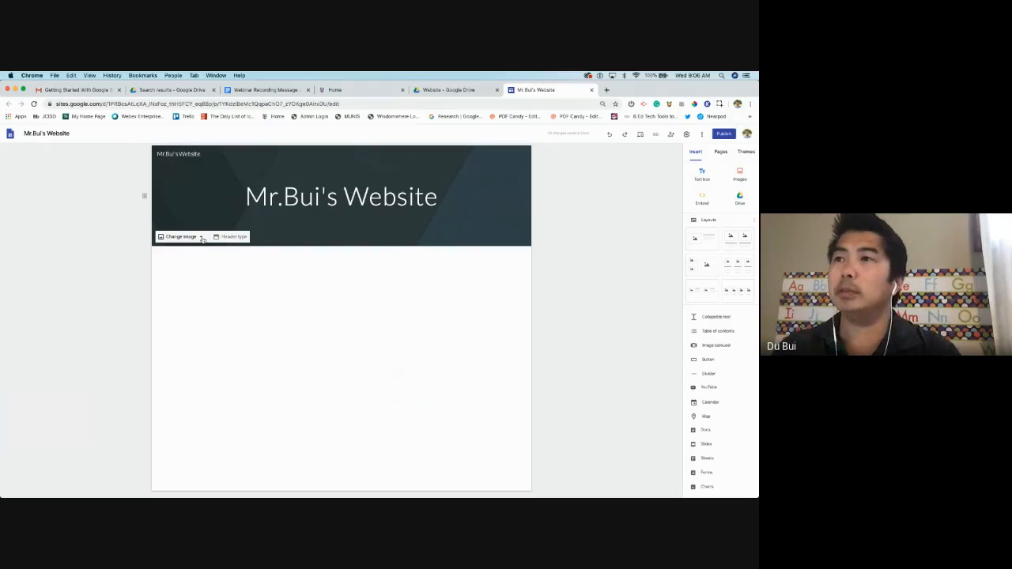
Upload the TEAMJXN webinar series image from Downloads as the header background, with the overlay turned off
click(194, 237)
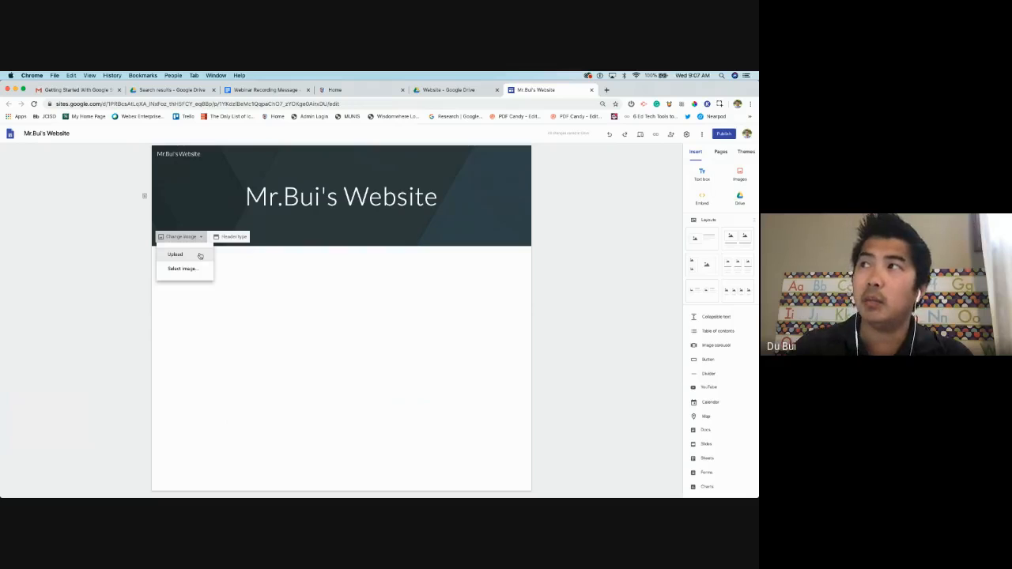
click(373, 91)
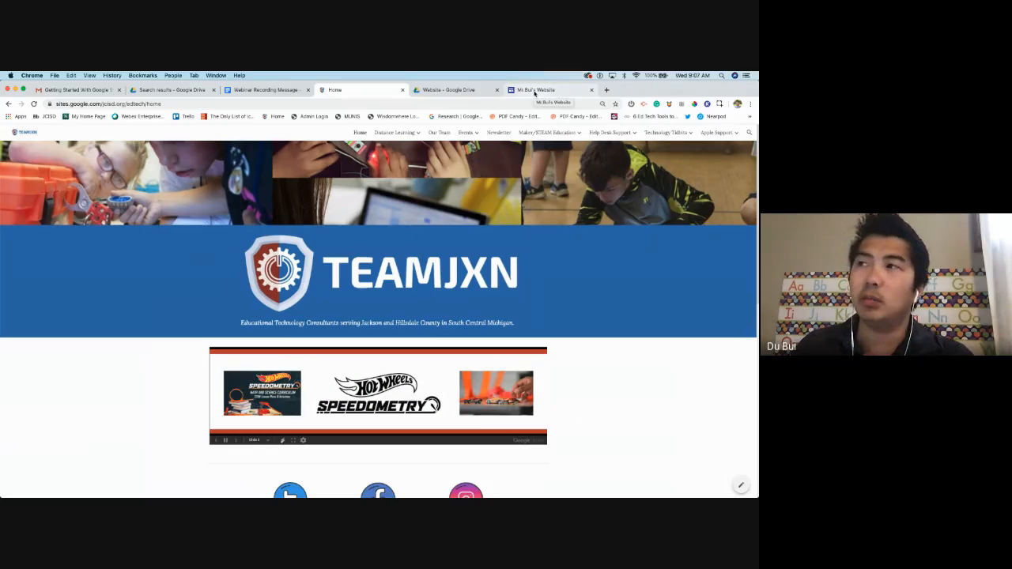
click(535, 90)
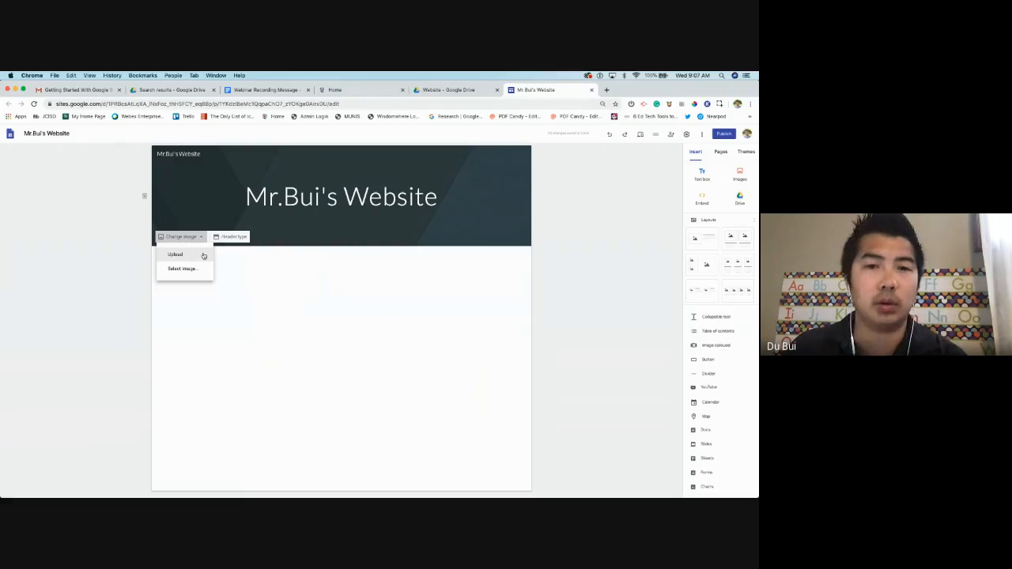
click(204, 256)
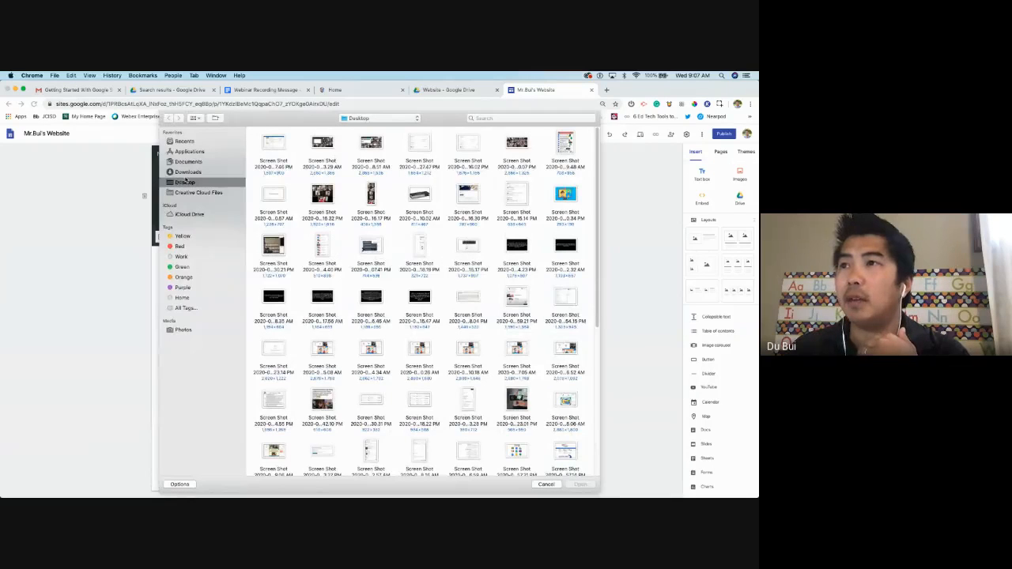
click(188, 172)
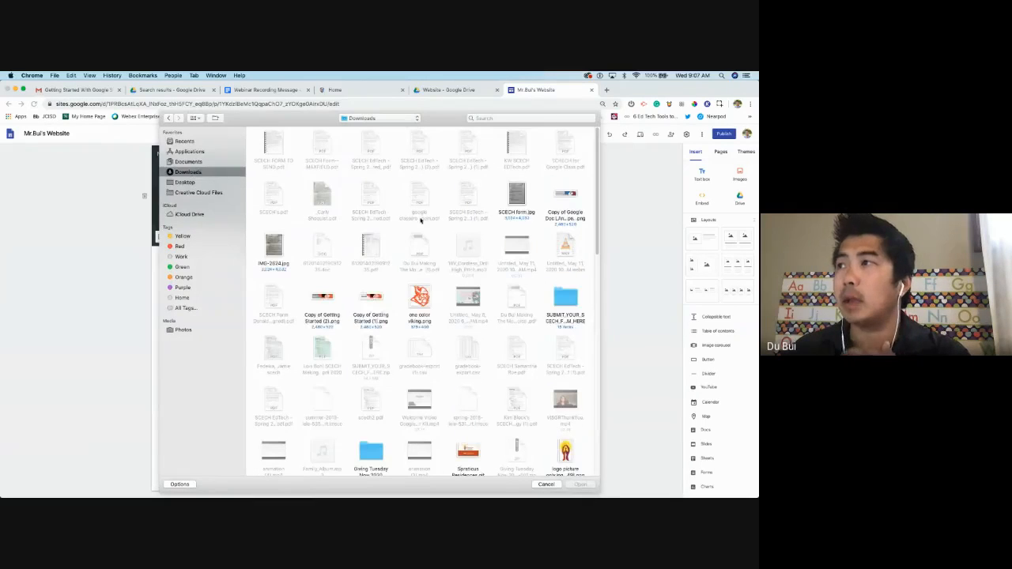
double_click(565, 196)
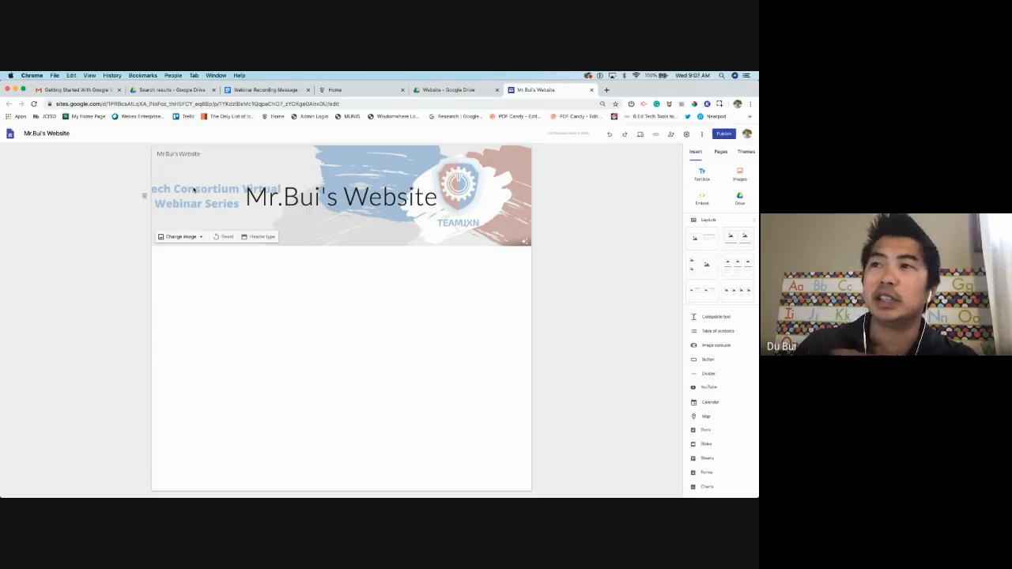
click(526, 242)
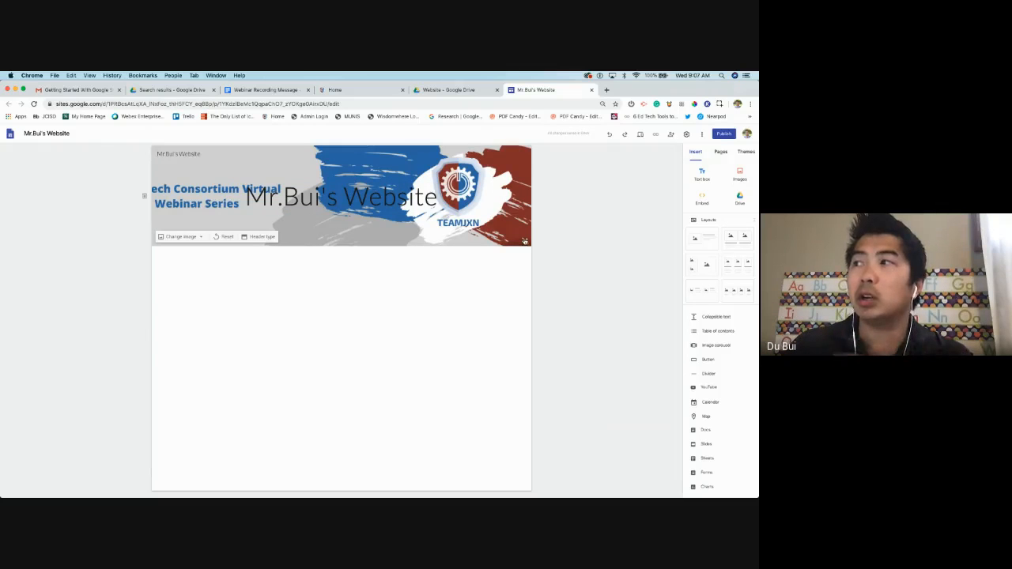
Toggle the header readability overlay on and back off, then bring up the Change image choices
click(525, 241)
click(525, 241)
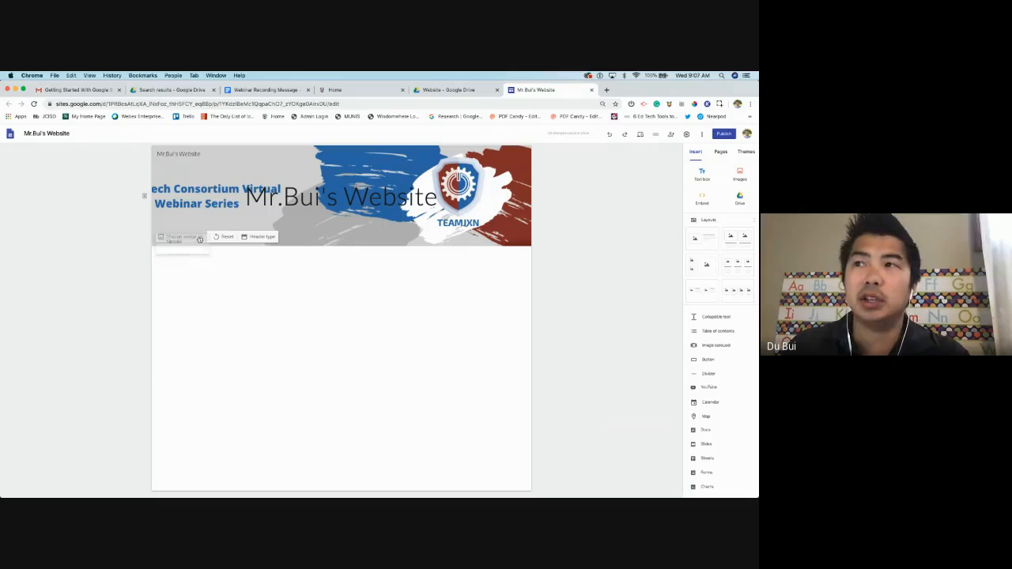
click(196, 235)
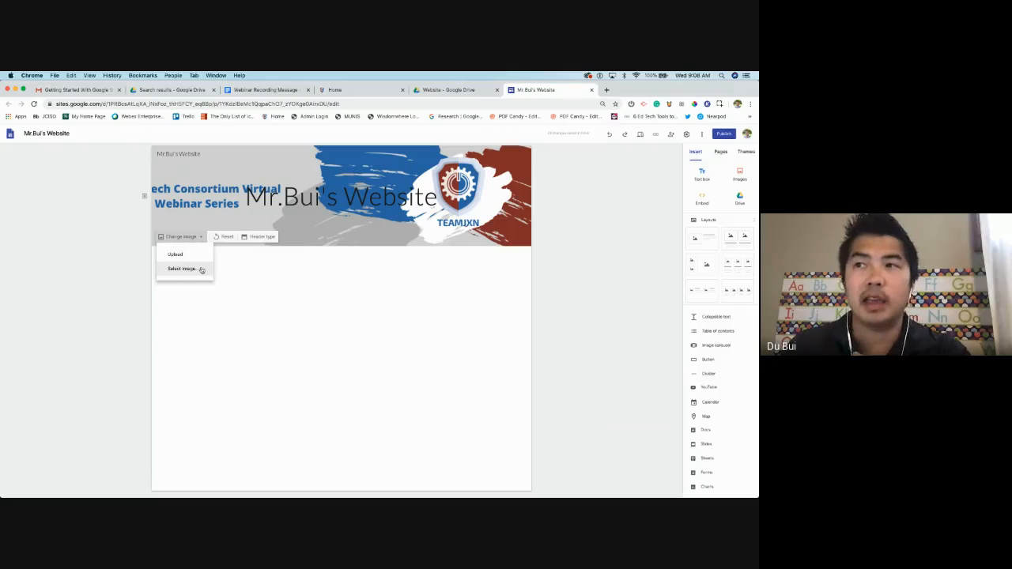
Set the header to the gallery's laptop-and-coffee photo and darken it so the title reads clearly
click(201, 269)
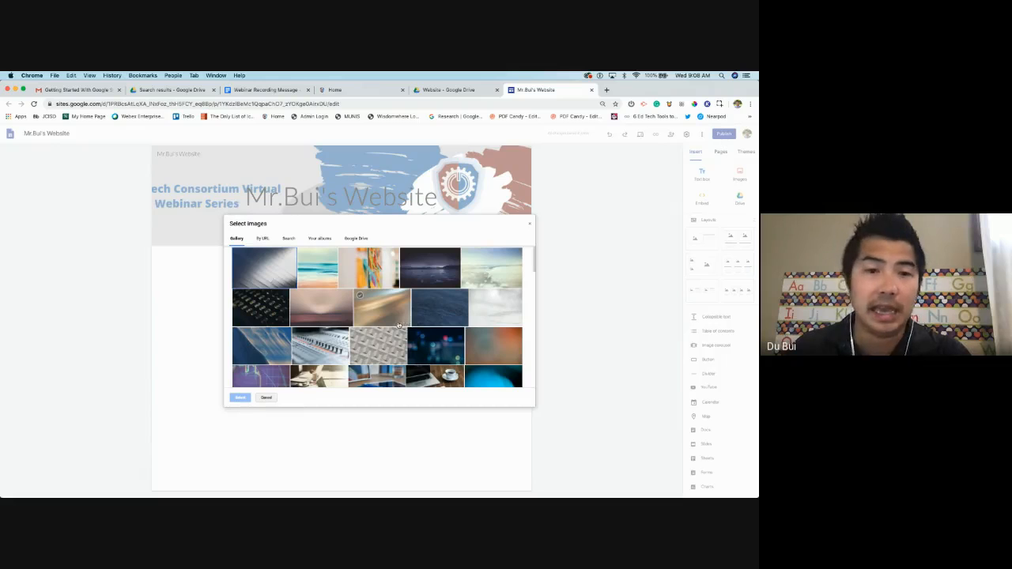
scroll(407, 332, down, 5)
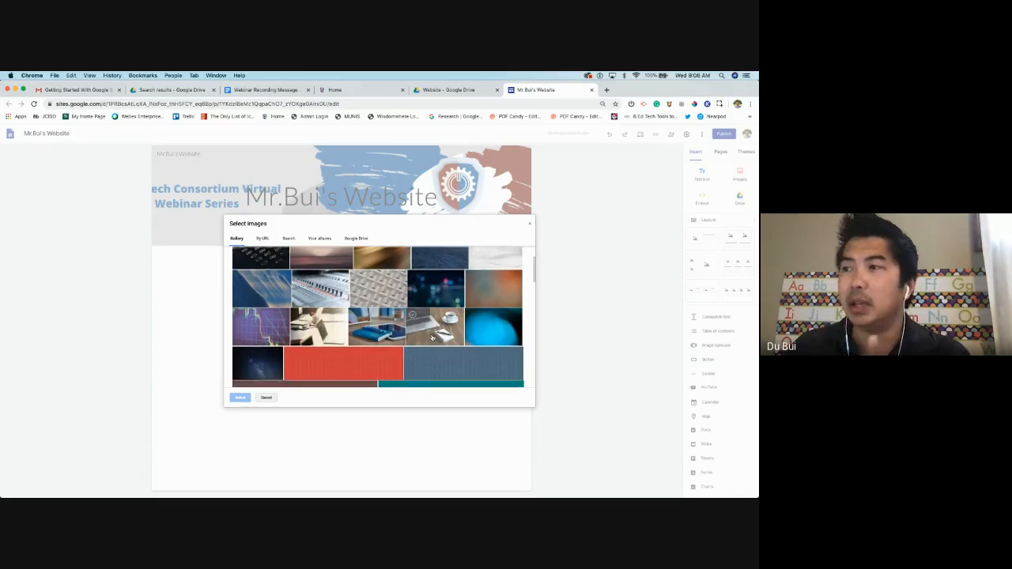
scroll(419, 337, down, 2)
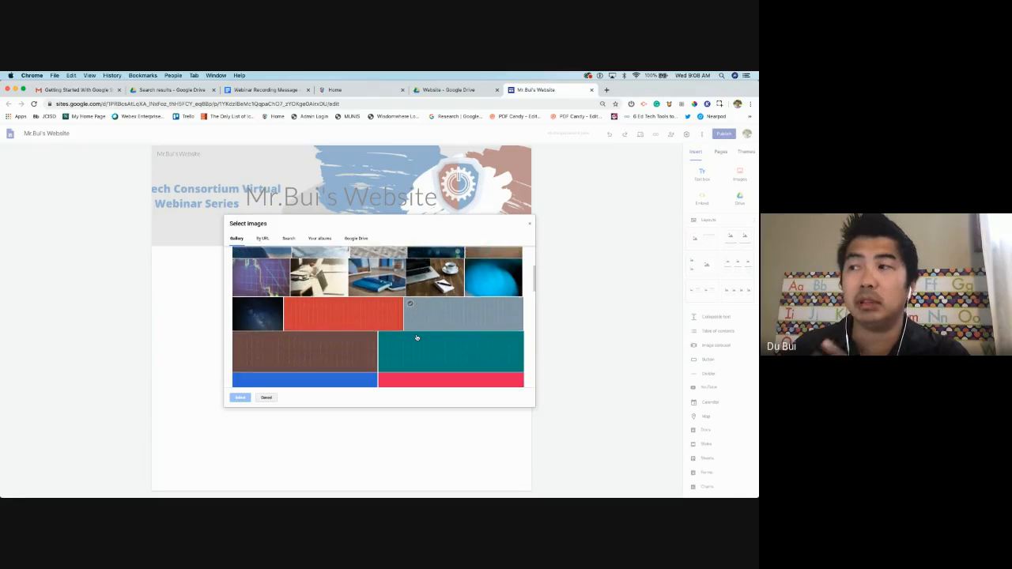
scroll(417, 338, down, 3)
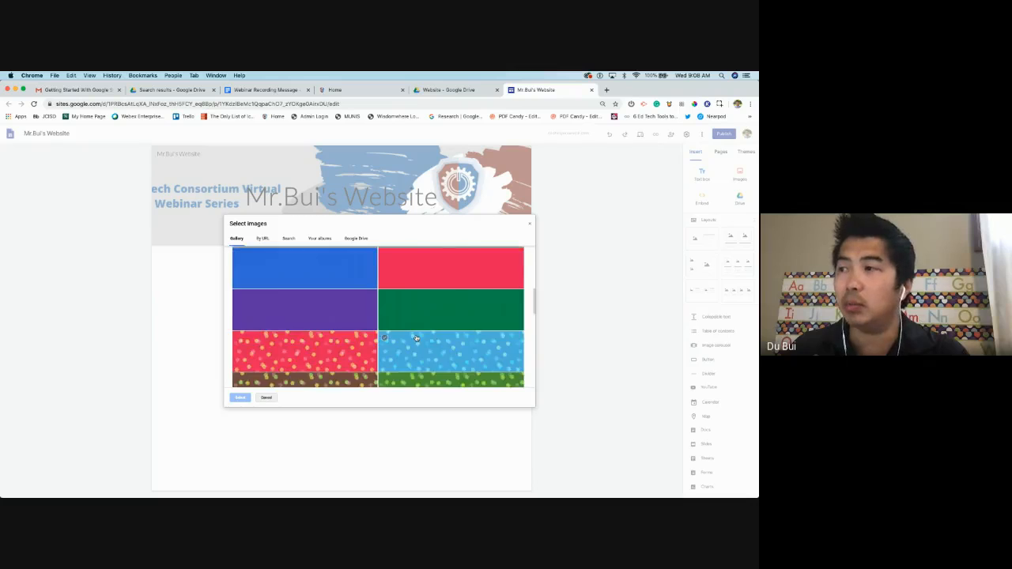
scroll(417, 338, up, 5)
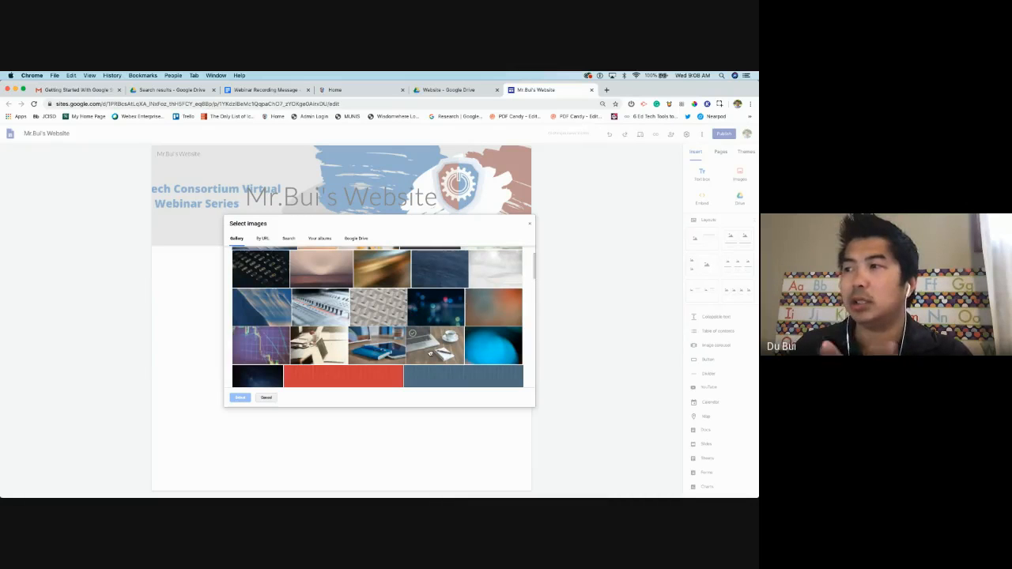
click(430, 353)
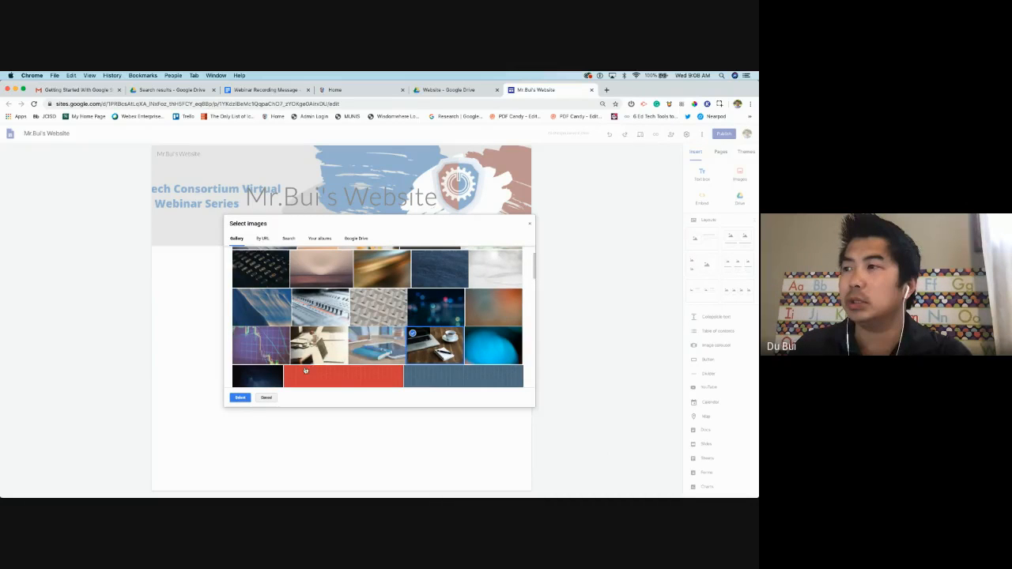
click(241, 398)
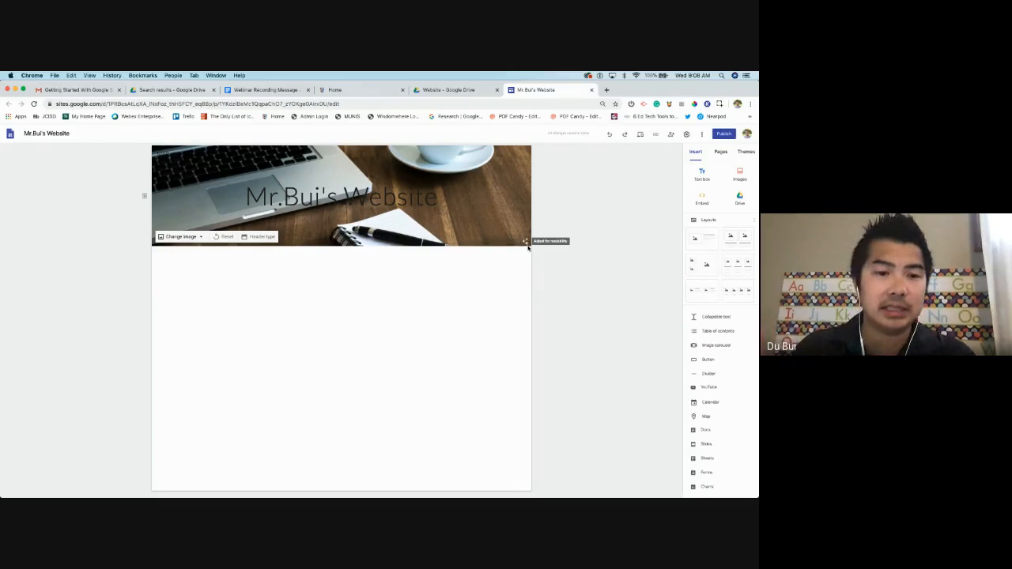
click(525, 242)
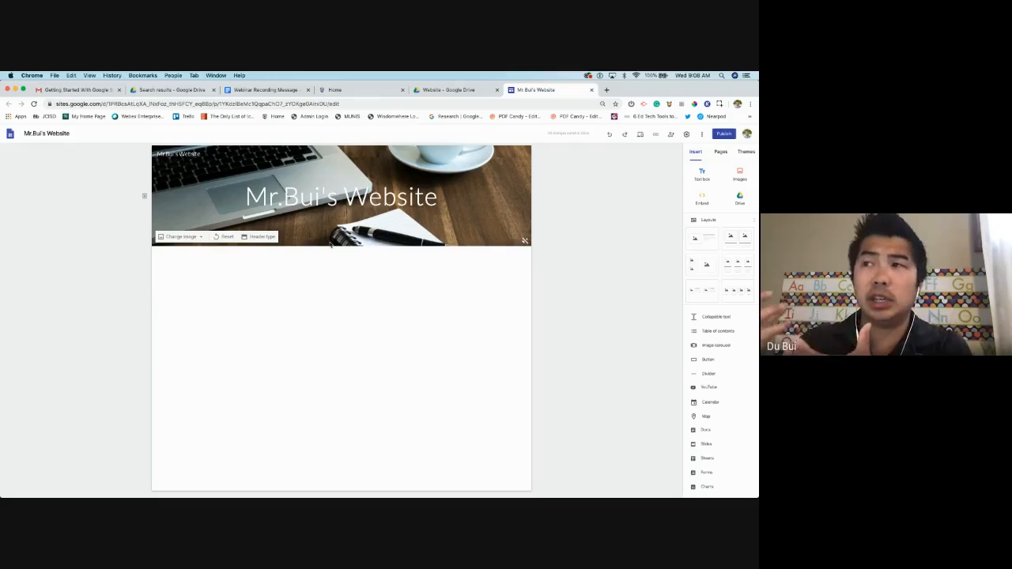
click(195, 238)
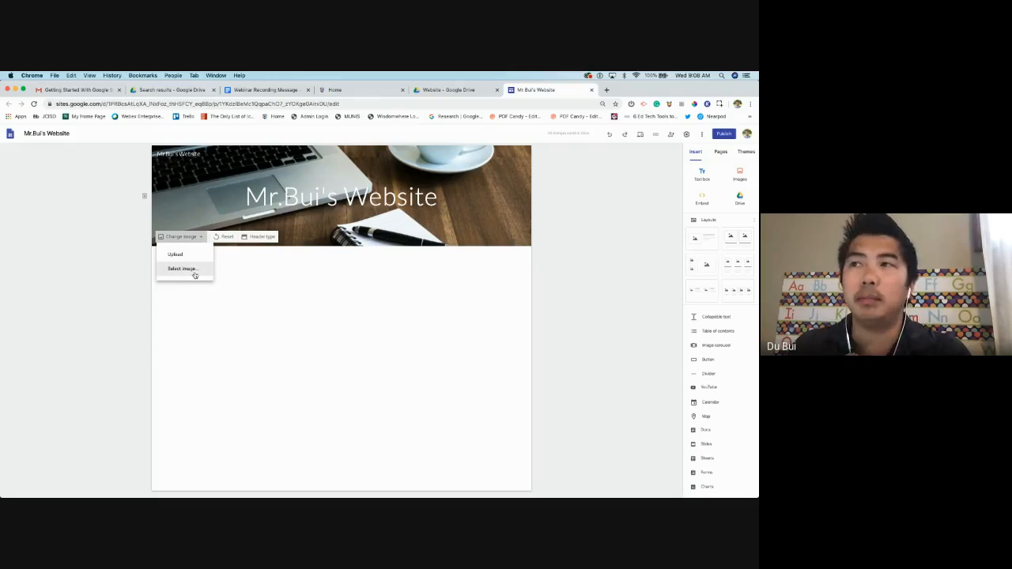
Try the cover, large banner and title-only header types, then settle on the Banner header
click(264, 281)
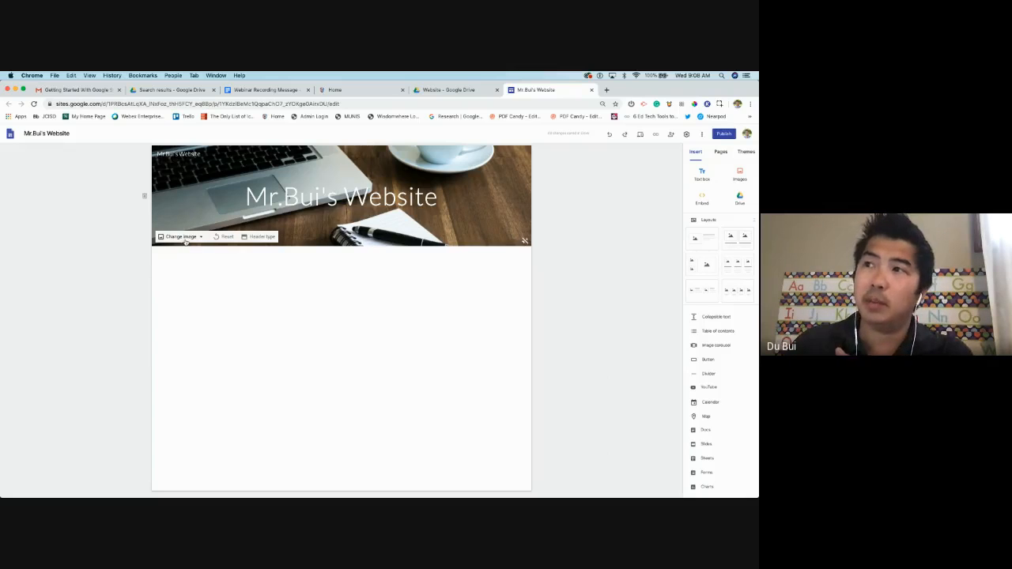
click(264, 237)
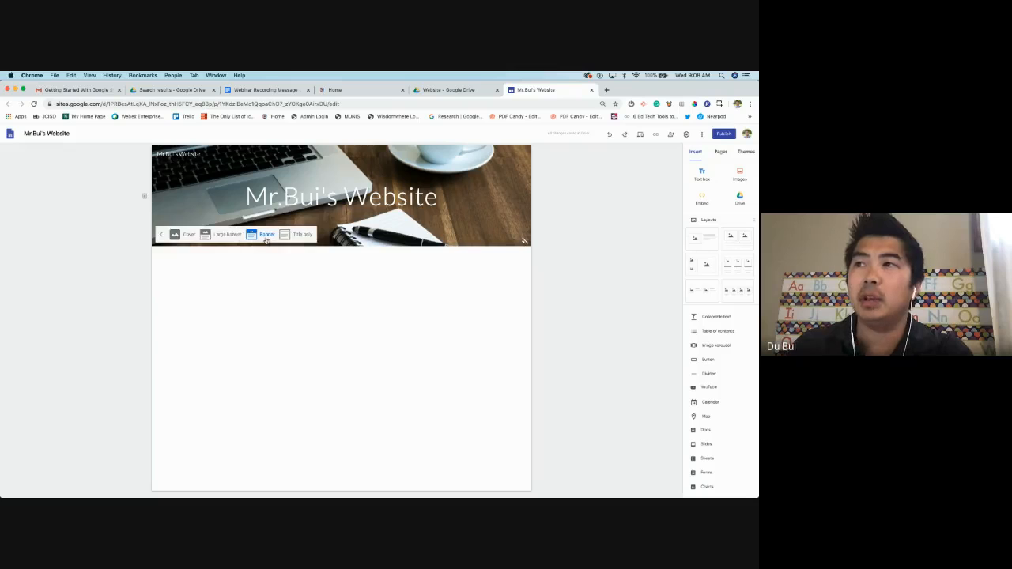
click(187, 237)
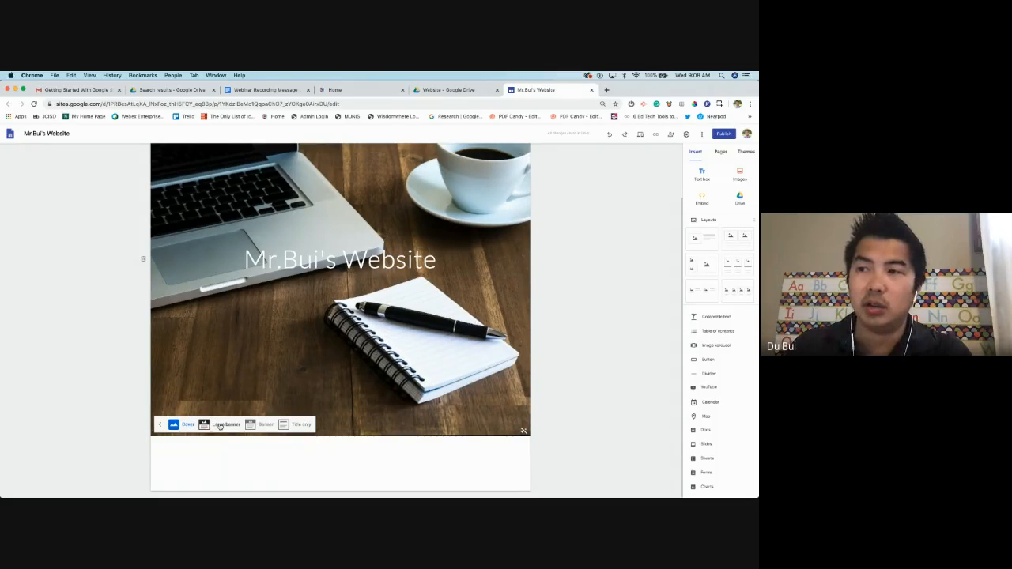
click(217, 425)
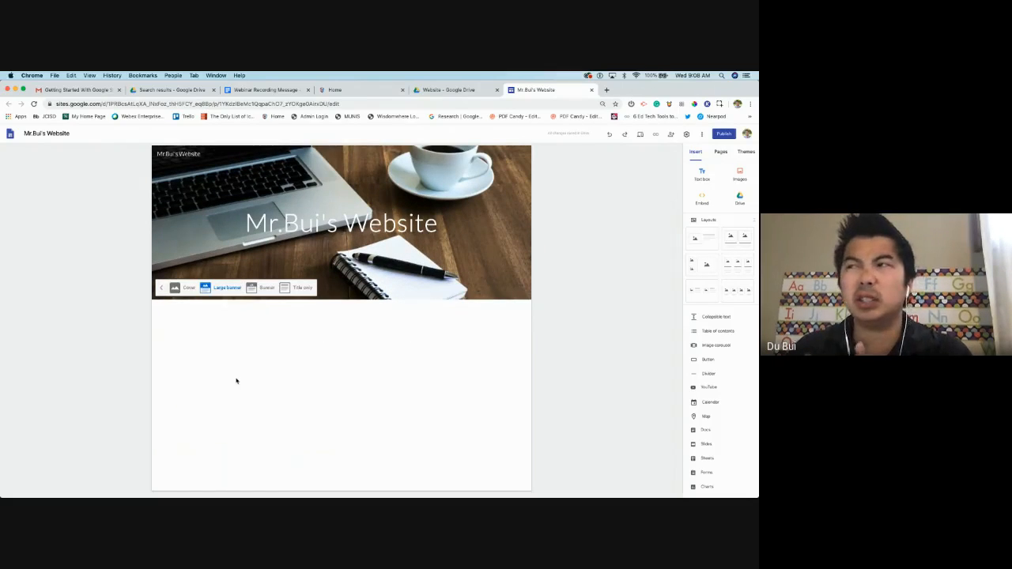
click(265, 288)
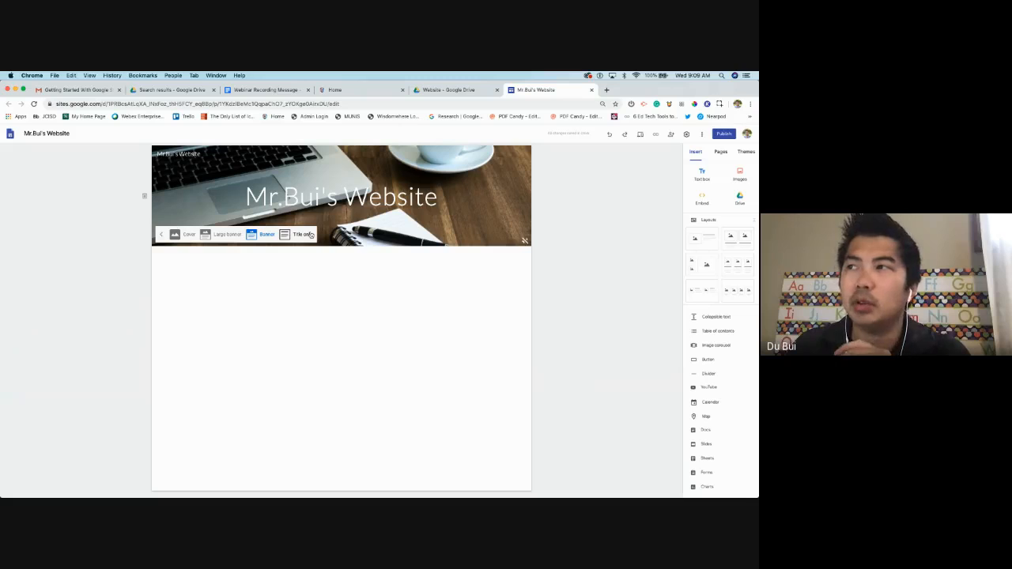
click(303, 235)
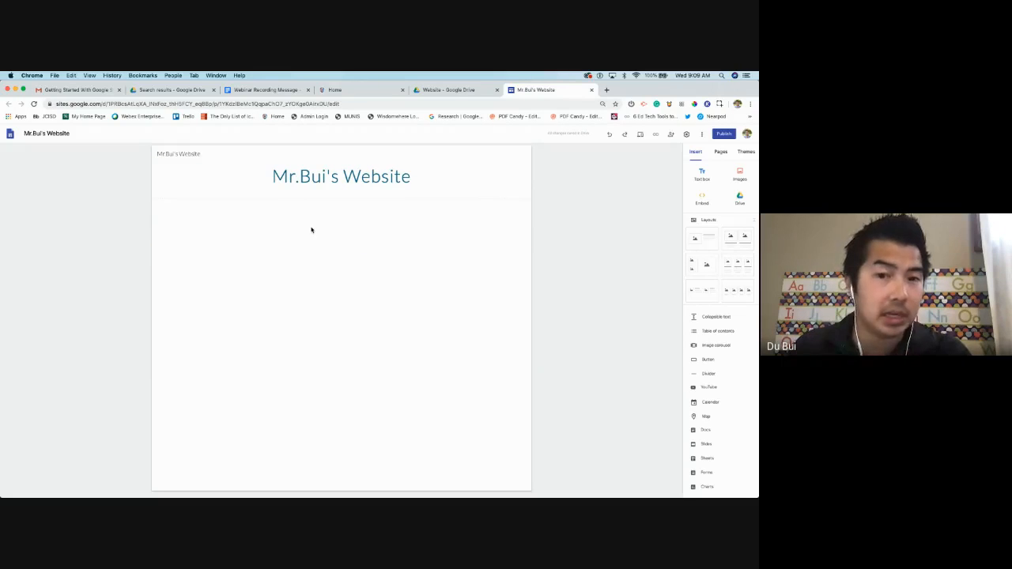
mouse_move(217, 158)
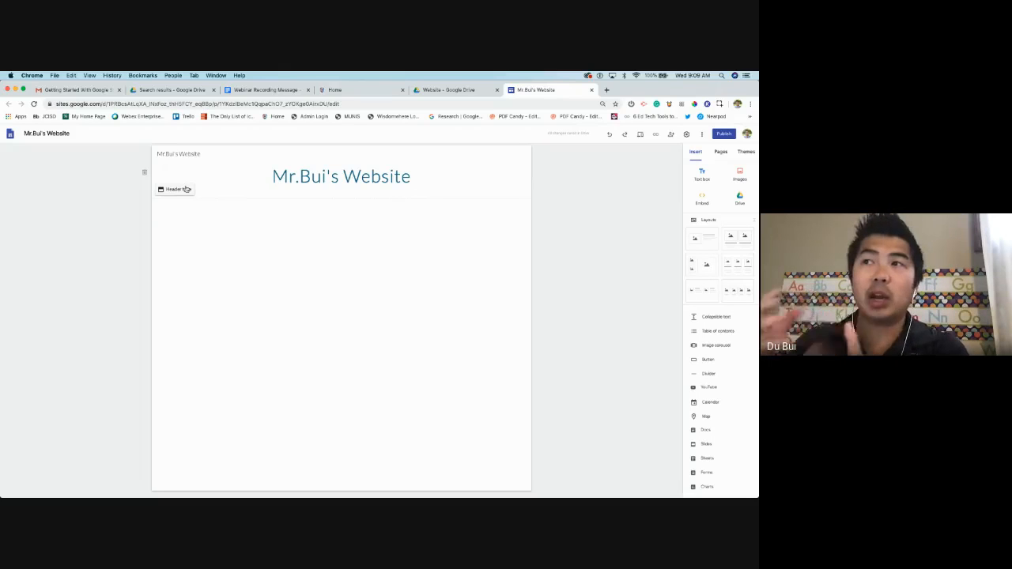
click(185, 189)
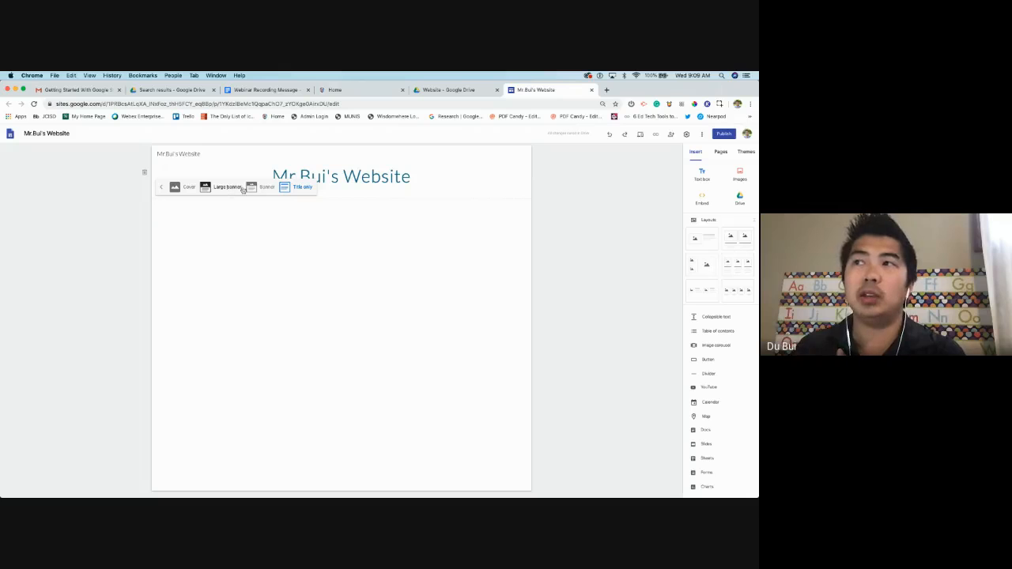
click(262, 187)
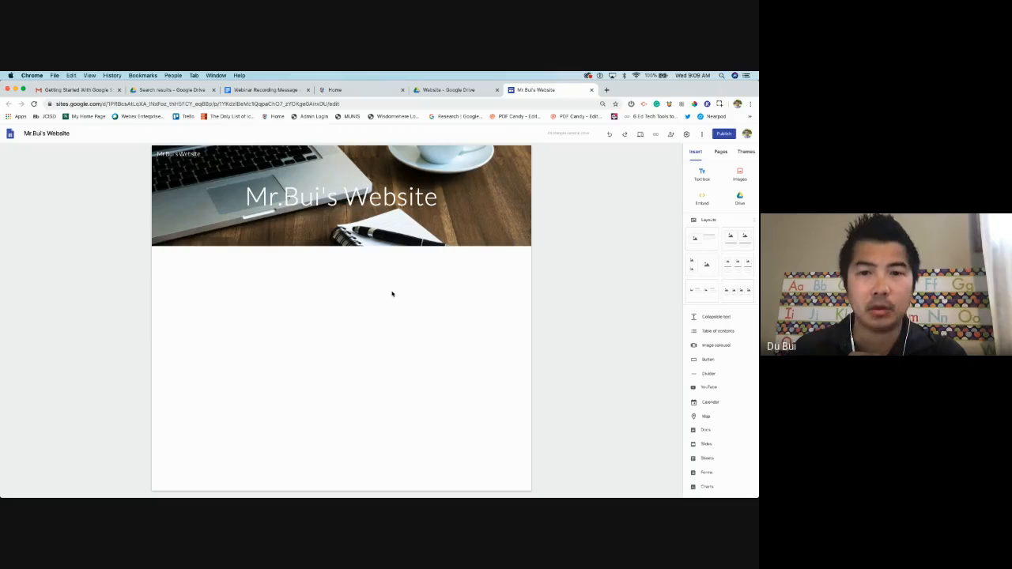
mouse_move(346, 235)
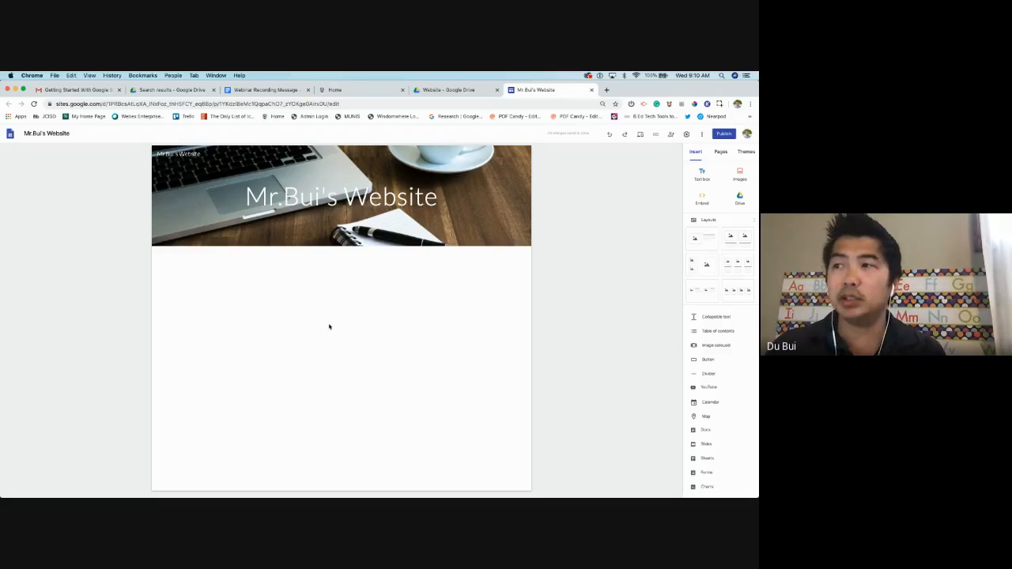
Add a text box below the banner reading 'Hello students blah blah blah'
double_click(288, 320)
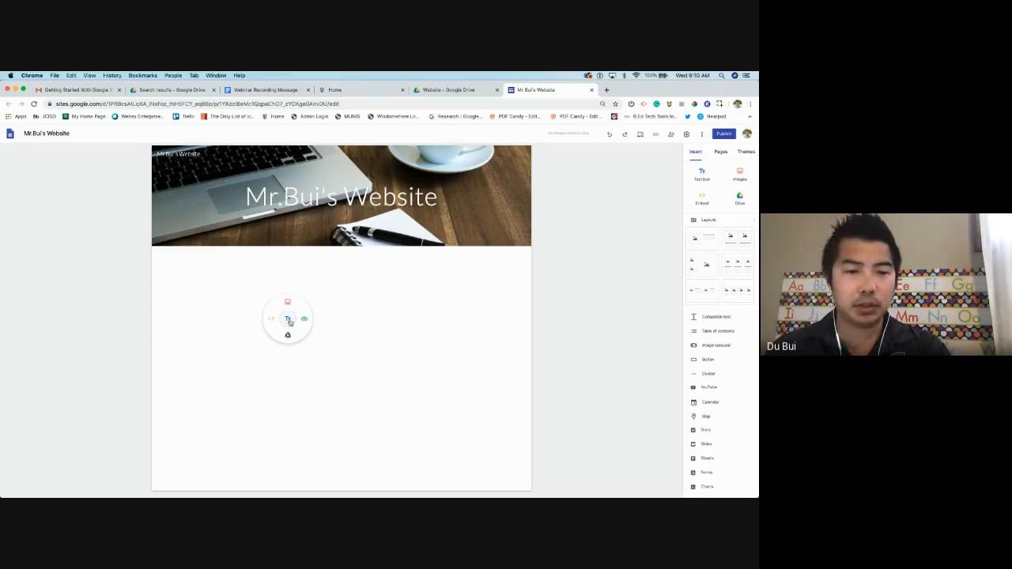
double_click(237, 298)
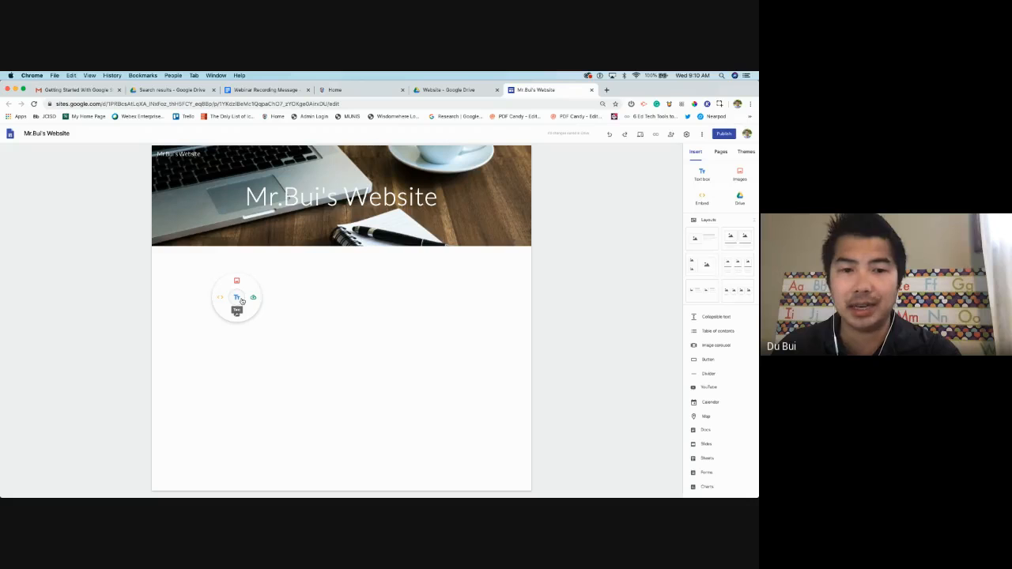
click(237, 298)
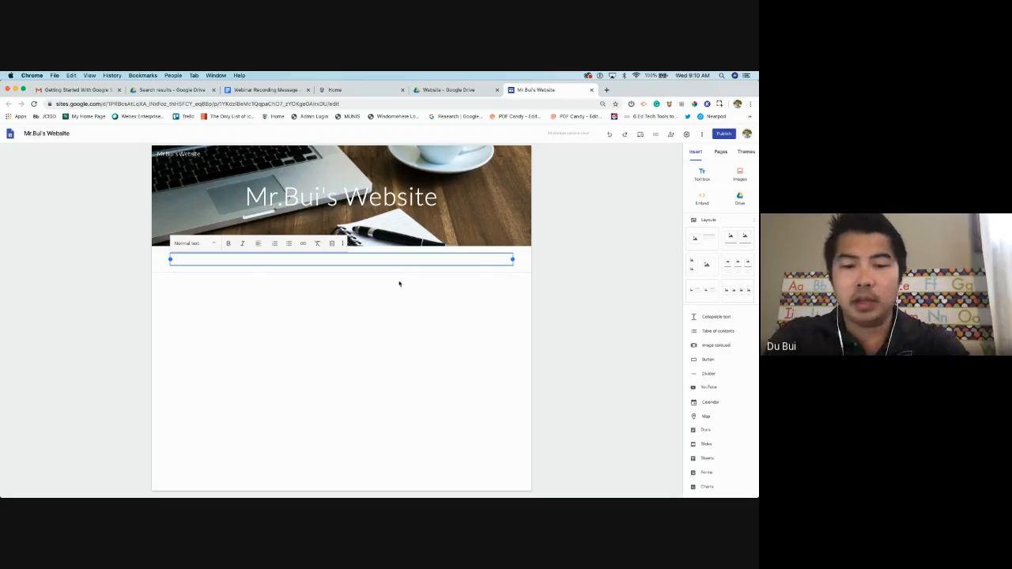
text(Hello students)
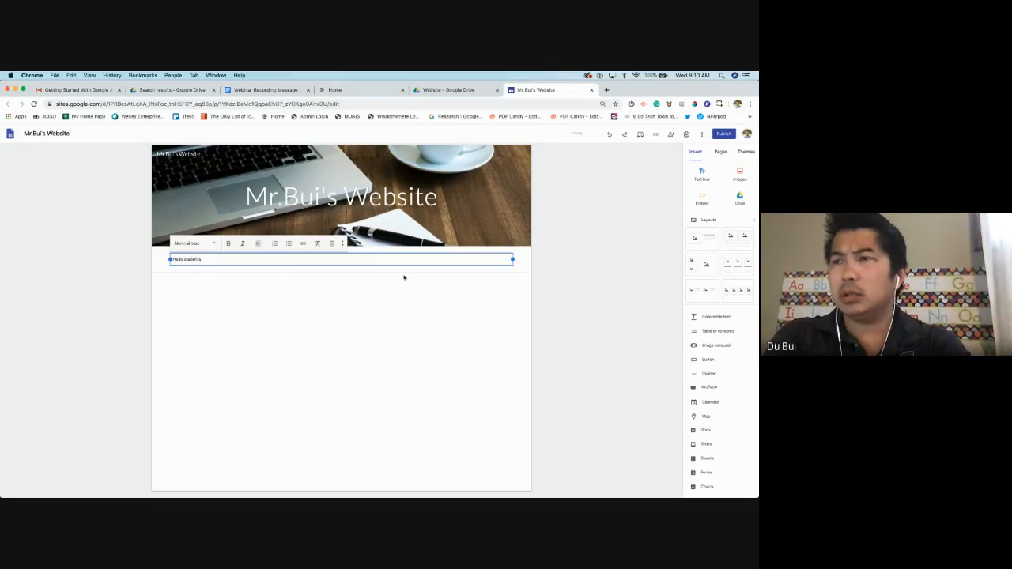
text( blah blah)
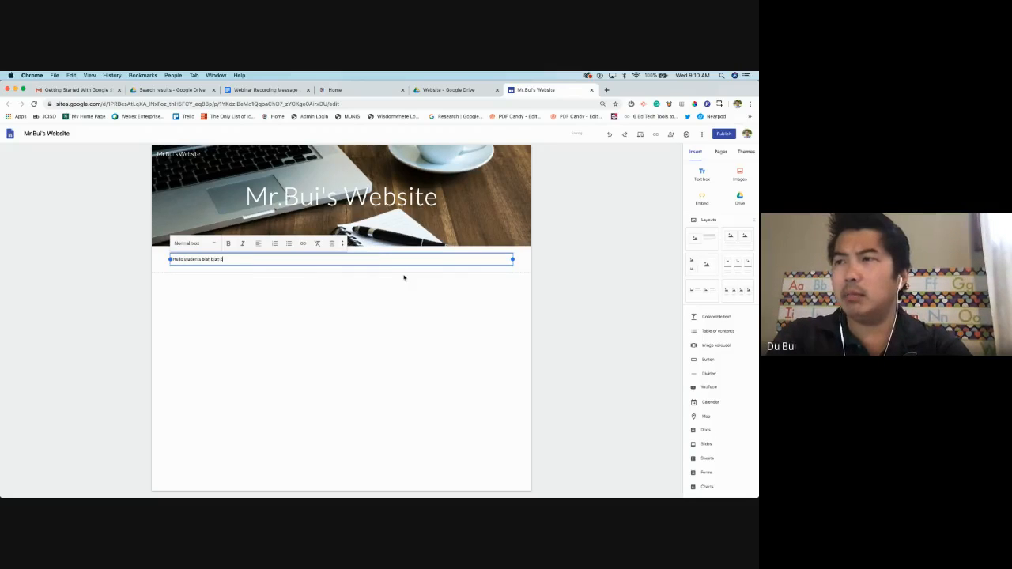
text( blah.)
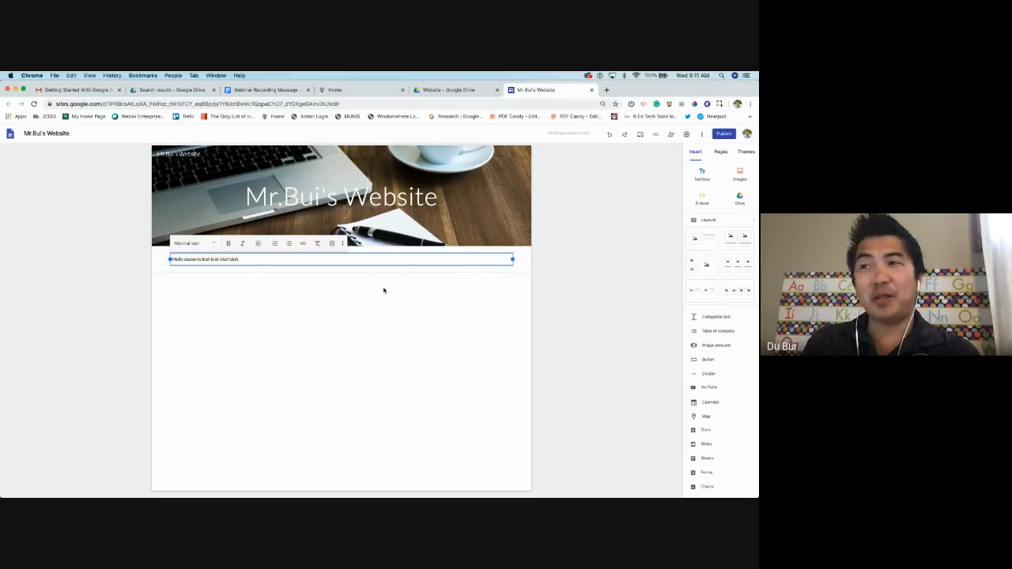
Copy the greeting line and paste extra copies after it
drag(171, 259, 239, 258)
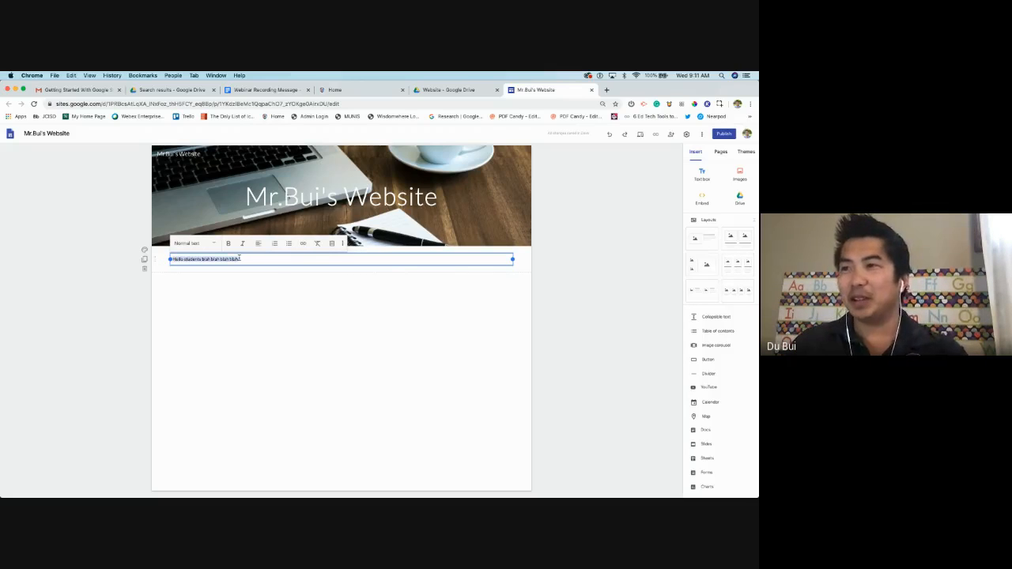
key(super+c)
click(258, 261)
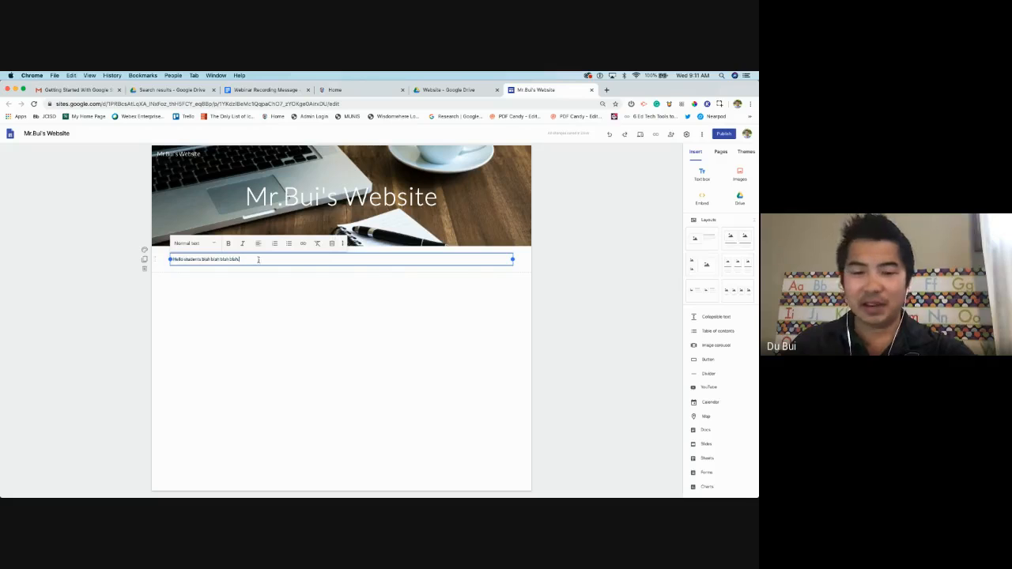
key(super+v)
key(super+v)
key(super+v)
key(super+v)
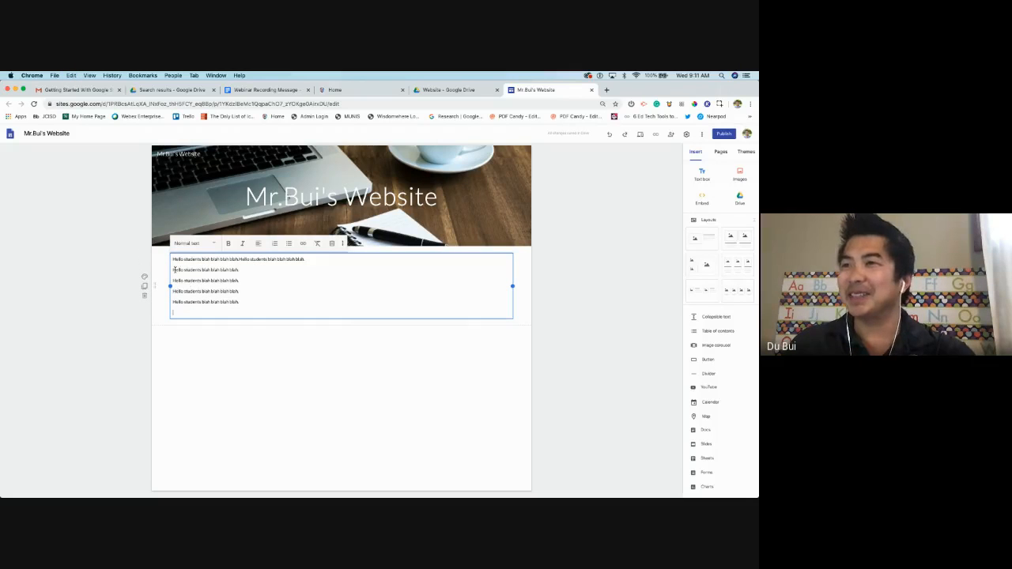
Join the pasted copies onto the first line, then select all the text
click(174, 270)
key(BackSpace)
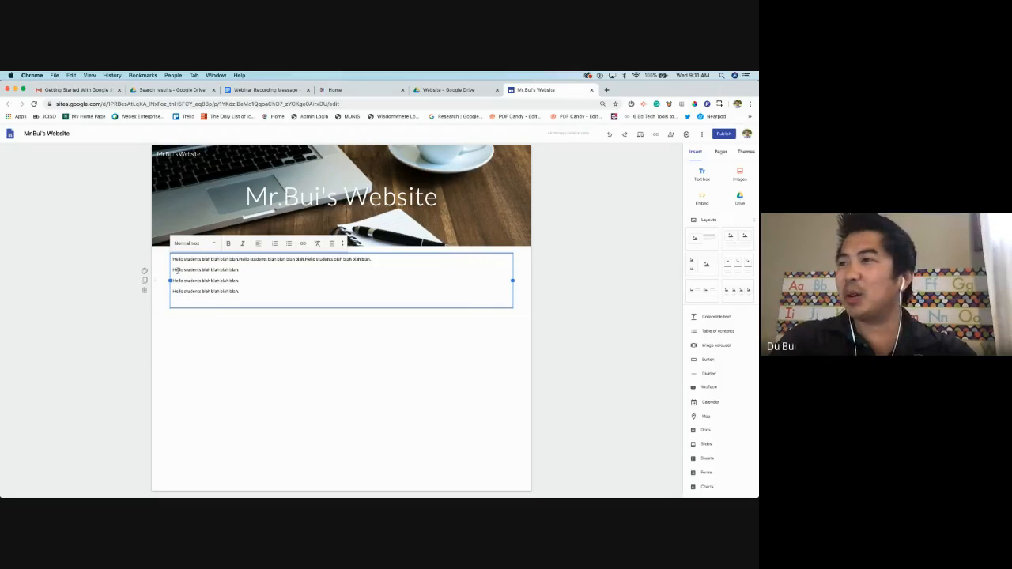
click(174, 270)
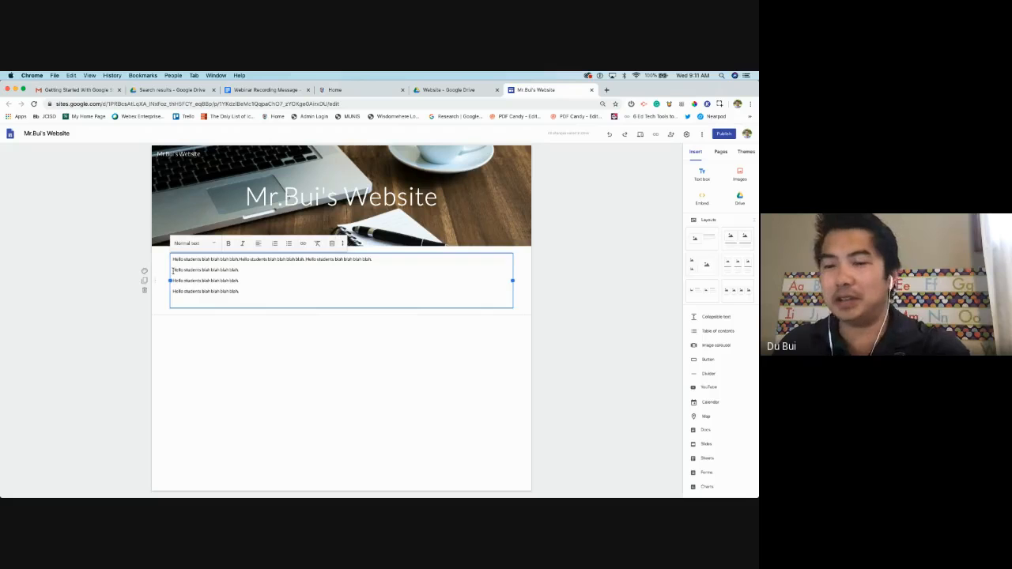
key(BackSpace)
click(173, 269)
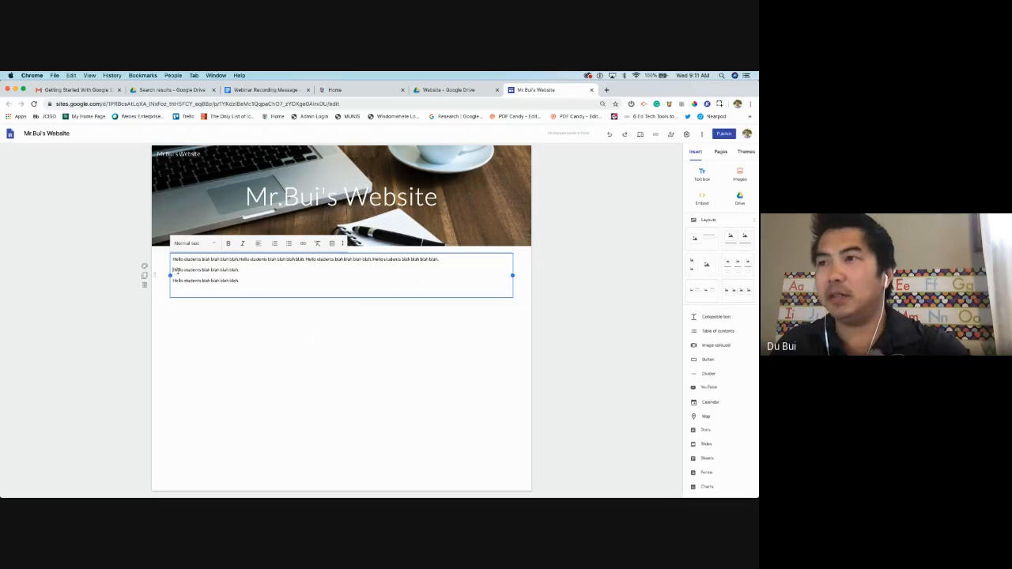
key(BackSpace)
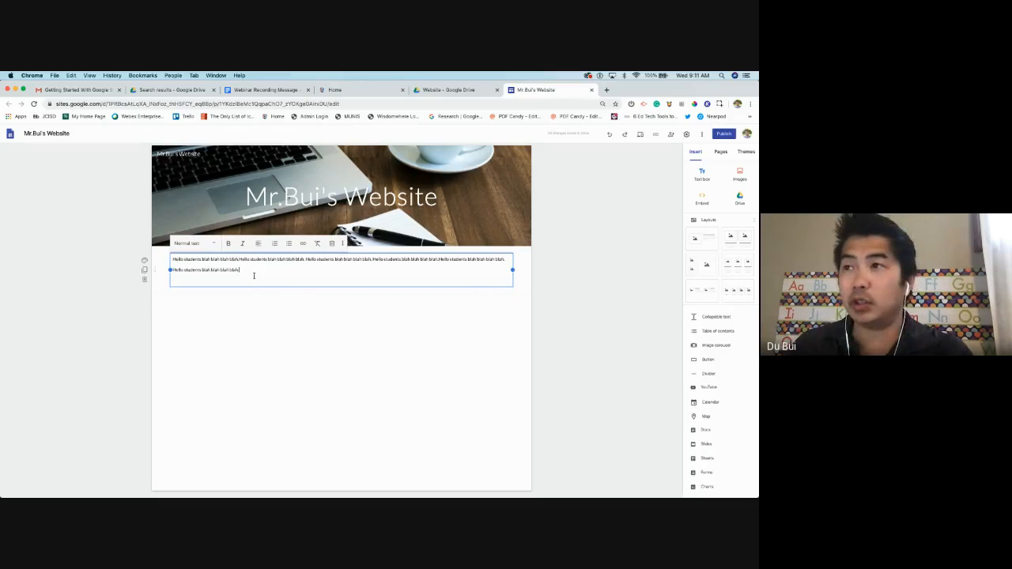
drag(245, 272, 170, 259)
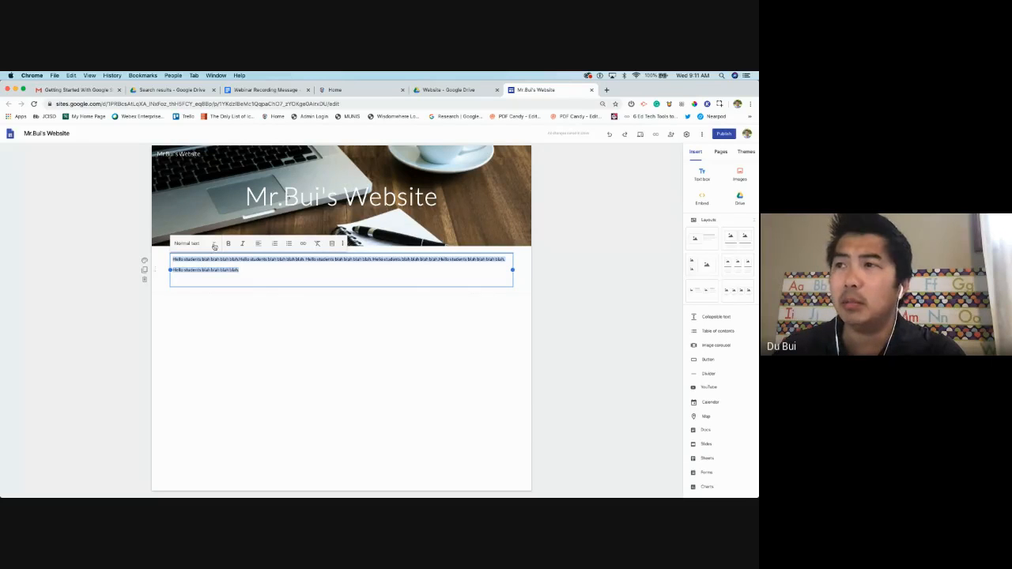
Apply the Subheading style to the greeting text
click(216, 247)
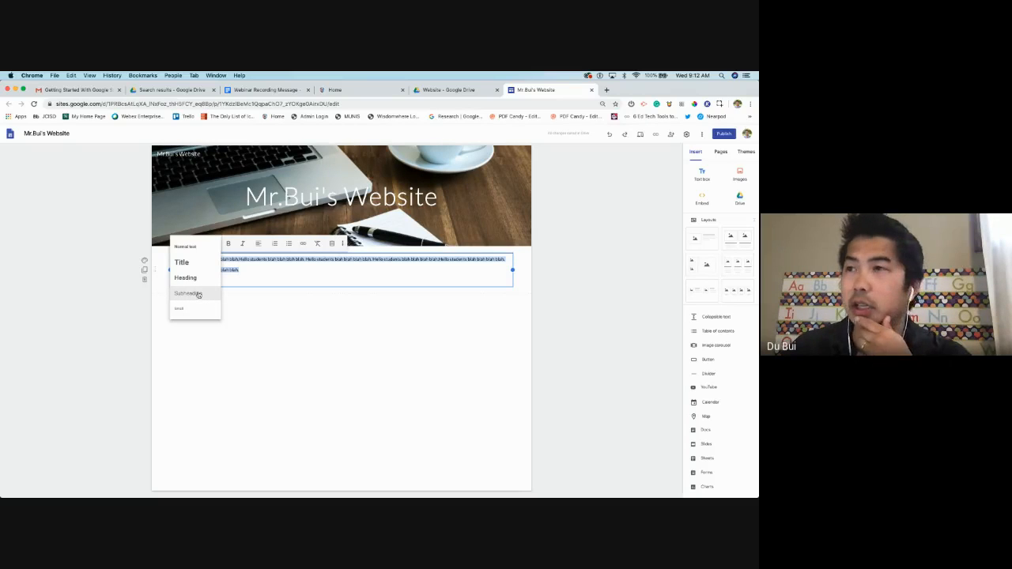
click(199, 293)
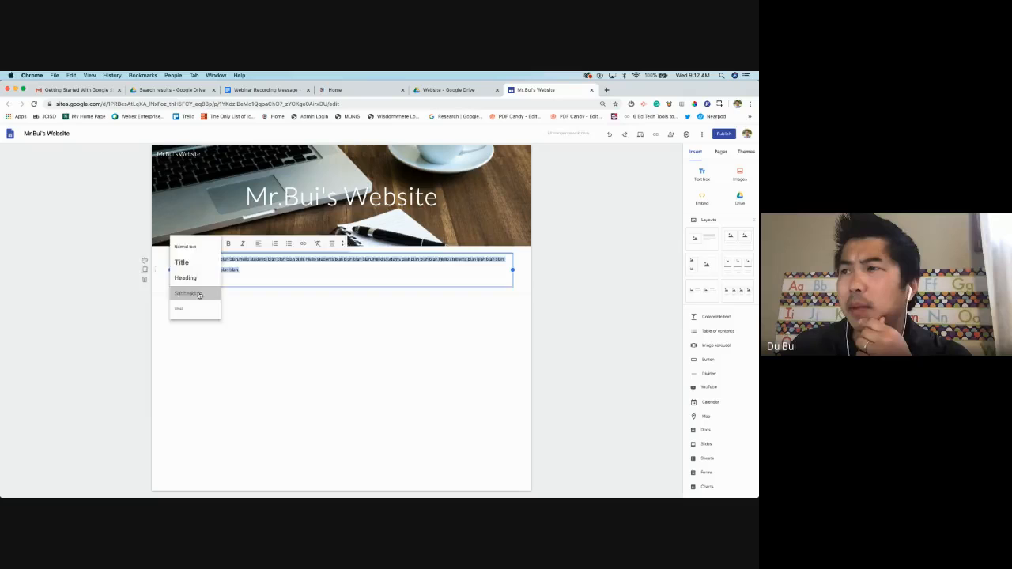
click(265, 280)
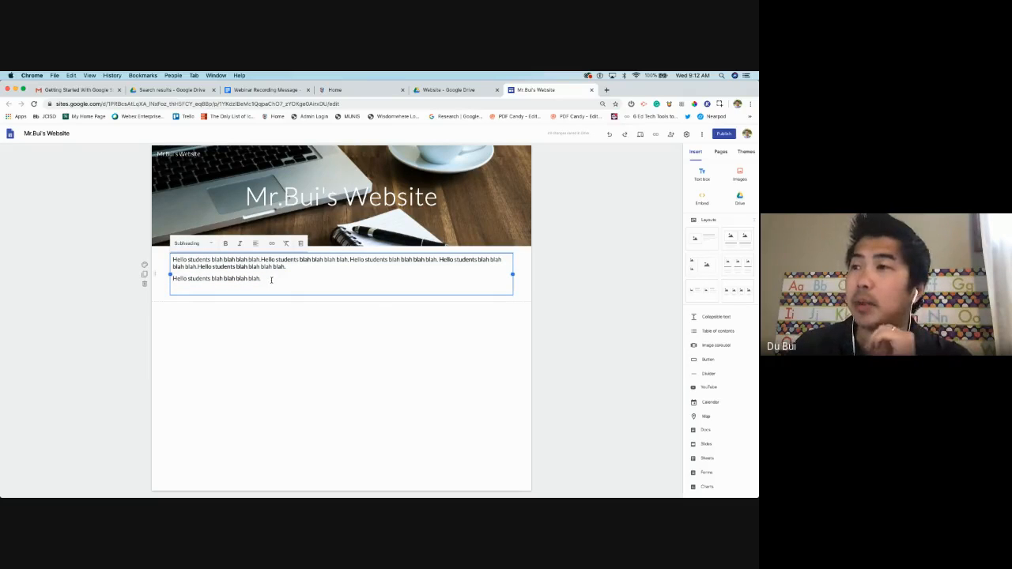
drag(270, 280, 172, 257)
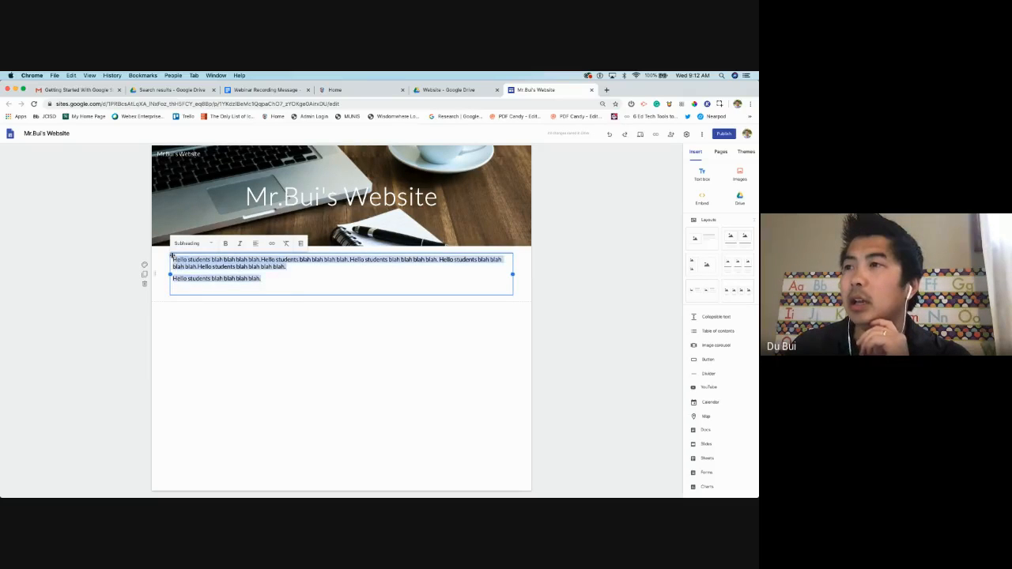
click(221, 260)
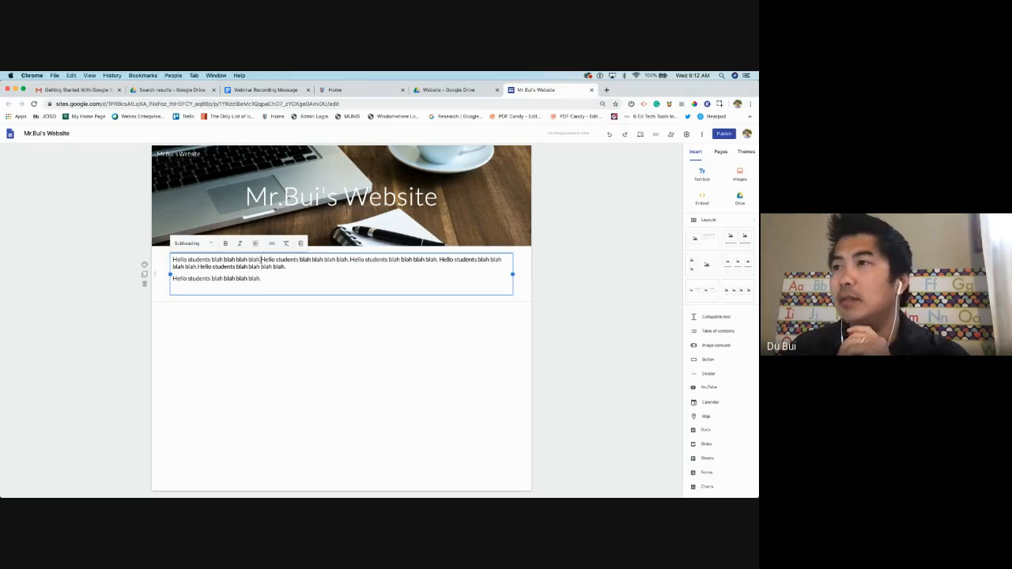
Make the second sentence bold and italic, left-align the paragraph, and select the third sentence
drag(261, 259, 348, 260)
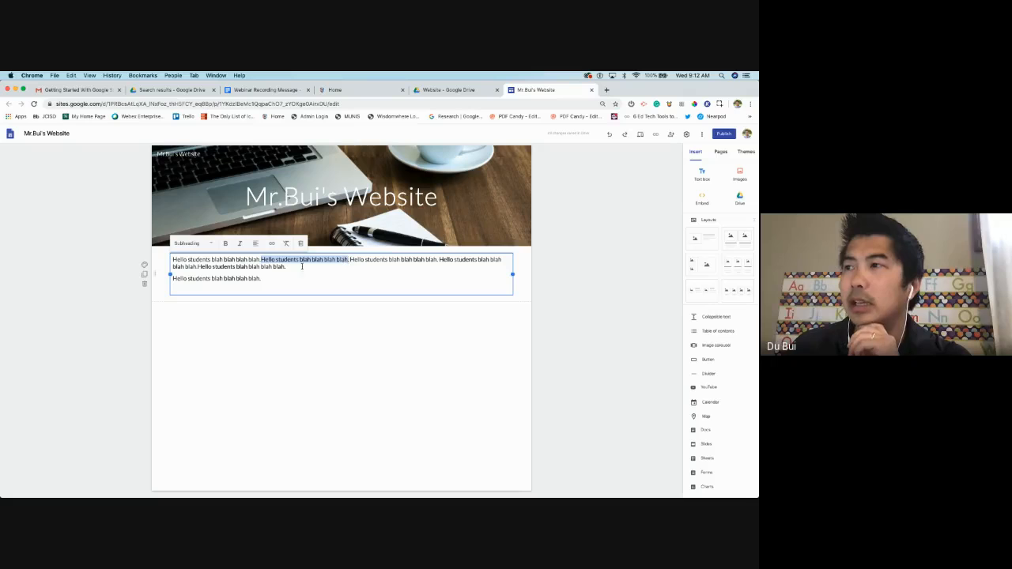
click(225, 244)
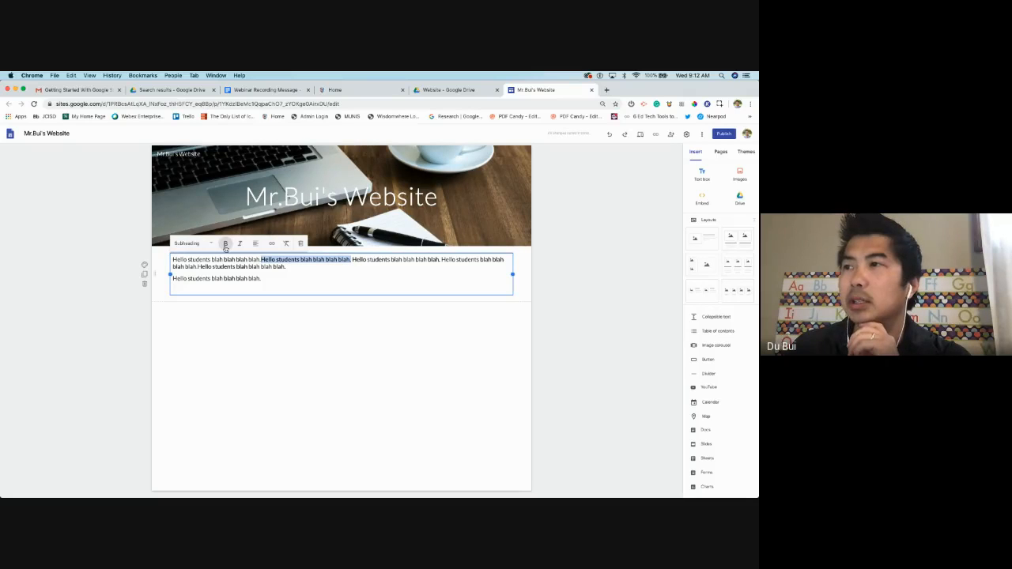
click(239, 243)
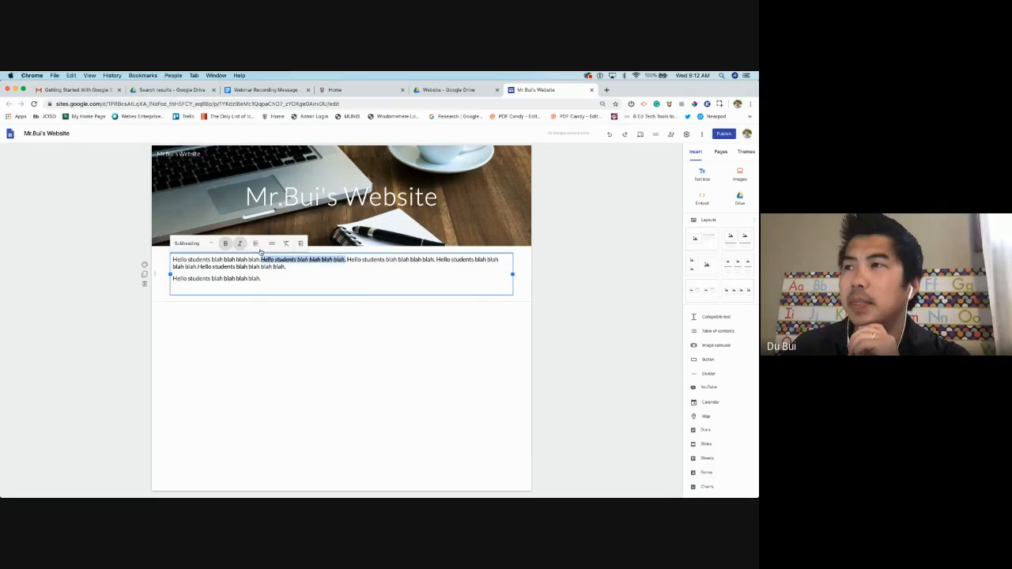
click(256, 243)
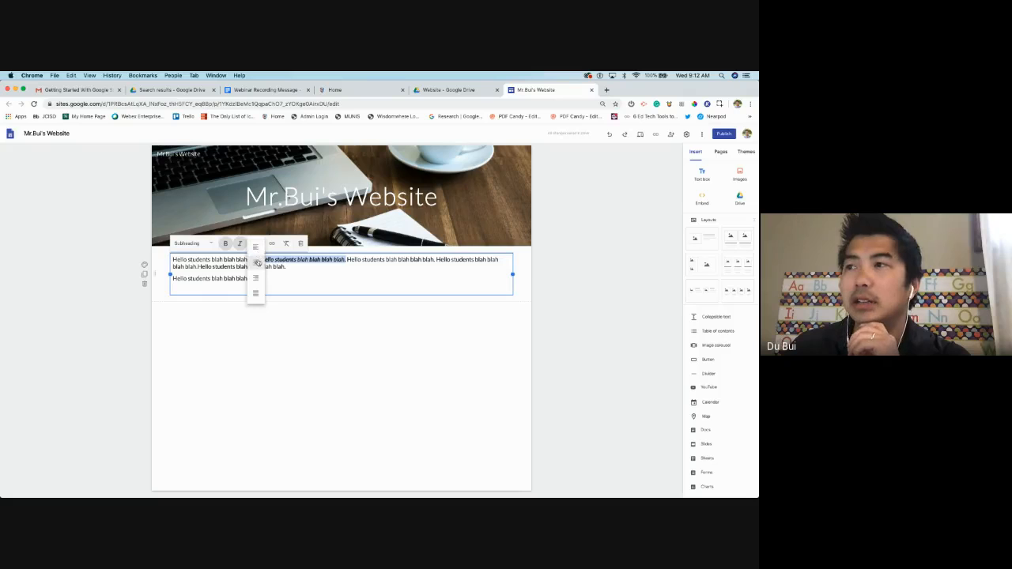
click(257, 262)
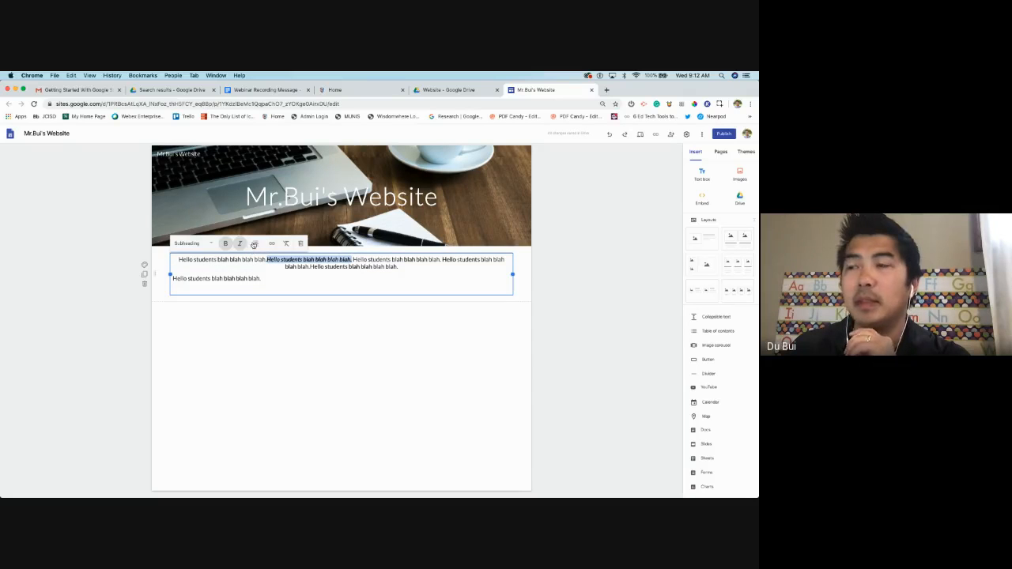
click(255, 243)
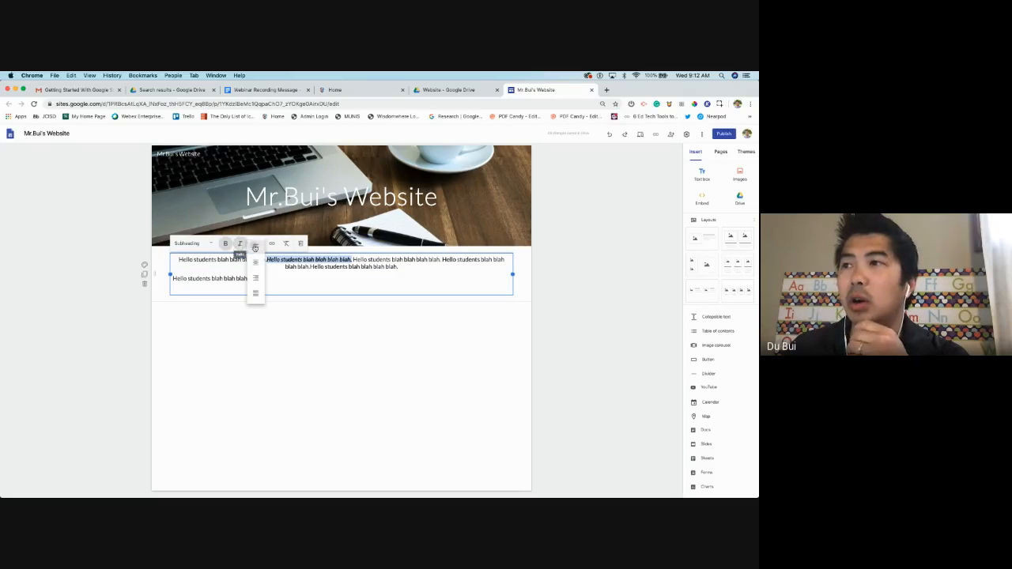
click(256, 253)
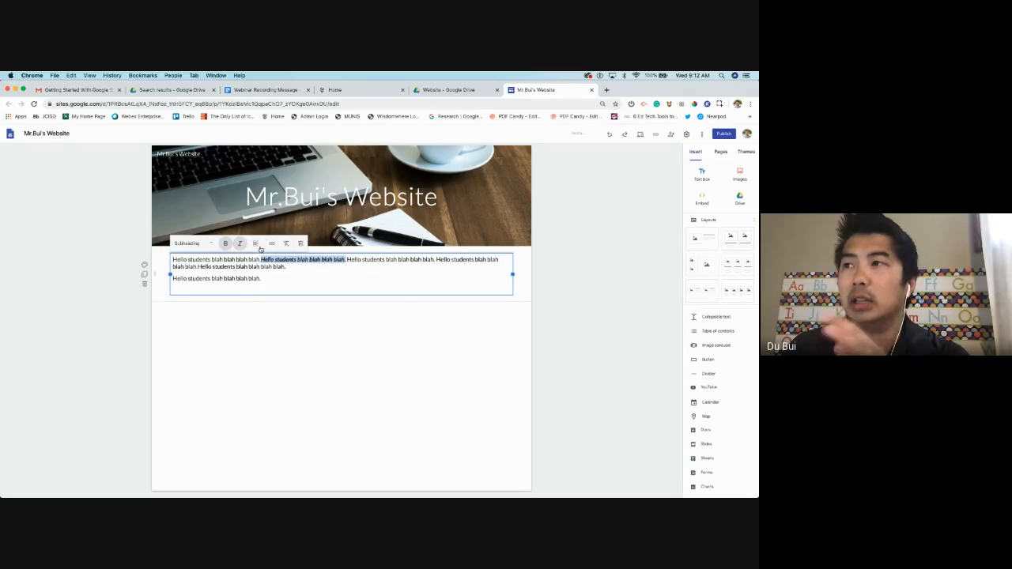
click(297, 275)
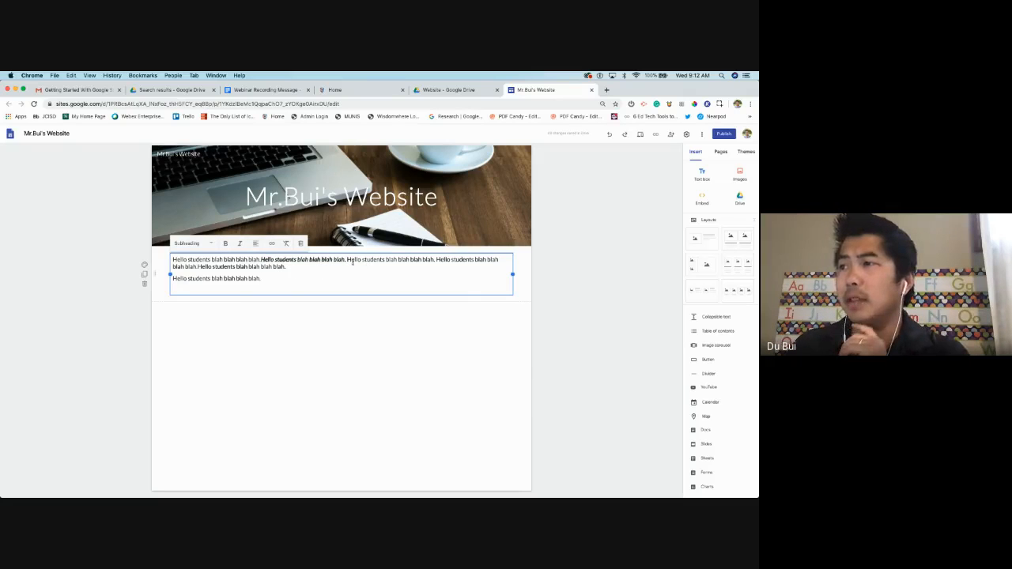
drag(347, 259, 435, 261)
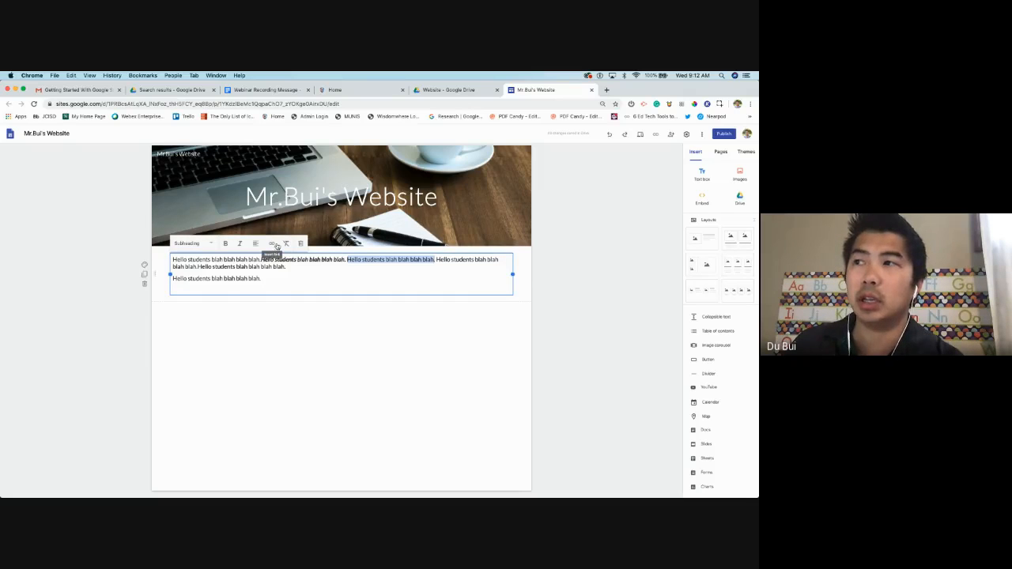
Link the third sentence to the TEAMJXN Home page address copied from its tab
click(275, 246)
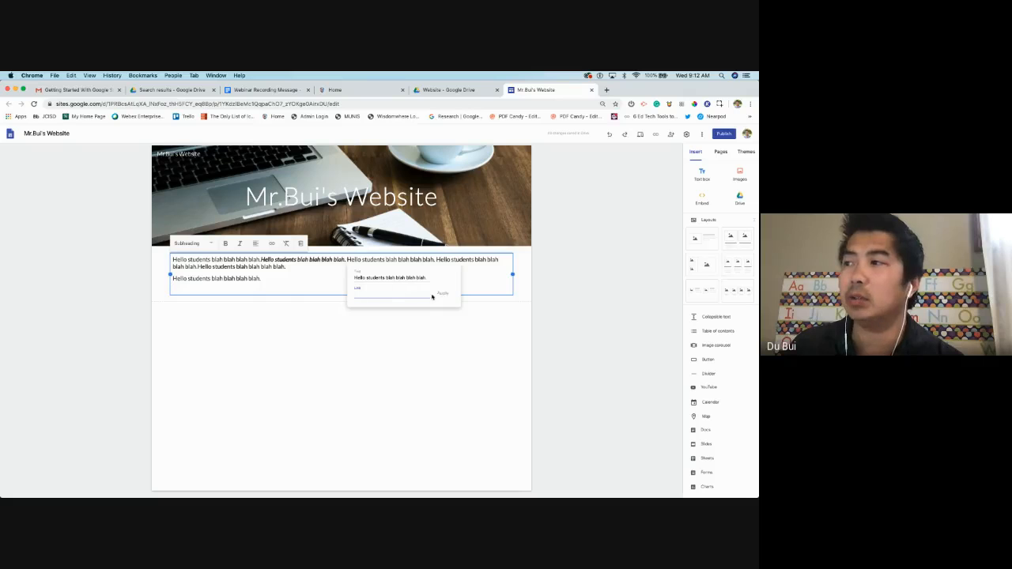
click(348, 89)
right_click(340, 104)
click(358, 150)
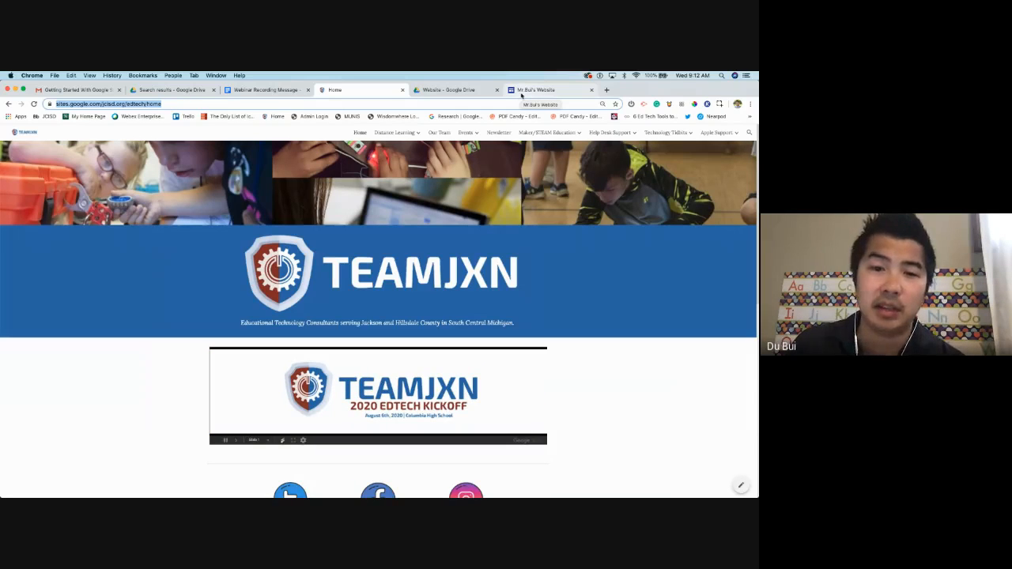
click(530, 90)
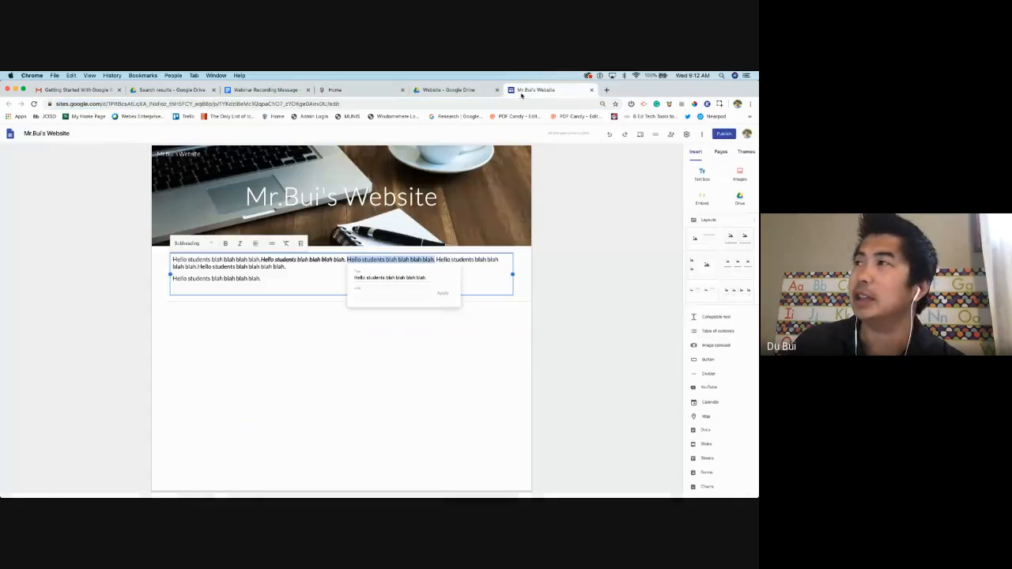
click(377, 294)
right_click(378, 294)
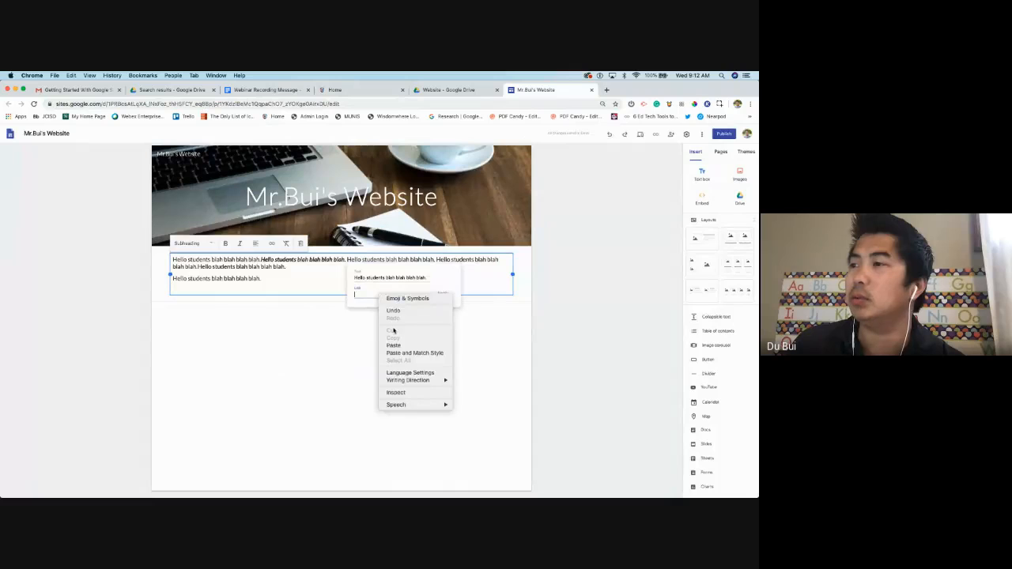
click(396, 345)
click(443, 293)
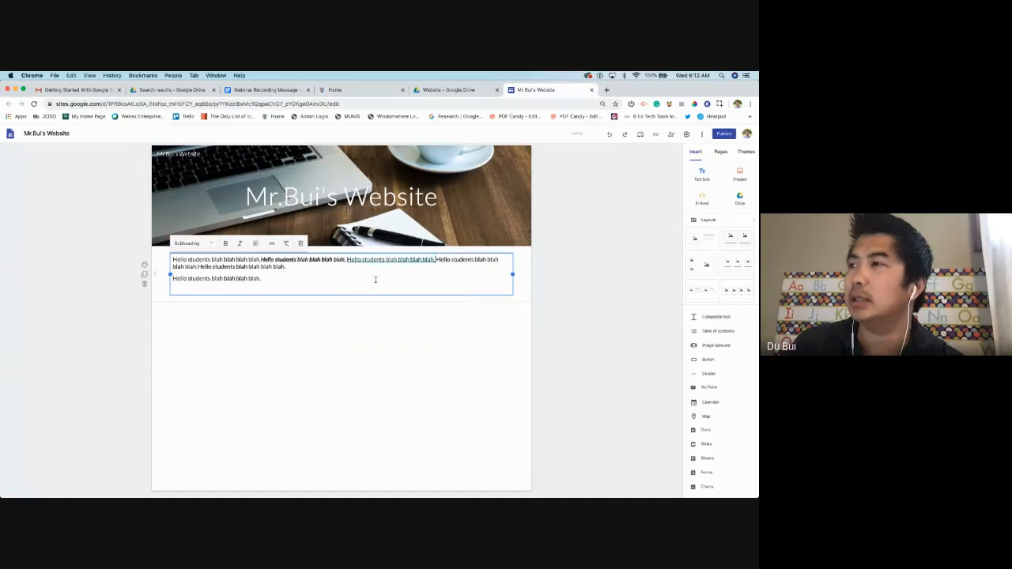
click(388, 261)
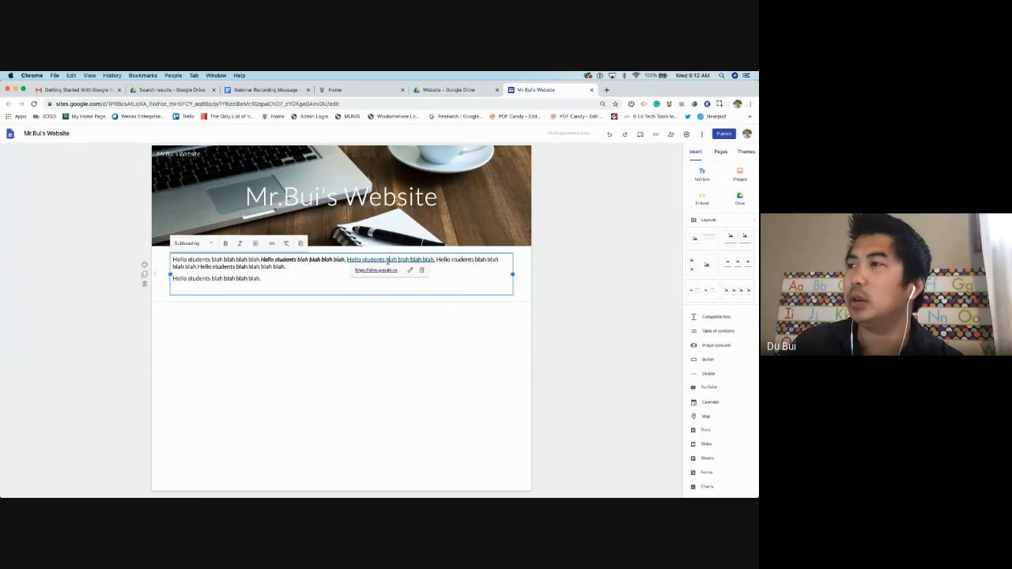
click(322, 272)
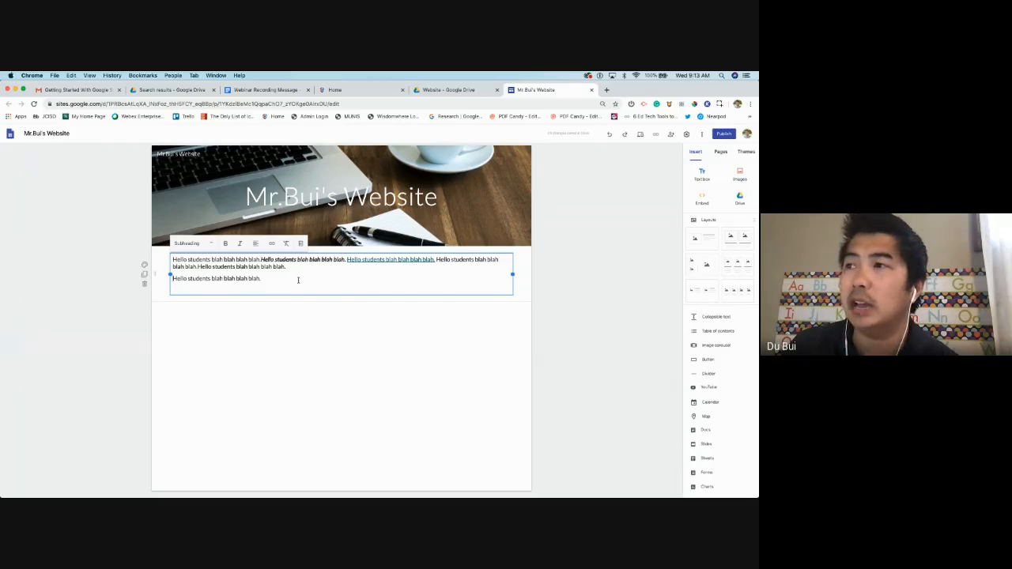
Clear the formatting from all the welcome text and space out the first sentence
key(super+a)
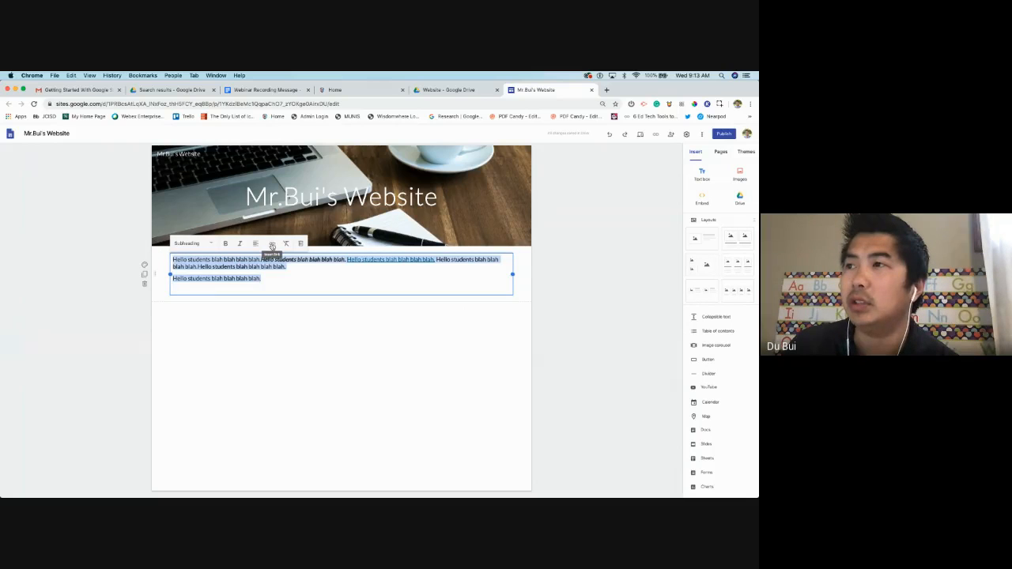
click(287, 243)
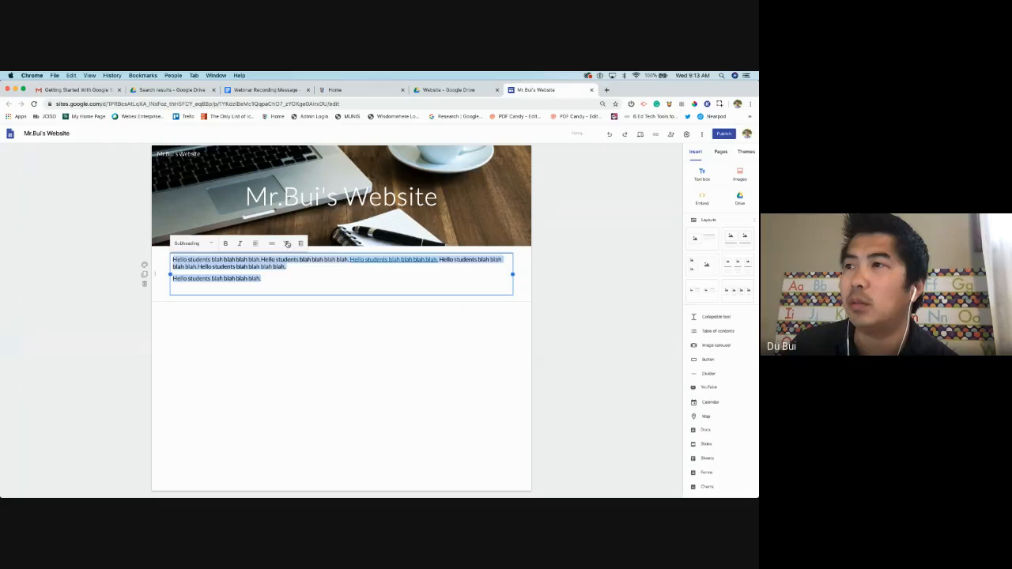
click(291, 282)
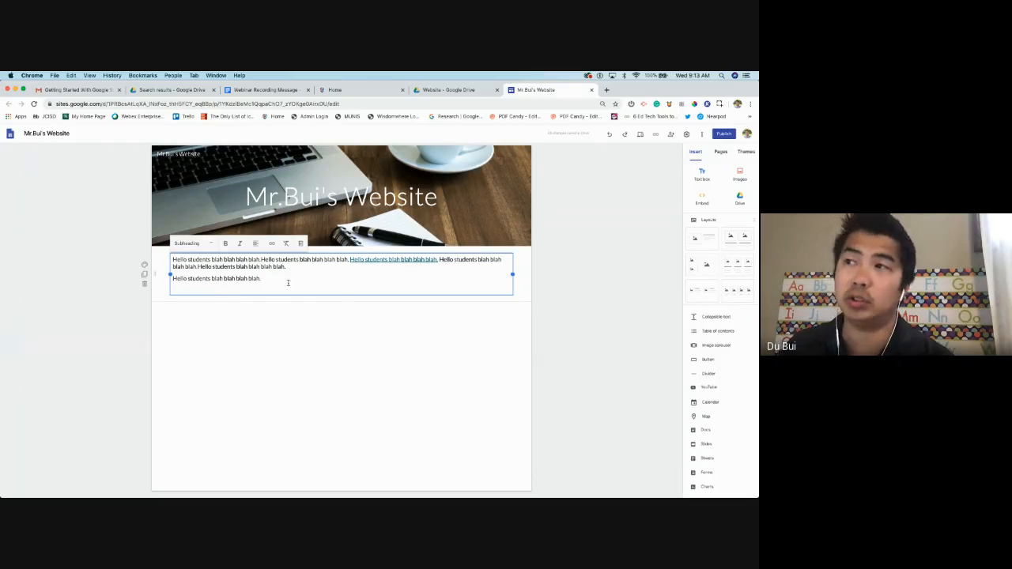
click(262, 260)
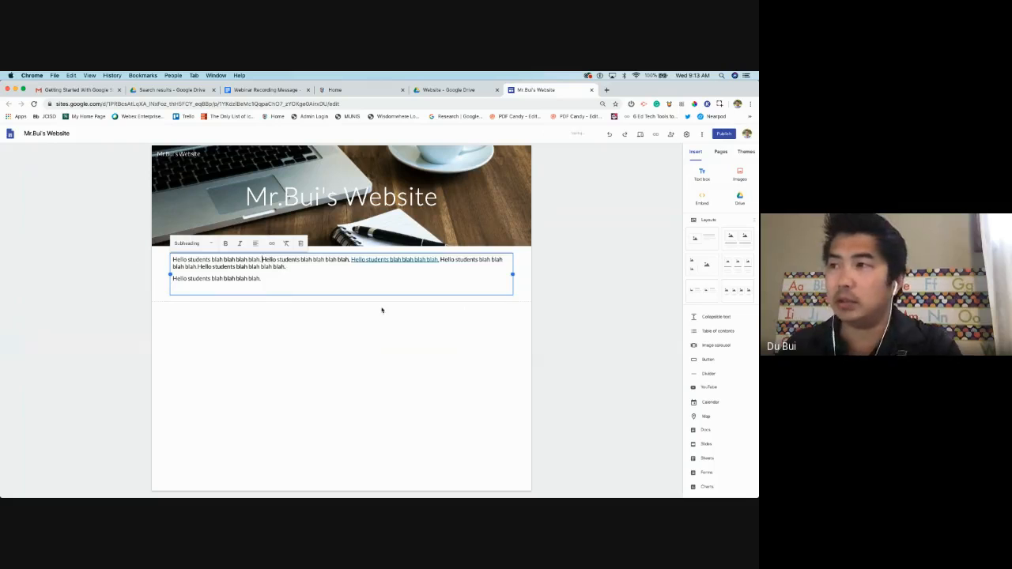
click(303, 283)
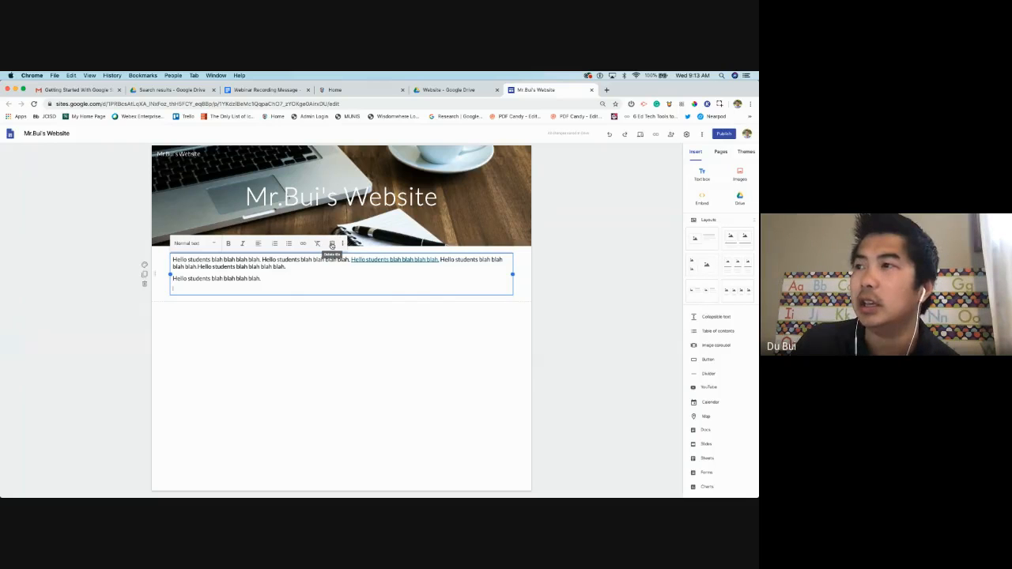
Delete the welcome text box, then undo to restore it
click(332, 243)
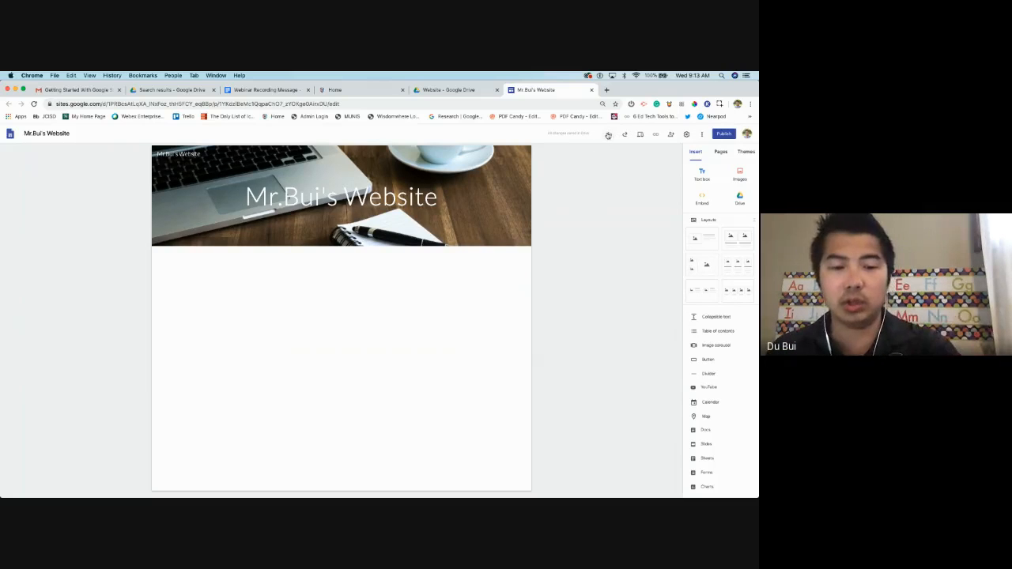
click(609, 135)
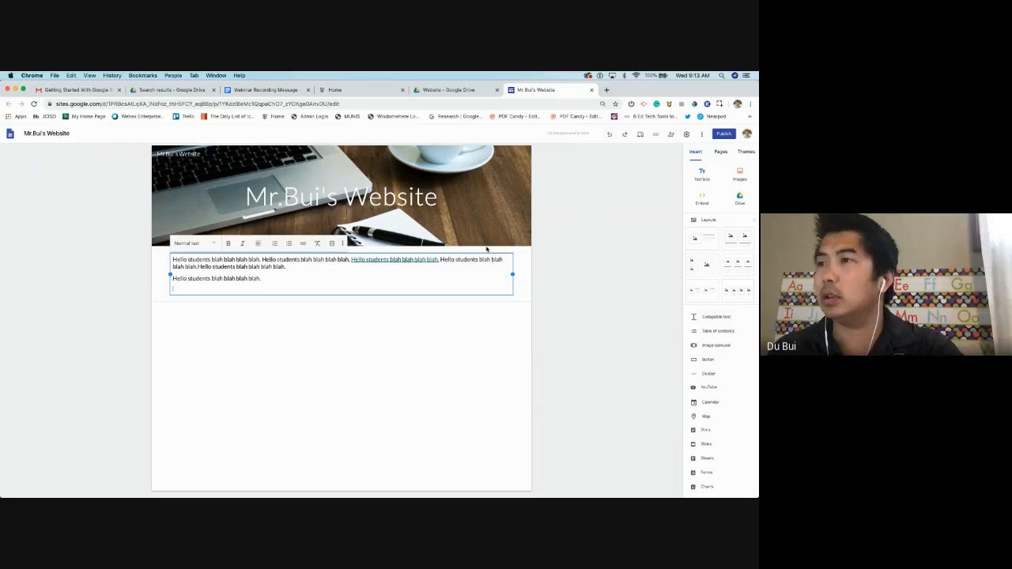
click(370, 332)
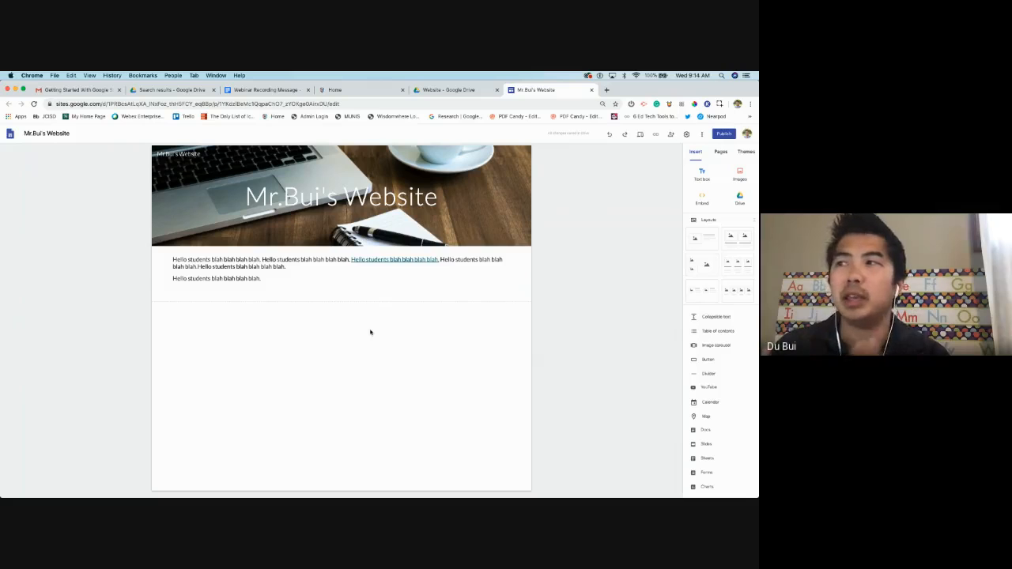
Give the welcome text section the Emphasis 2 dark blue background
click(276, 280)
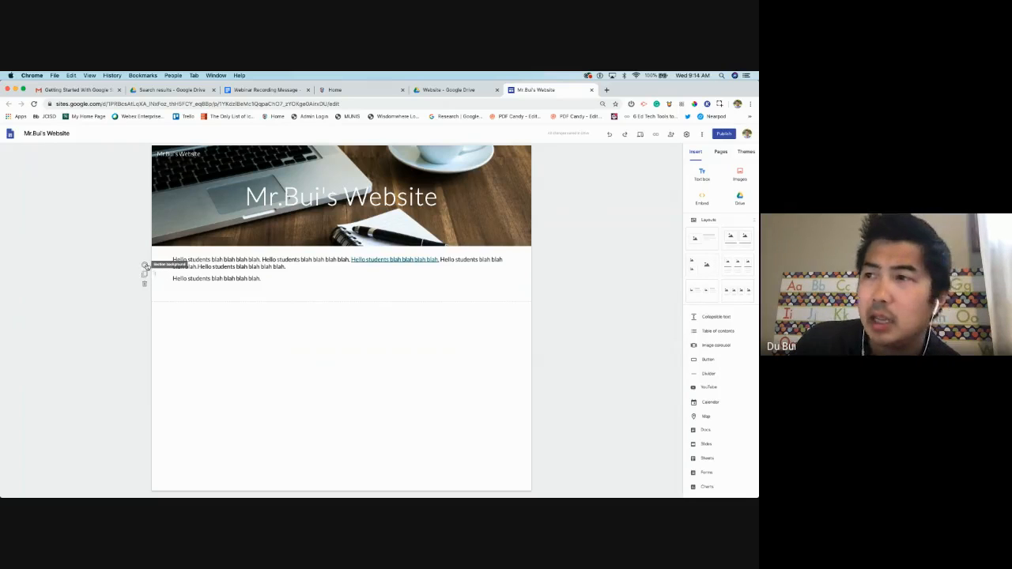
click(146, 266)
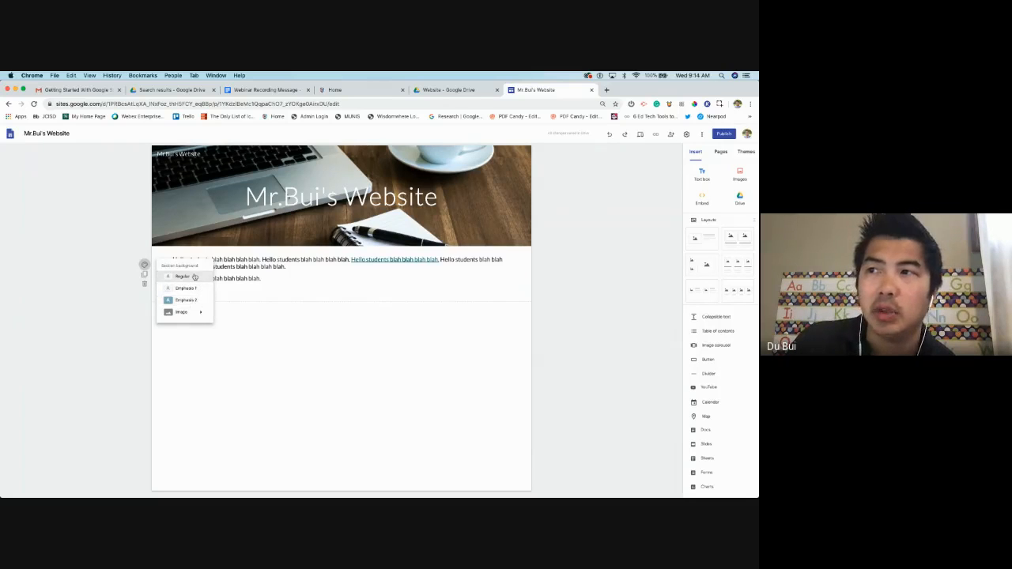
mouse_move(189, 315)
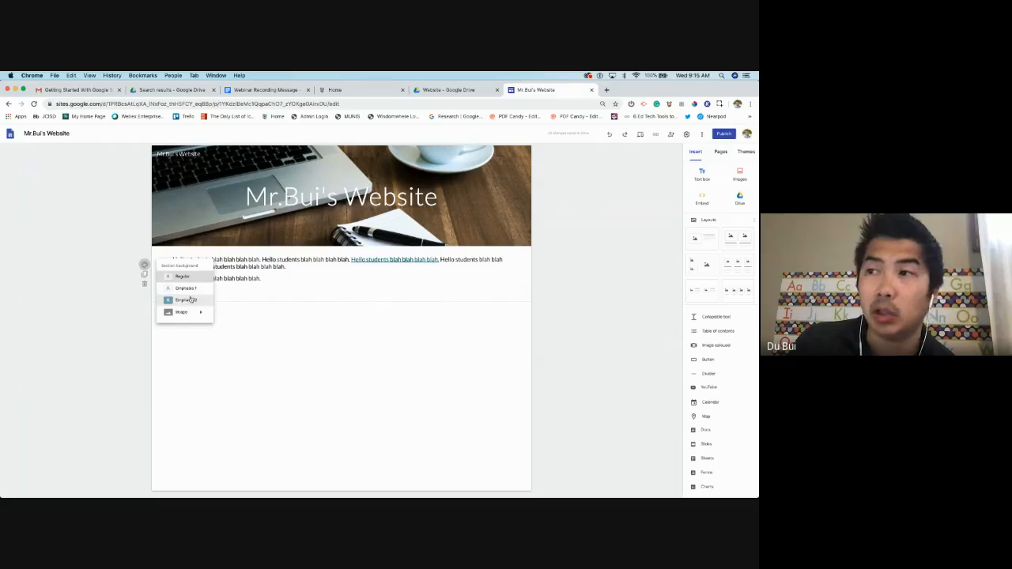
click(191, 300)
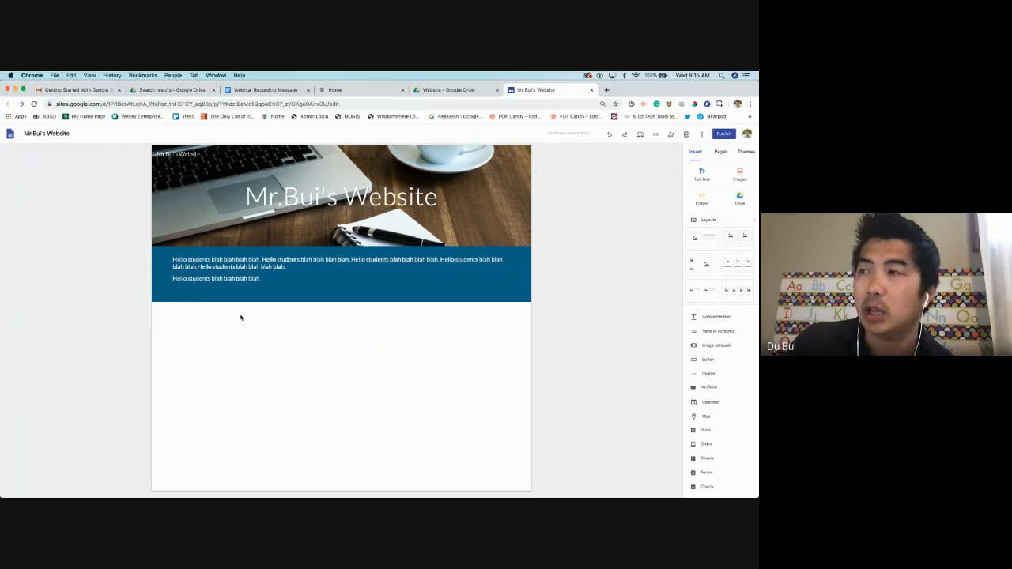
triple_click(262, 278)
click(277, 281)
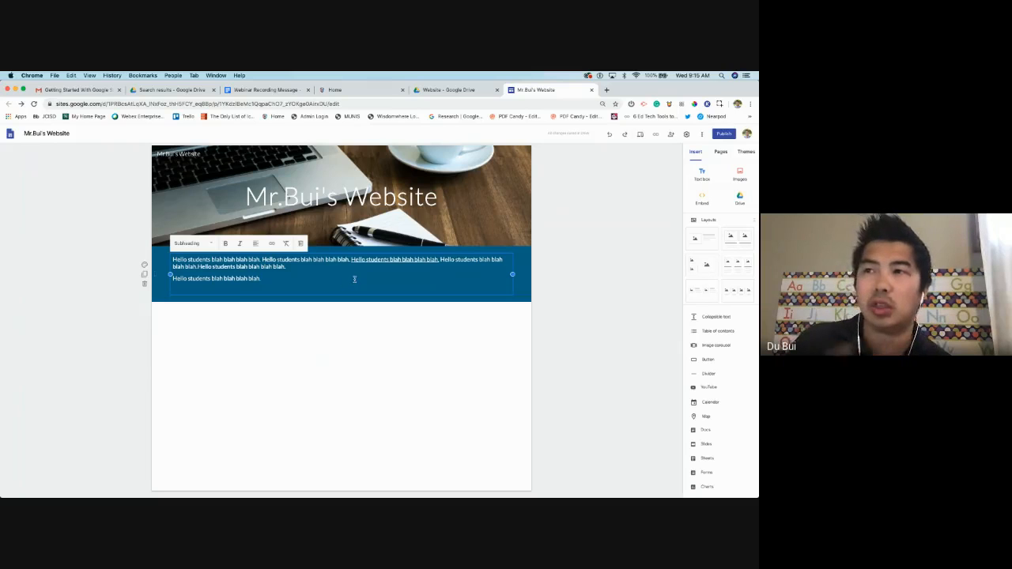
click(339, 310)
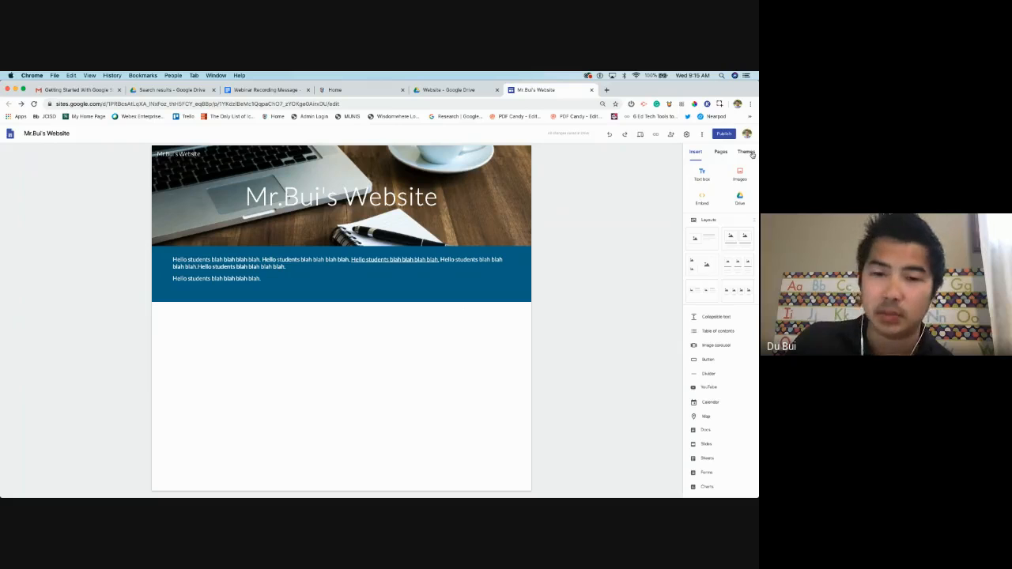
Switch the site to the Aristotle theme, trying its green and blue-grey colours
click(749, 152)
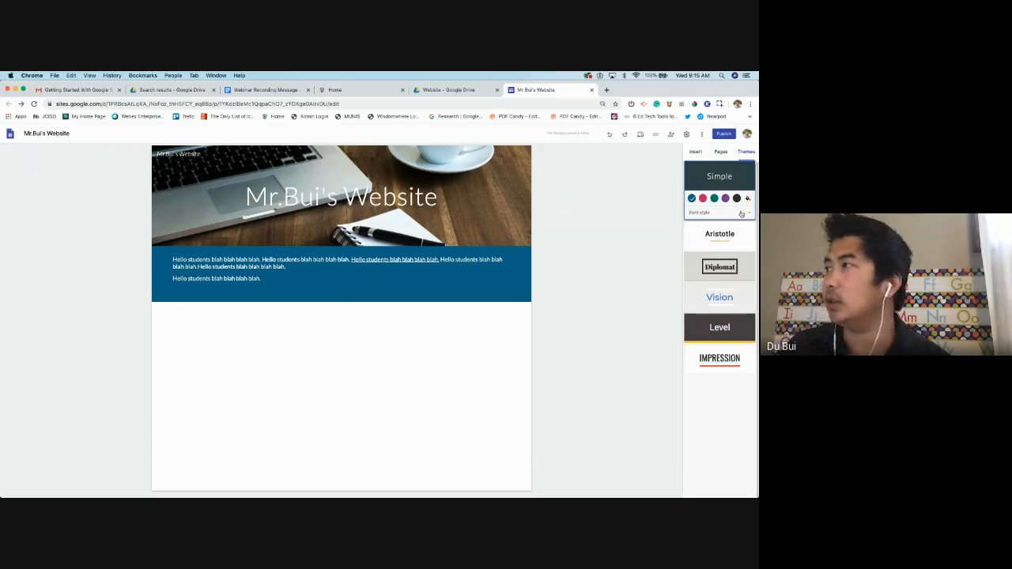
click(729, 239)
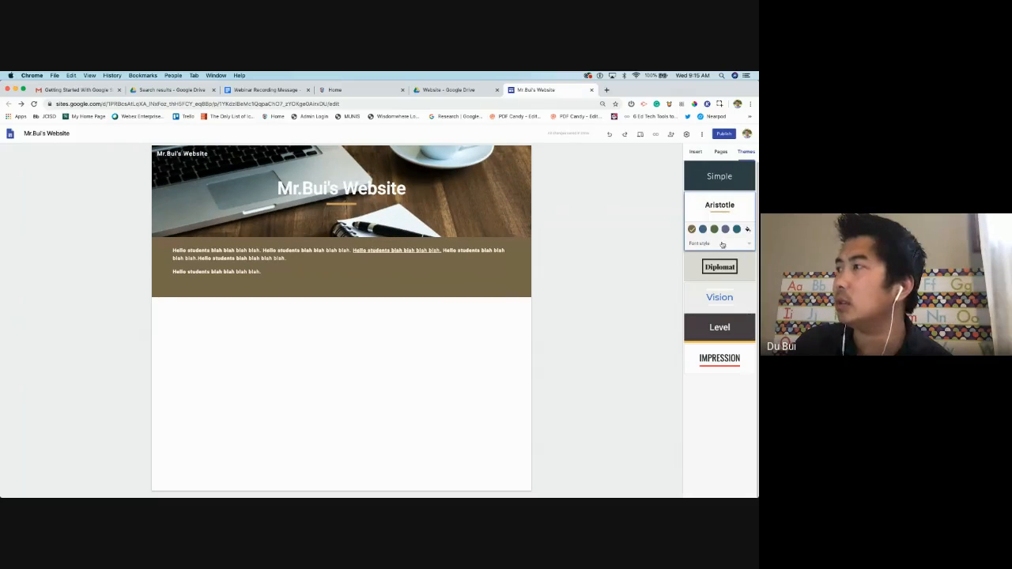
click(714, 229)
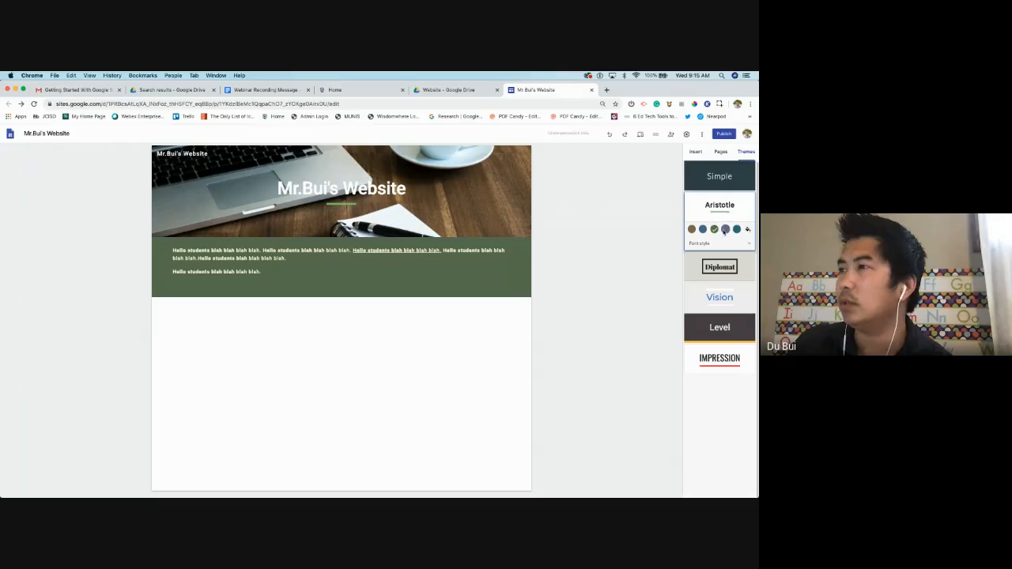
click(725, 229)
Try pink, red and brown custom section colours, then return to the theme's teal
click(747, 229)
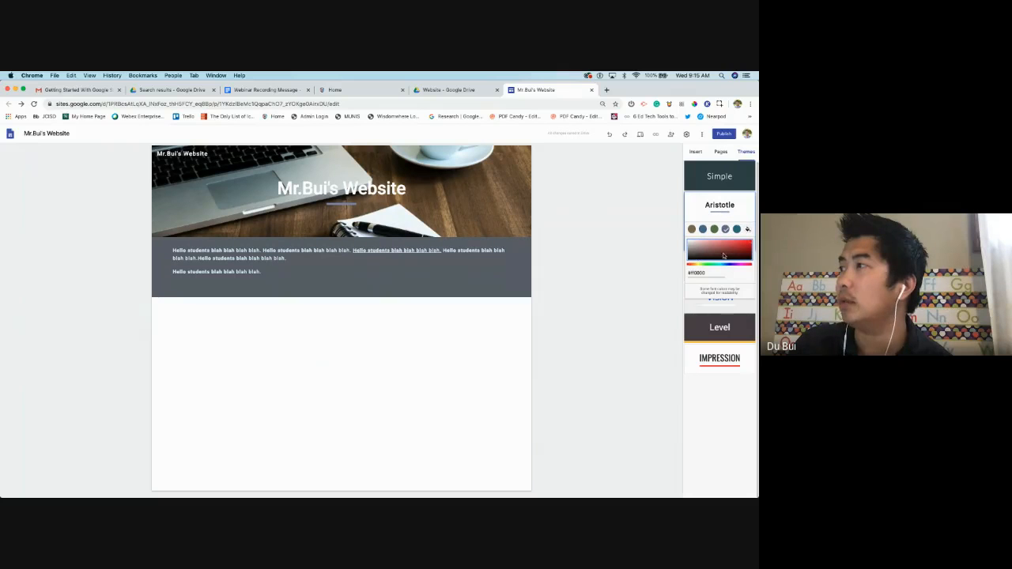
drag(714, 249, 720, 253)
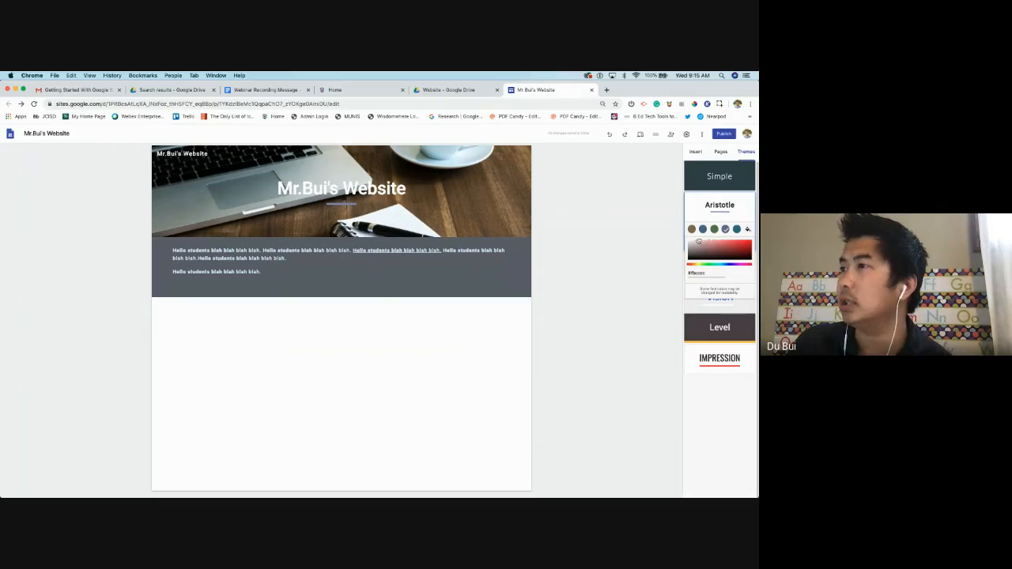
click(698, 241)
click(702, 252)
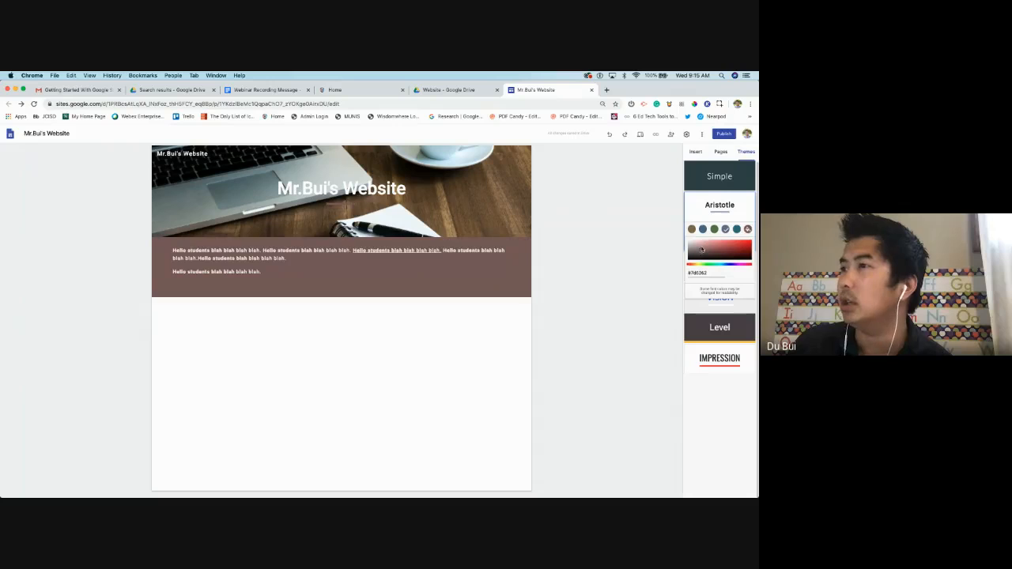
click(696, 242)
click(744, 244)
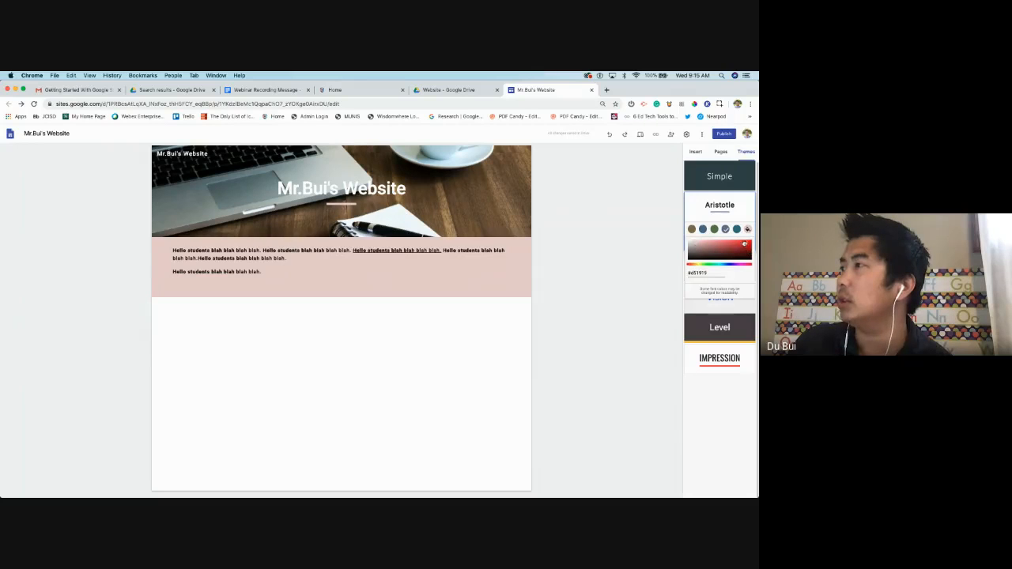
click(729, 254)
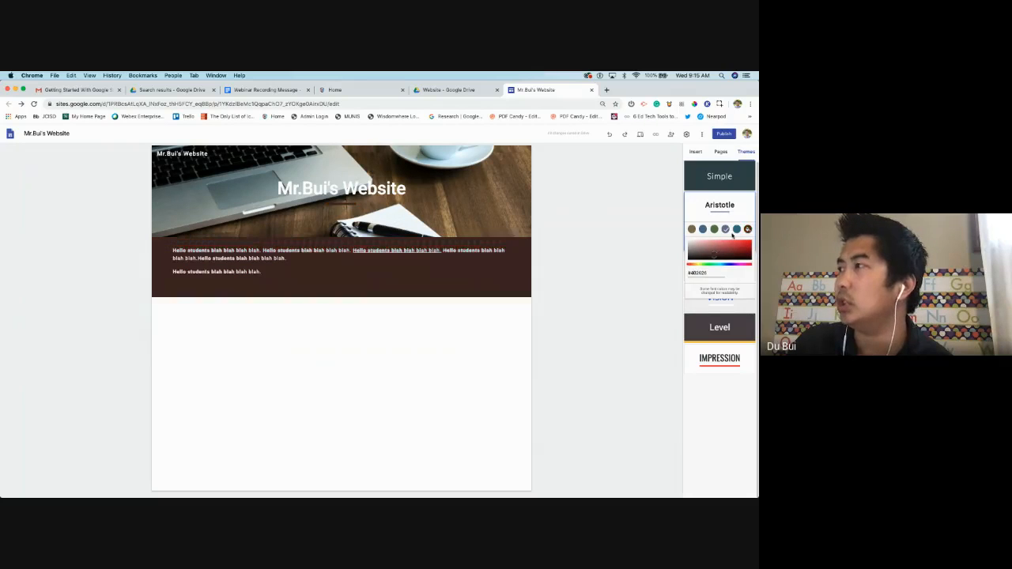
click(737, 229)
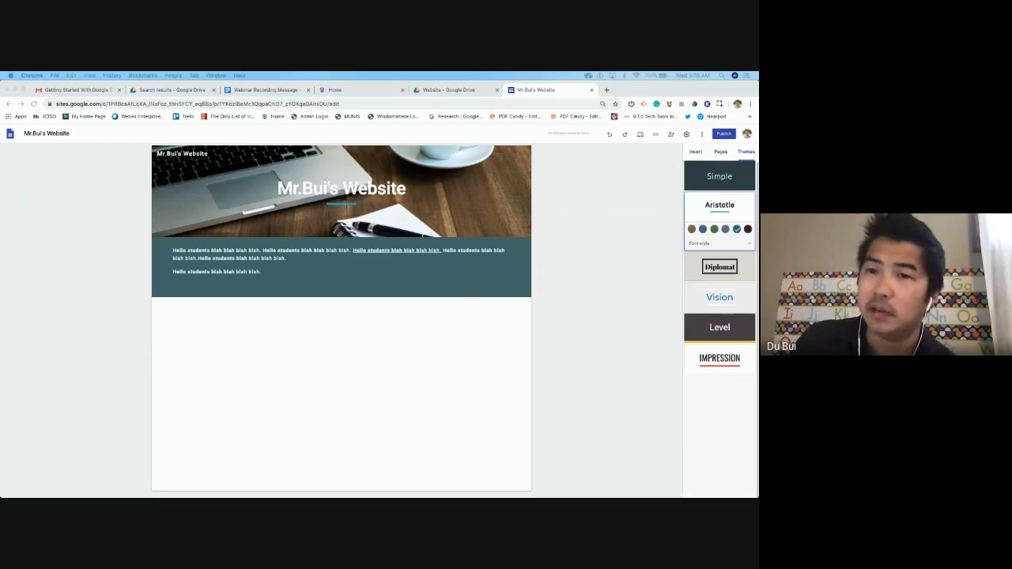
click(693, 152)
Show the Insert element list and open quick-add options on the empty area below the welcome text
click(694, 152)
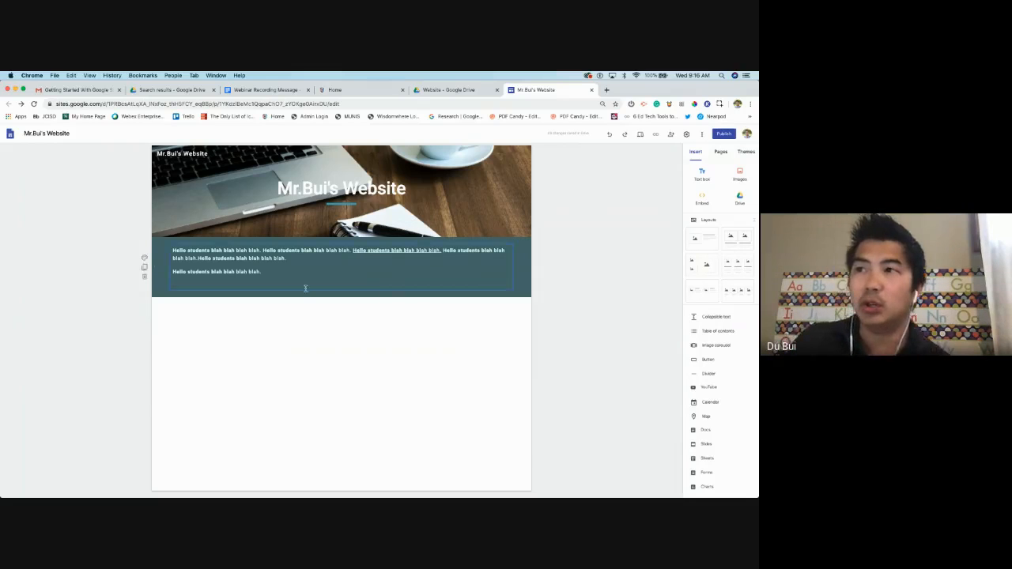
triple_click(218, 272)
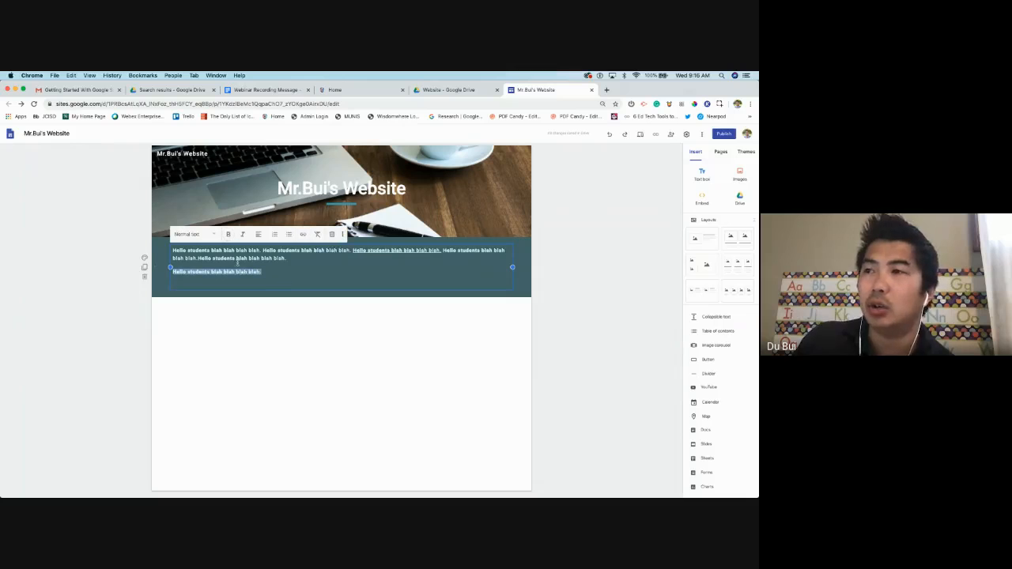
shift+click(166, 246)
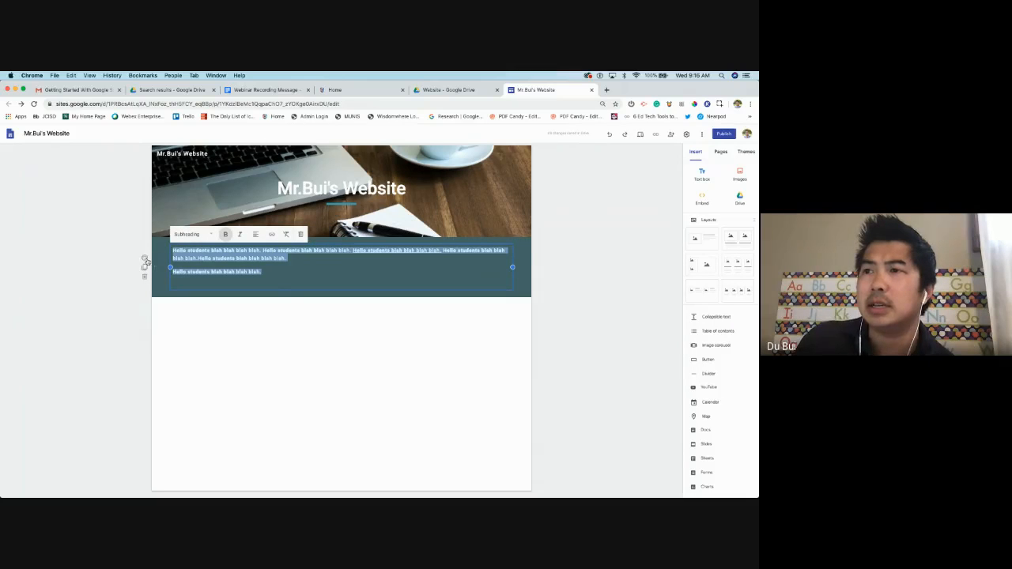
click(275, 340)
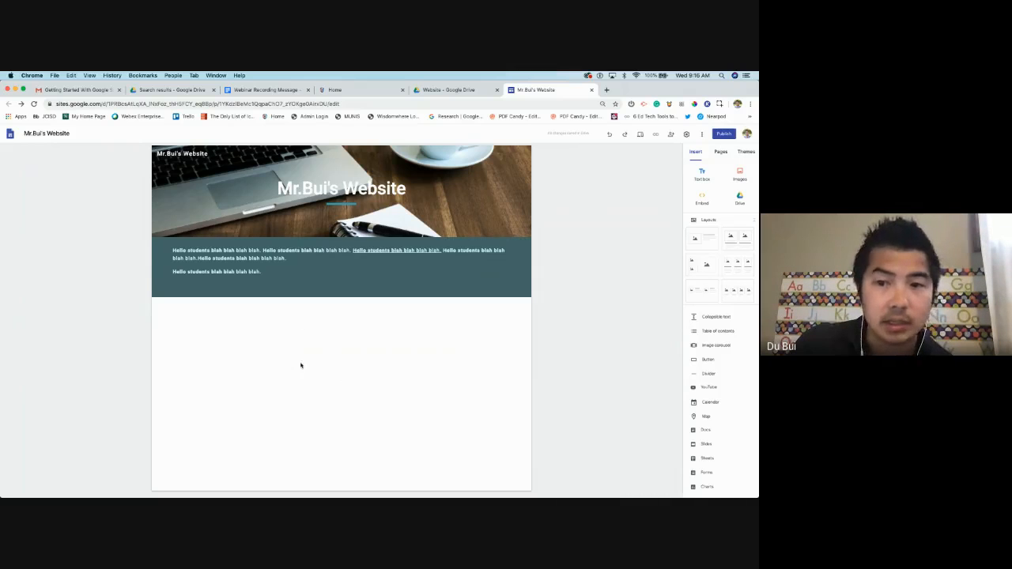
double_click(329, 366)
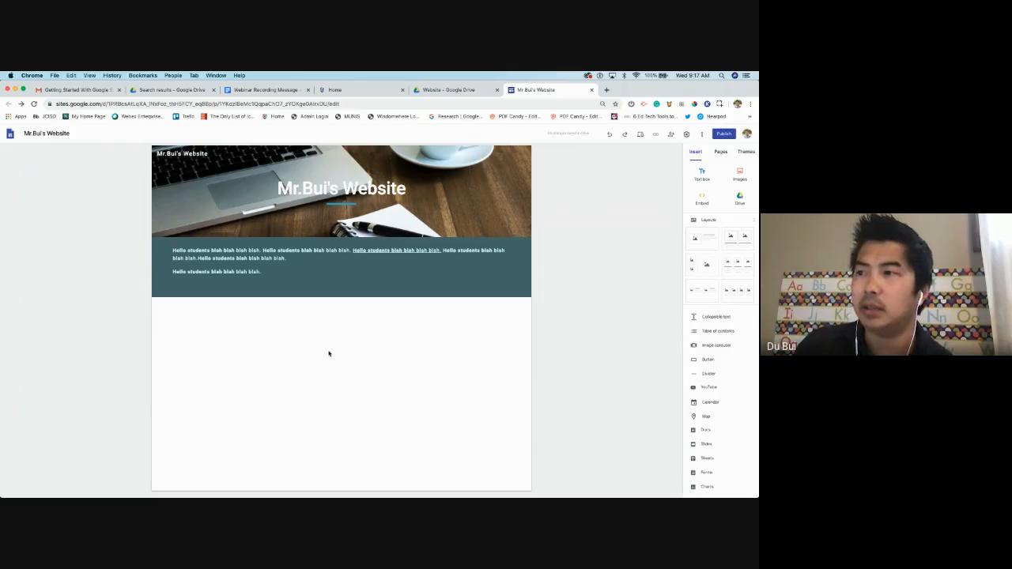
Browse Google Drive from the quick-add menu and pick the #BELIEVETHEHYPE contest Doc
double_click(328, 351)
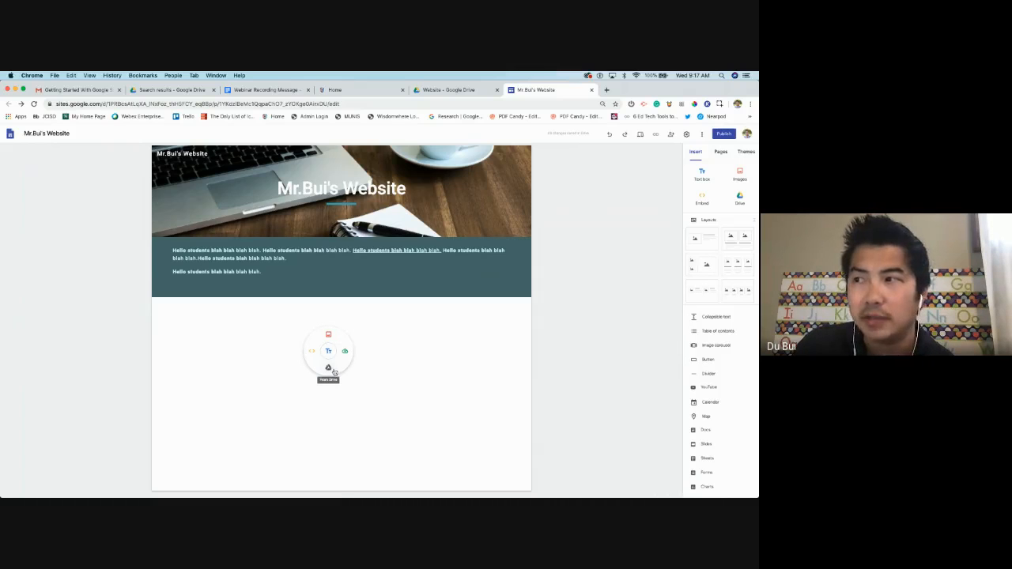
click(329, 369)
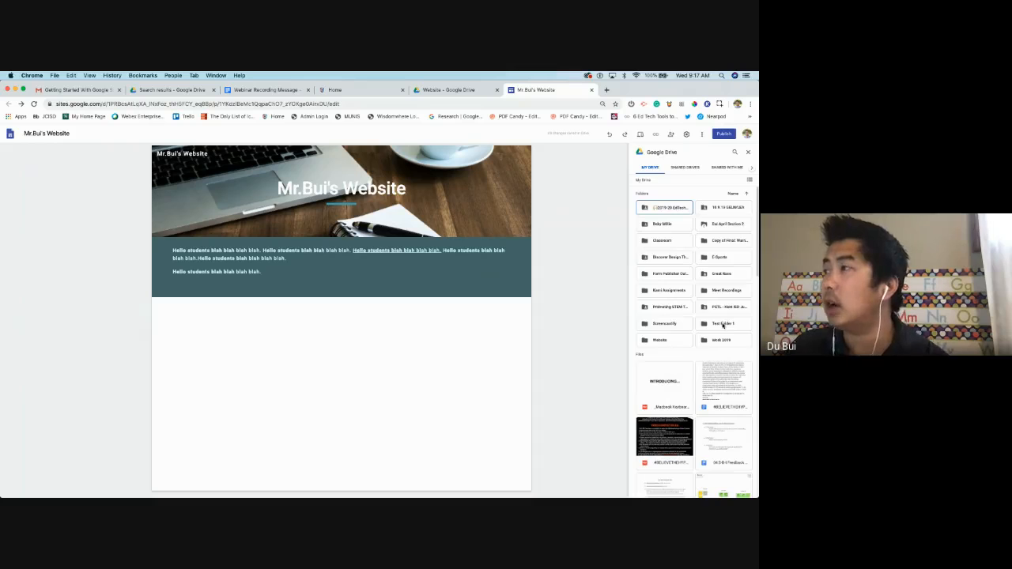
scroll(721, 324, down, 5)
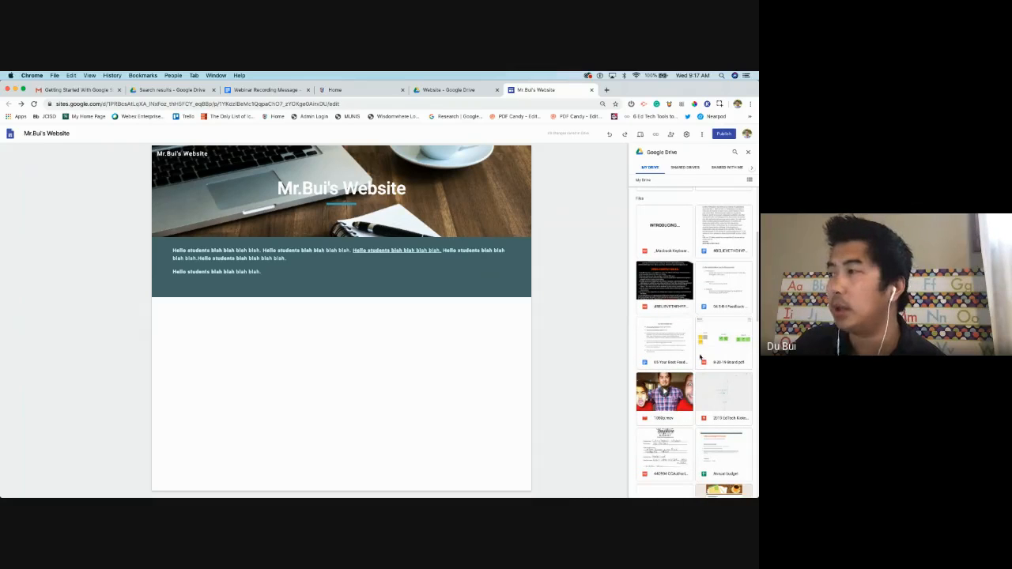
scroll(707, 348, down, 1)
scroll(720, 335, down, 5)
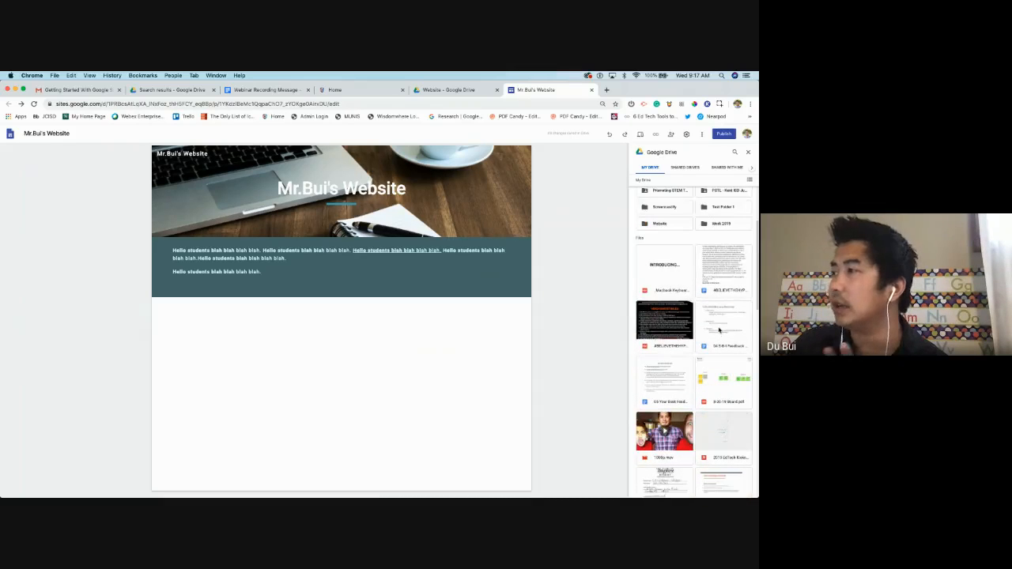
scroll(715, 326, down, 3)
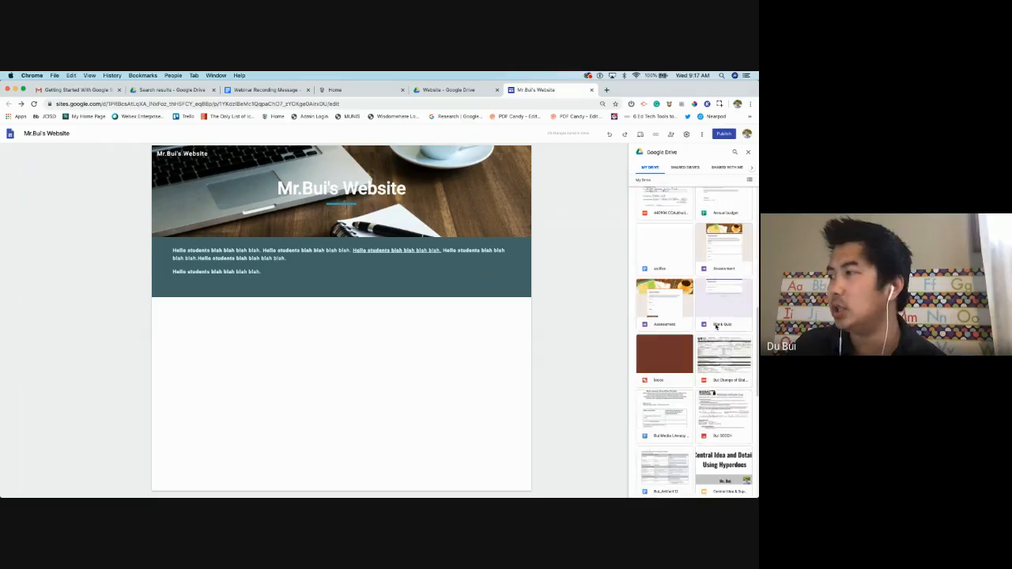
scroll(714, 323, down, 1)
scroll(714, 323, down, 2)
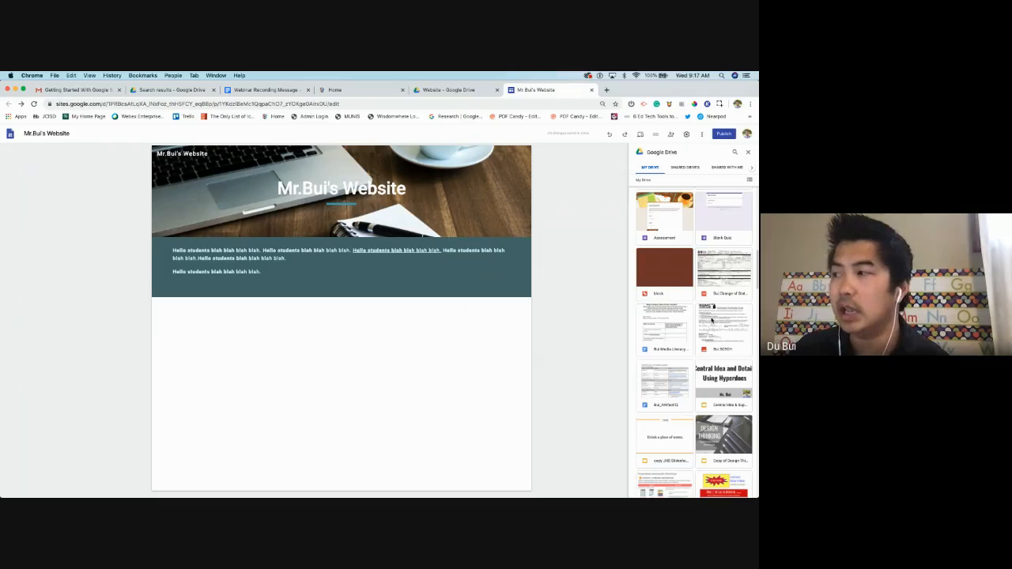
scroll(677, 363, up, 4)
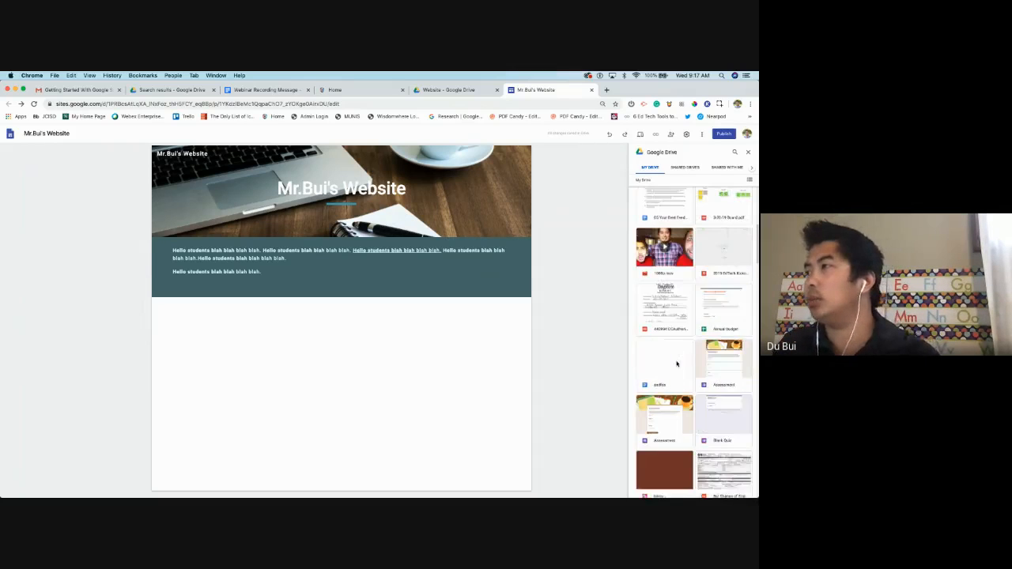
scroll(676, 364, up, 10)
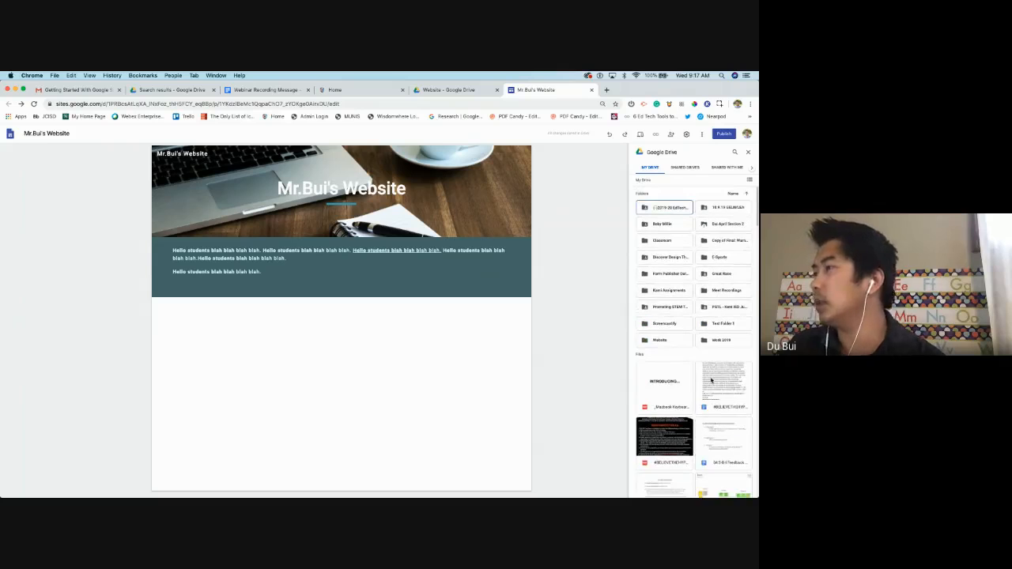
click(721, 383)
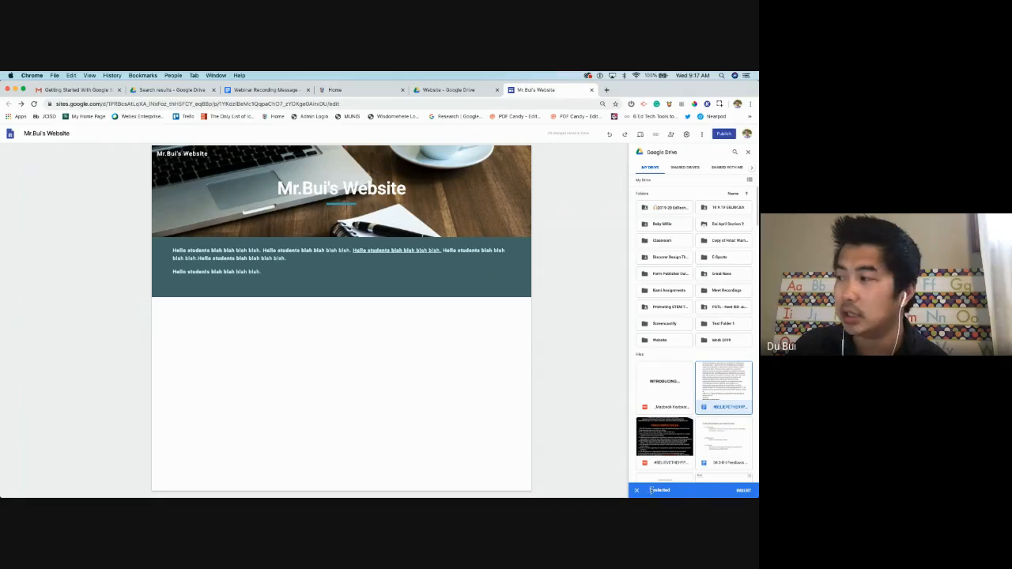
Insert the #Believethehype contest Doc and stretch its frame down past the Prizes section
click(747, 491)
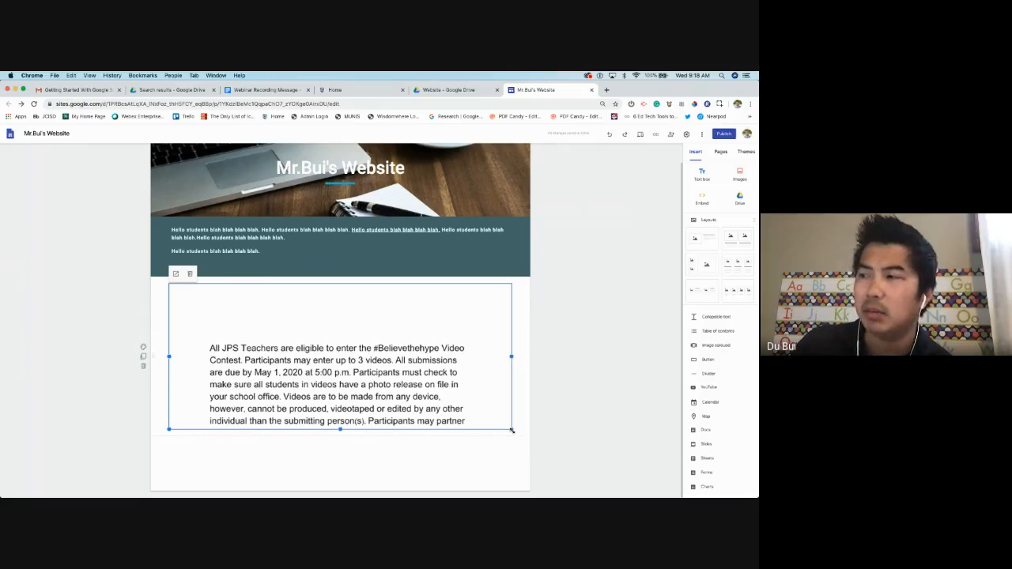
drag(510, 429, 509, 484)
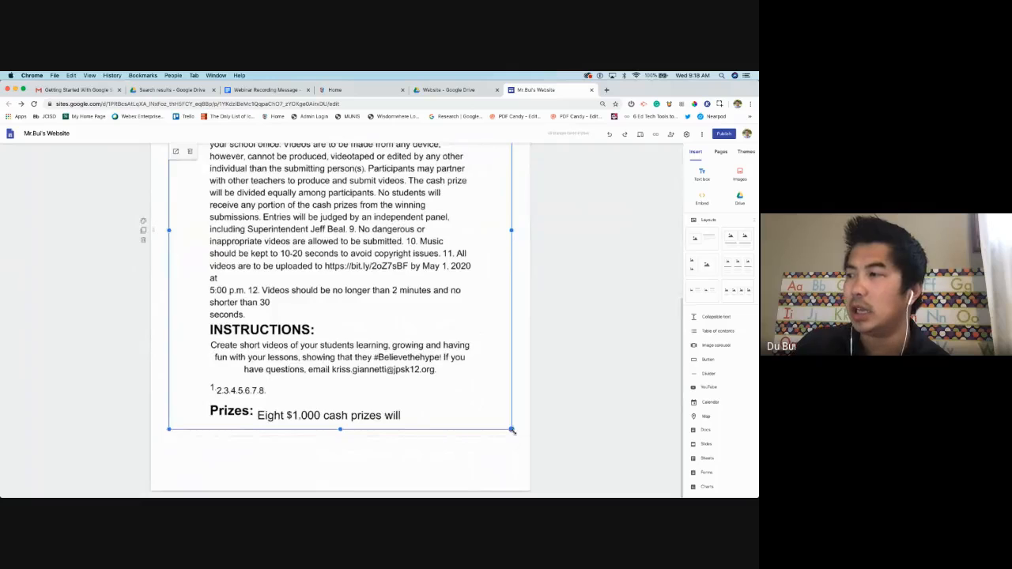
drag(513, 431, 522, 478)
scroll(538, 300, up, 5)
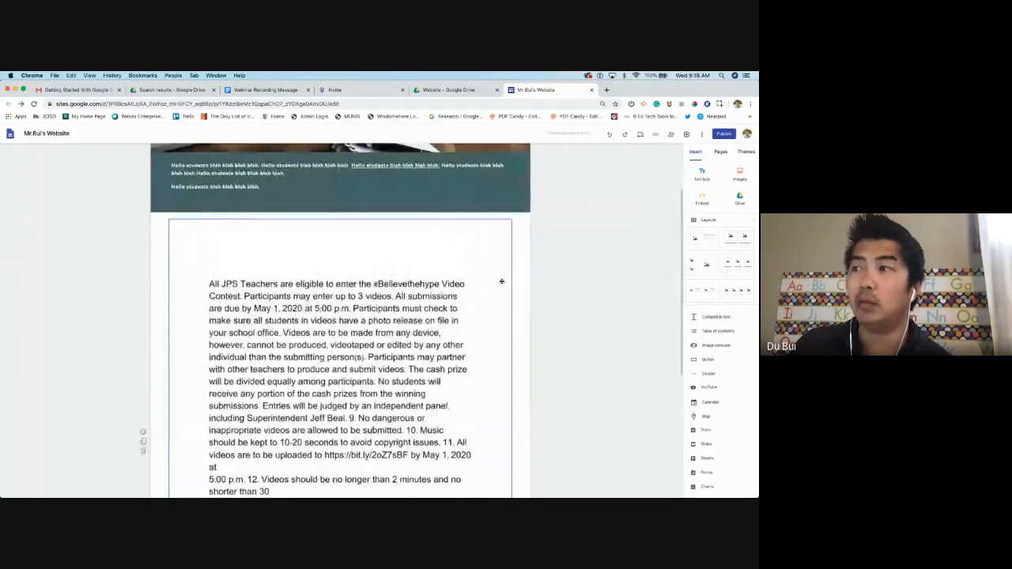
scroll(571, 259, down, 1)
scroll(603, 328, up, 3)
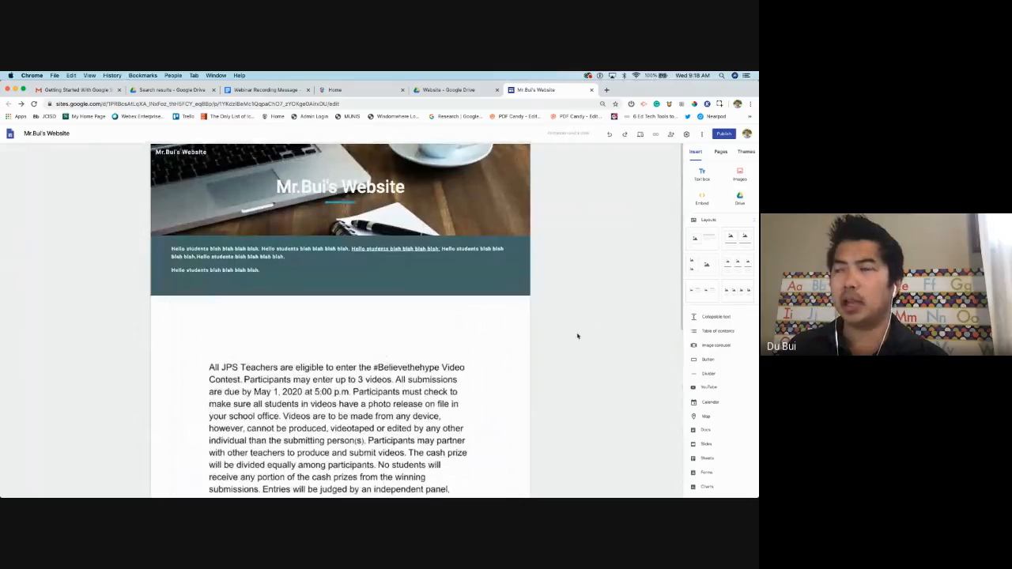
scroll(576, 337, down, 1)
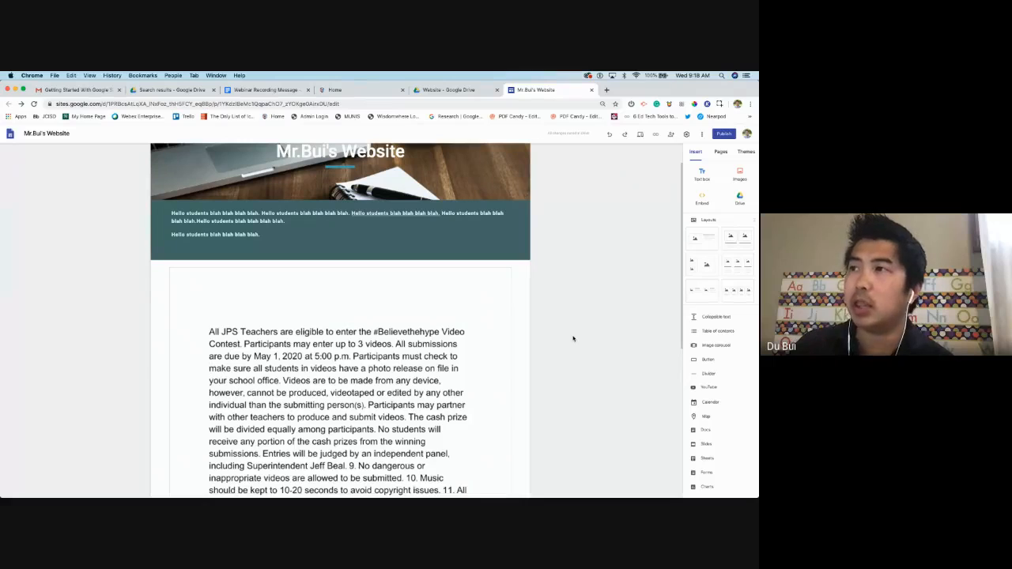
scroll(574, 338, up, 1)
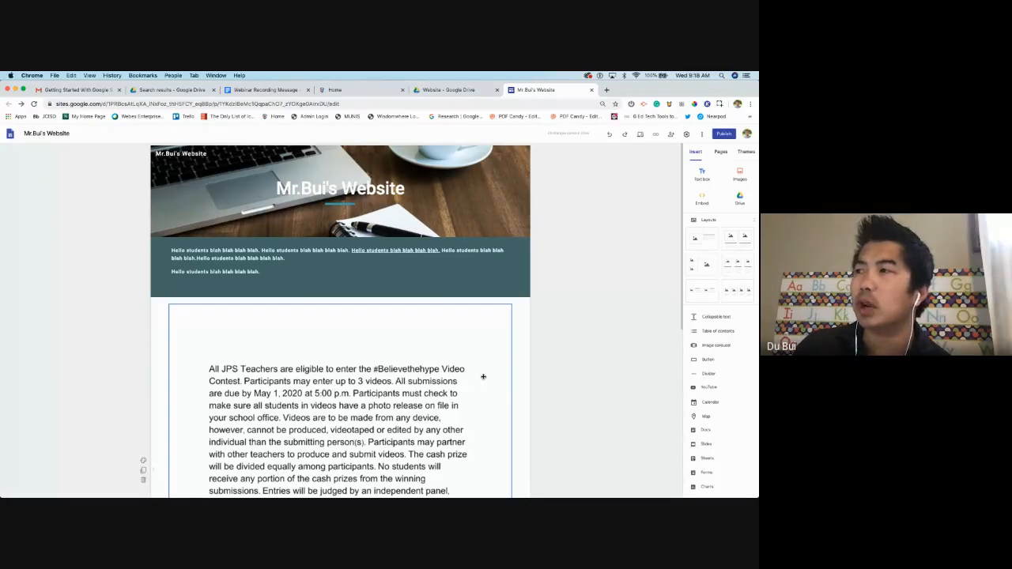
scroll(343, 222, down, 1)
scroll(343, 222, up, 1)
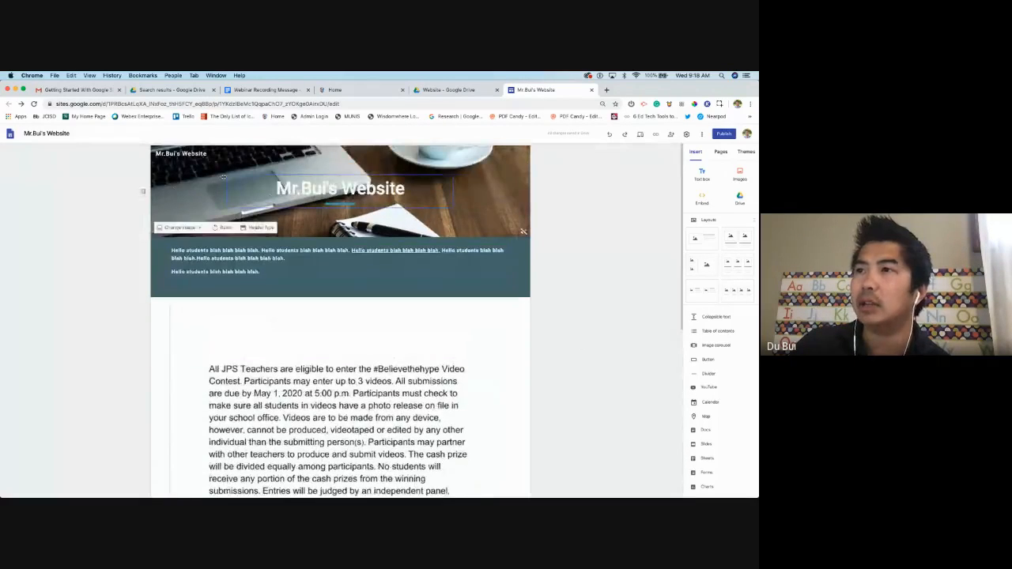
scroll(200, 346, down, 4)
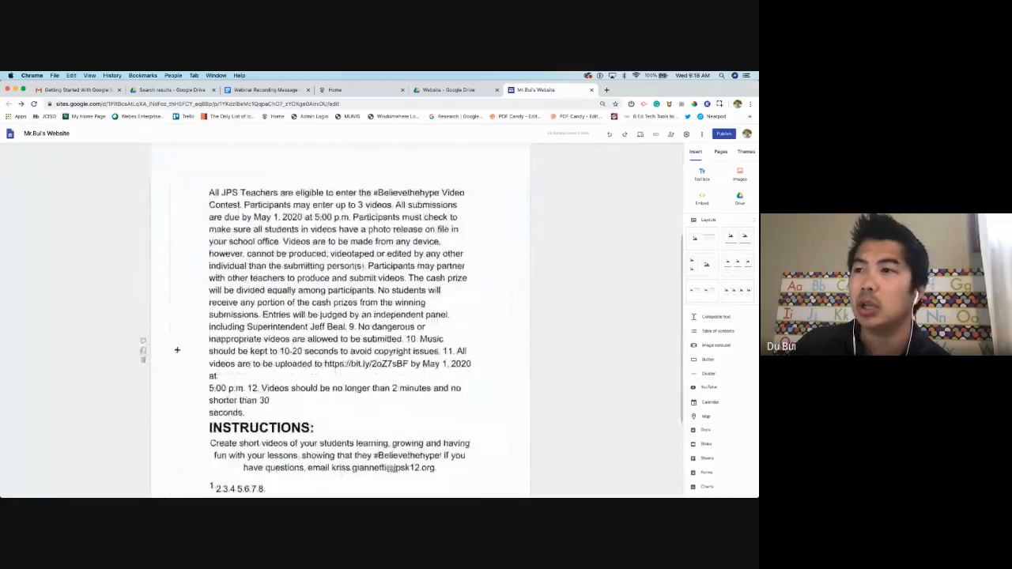
scroll(520, 402, up, 4)
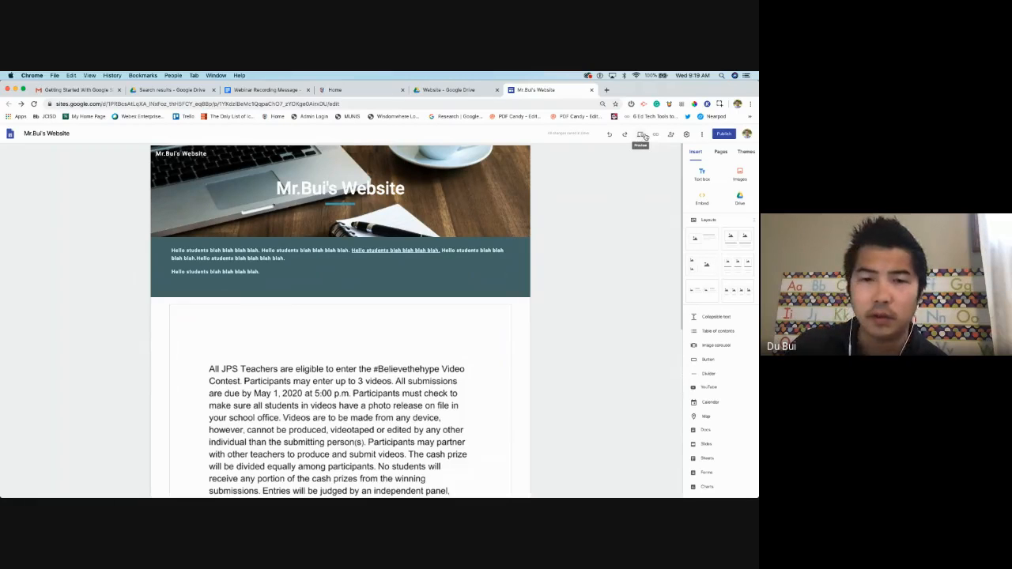
Preview Mr.Bui's Website and scroll through the page to review it
click(643, 136)
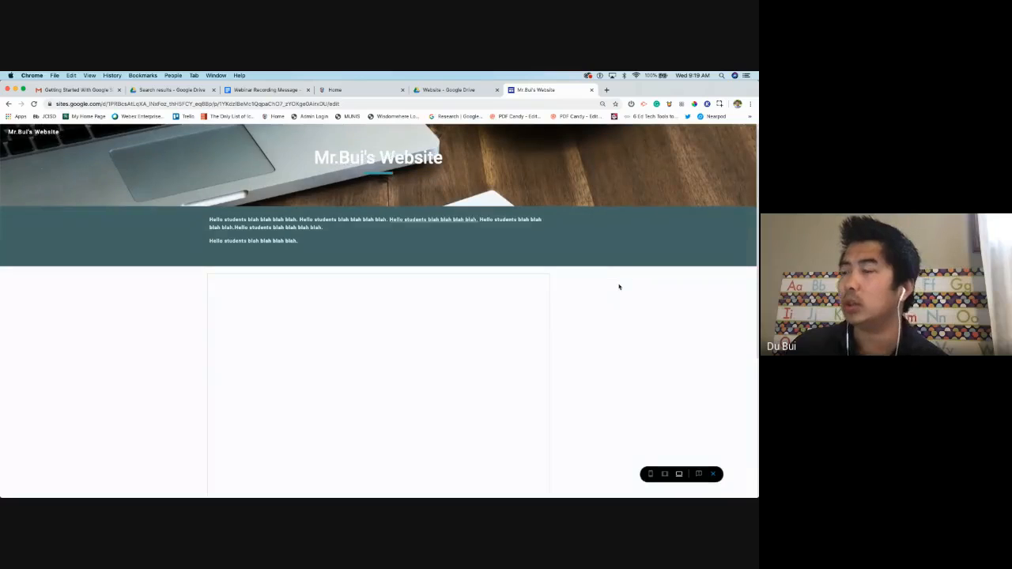
scroll(610, 325, down, 5)
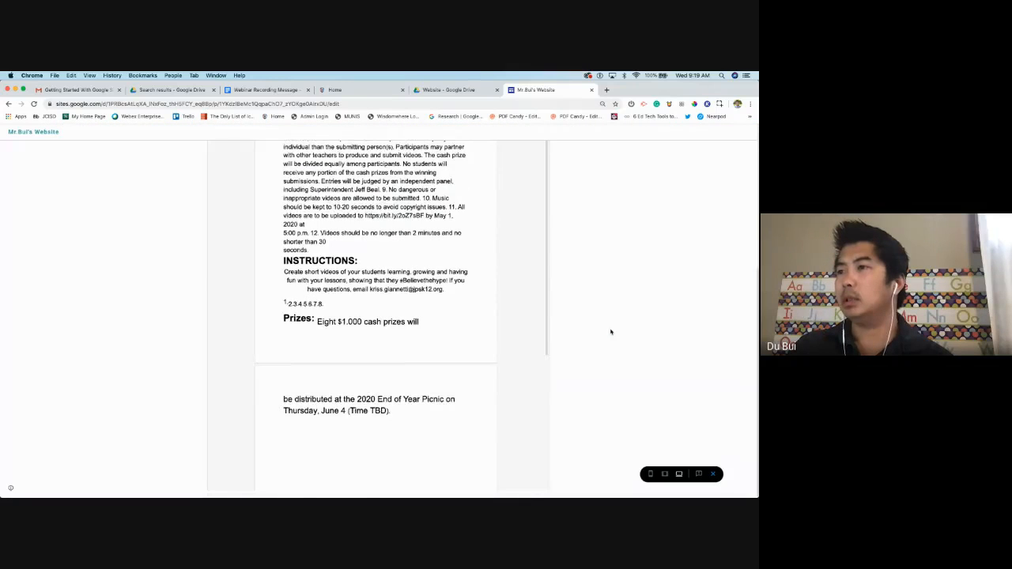
scroll(610, 332, up, 5)
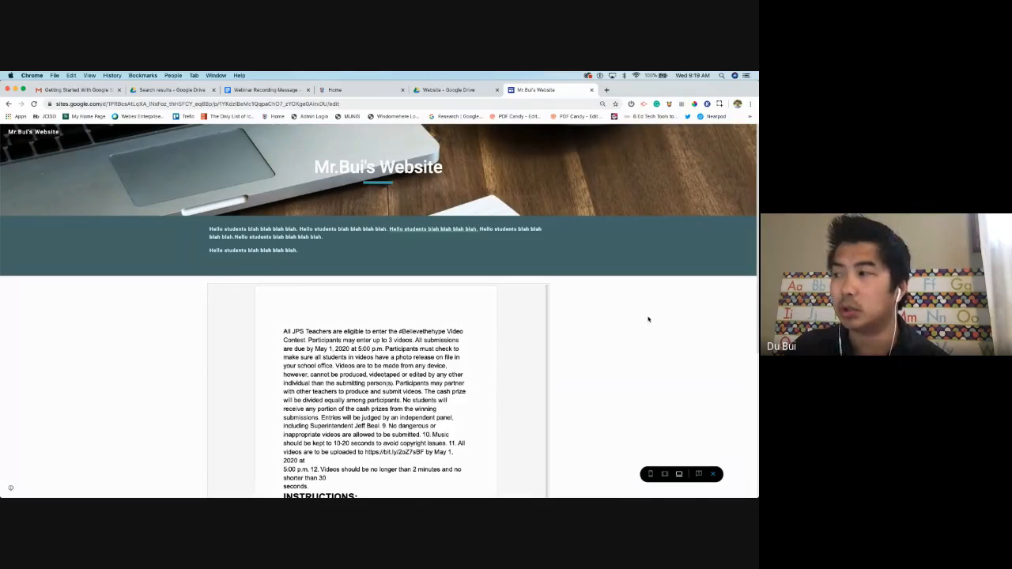
scroll(648, 320, down, 5)
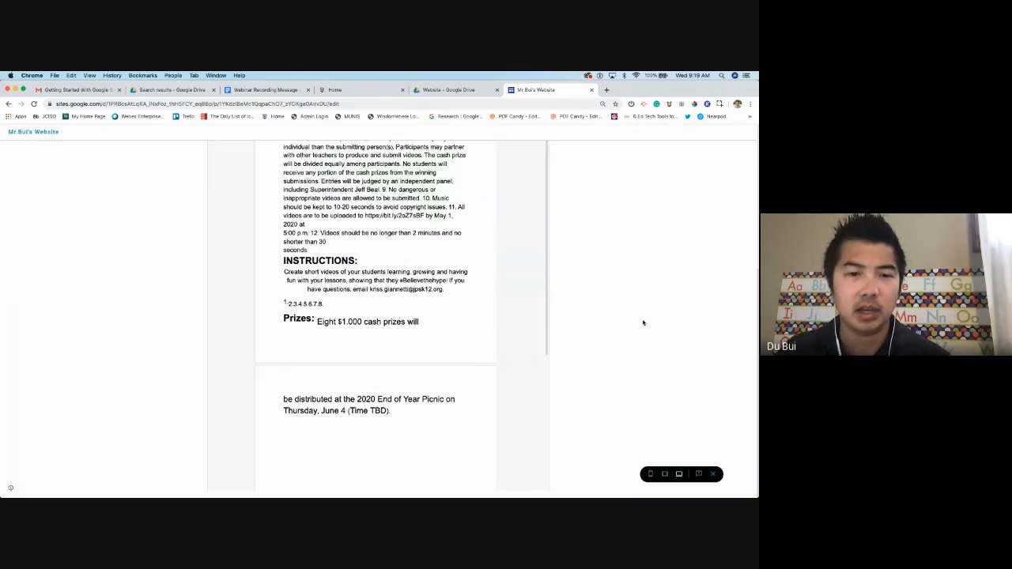
scroll(643, 322, up, 5)
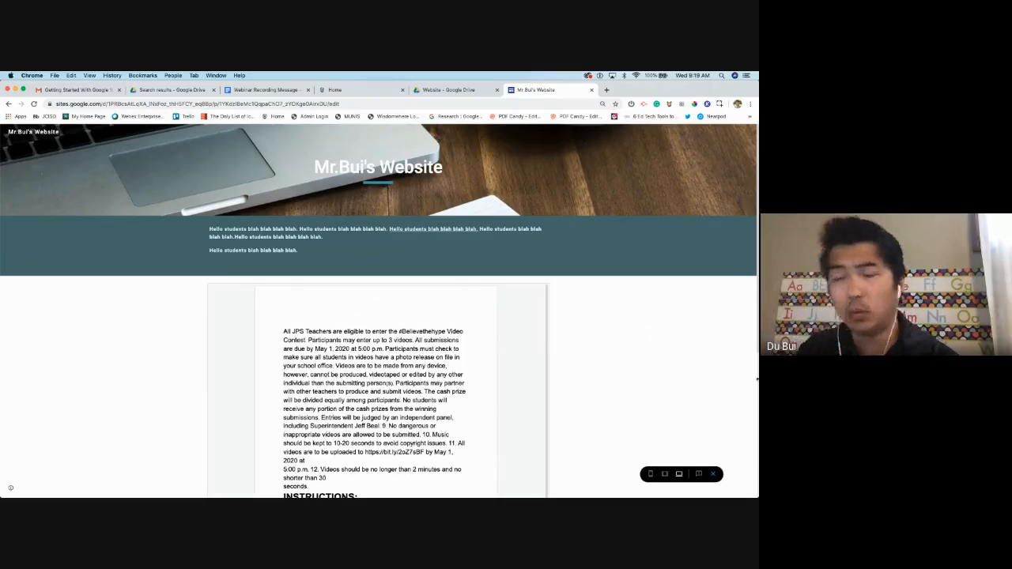
Show the site preview at tablet width and scroll through it
click(665, 474)
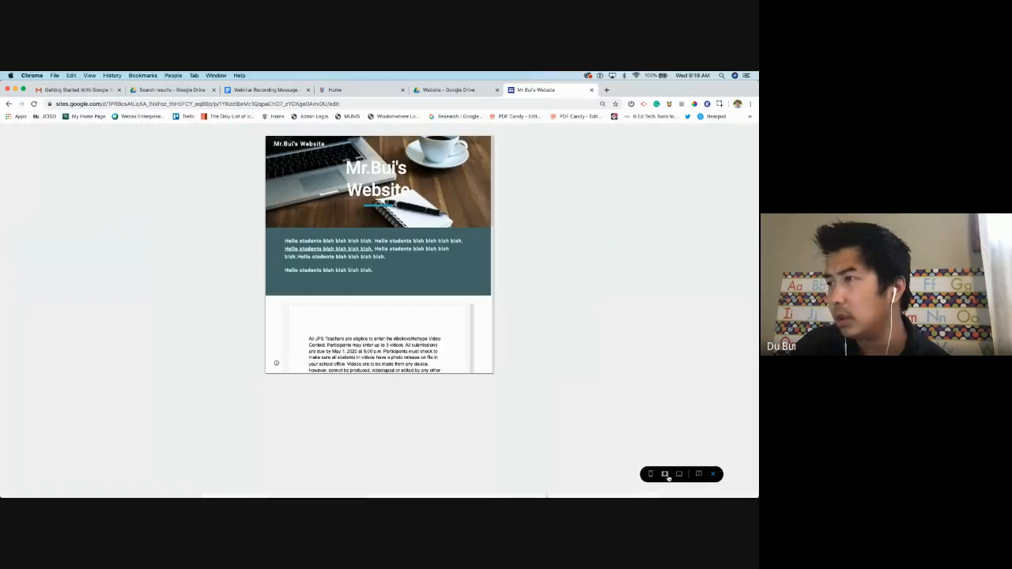
scroll(391, 248, down, 5)
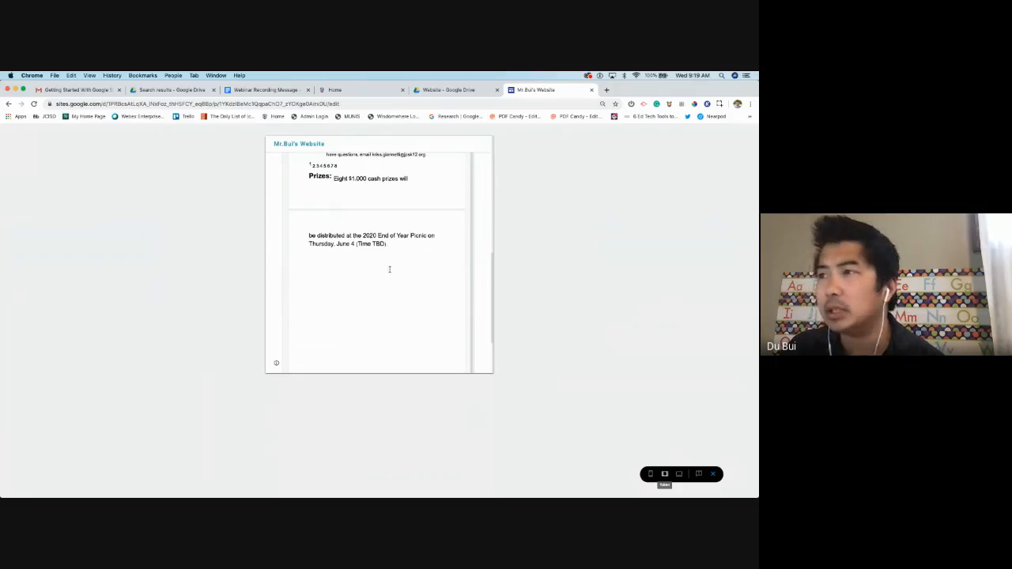
scroll(389, 269, up, 10)
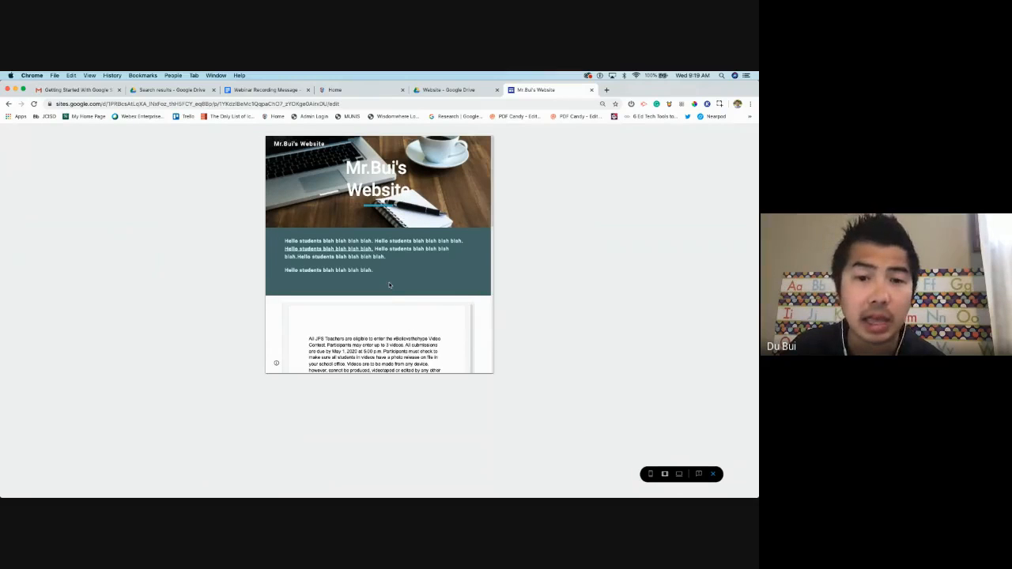
scroll(435, 325, down, 2)
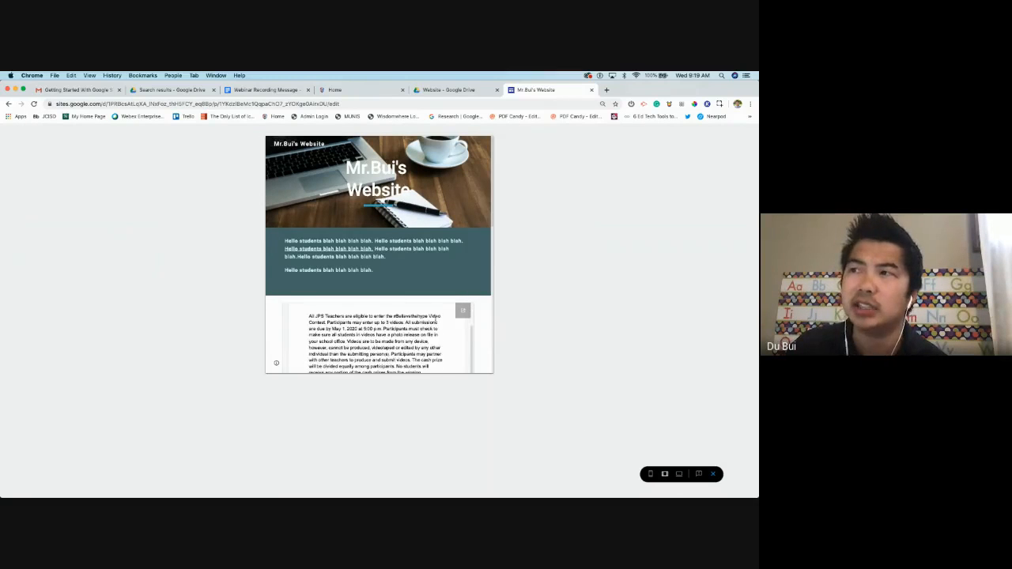
scroll(433, 321, down, 10)
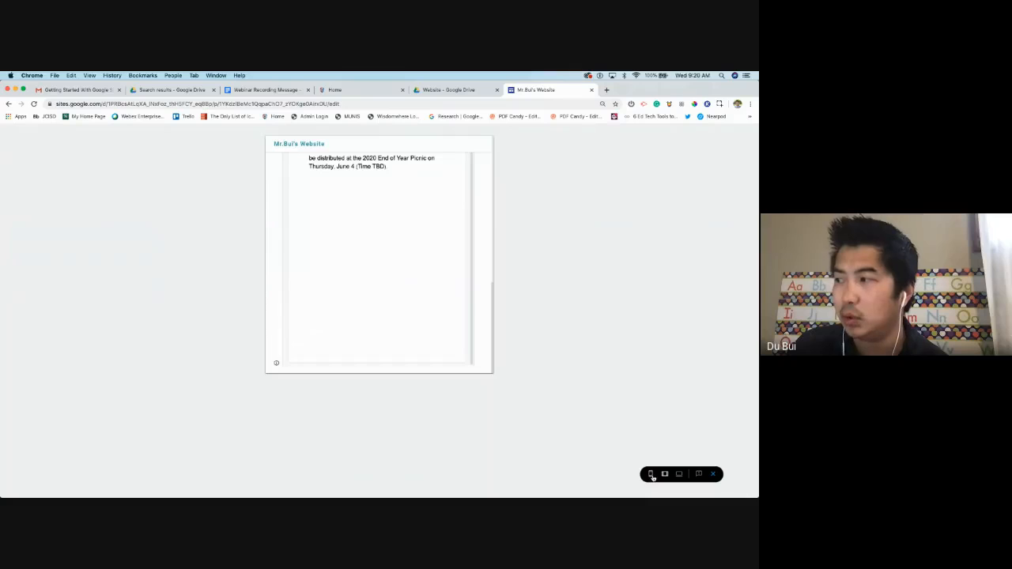
Switch the preview to phone width, then tablet, then back to full desktop width
click(650, 474)
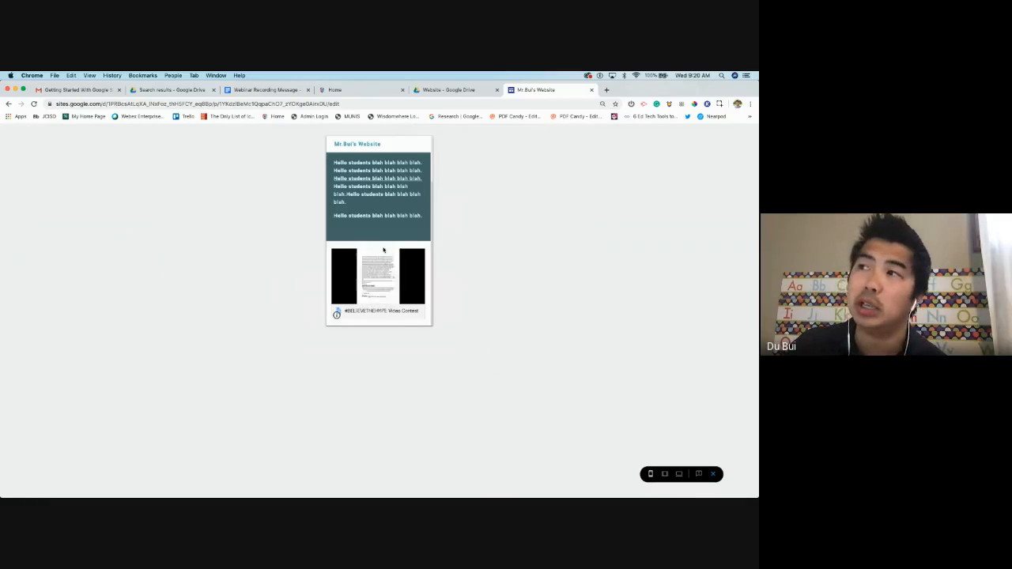
scroll(385, 250, up, 2)
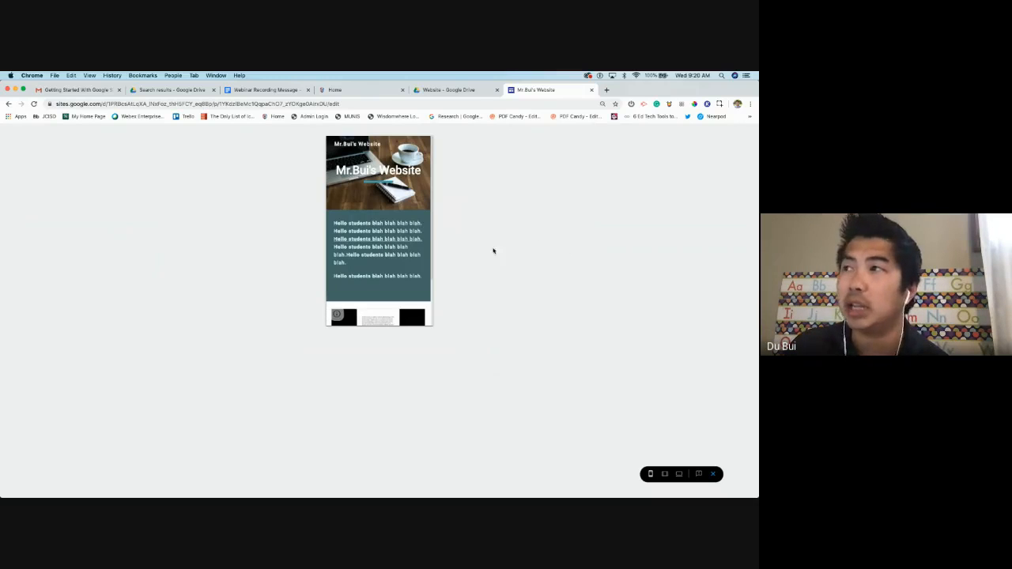
click(681, 475)
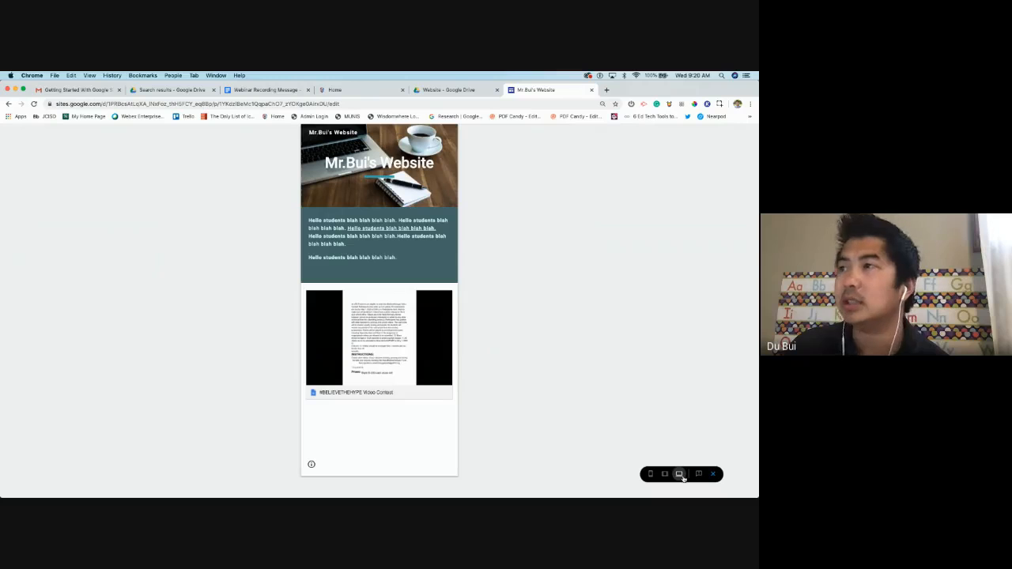
click(681, 476)
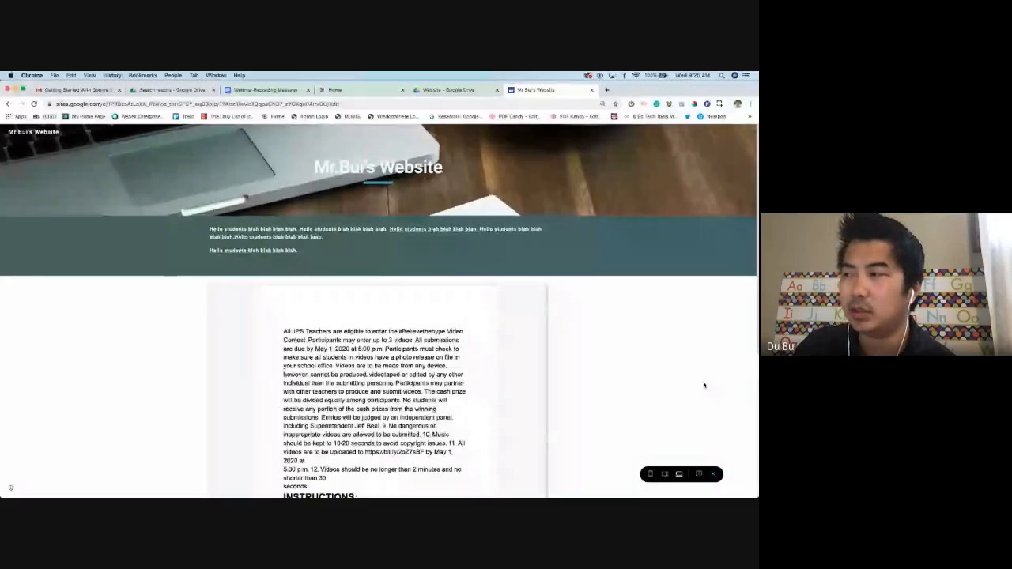
Exit the preview and bring up the insert options in the blank area below the embedded Doc
click(716, 474)
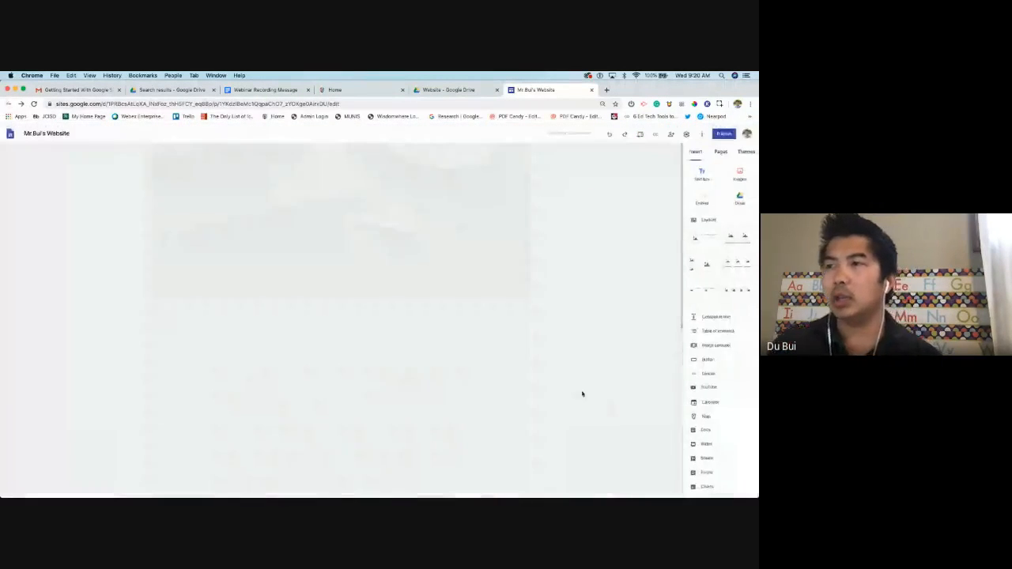
scroll(533, 350, down, 5)
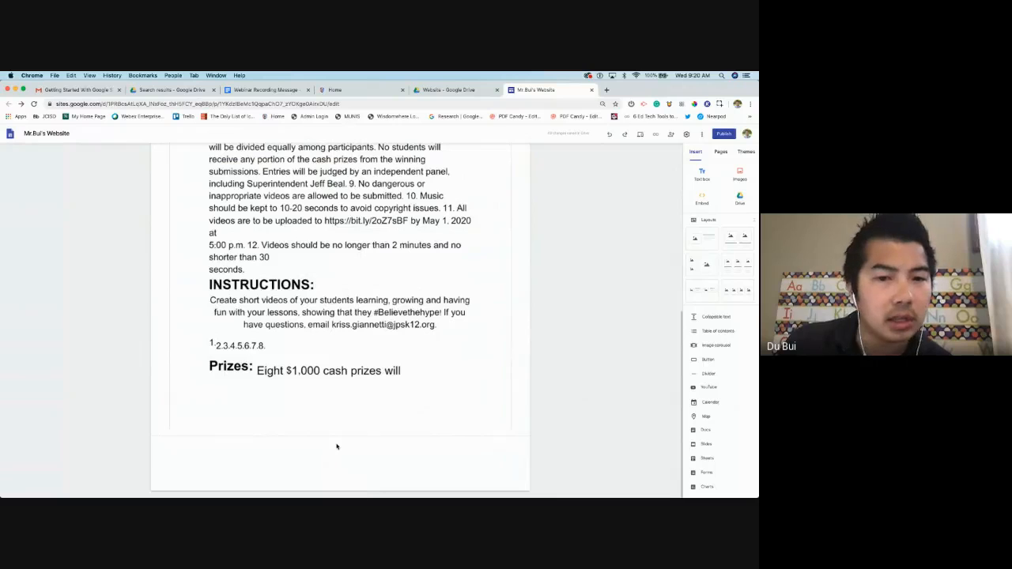
double_click(336, 447)
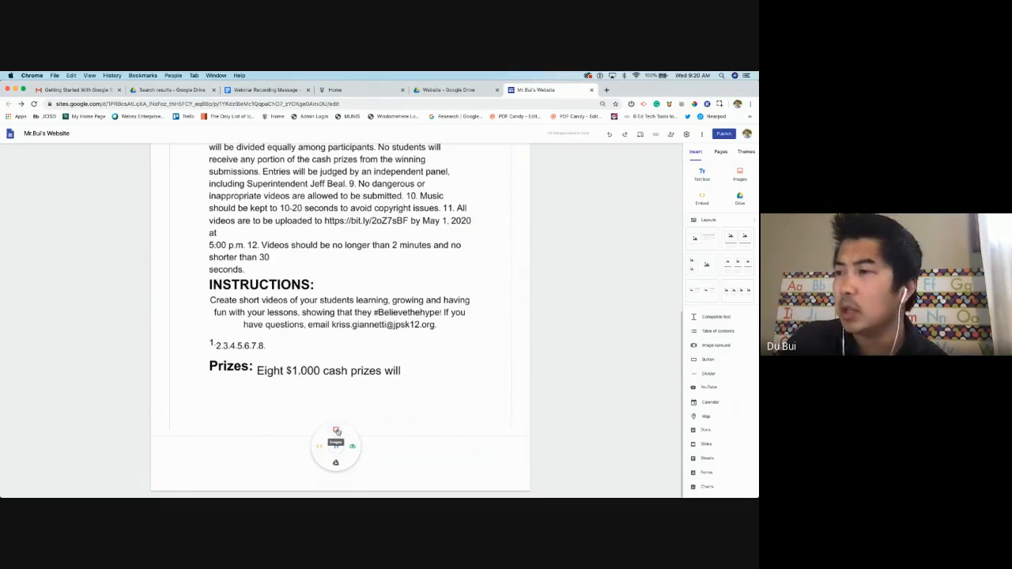
Start inserting an image and search the web for 'Mr. Bui'
click(337, 432)
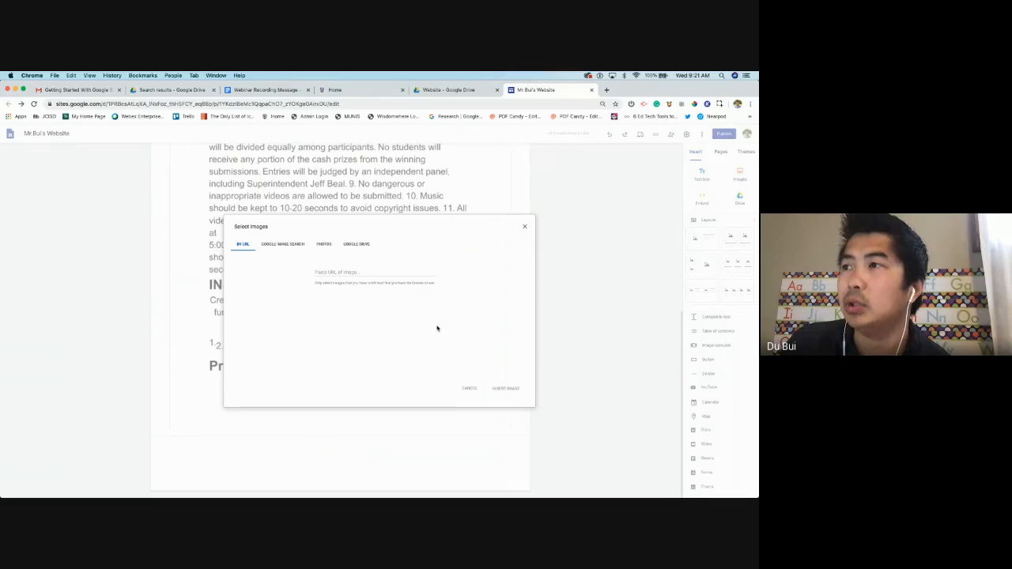
click(339, 271)
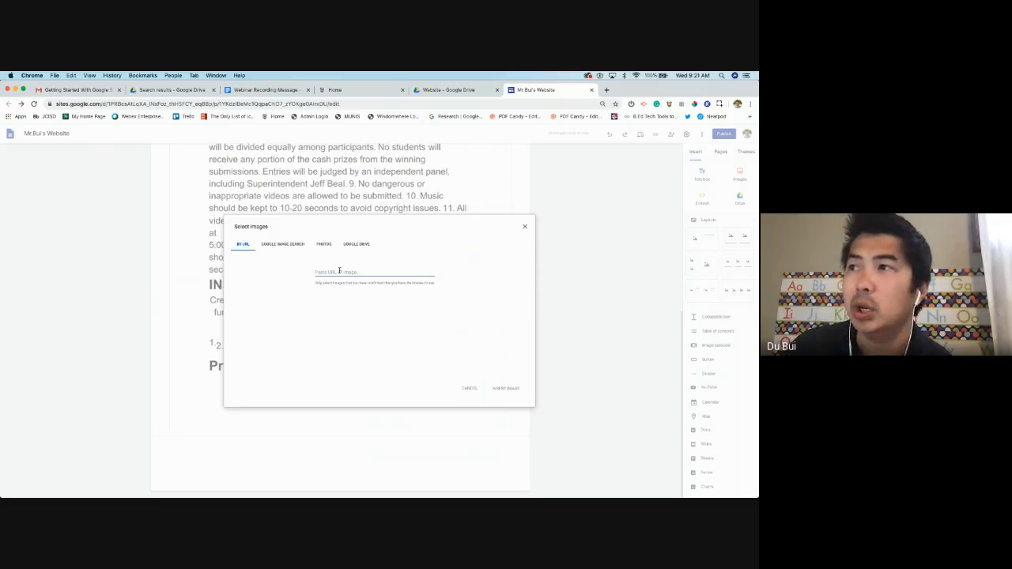
click(296, 246)
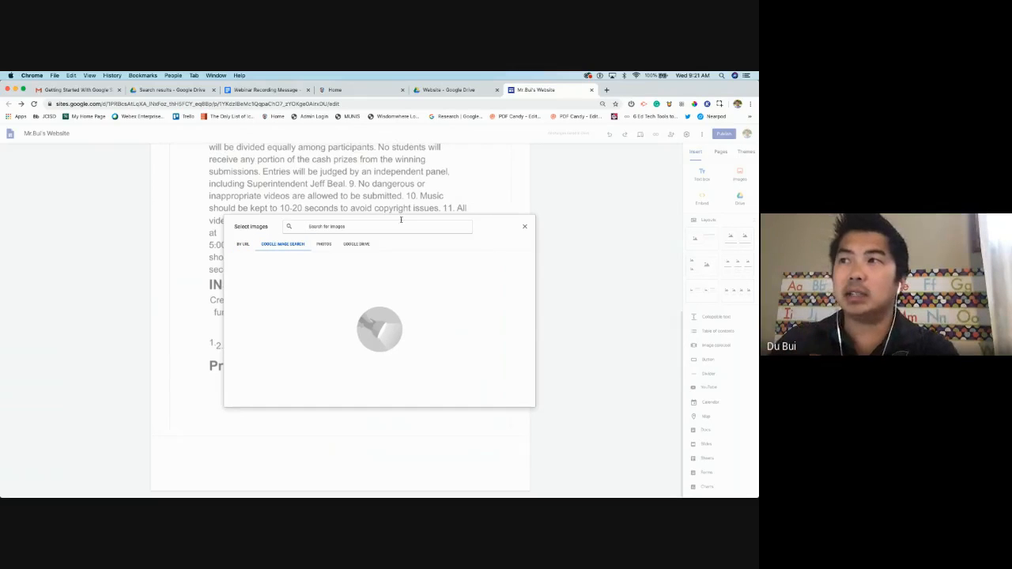
text(Mr. Bui)
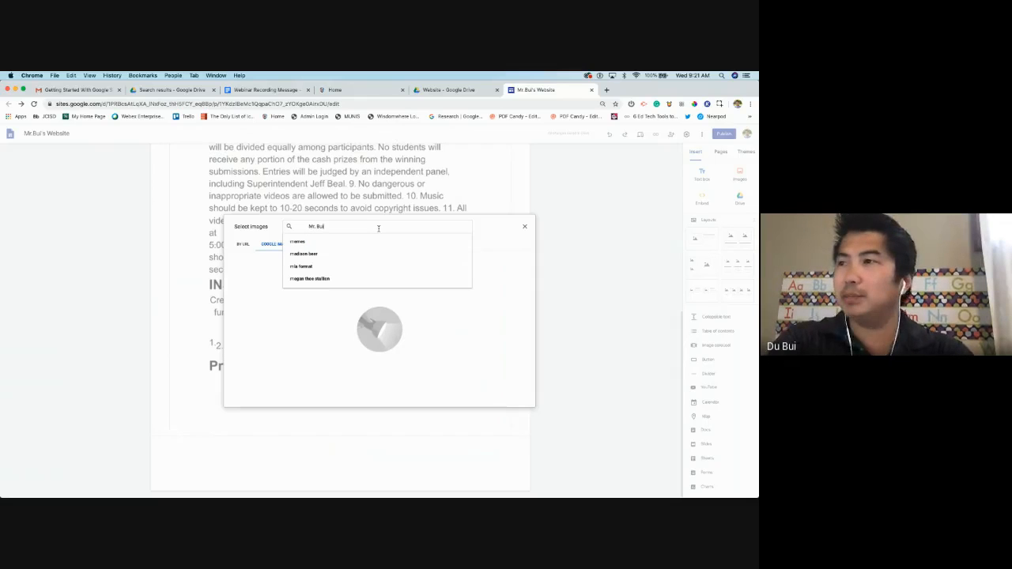
key(Return)
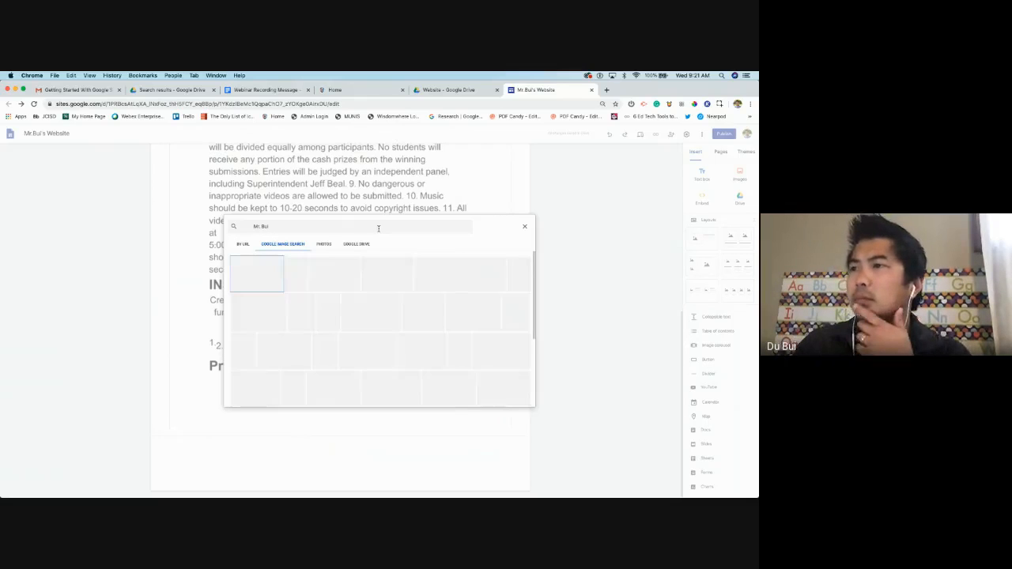
scroll(375, 338, down, 3)
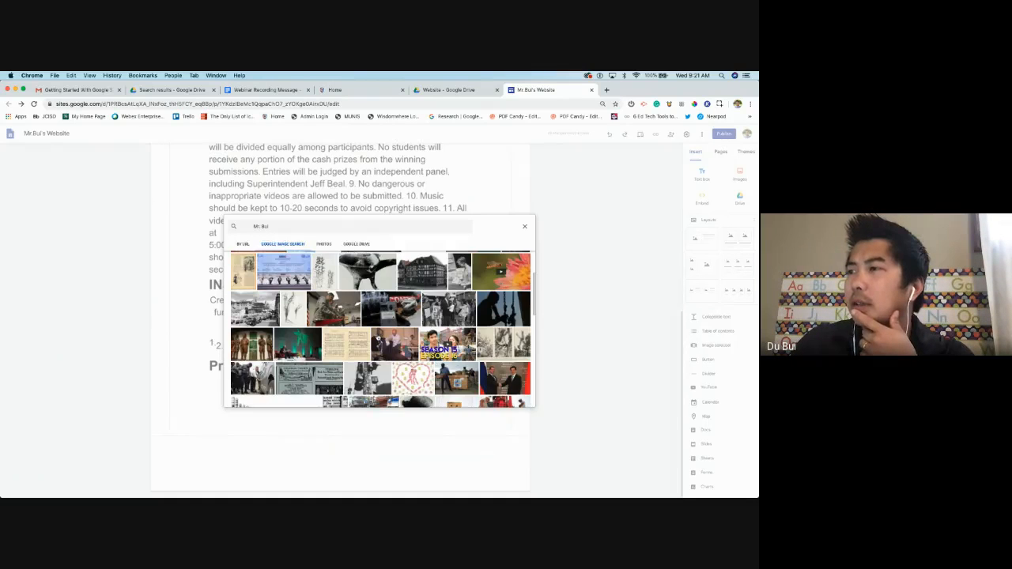
scroll(376, 338, up, 3)
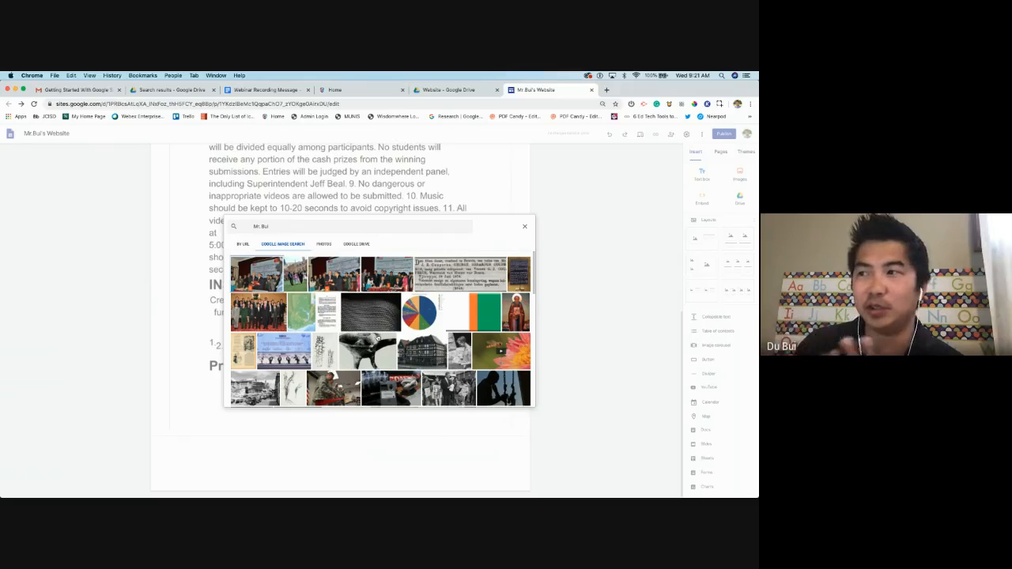
scroll(377, 339, down, 5)
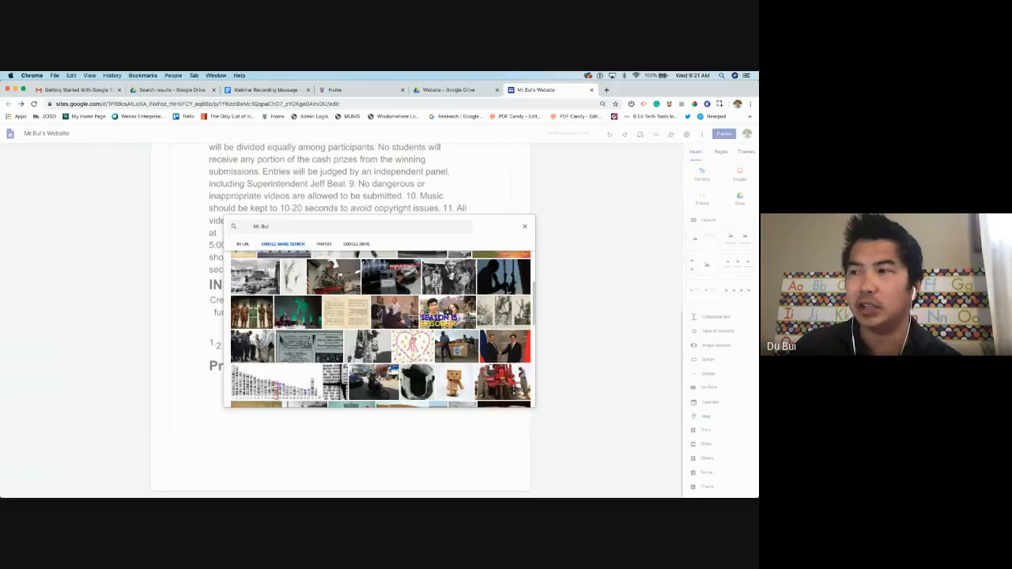
scroll(377, 339, up, 5)
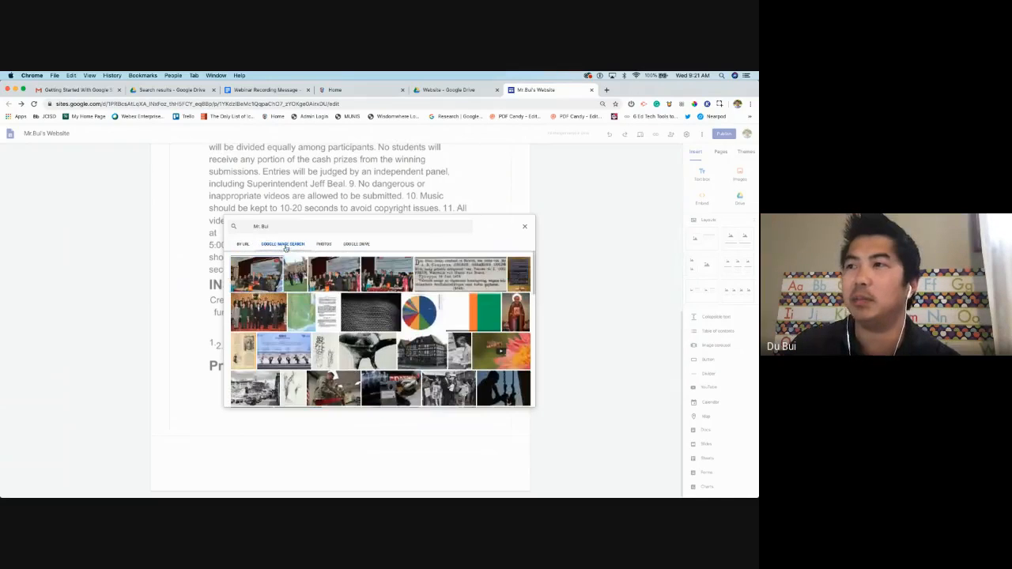
Search images for 'Dogs' instead and insert the white puppy photo
click(286, 225)
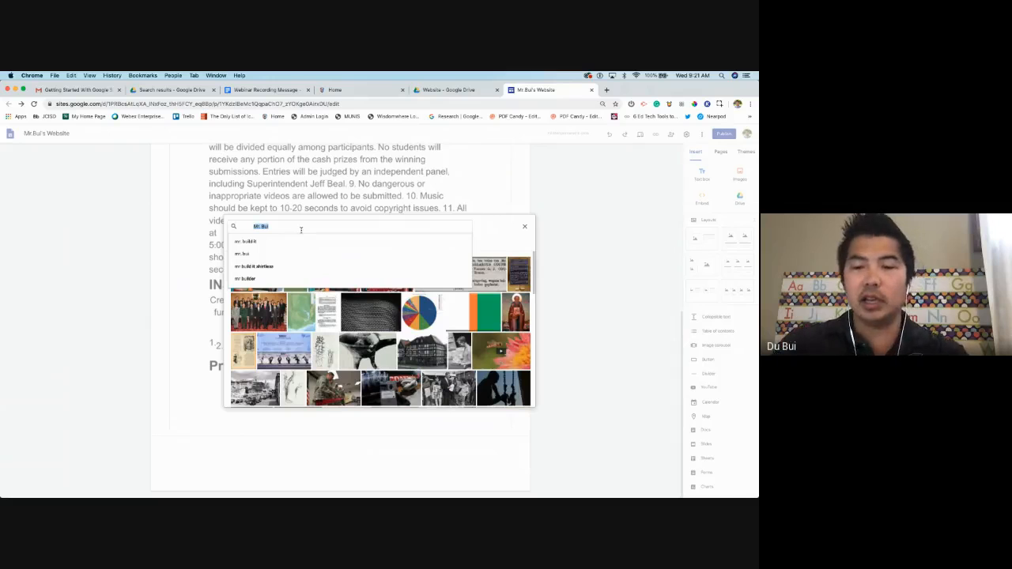
key(BackSpace)
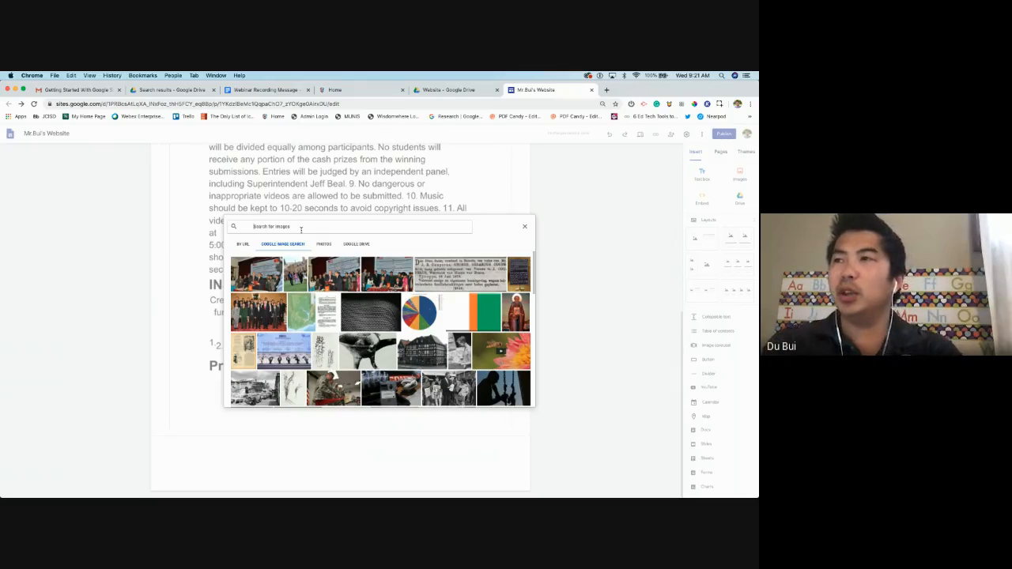
text(Dogs)
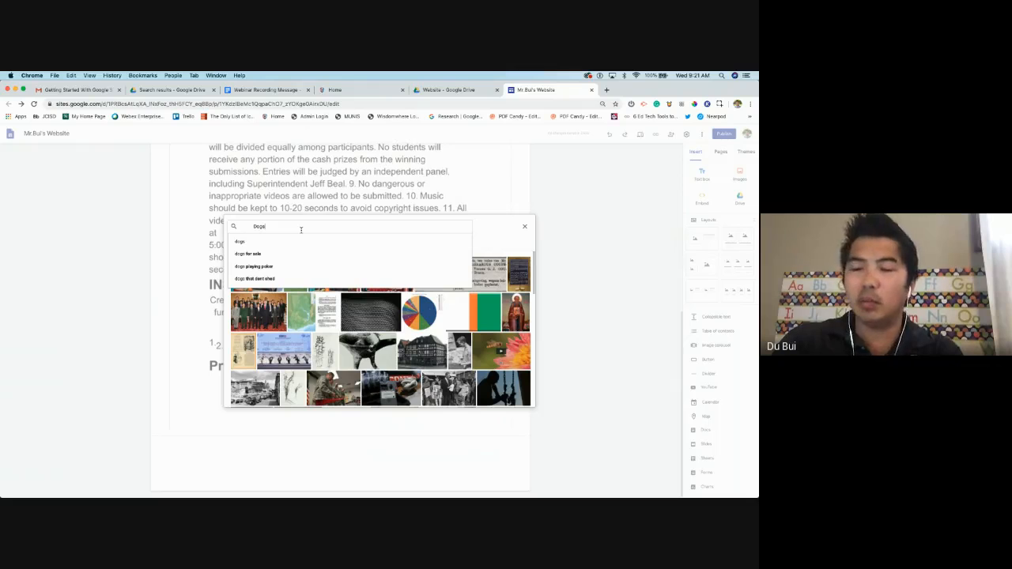
key(Return)
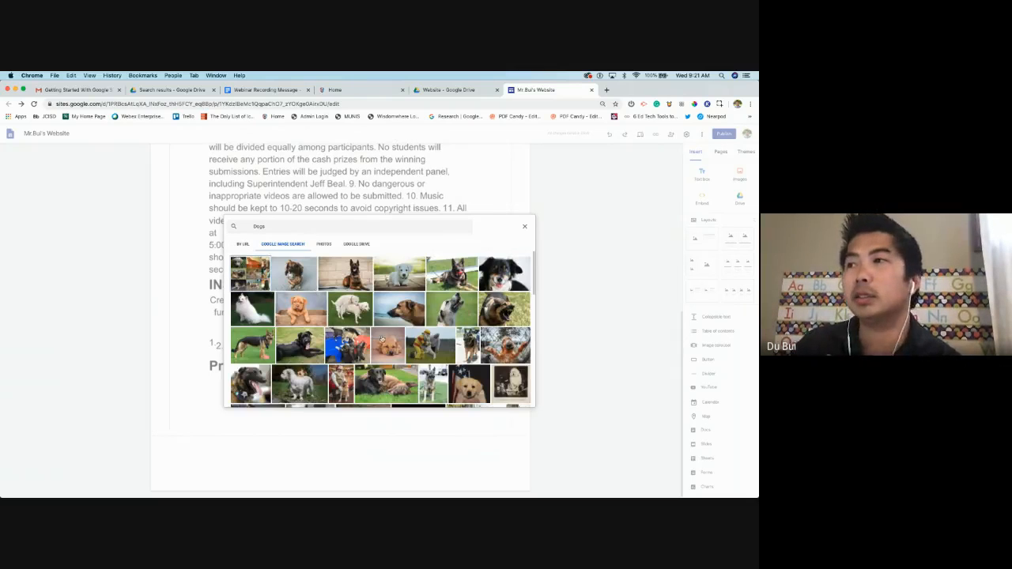
scroll(395, 325, down, 5)
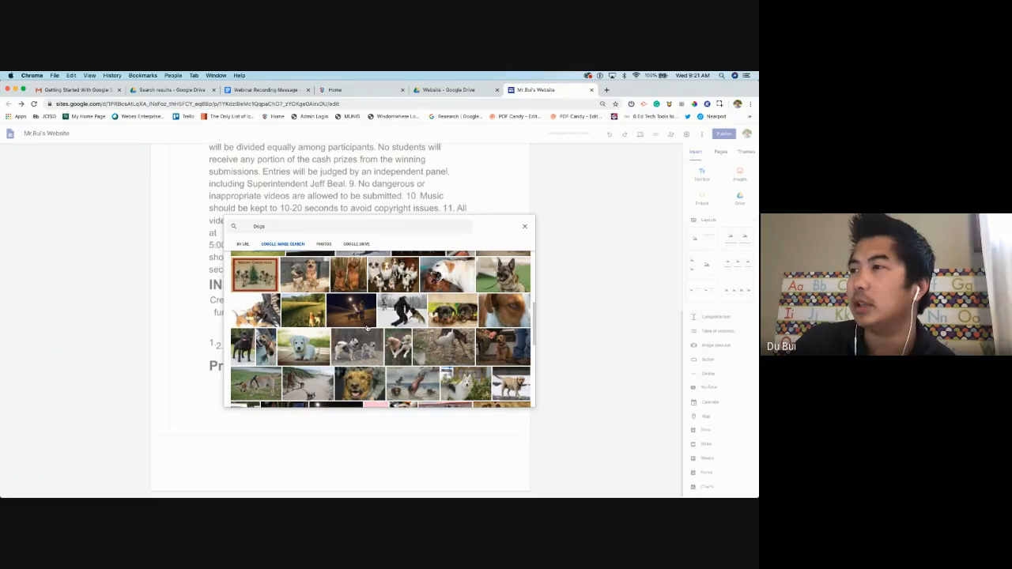
scroll(367, 327, down, 2)
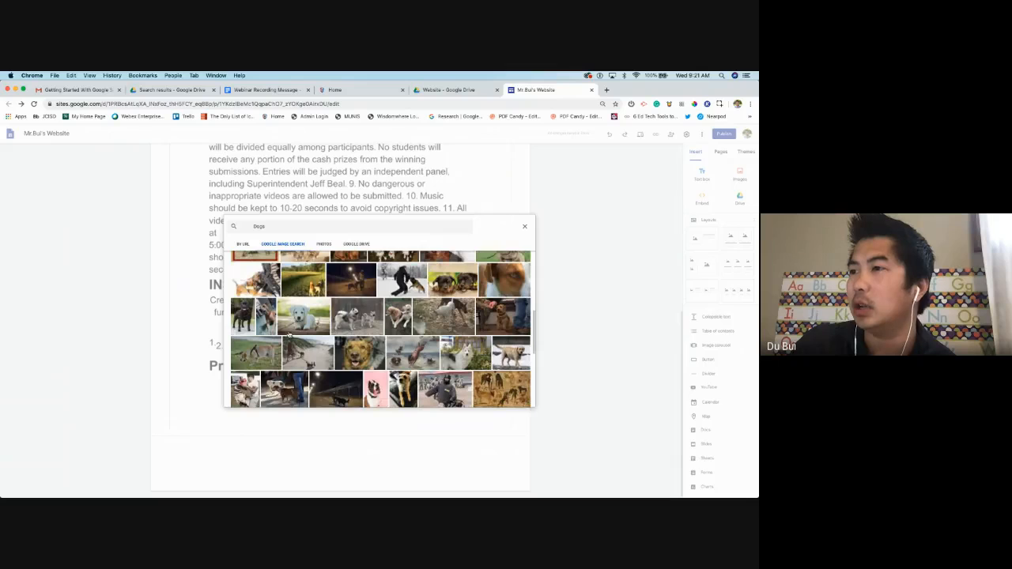
click(316, 324)
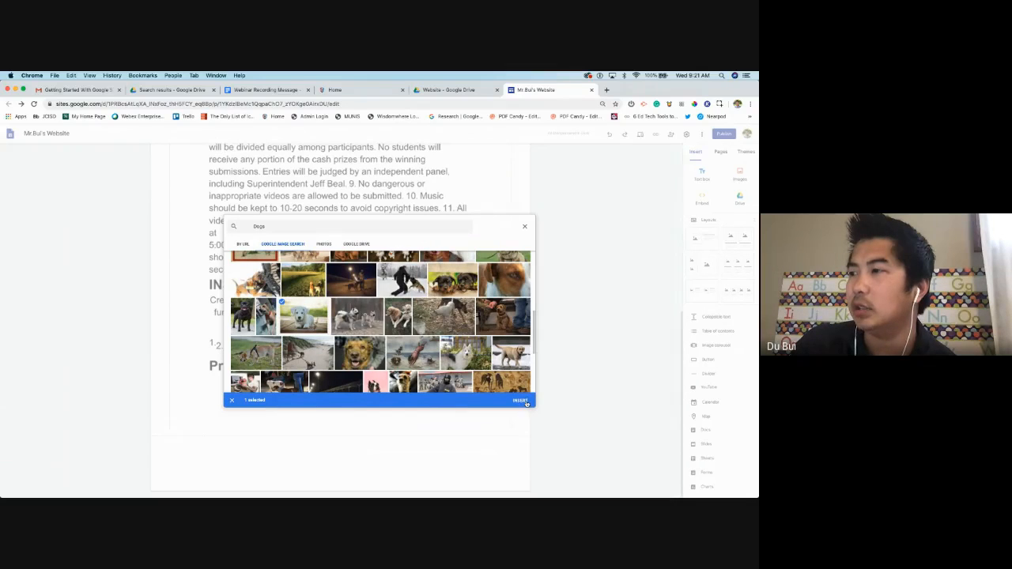
click(520, 401)
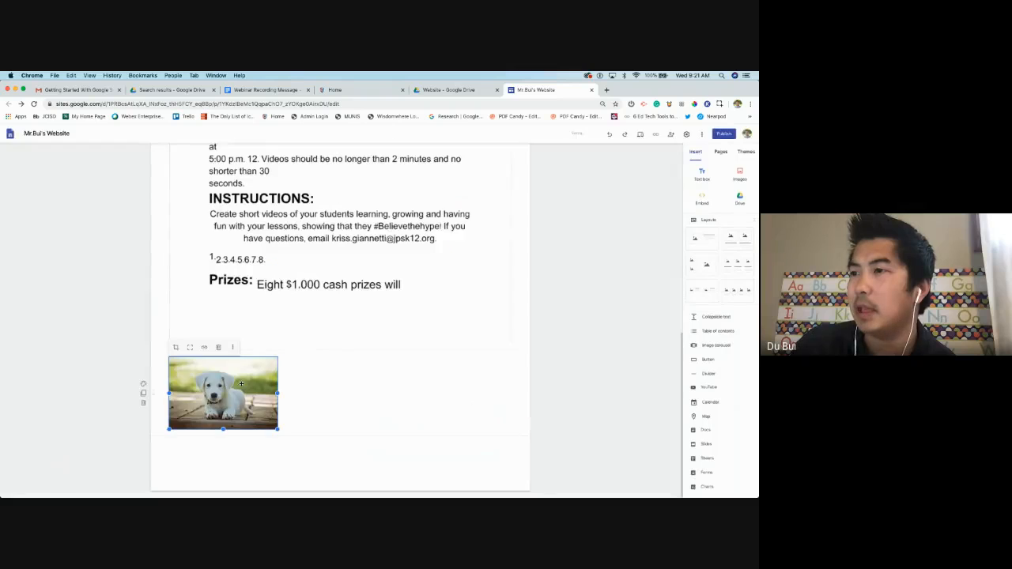
Centre the puppy image and move its section above the document text
drag(238, 384, 274, 385)
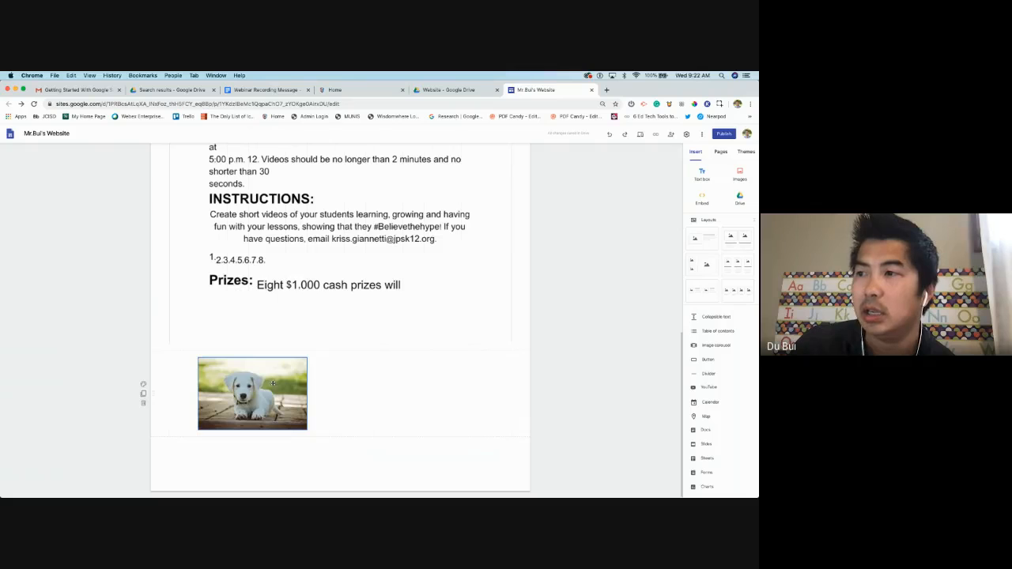
drag(273, 383, 332, 382)
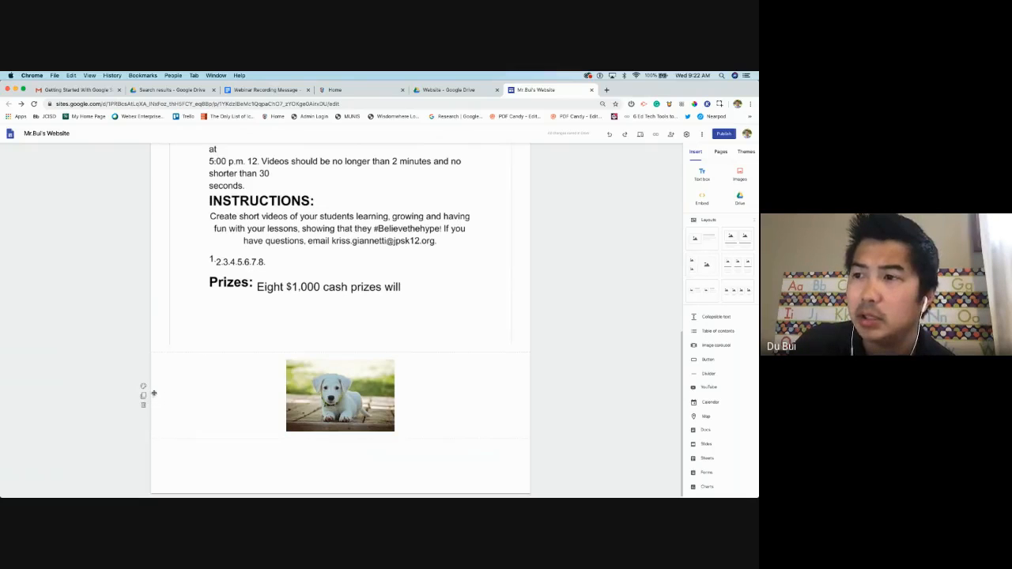
drag(154, 393, 154, 240)
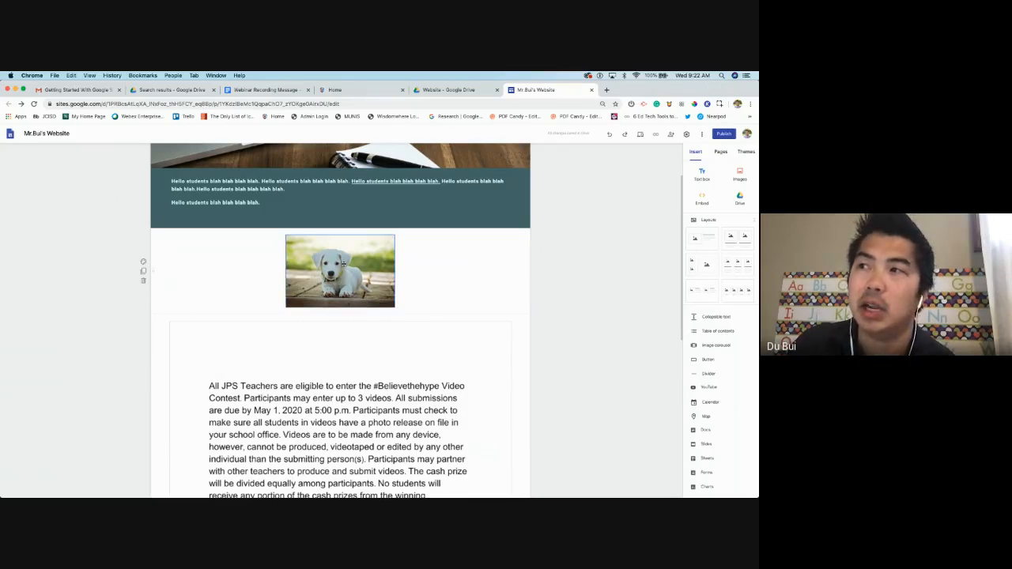
Enlarge the puppy photo and re-centre it above the contest rules text
click(344, 262)
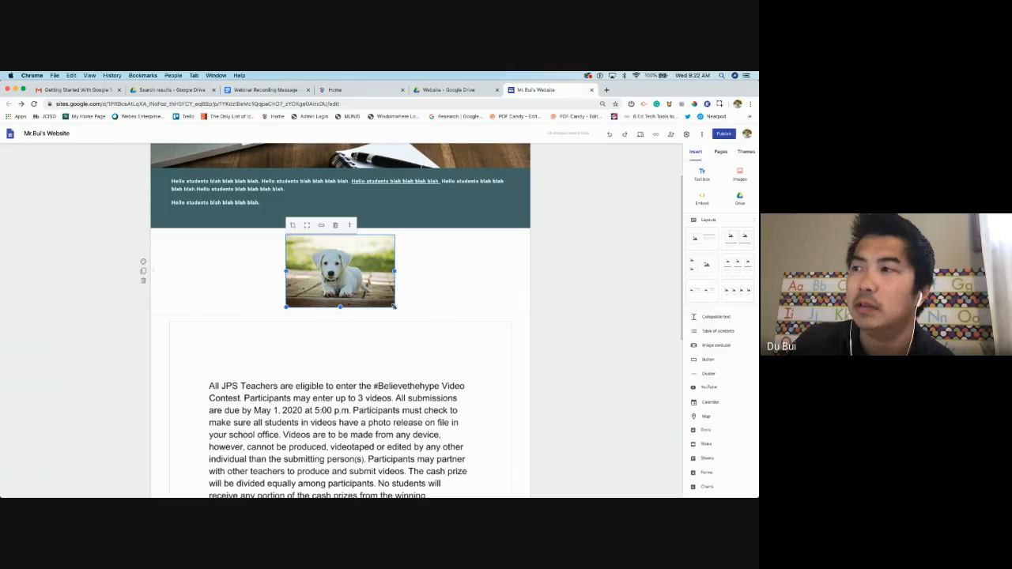
drag(395, 307, 491, 387)
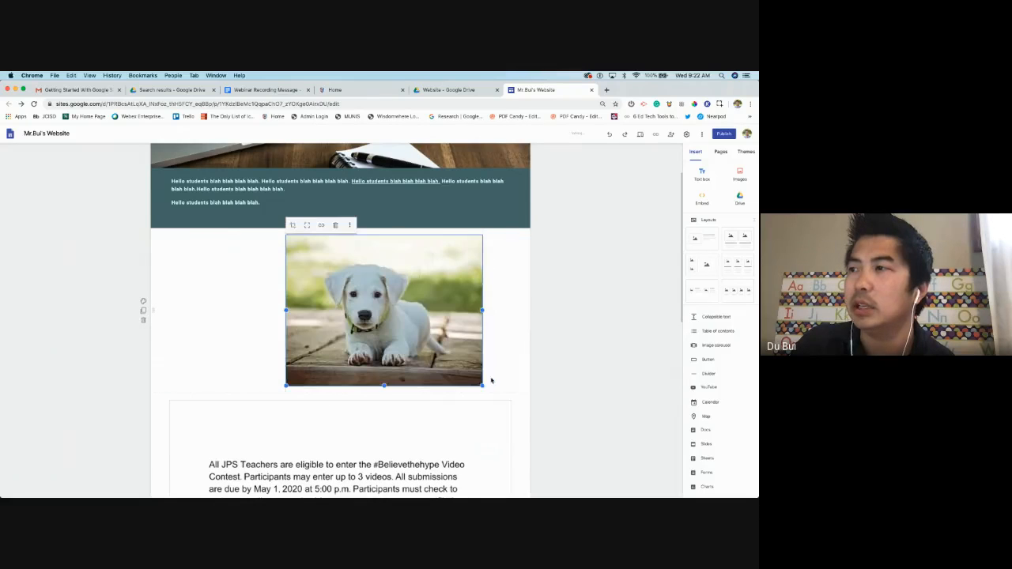
drag(426, 315, 359, 310)
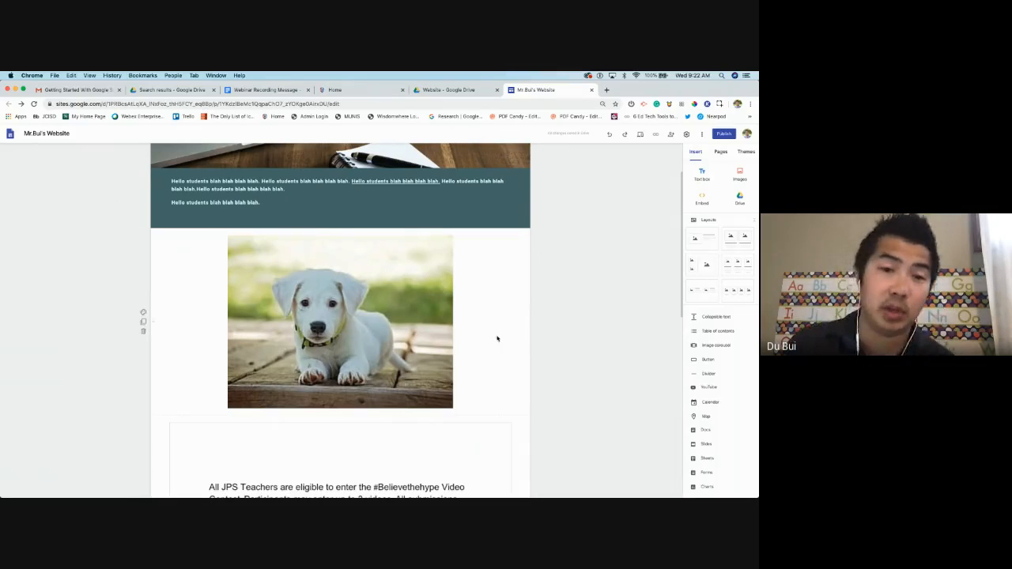
click(416, 319)
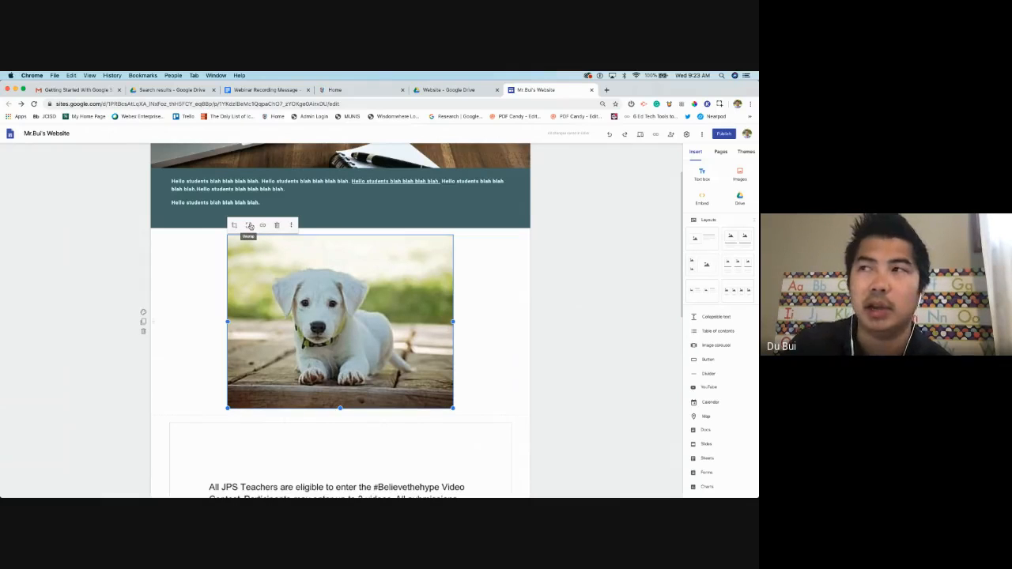
Uncrop the puppy photo, then reset it to its original framing showing the whole dog
click(250, 227)
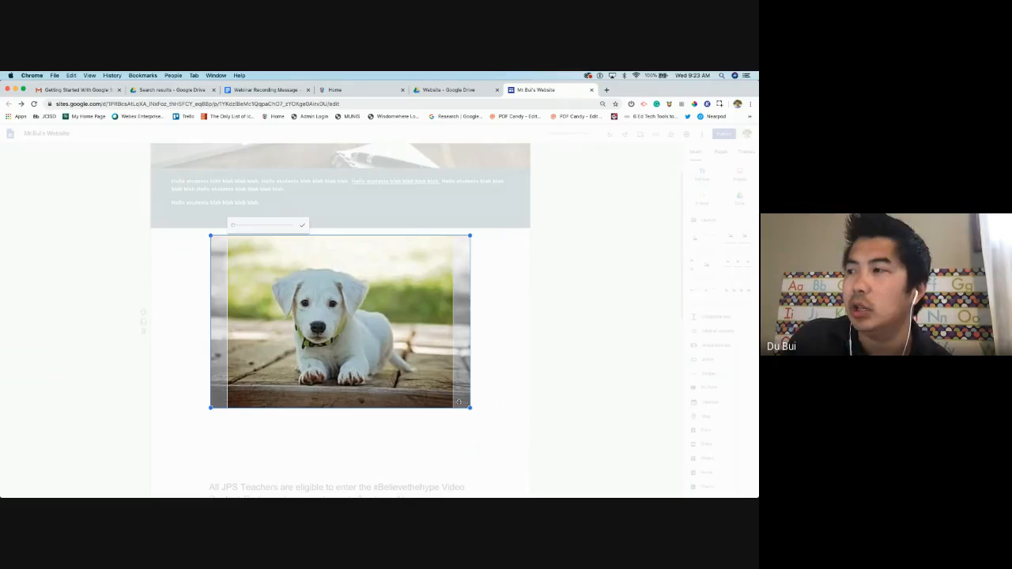
drag(459, 402, 679, 495)
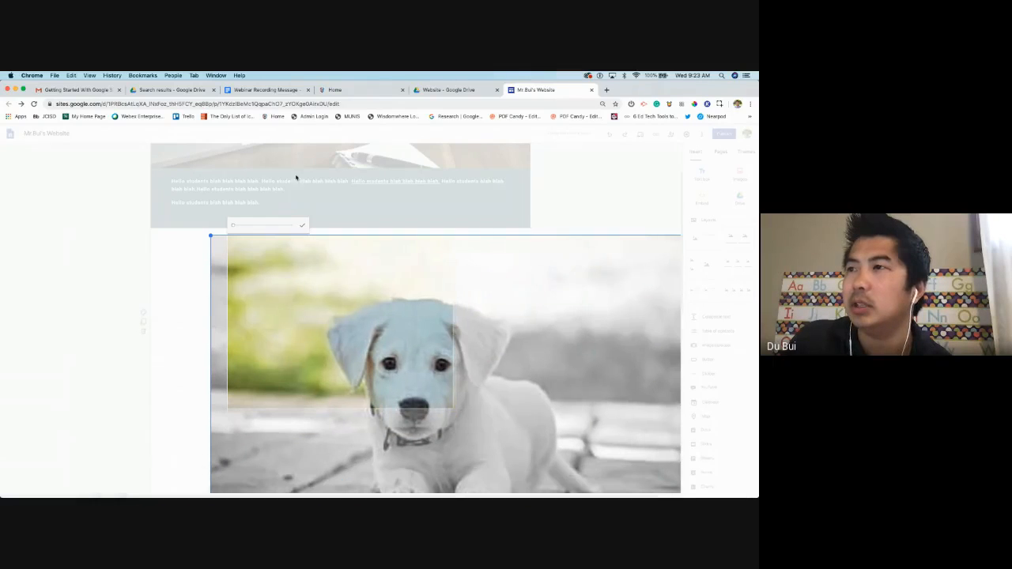
click(302, 225)
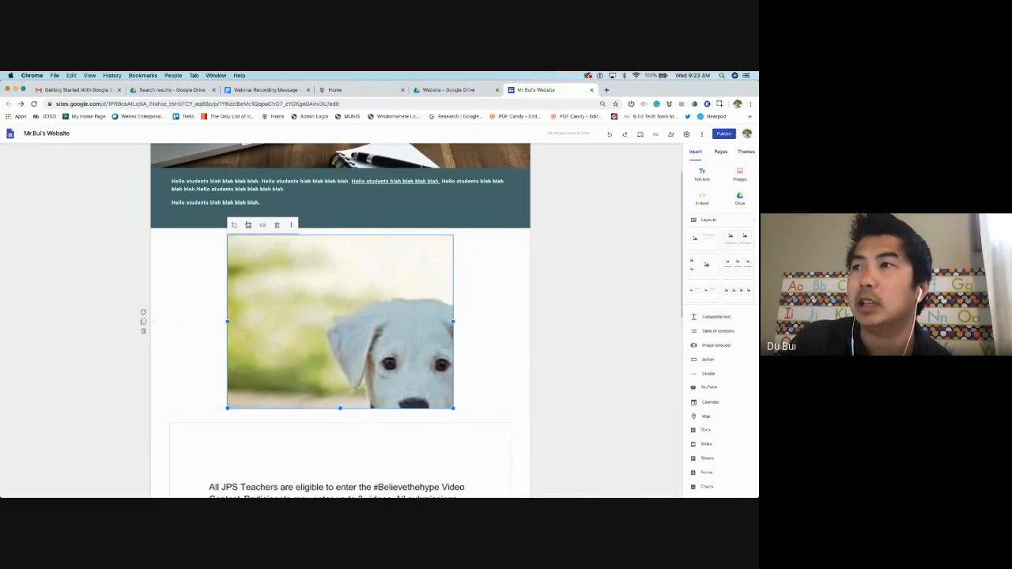
click(248, 225)
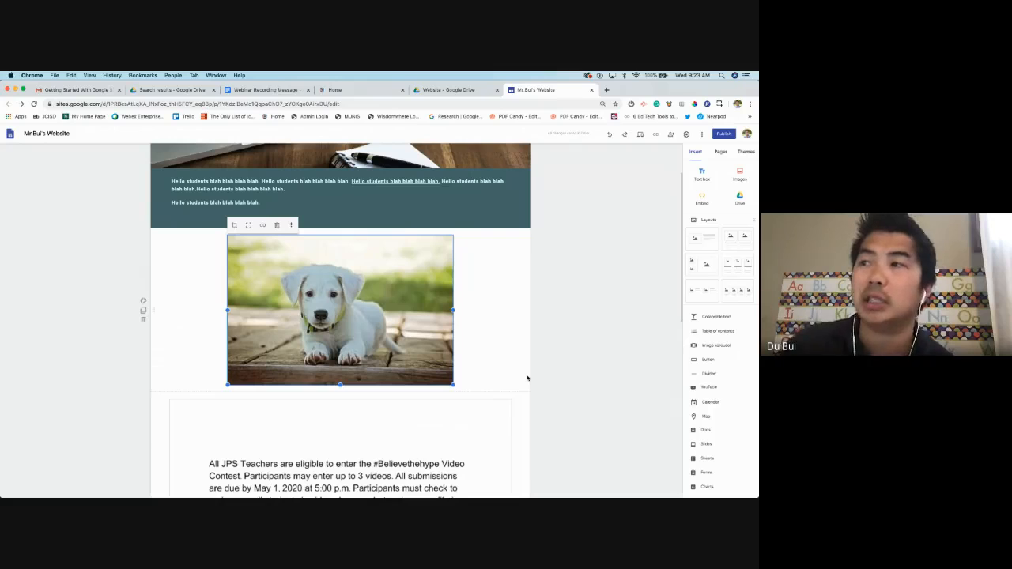
Link the puppy photo to the pasted JCISD EdTech home page URL, then delete the photo
click(266, 227)
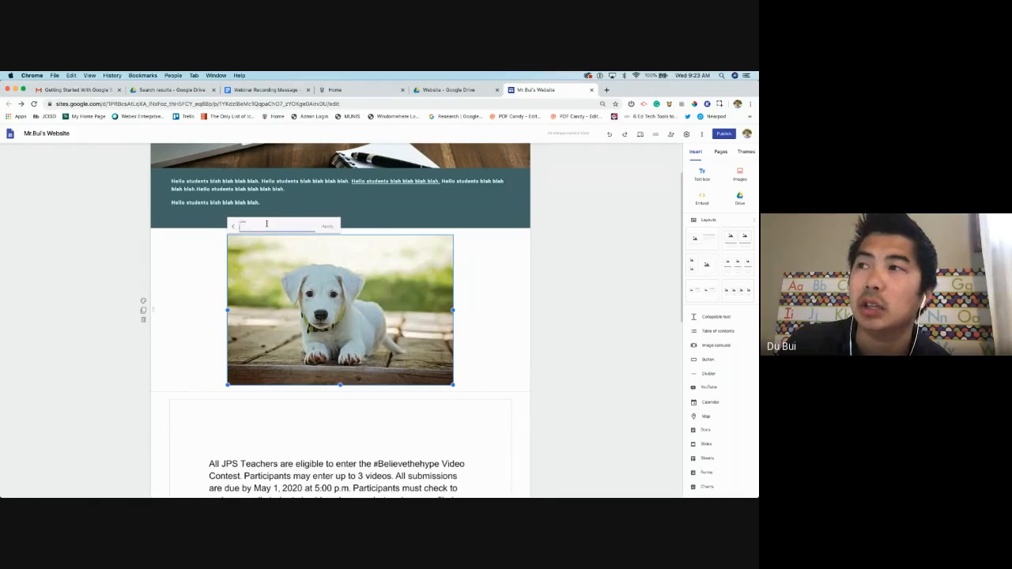
right_click(264, 225)
click(288, 273)
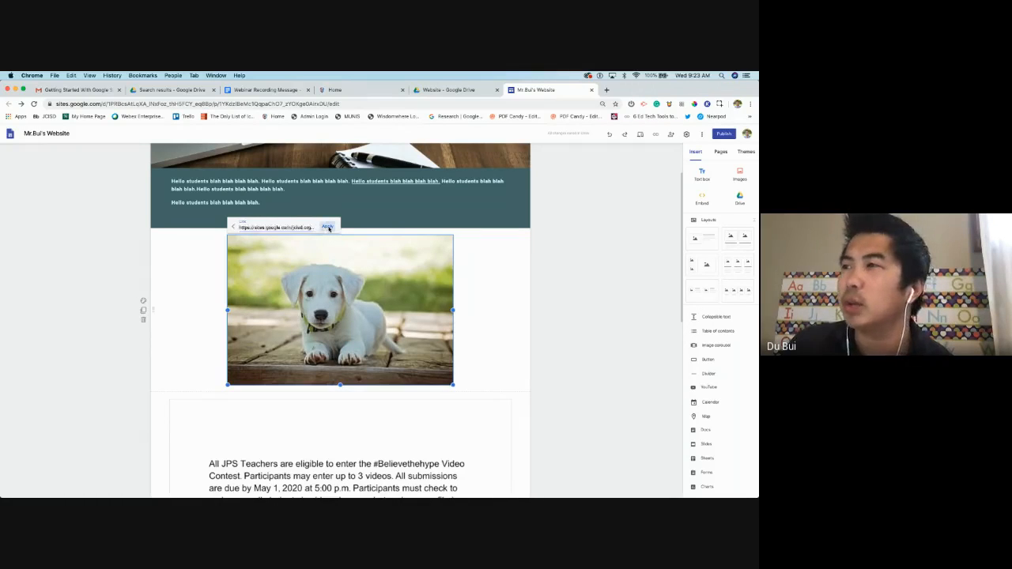
click(328, 228)
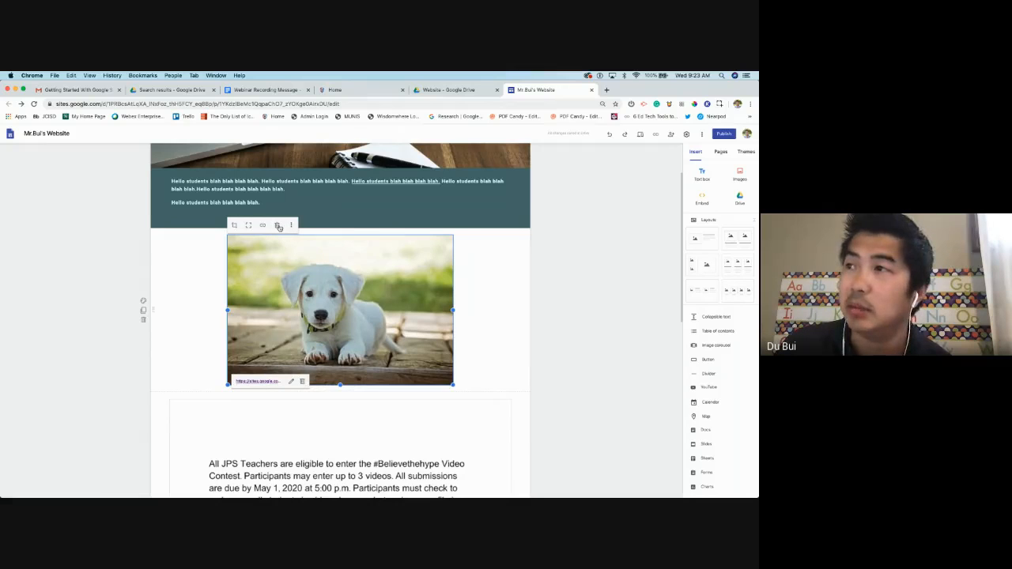
click(279, 227)
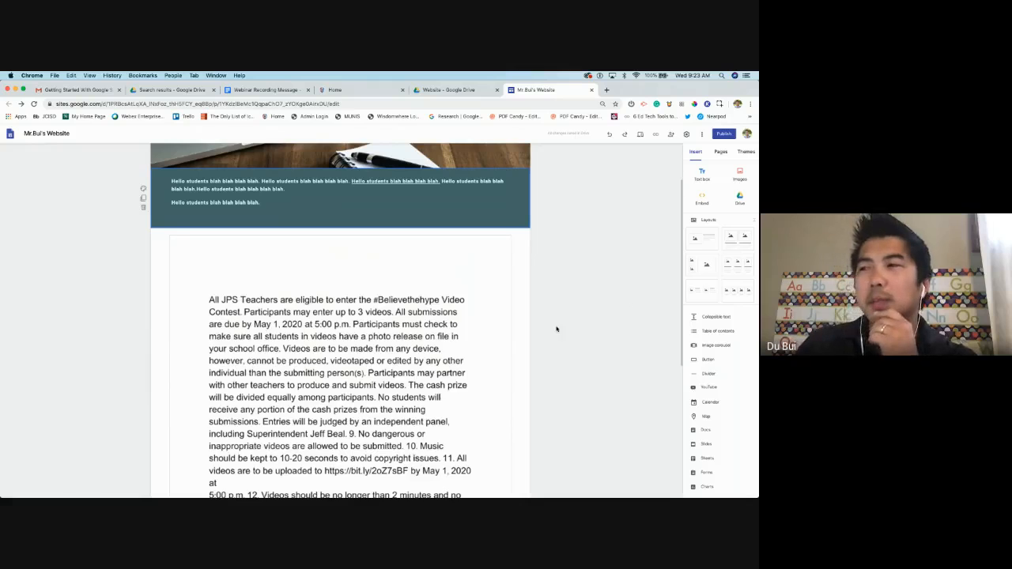
Open and dismiss the image picker, then undo the deletion to restore the linked puppy photo
scroll(556, 329, down, 5)
double_click(328, 450)
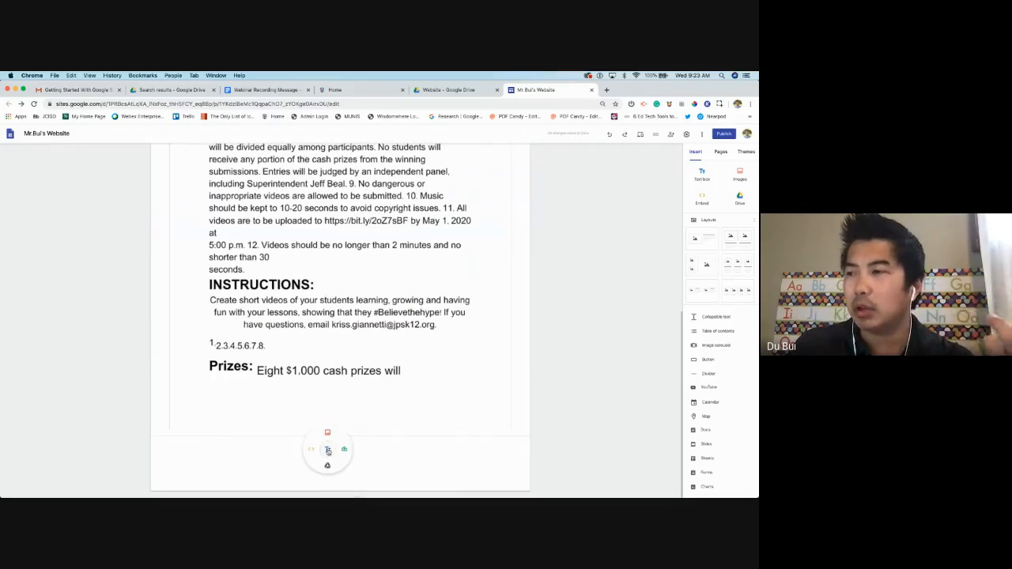
click(328, 433)
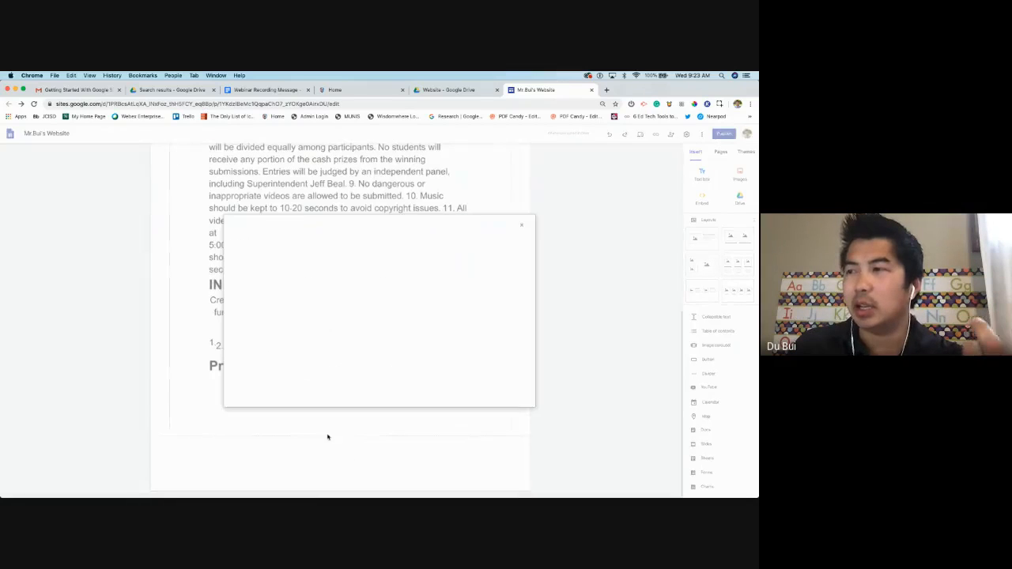
click(527, 227)
scroll(450, 308, up, 10)
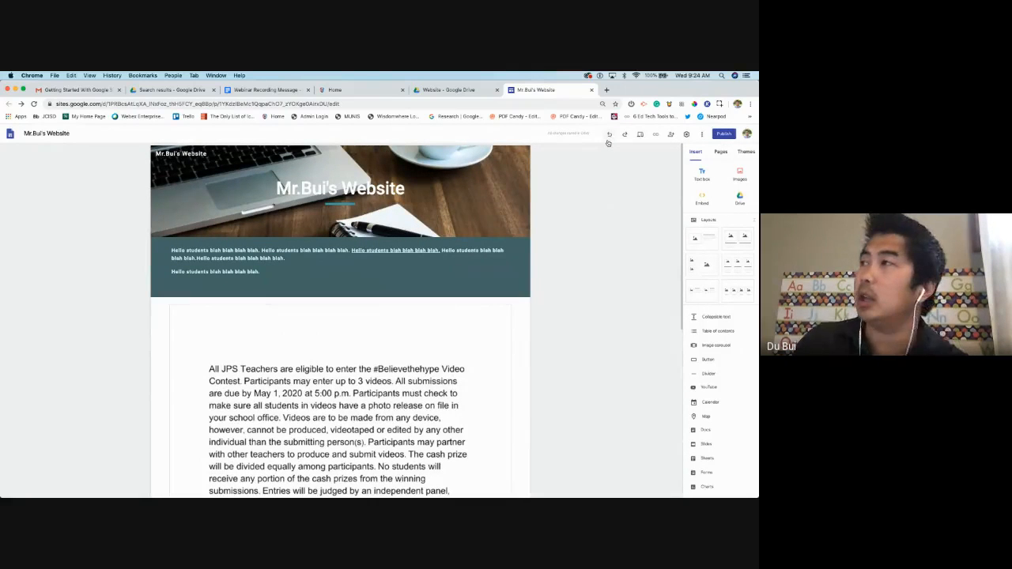
click(609, 136)
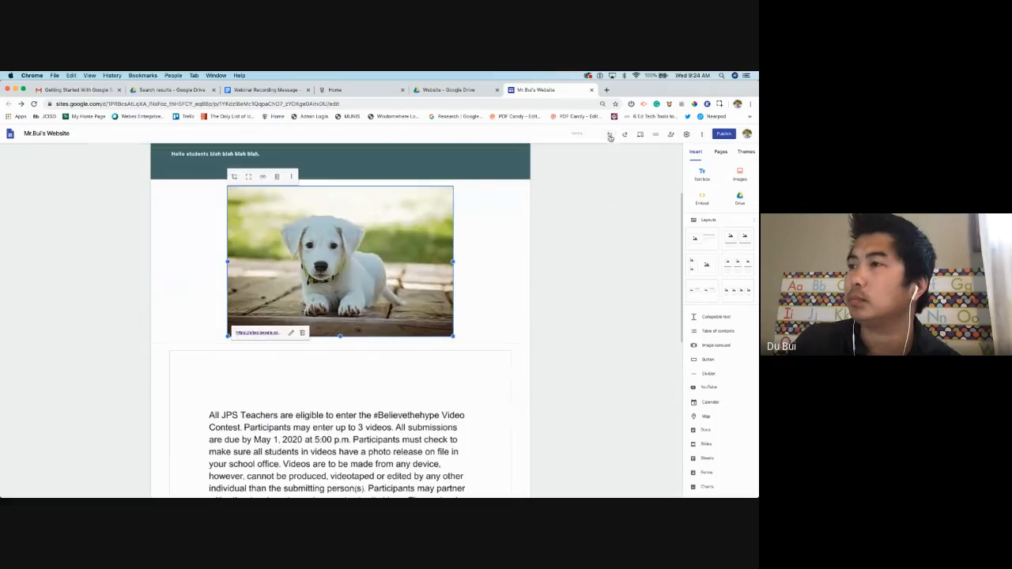
click(397, 251)
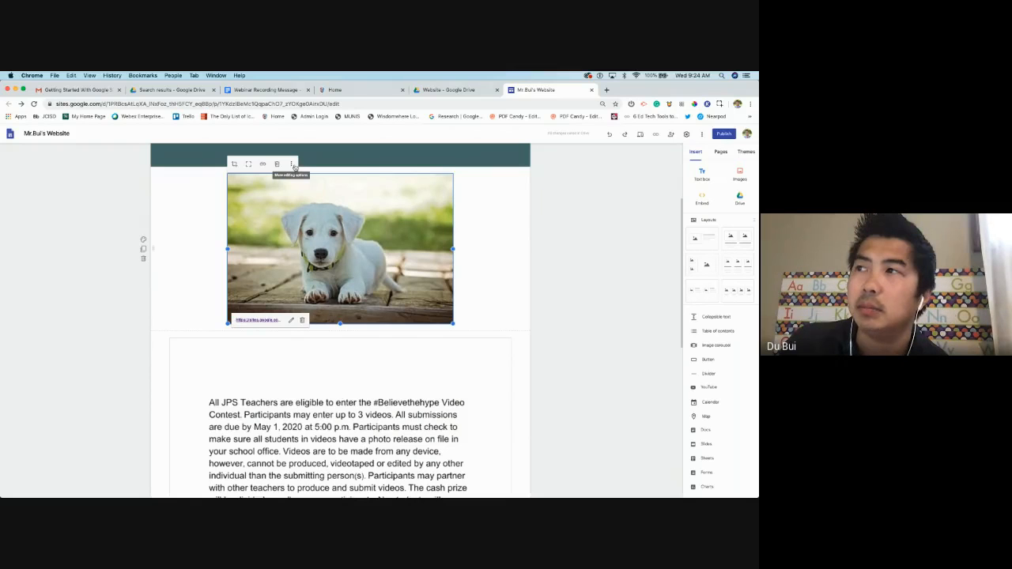
Replace the puppy photo with the headshot file uploaded from the Downloads folder
click(293, 165)
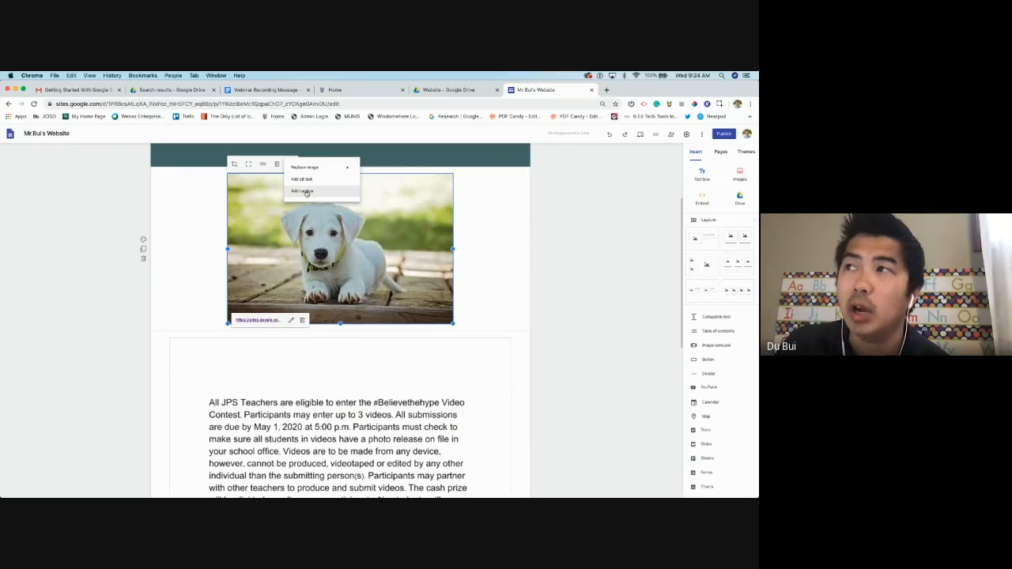
mouse_move(314, 171)
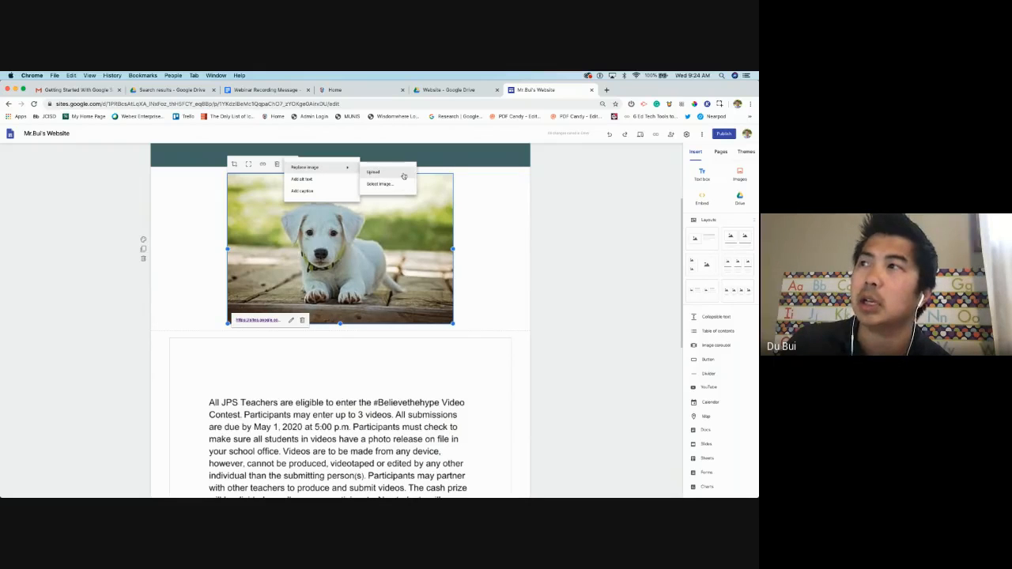
click(396, 173)
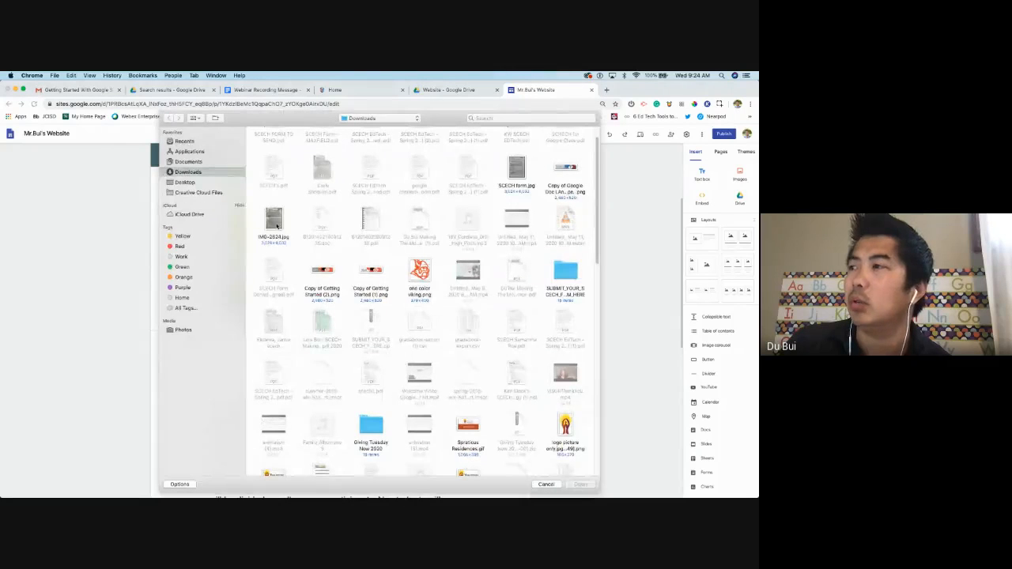
scroll(420, 289, down, 5)
scroll(420, 290, down, 8)
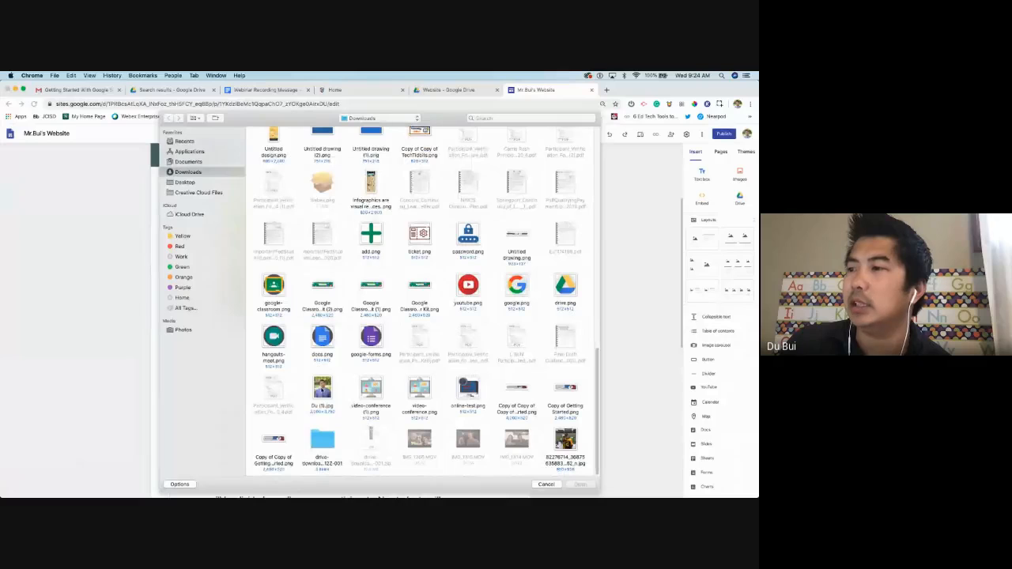
click(323, 389)
click(581, 484)
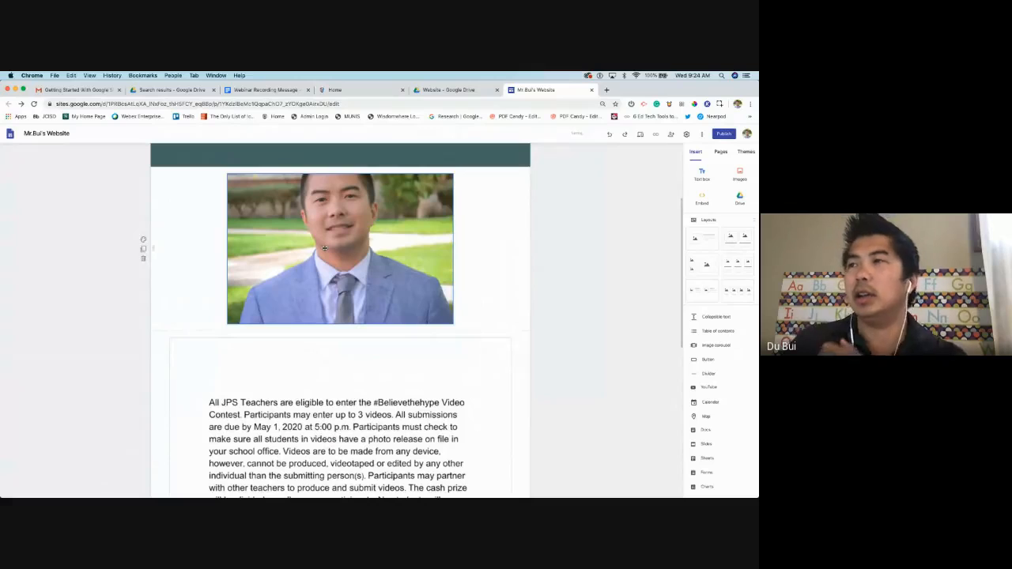
Recrop the headshot, shifting the photo down to show more trees above the man's head
click(324, 249)
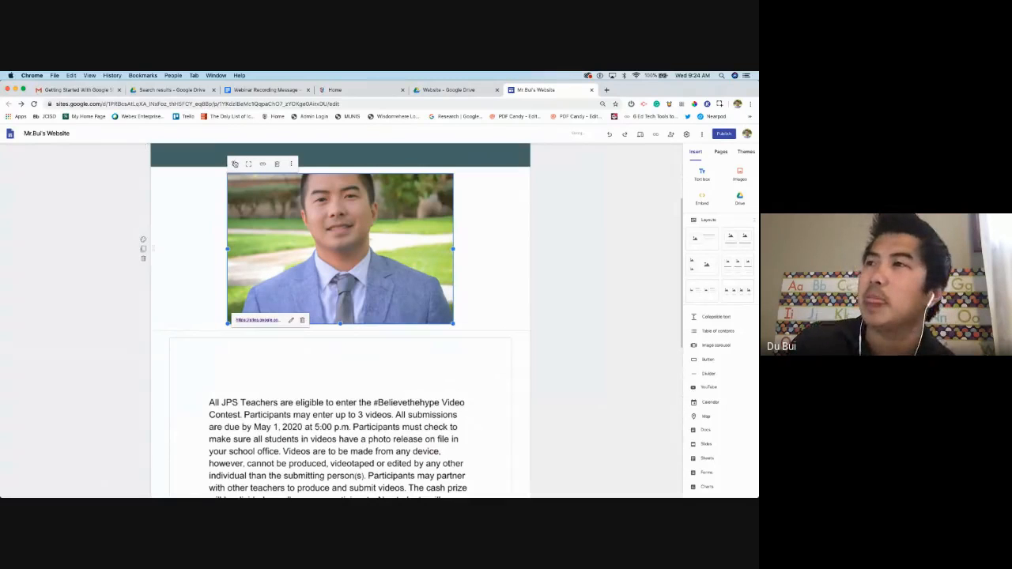
click(235, 164)
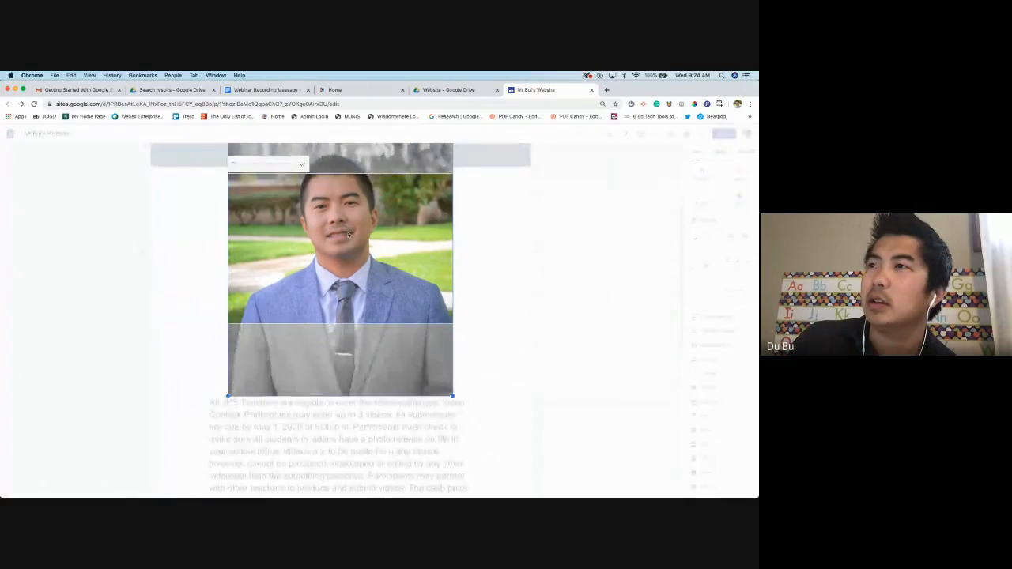
drag(348, 234, 349, 271)
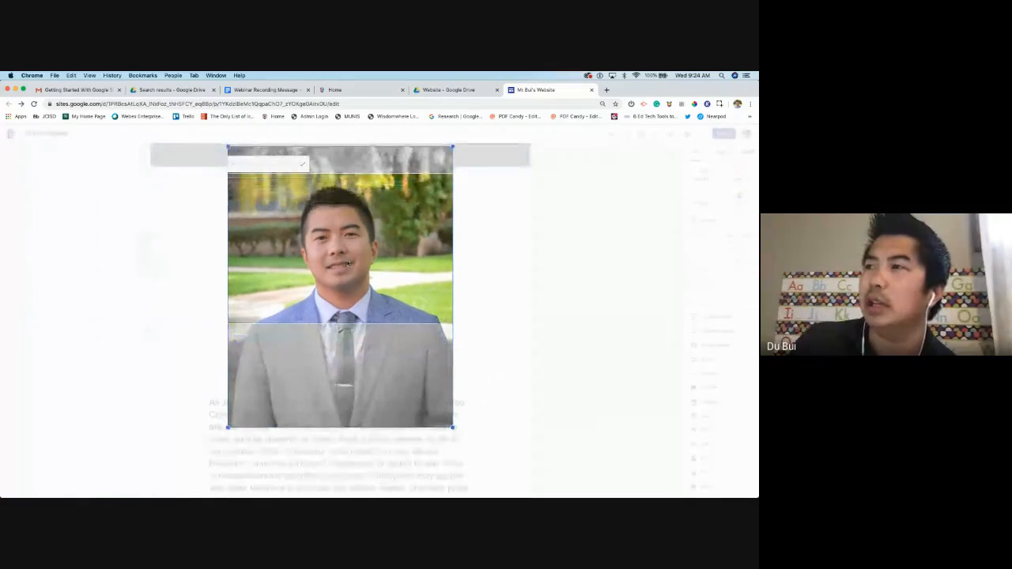
click(600, 281)
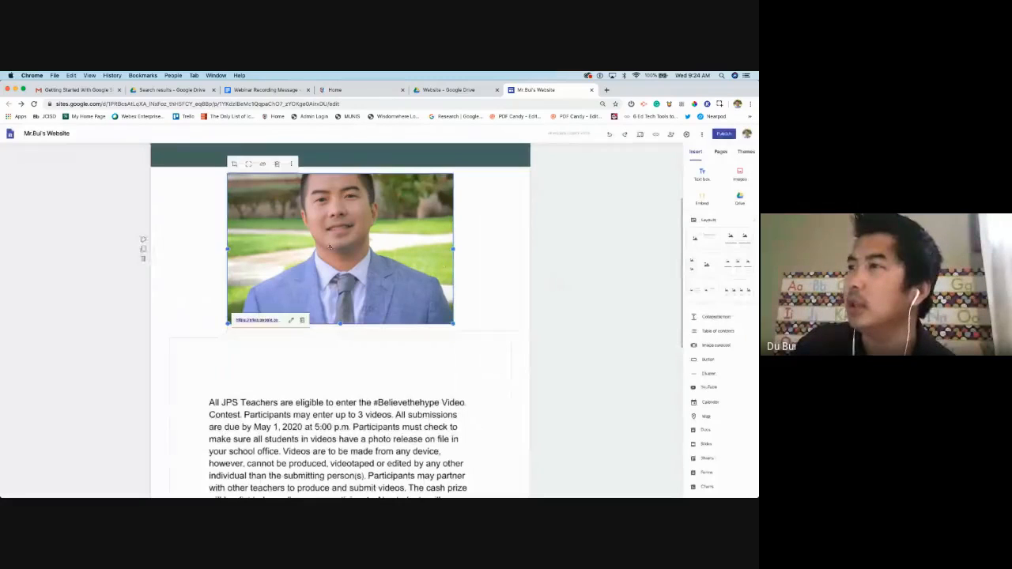
double_click(312, 229)
drag(340, 231, 339, 279)
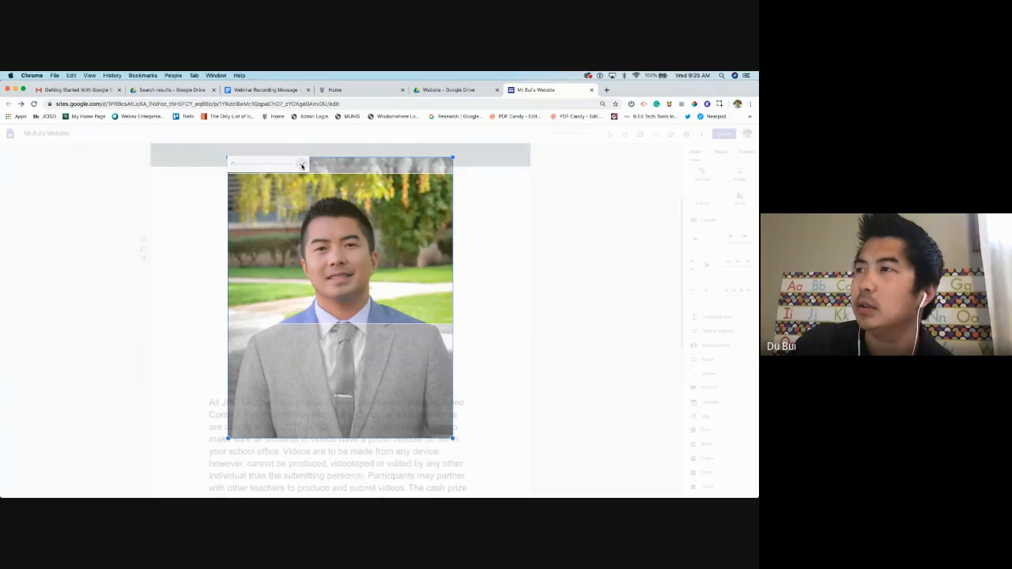
click(302, 164)
scroll(471, 354, up, 1)
scroll(471, 354, up, 1)
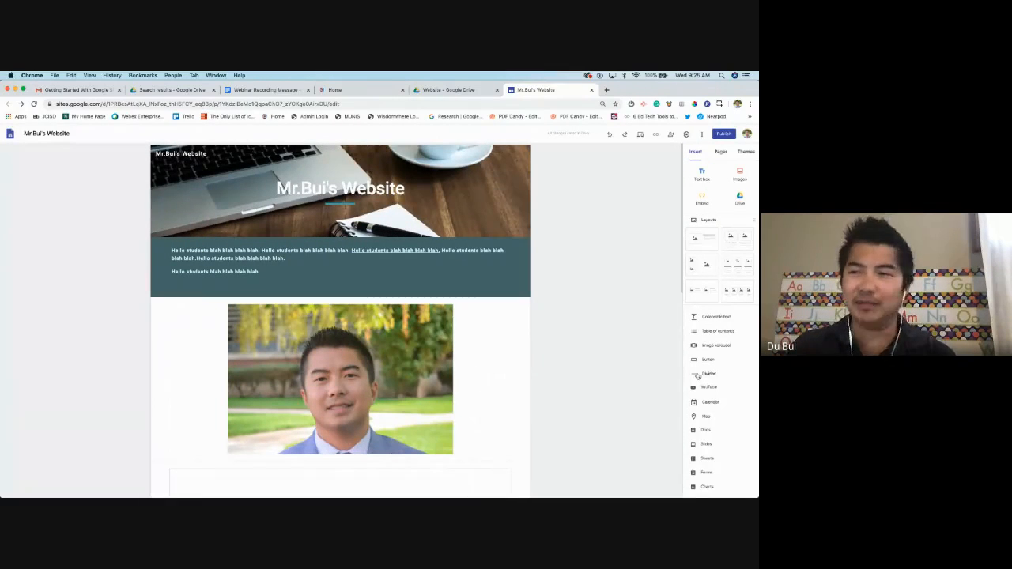
click(513, 287)
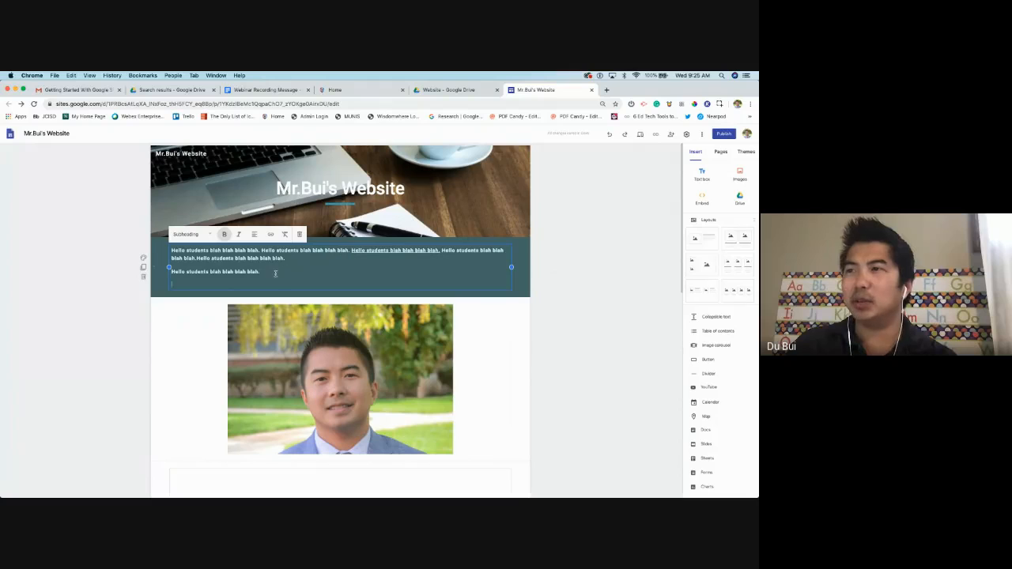
key(ctrl+a)
click(606, 286)
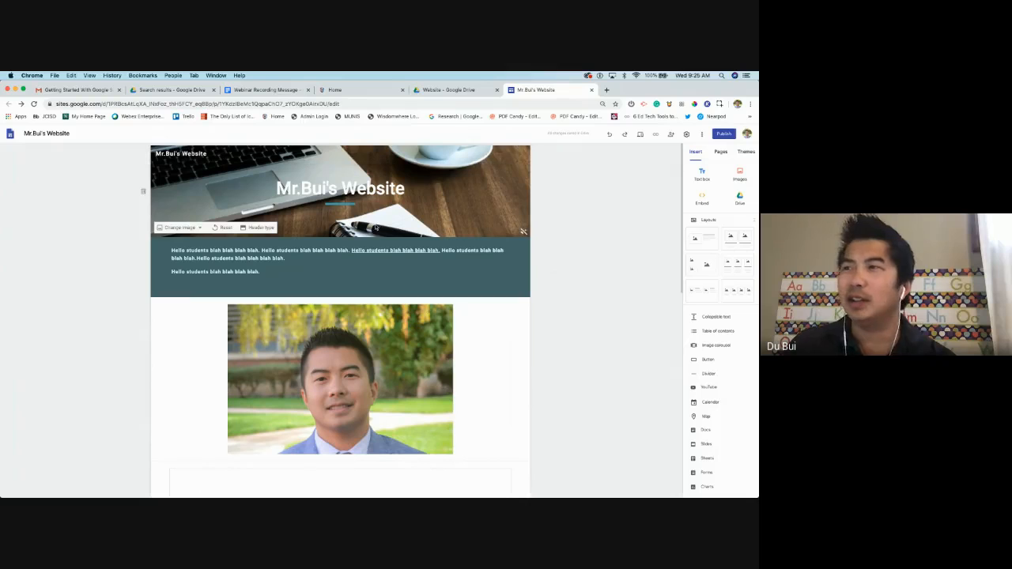
scroll(376, 229, down, 5)
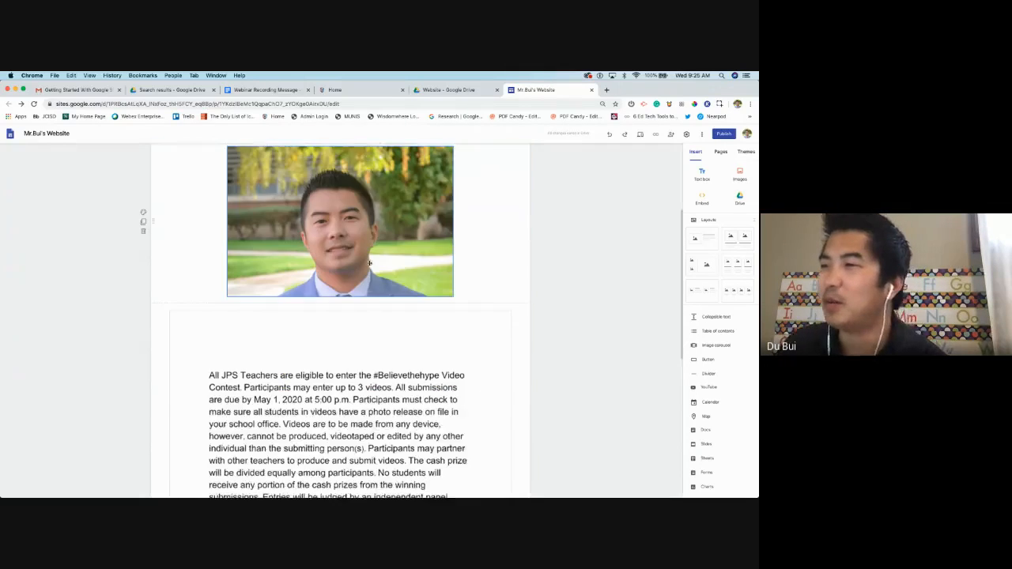
scroll(366, 268, down, 3)
scroll(368, 278, up, 7)
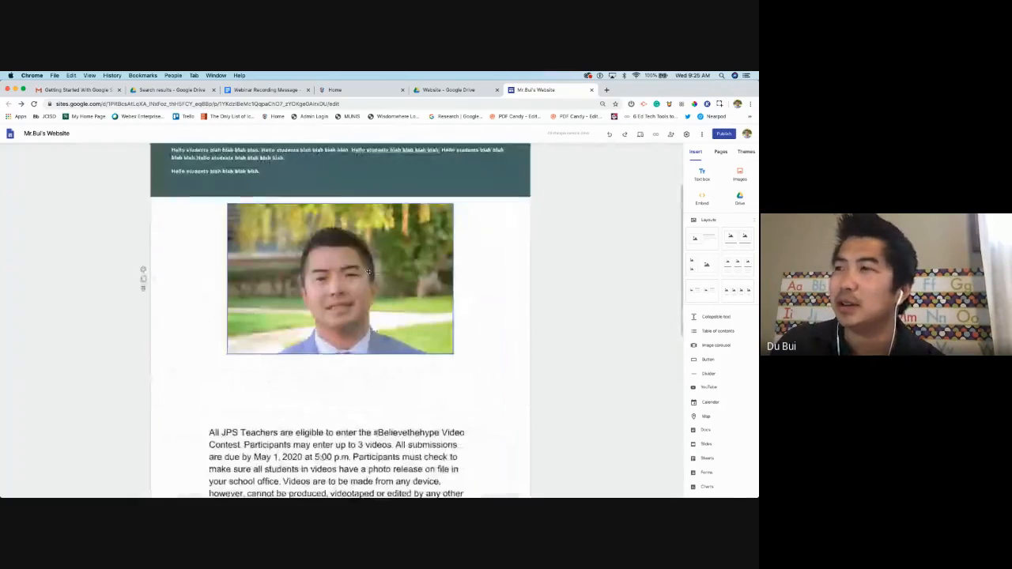
scroll(487, 276, up, 1)
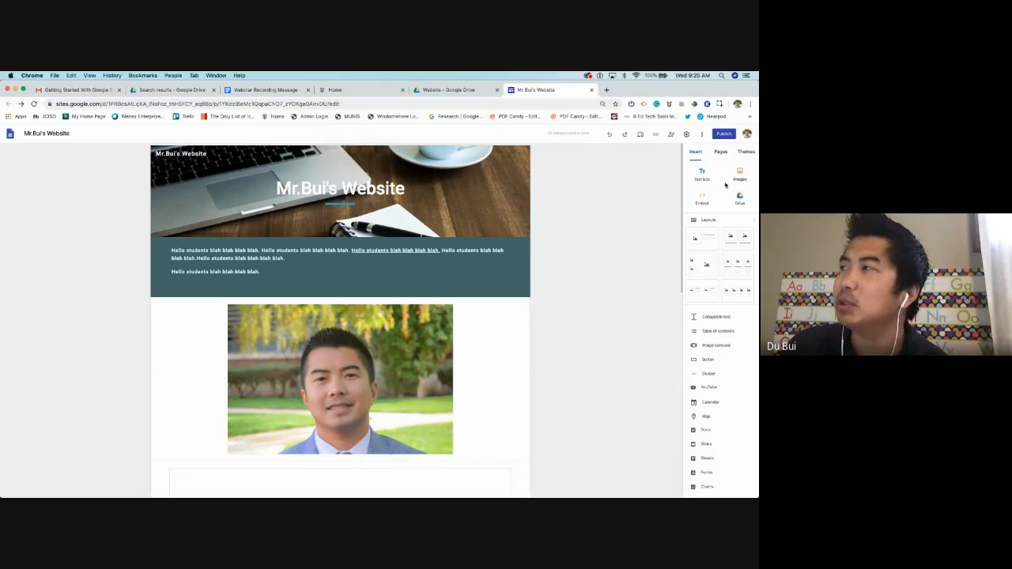
scroll(340, 355, down, 10)
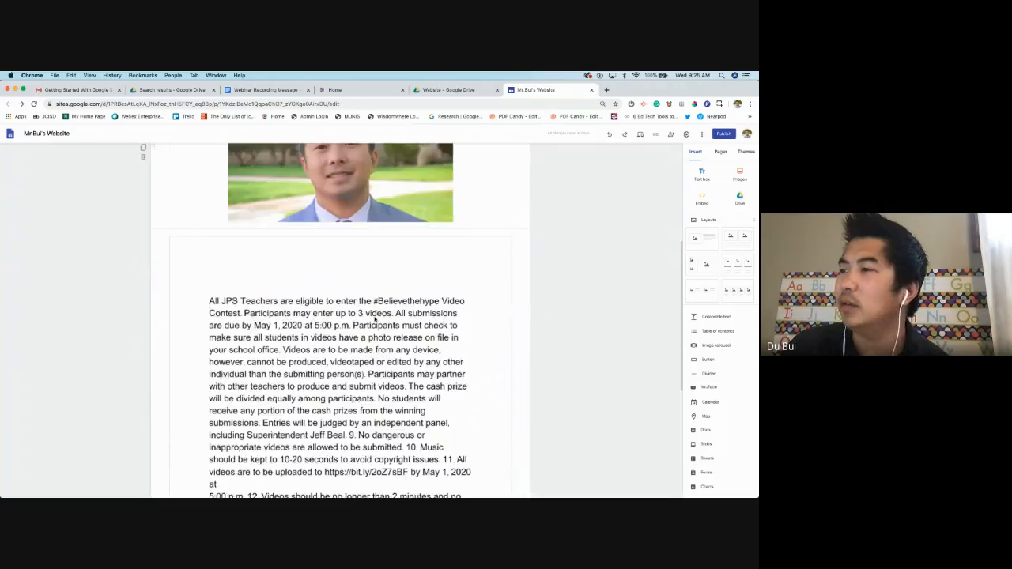
double_click(350, 456)
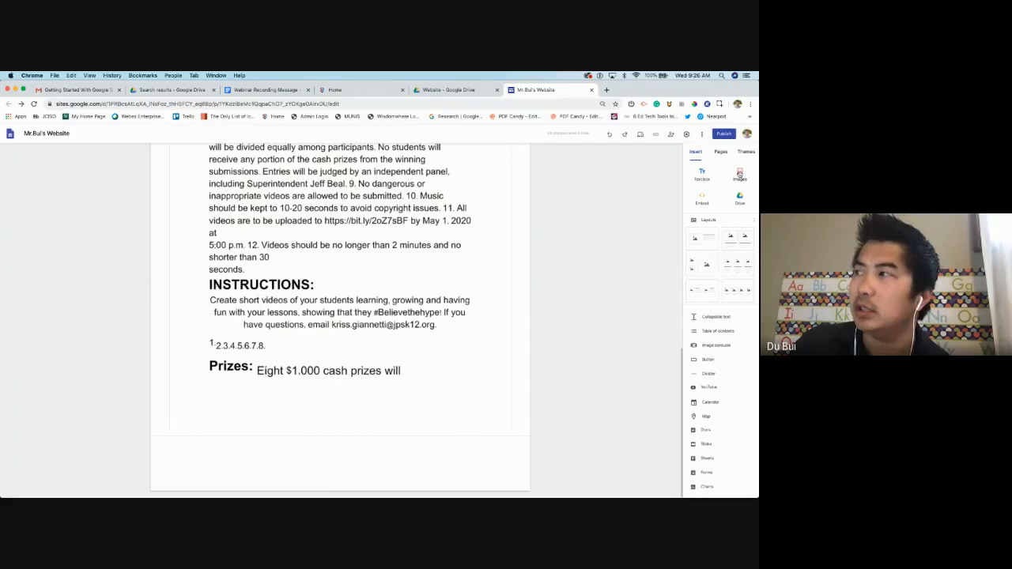
Add a bottom text box reading 'Please email me at [teacher's e-mail] if you have questions.' and select its section
click(713, 178)
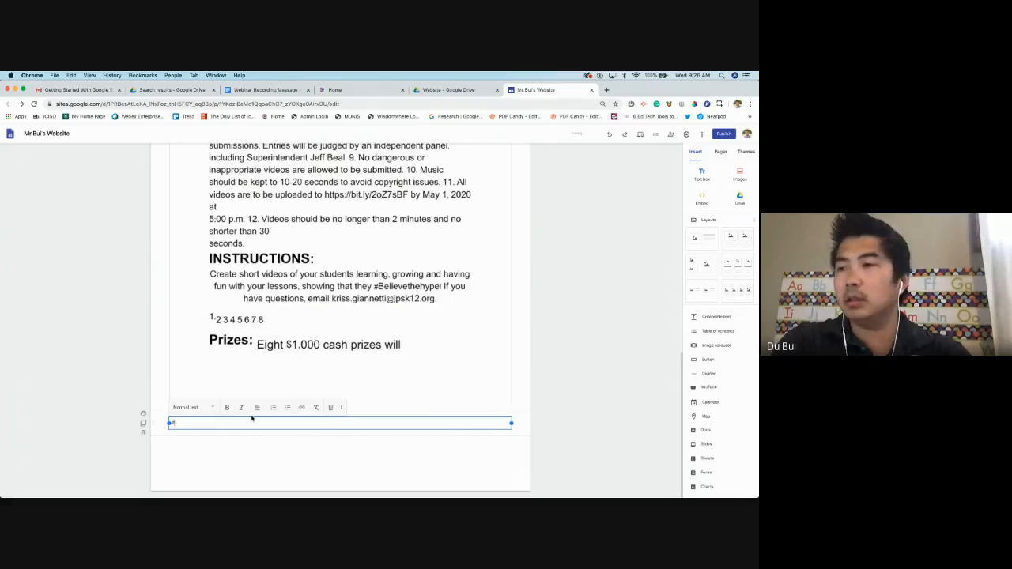
text(Please email me a)
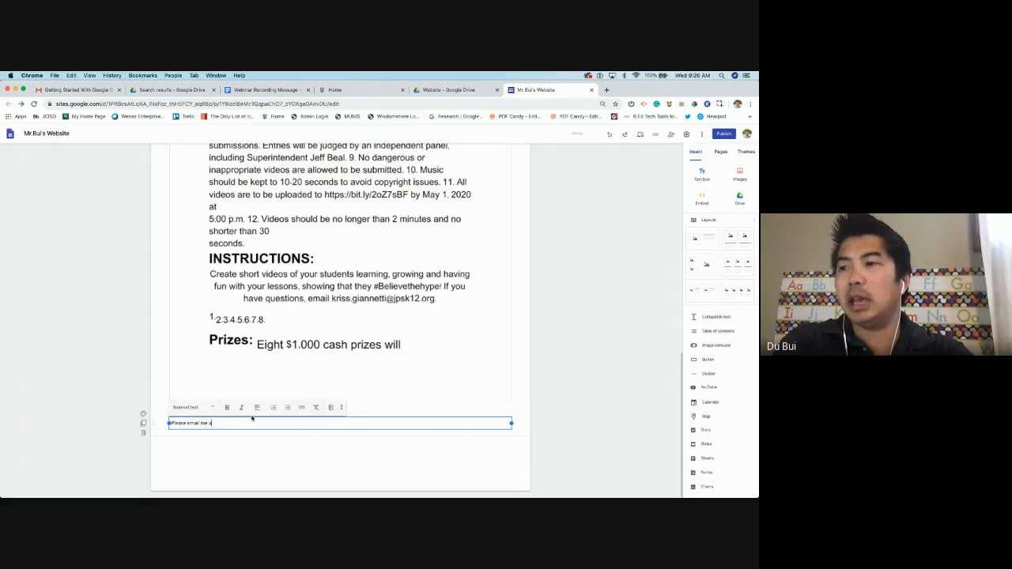
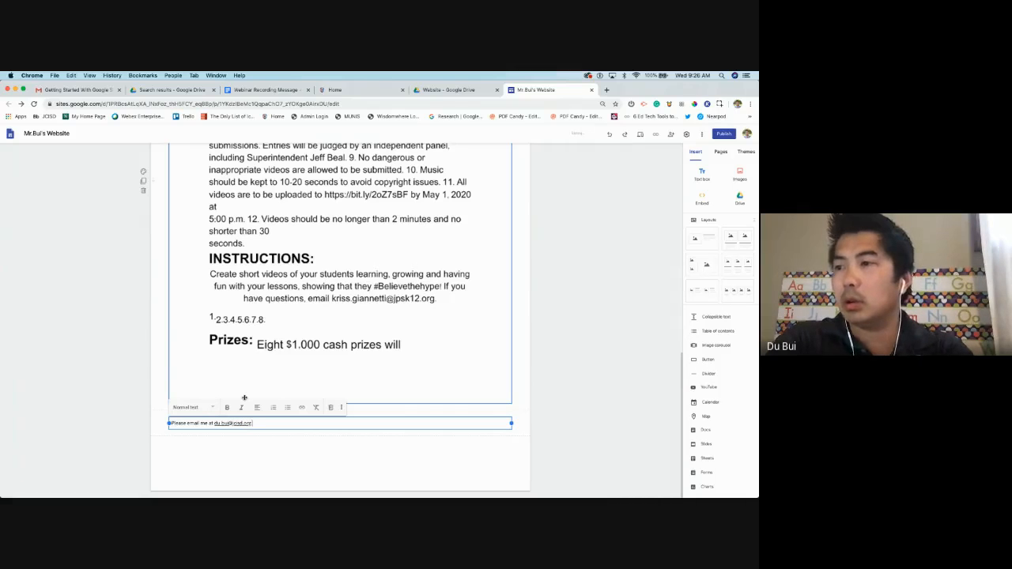
text( if you have questio)
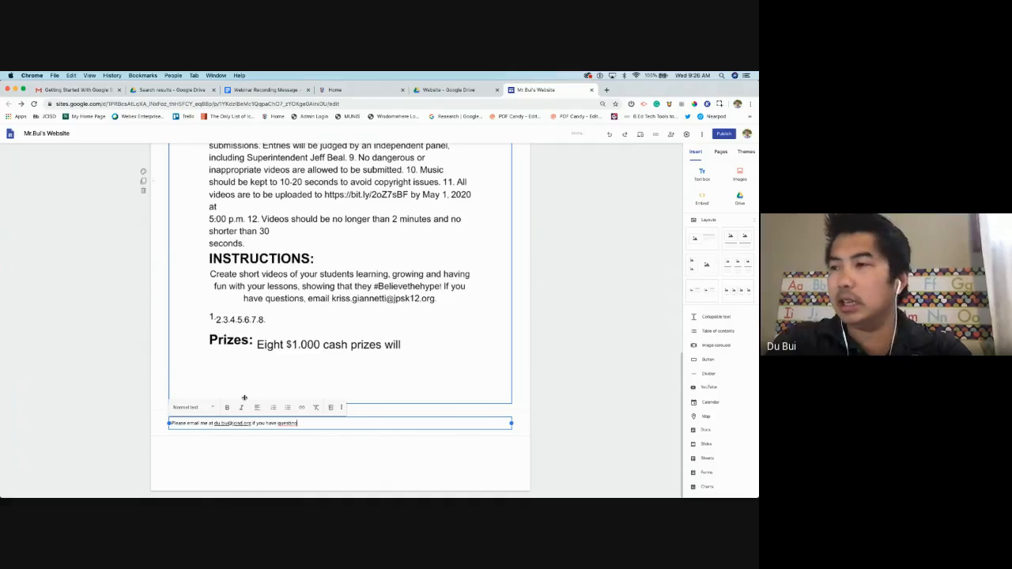
text(n)
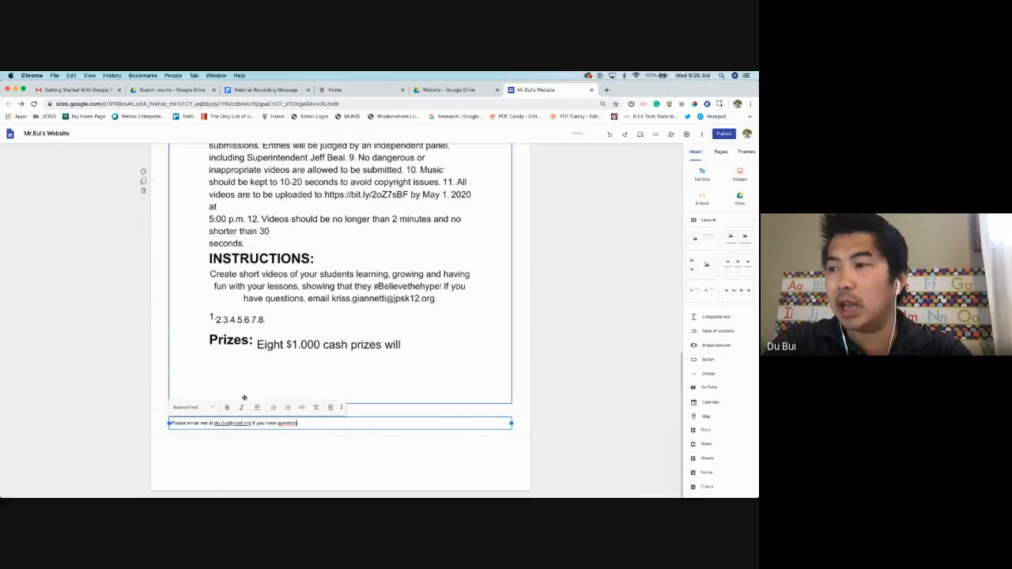
text(s.)
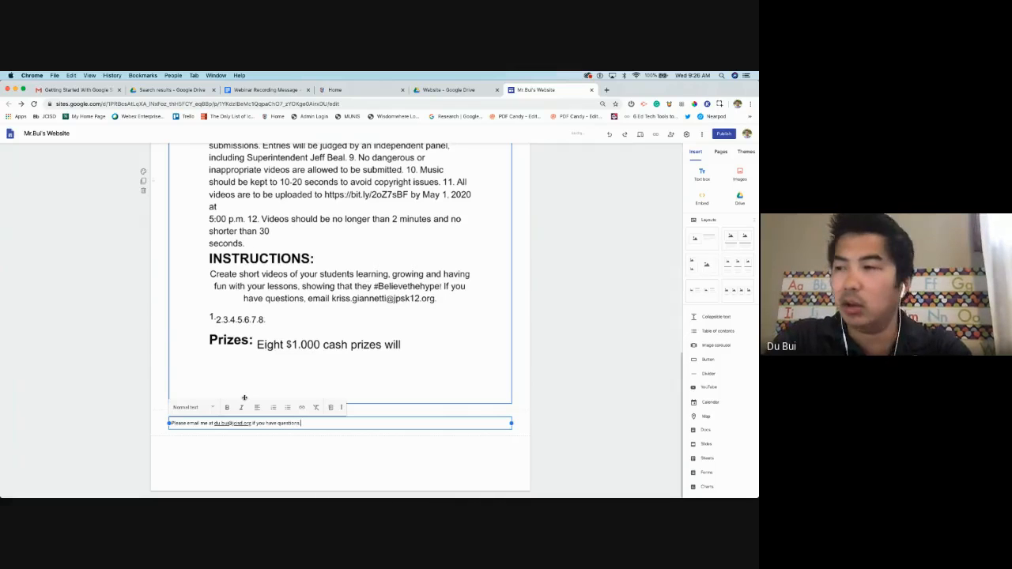
click(229, 424)
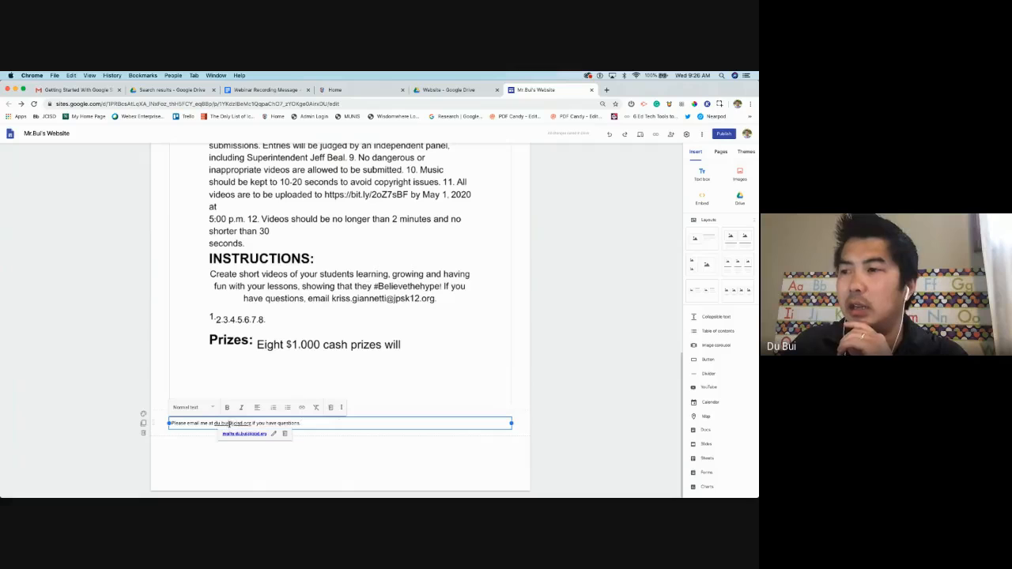
click(346, 450)
click(269, 423)
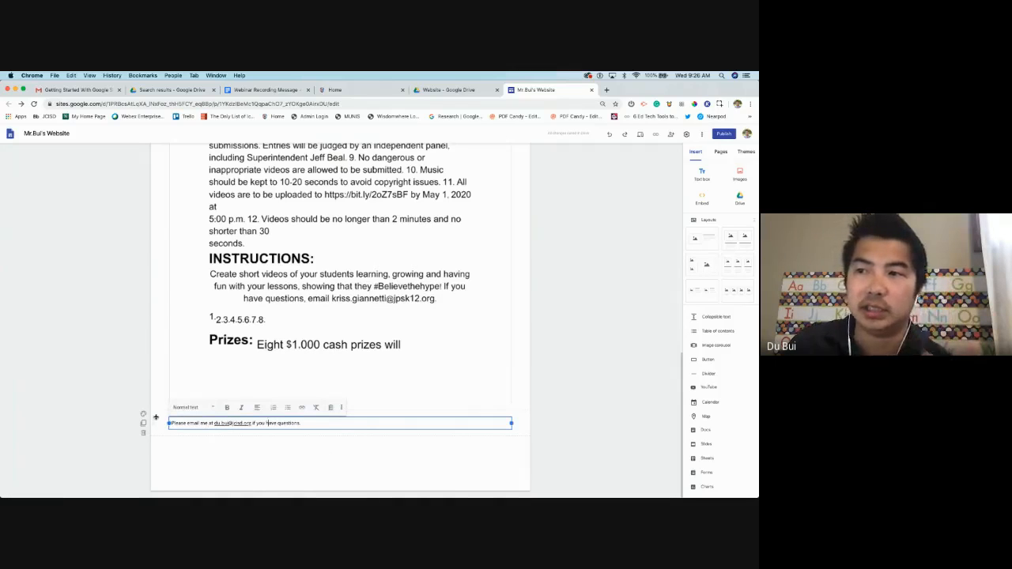
click(156, 417)
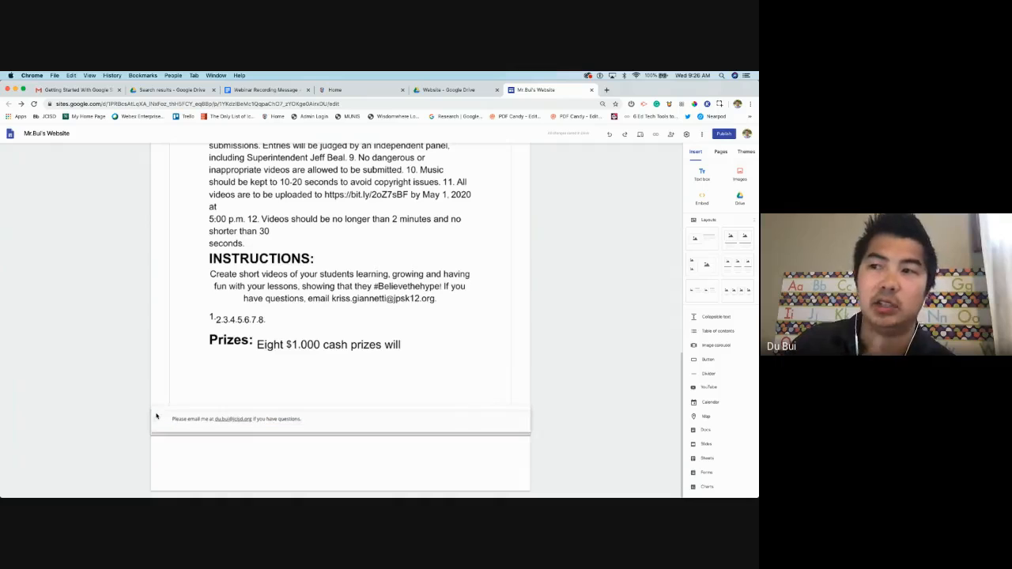
Drag the email section up beneath the headshot and center-align the email line
drag(156, 417, 171, 275)
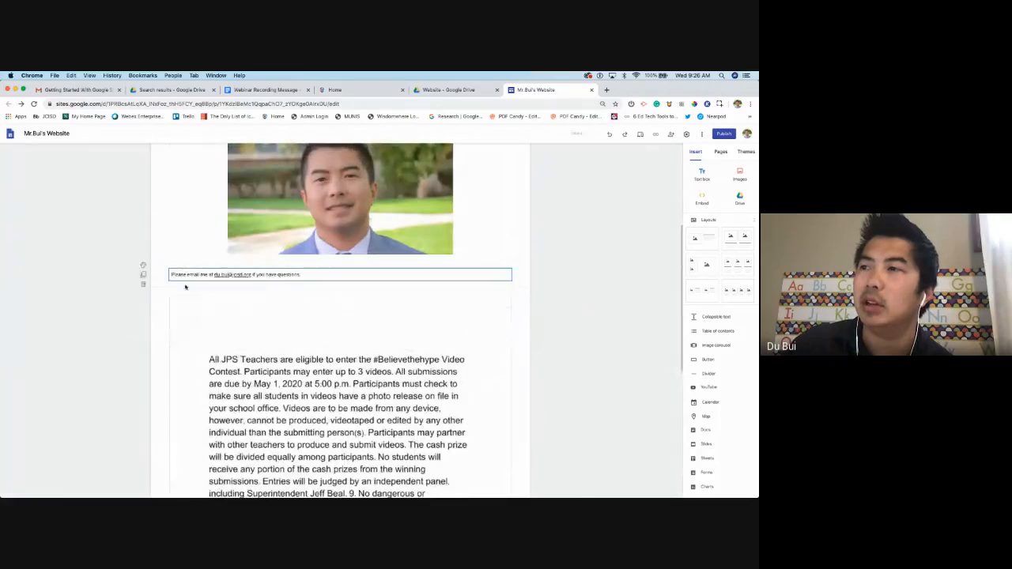
click(171, 274)
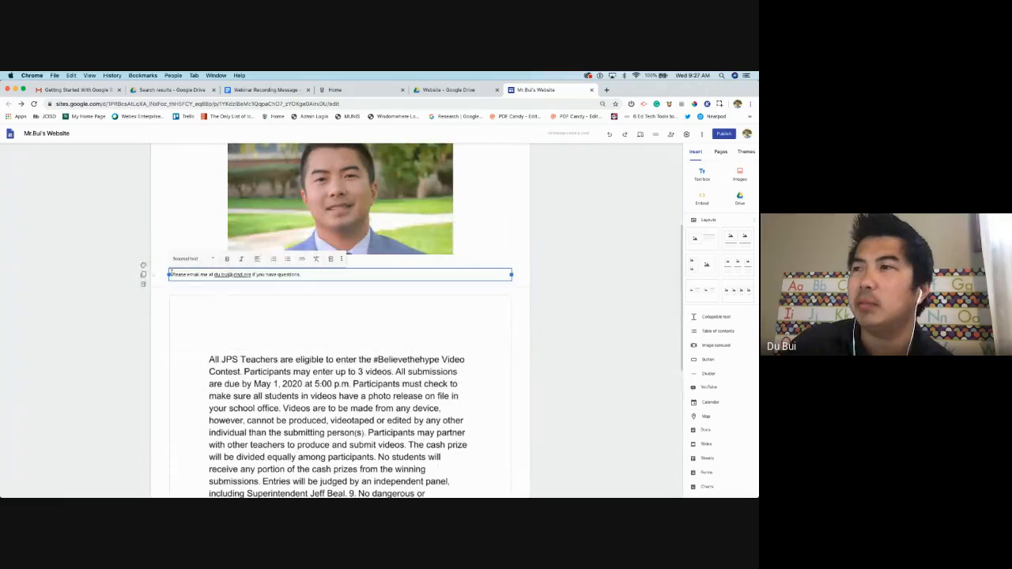
click(257, 260)
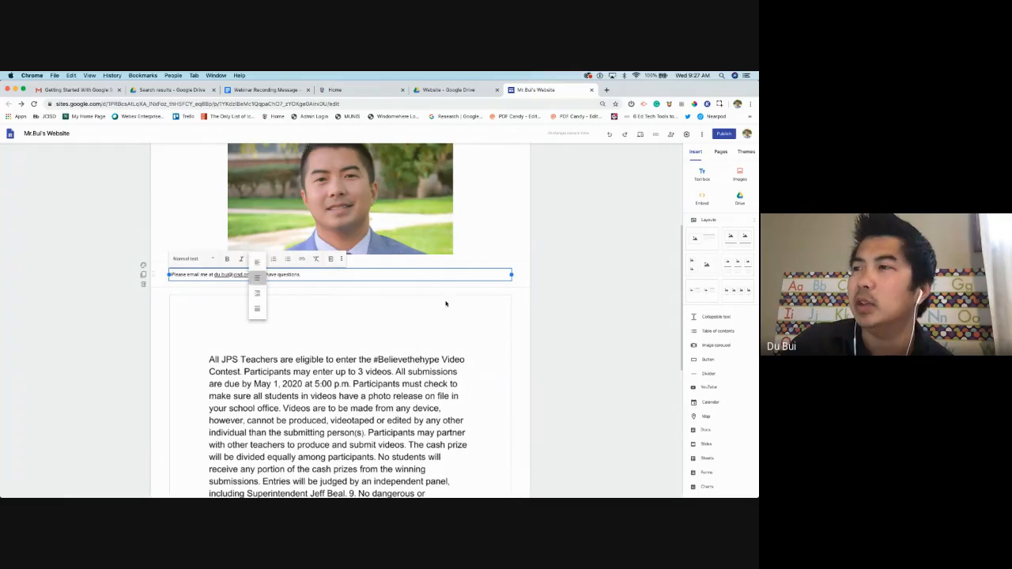
click(258, 284)
click(565, 292)
scroll(609, 261, up, 3)
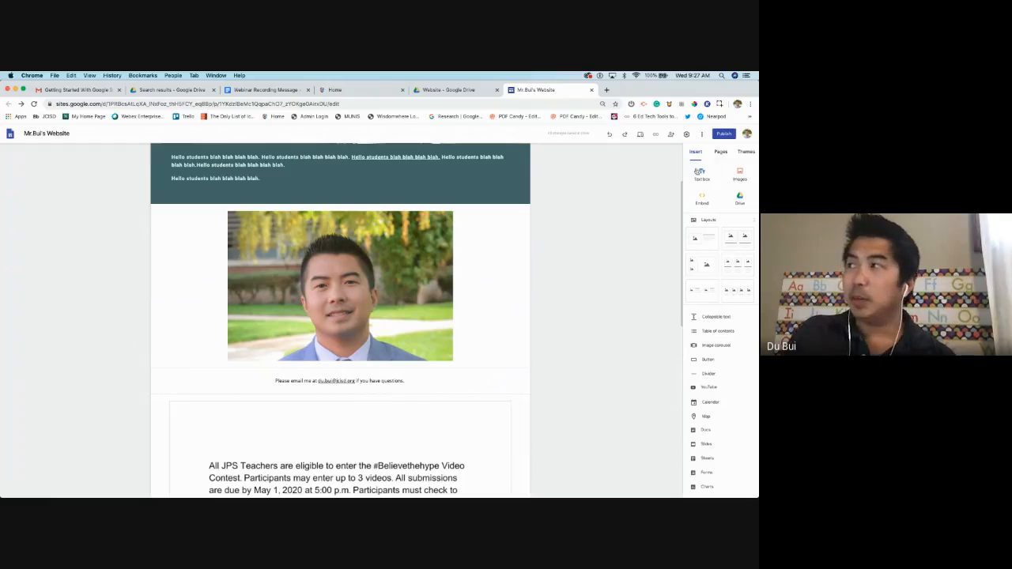
scroll(373, 429, down, 10)
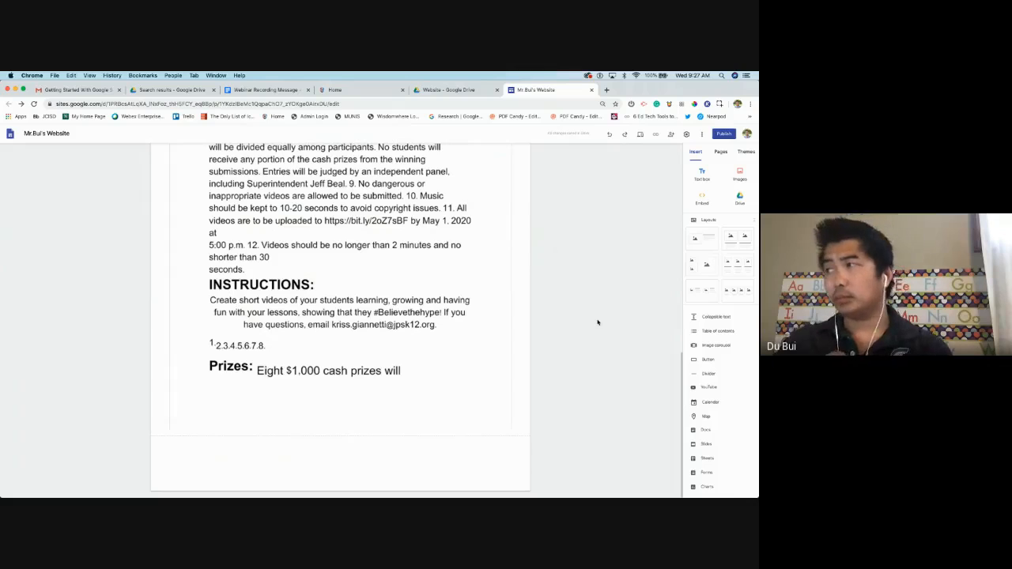
scroll(616, 320, up, 10)
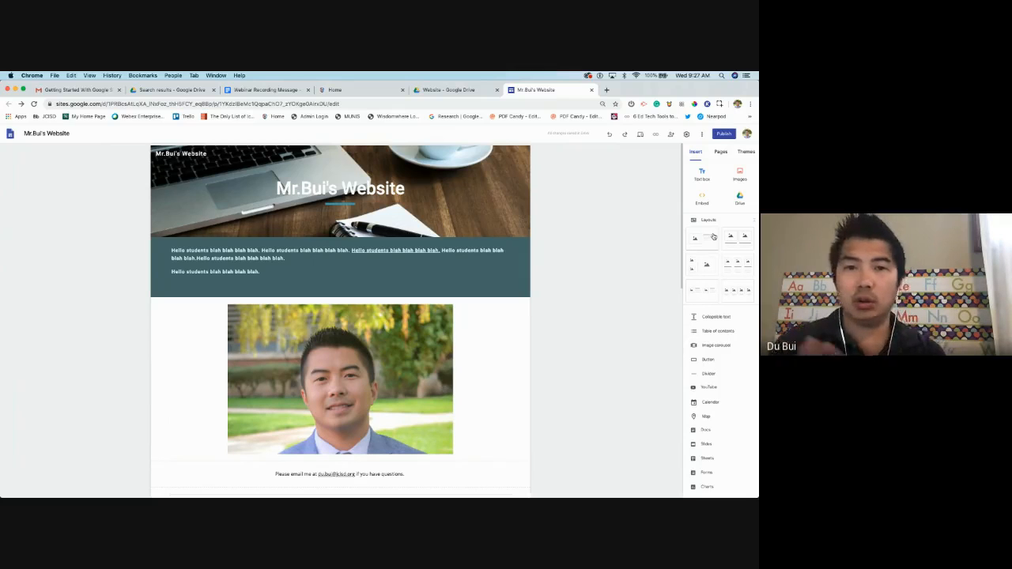
Visit the TEAMJXN Home site, follow a link there, then return to the Mr.Bui's Website editor
click(349, 88)
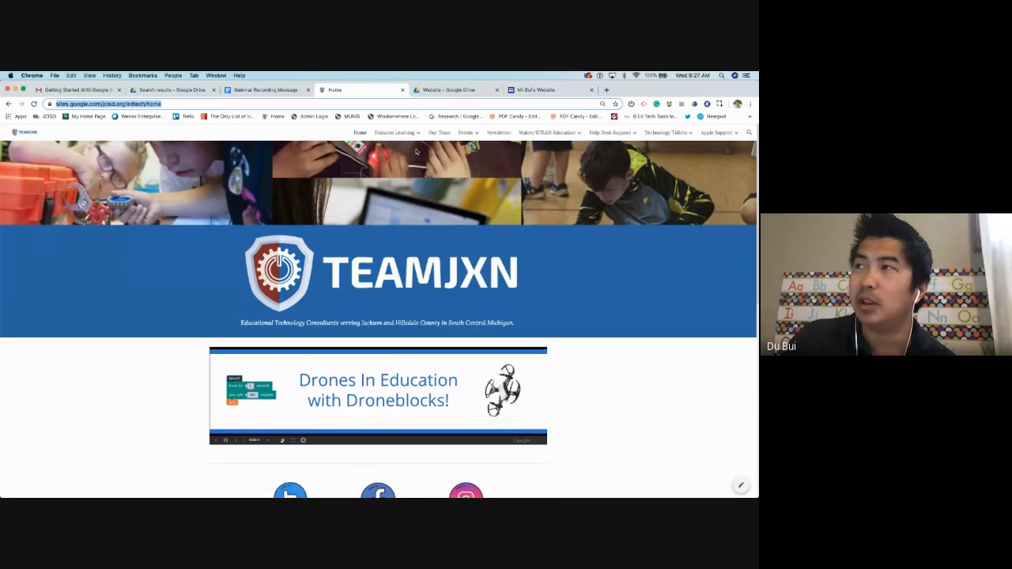
mouse_move(609, 134)
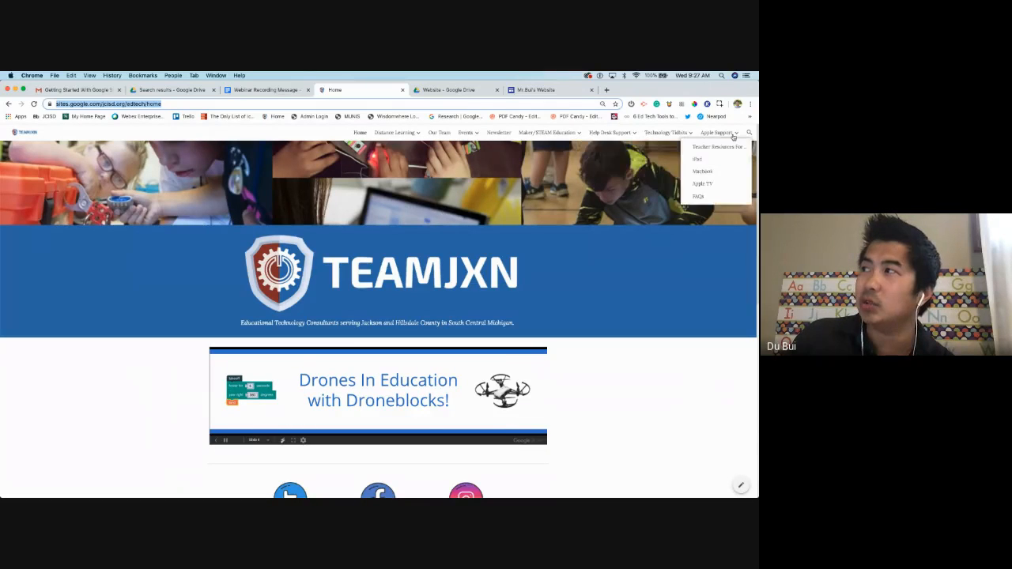
mouse_move(518, 135)
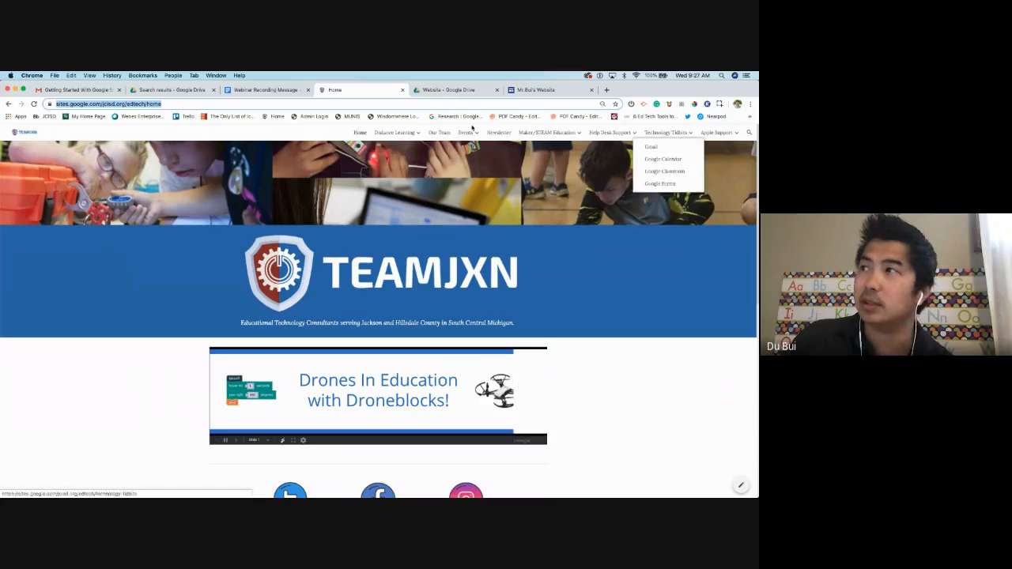
click(409, 133)
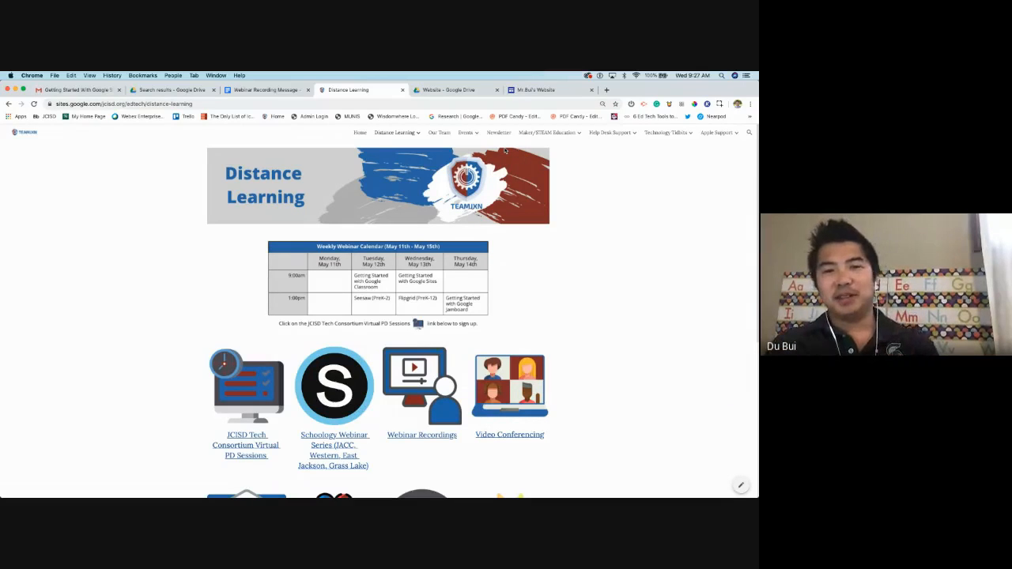
click(562, 92)
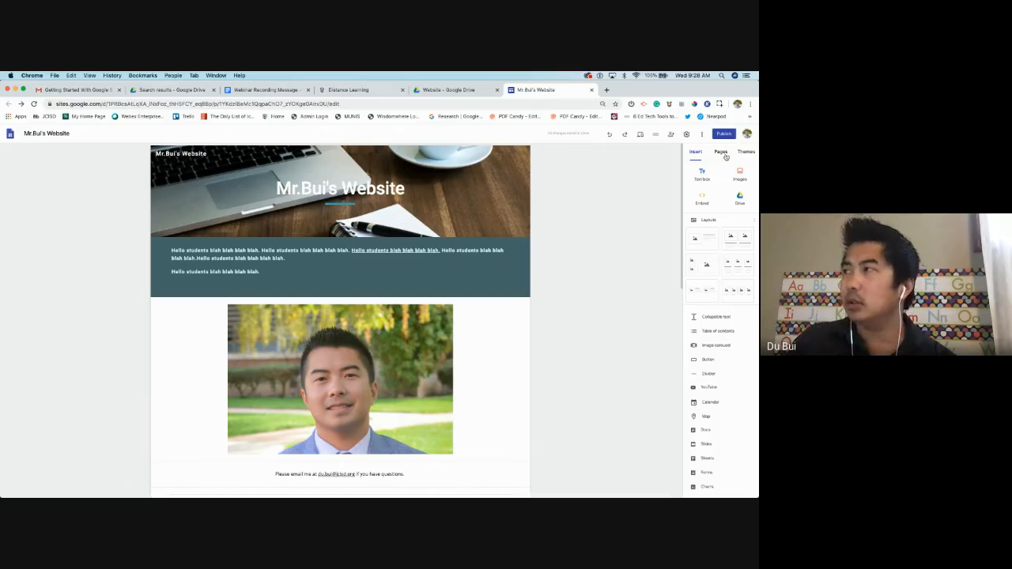
Show the Pages list, revealing Home as the only page, and the add-page/link options
click(722, 154)
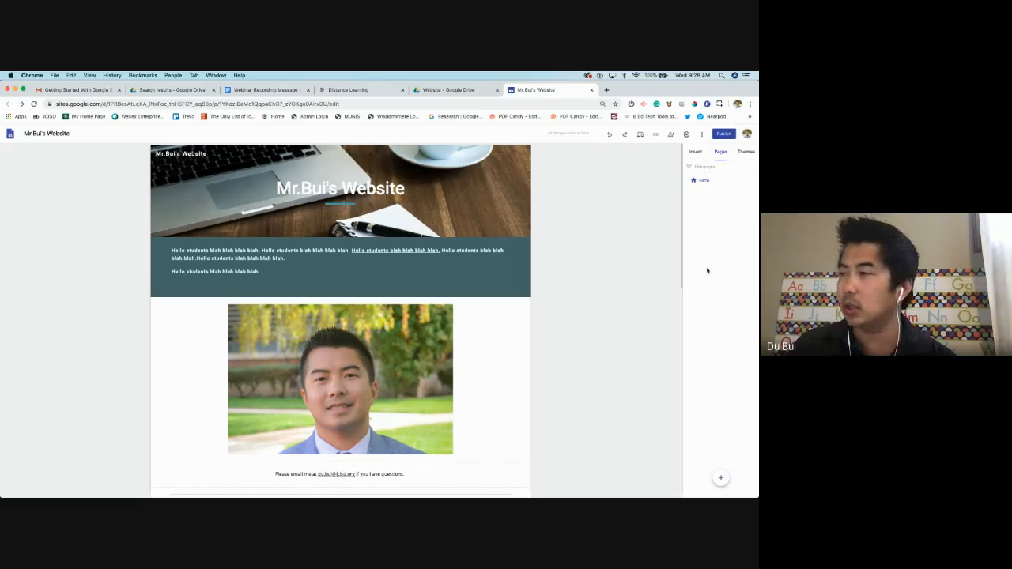
mouse_move(722, 478)
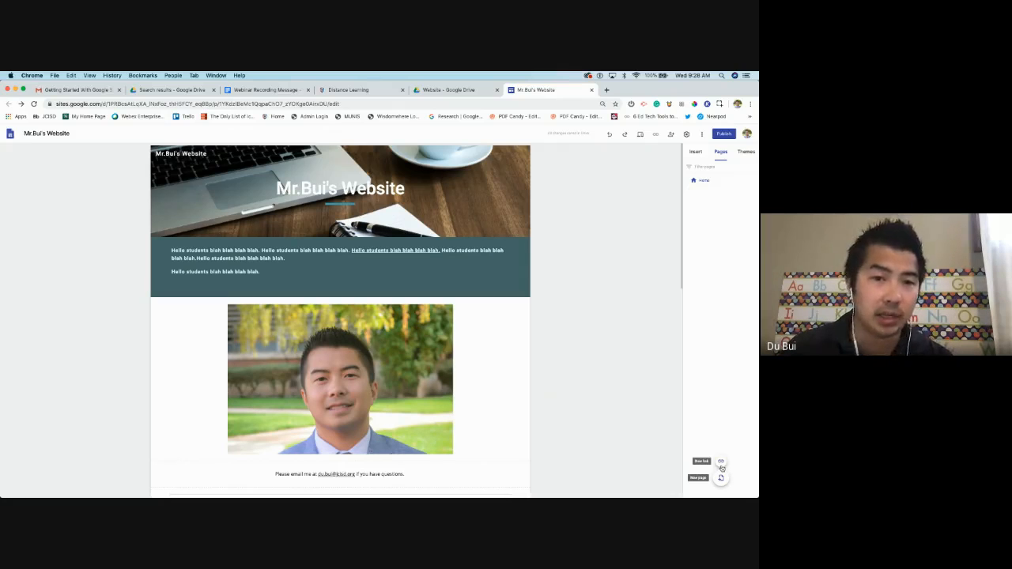
Start a new navigation link and name it JCISD
click(721, 463)
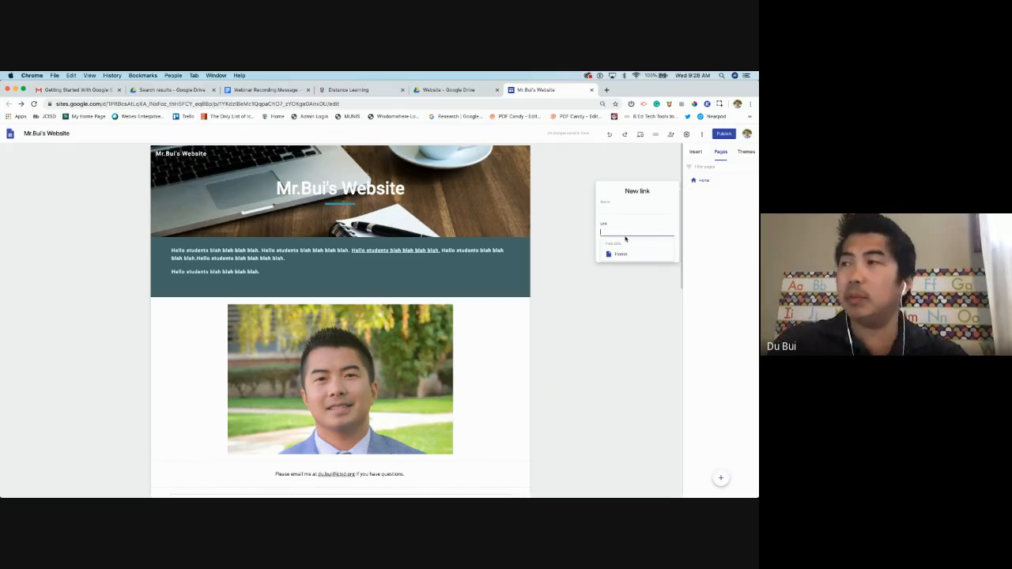
text(JCISD)
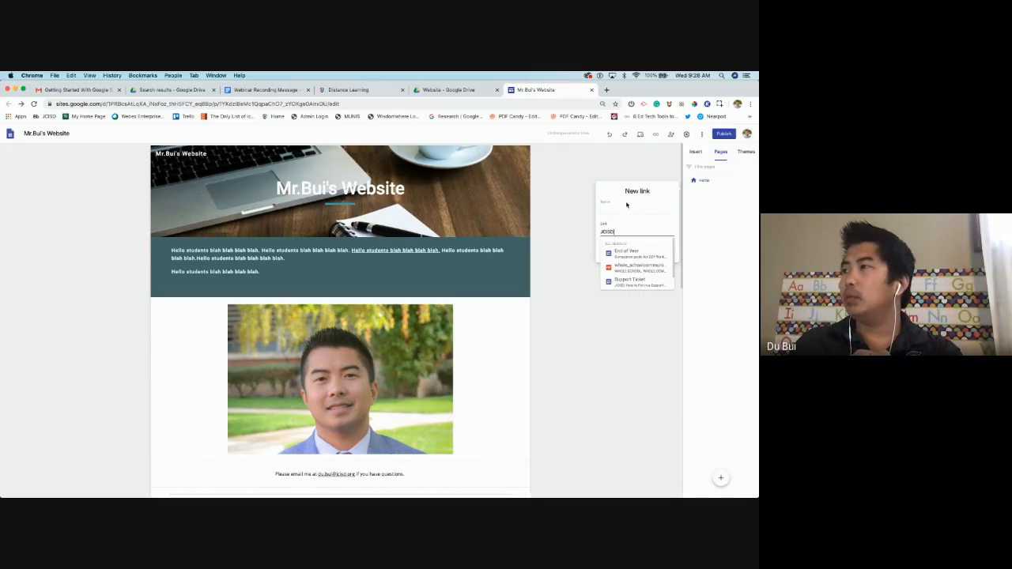
double_click(611, 230)
key(super+x)
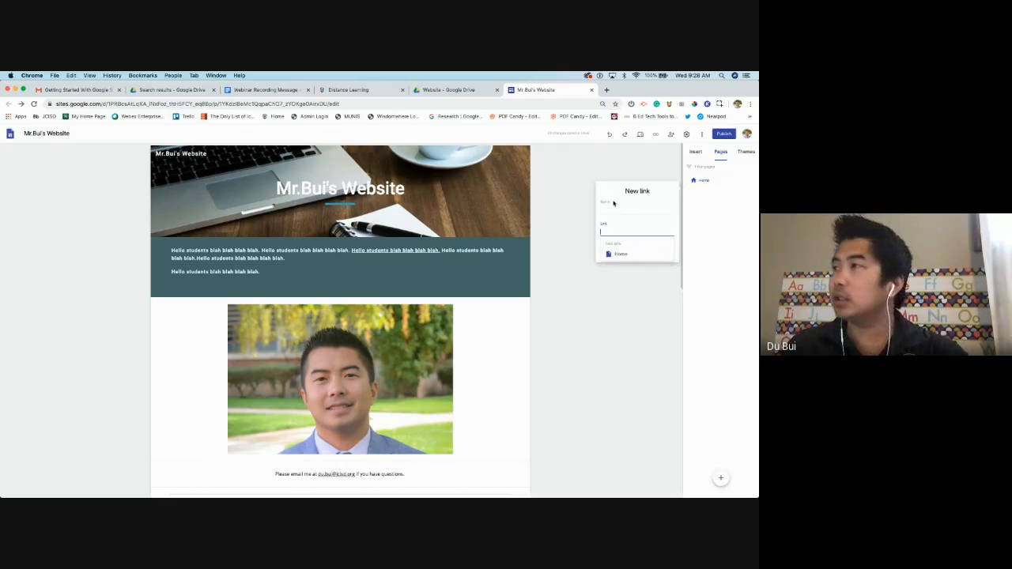
click(619, 209)
key(super+v)
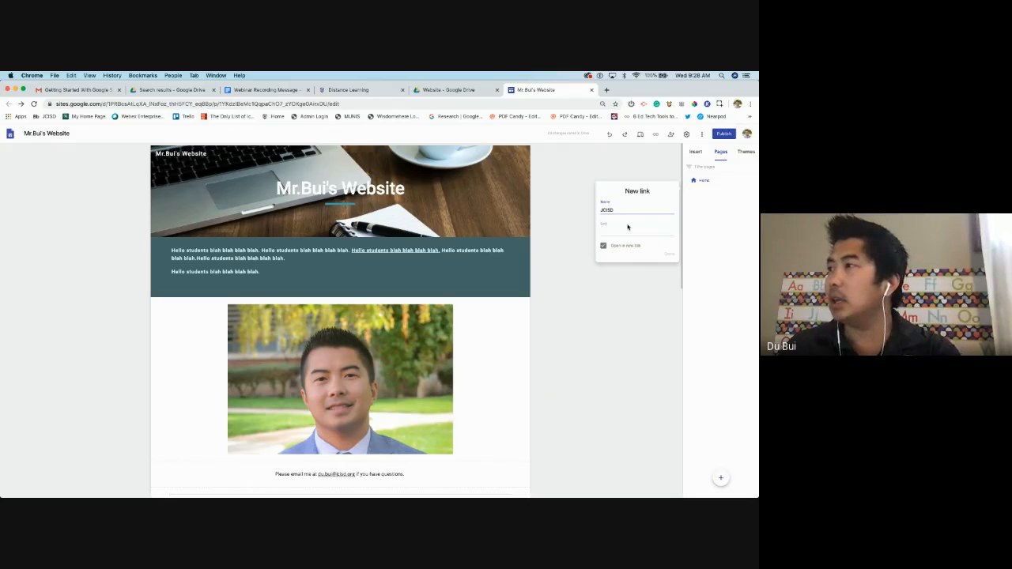
click(612, 230)
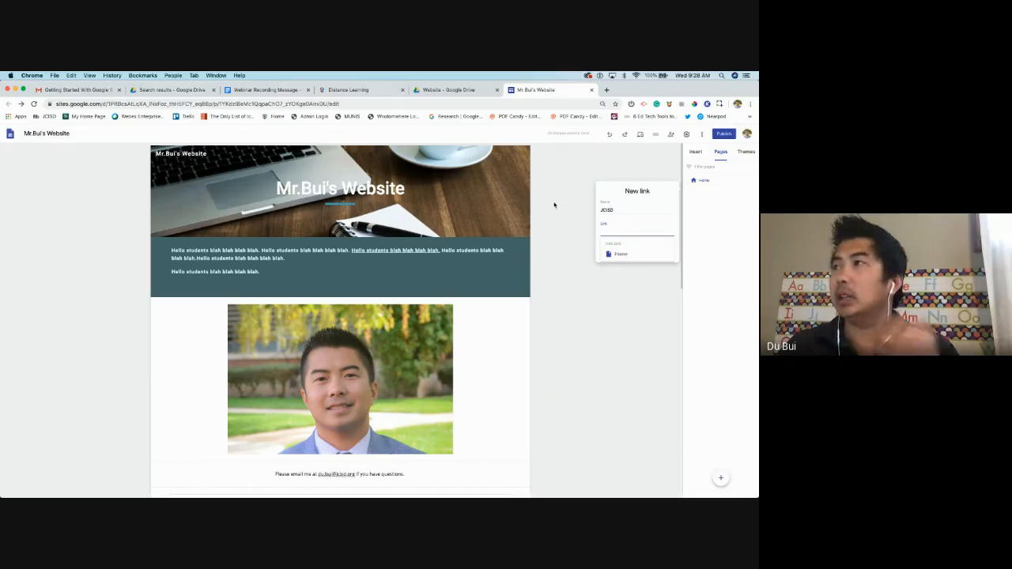
click(607, 90)
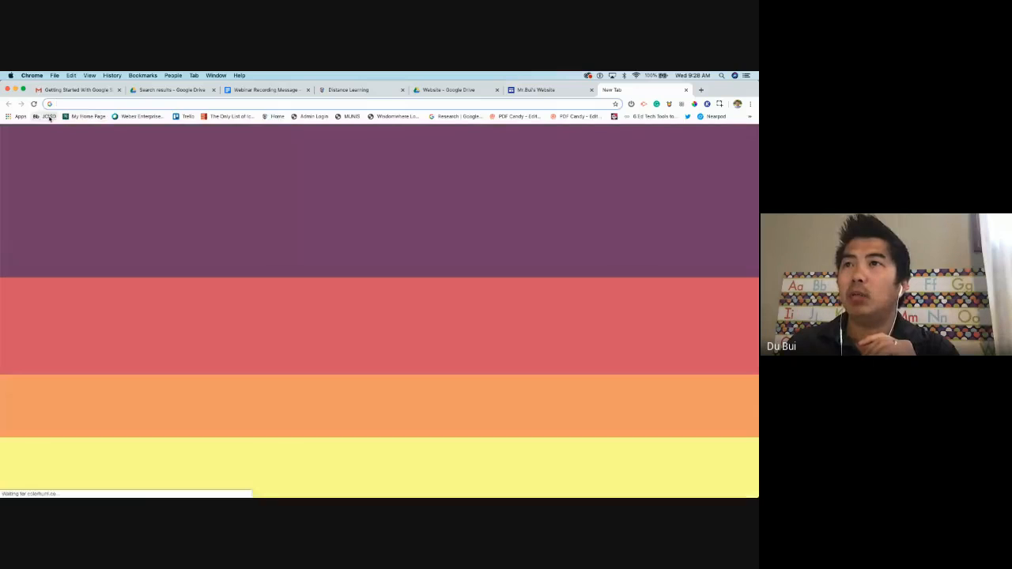
click(49, 117)
click(135, 104)
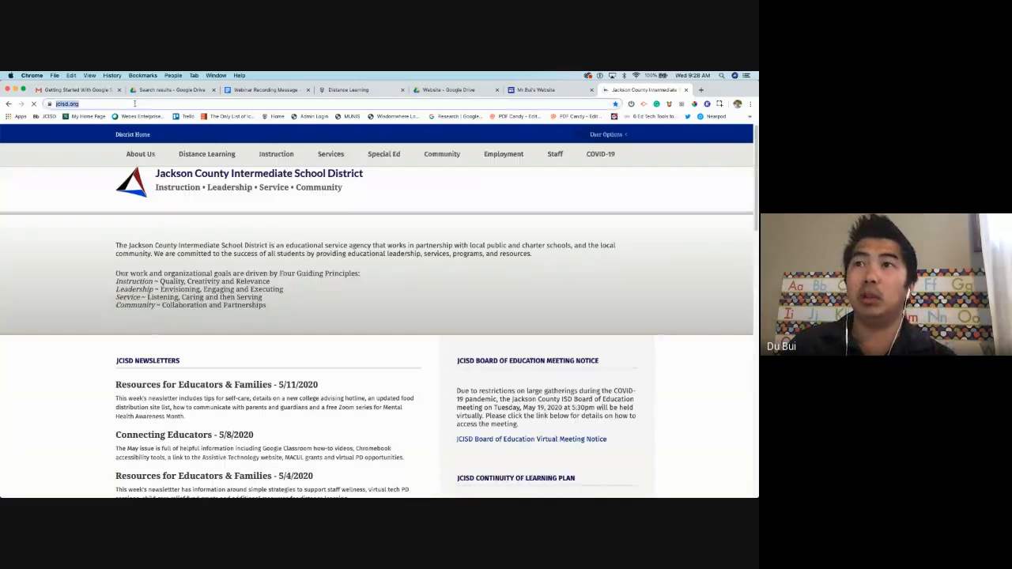
right_click(116, 105)
click(139, 156)
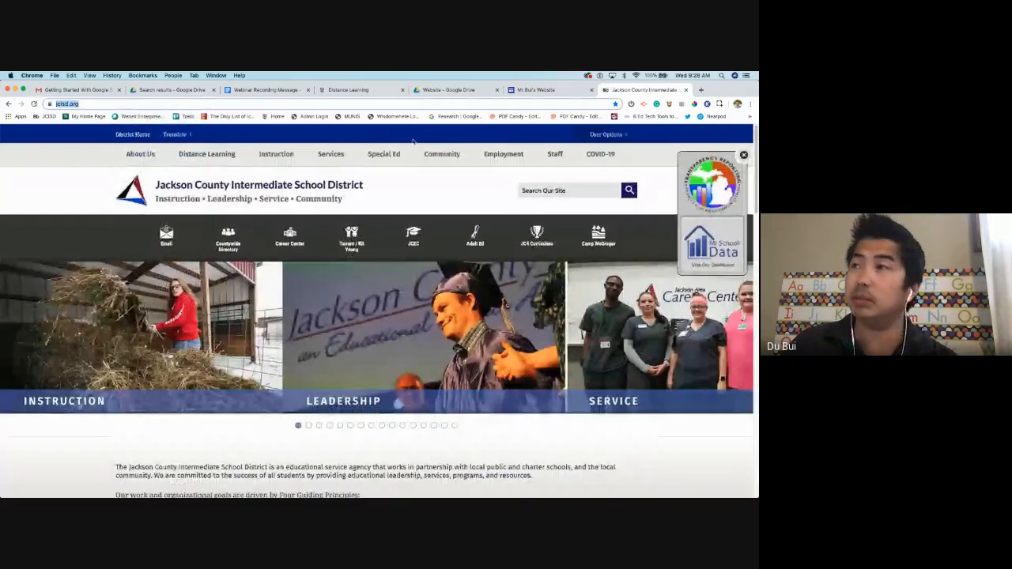
click(531, 90)
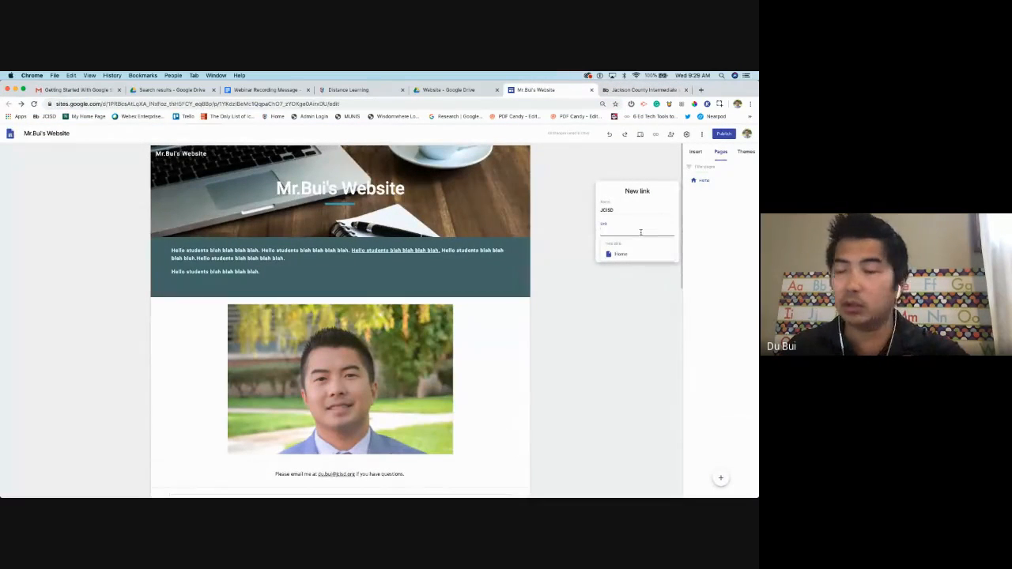
key(super+v)
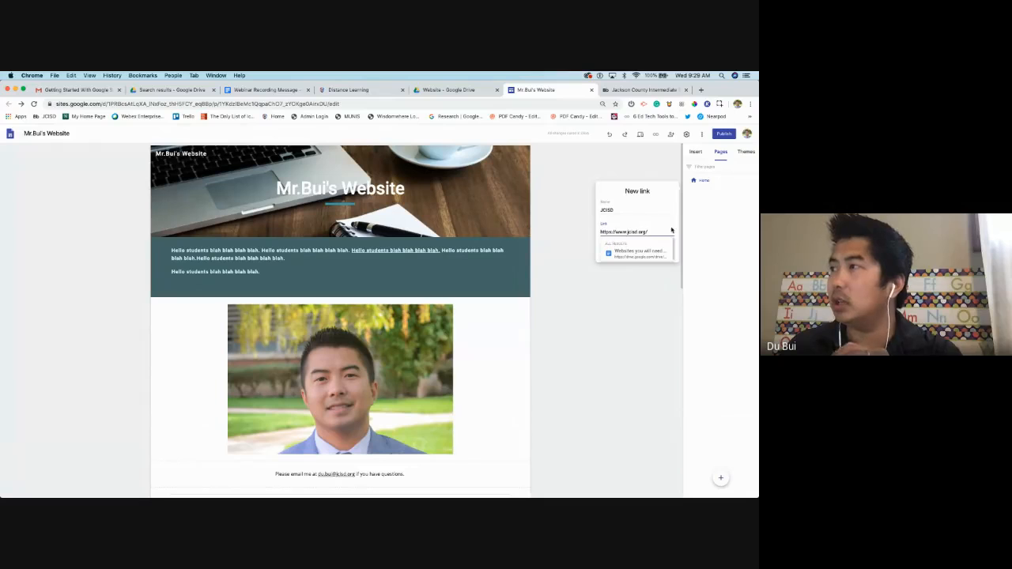
click(676, 240)
click(673, 253)
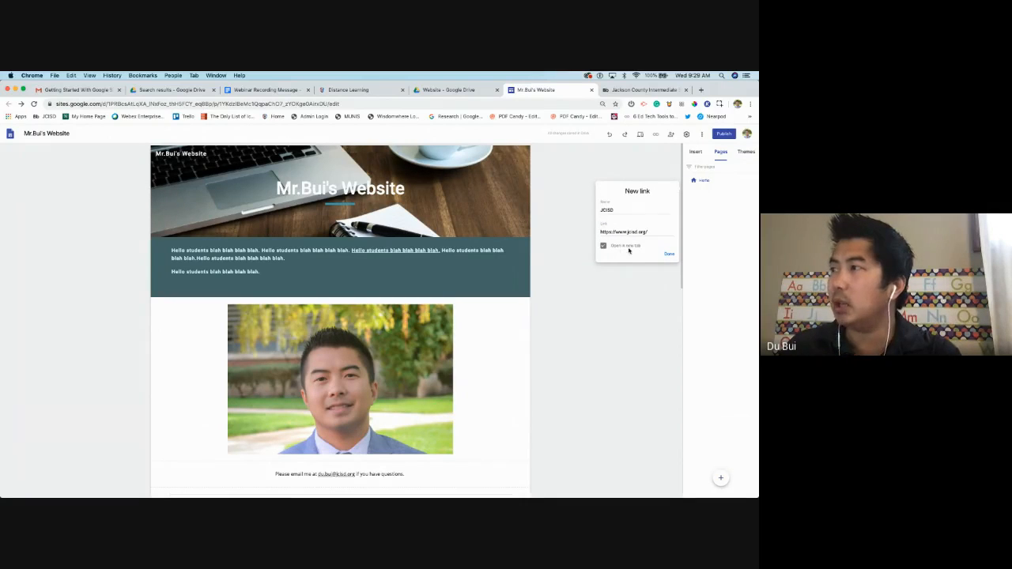
click(673, 254)
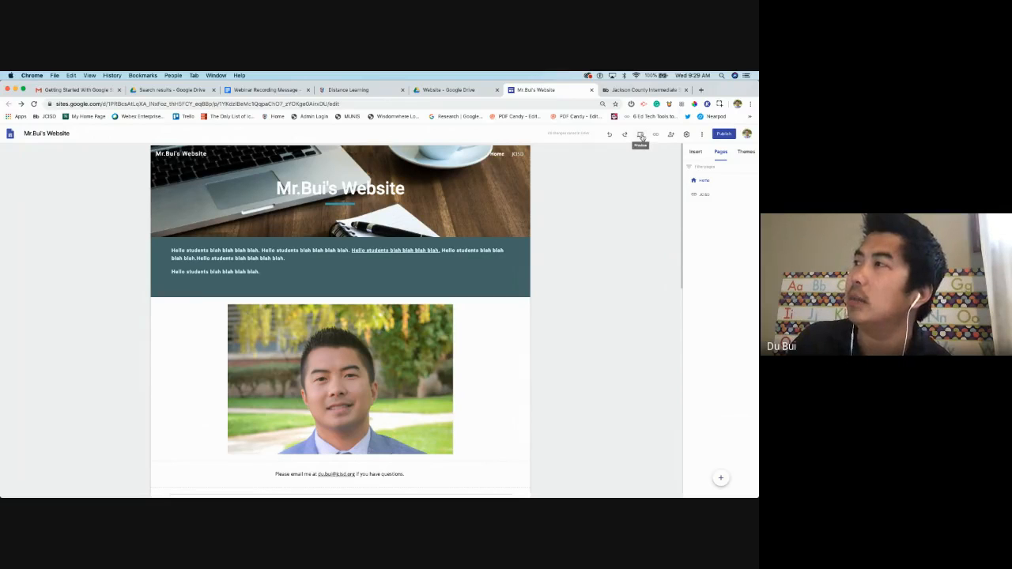
click(641, 135)
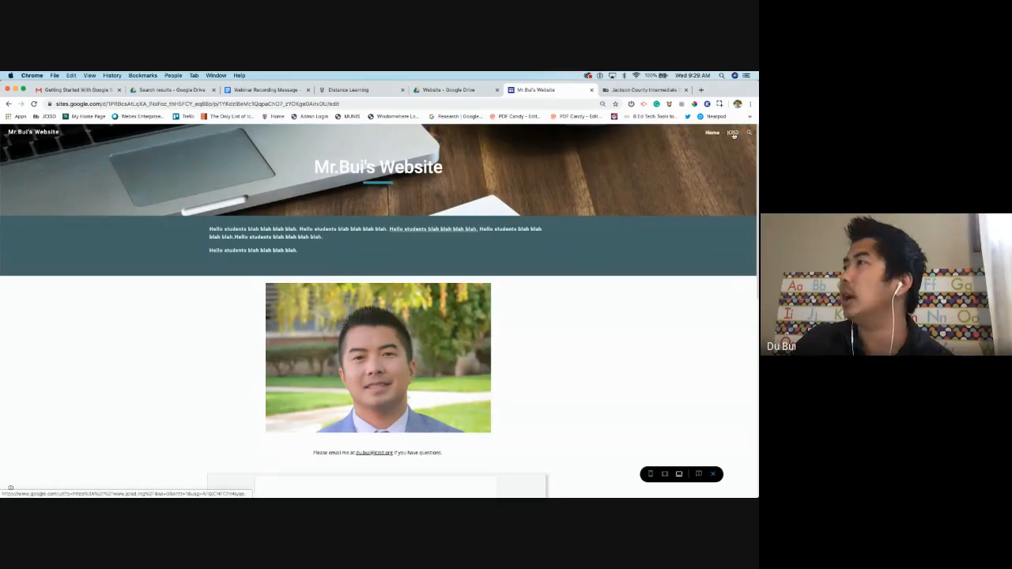
click(733, 133)
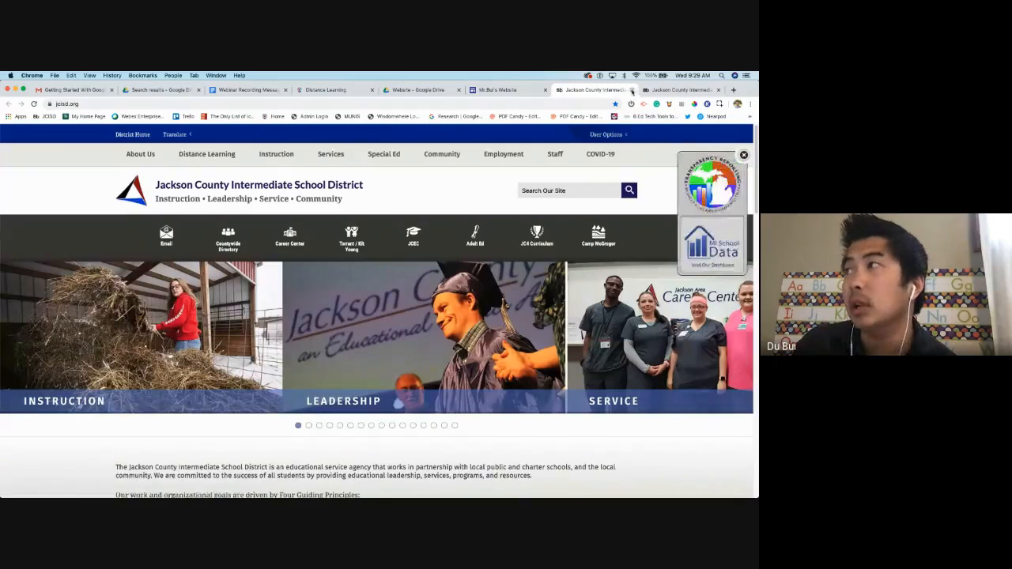
click(632, 90)
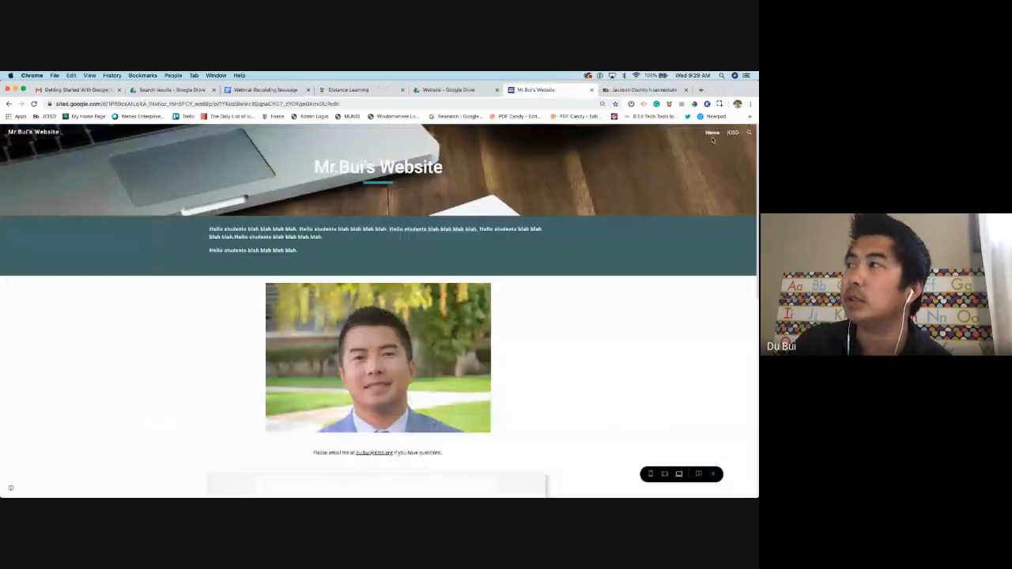
click(716, 474)
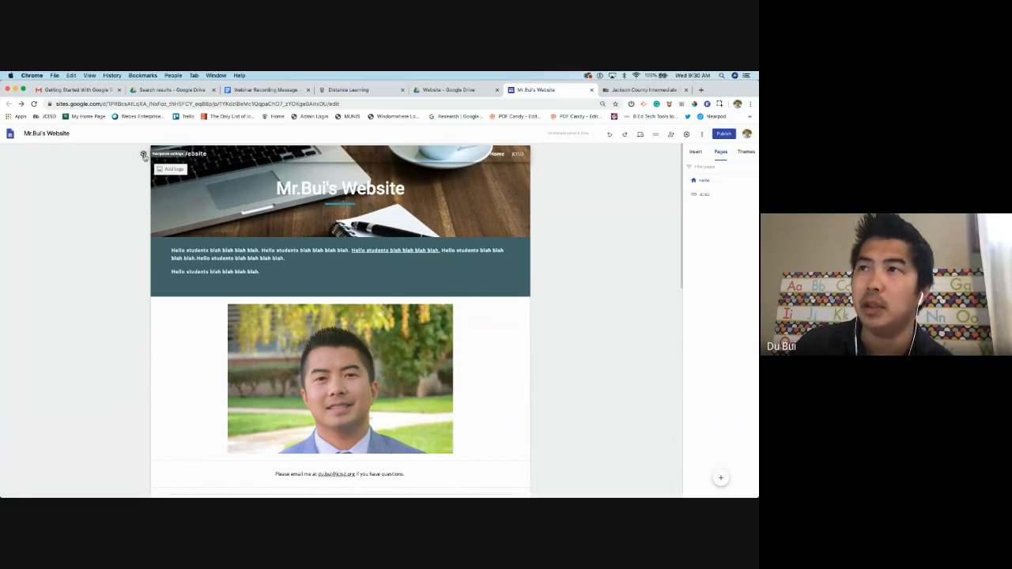
click(144, 155)
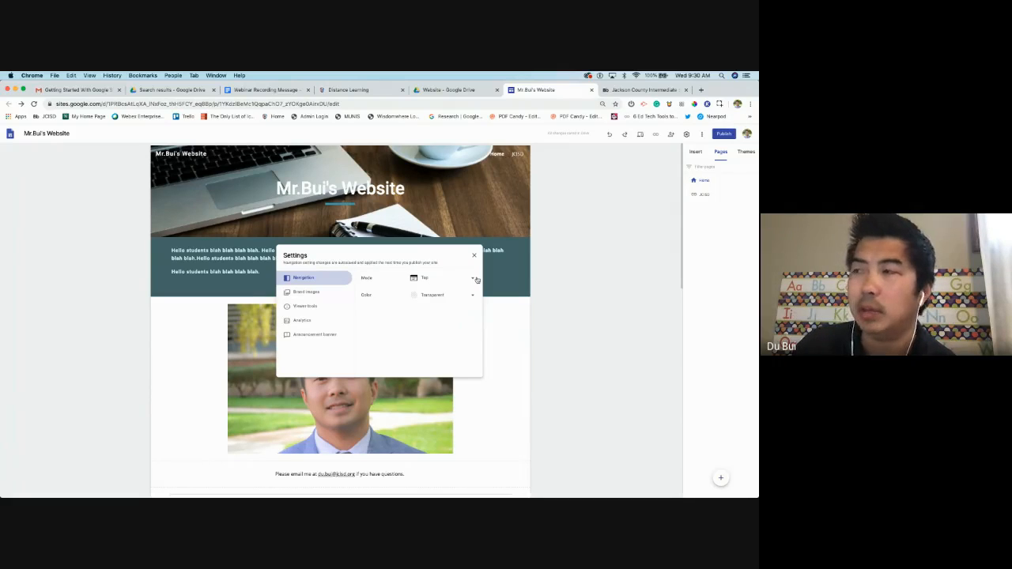
click(475, 279)
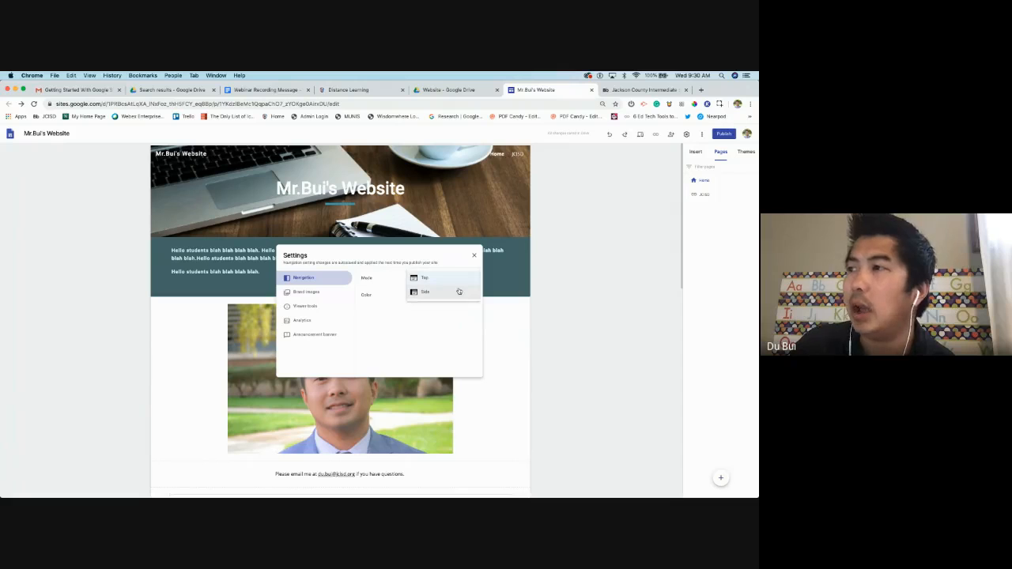
click(457, 293)
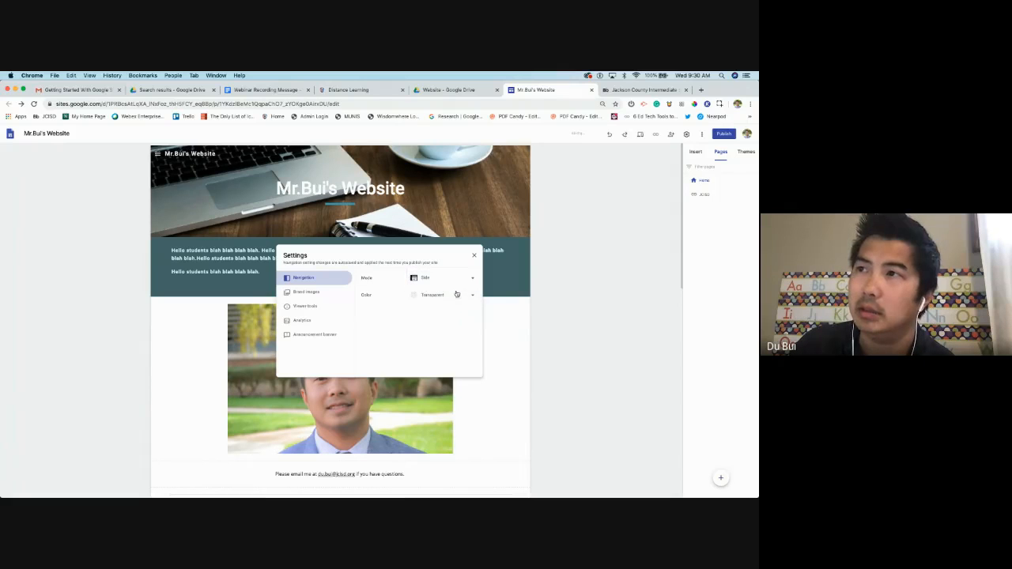
click(595, 243)
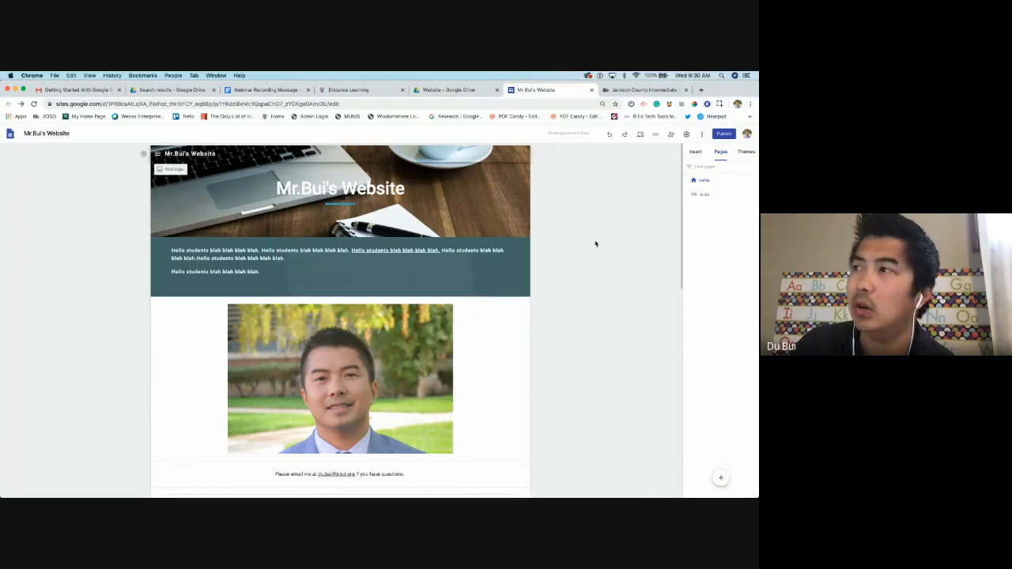
click(153, 155)
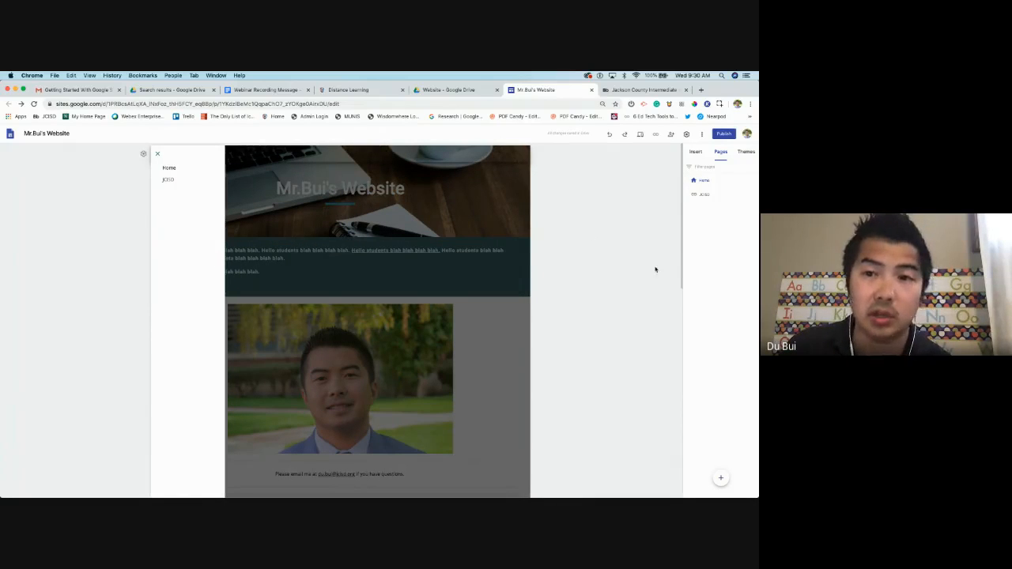
click(599, 280)
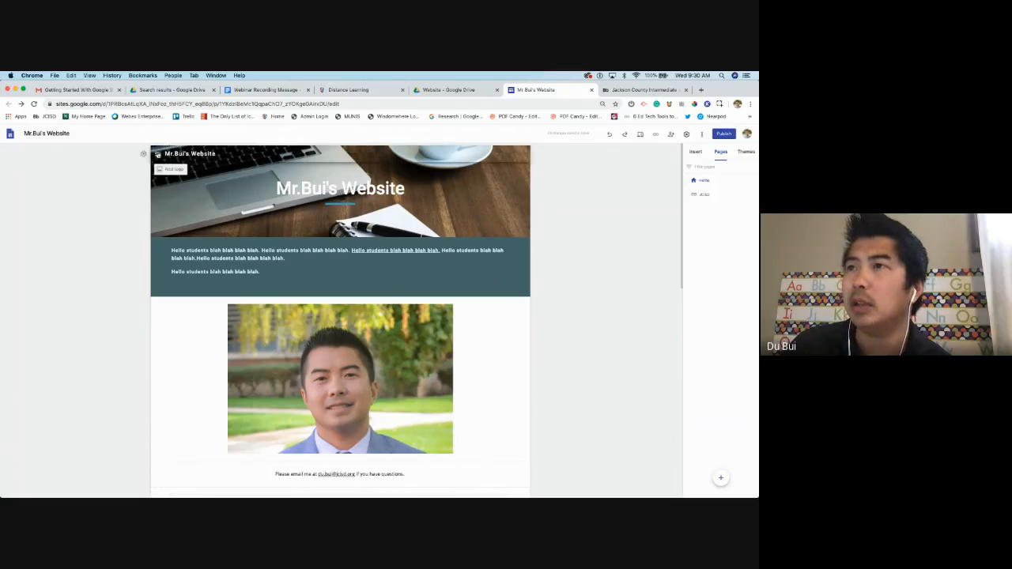
click(160, 154)
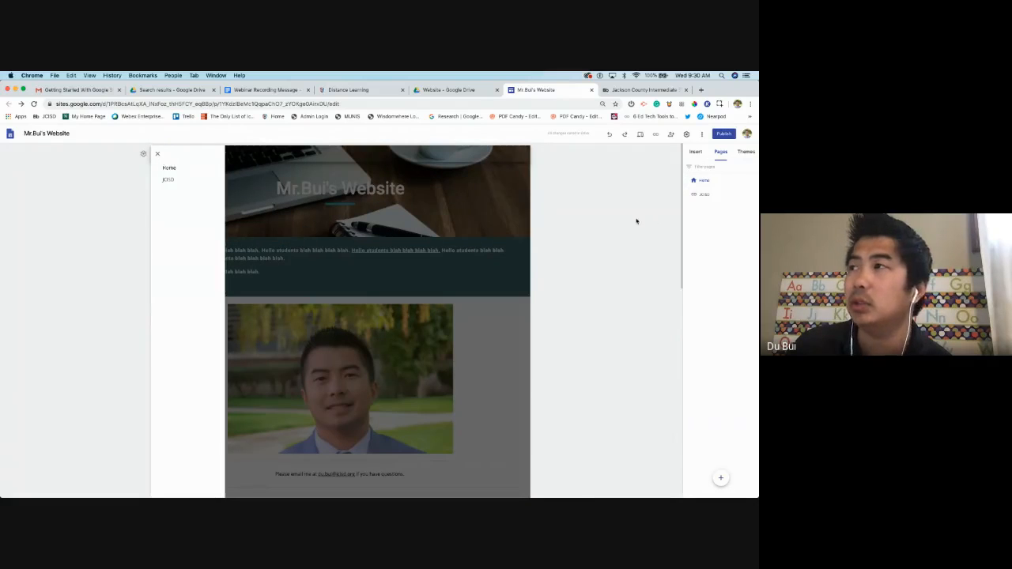
click(591, 213)
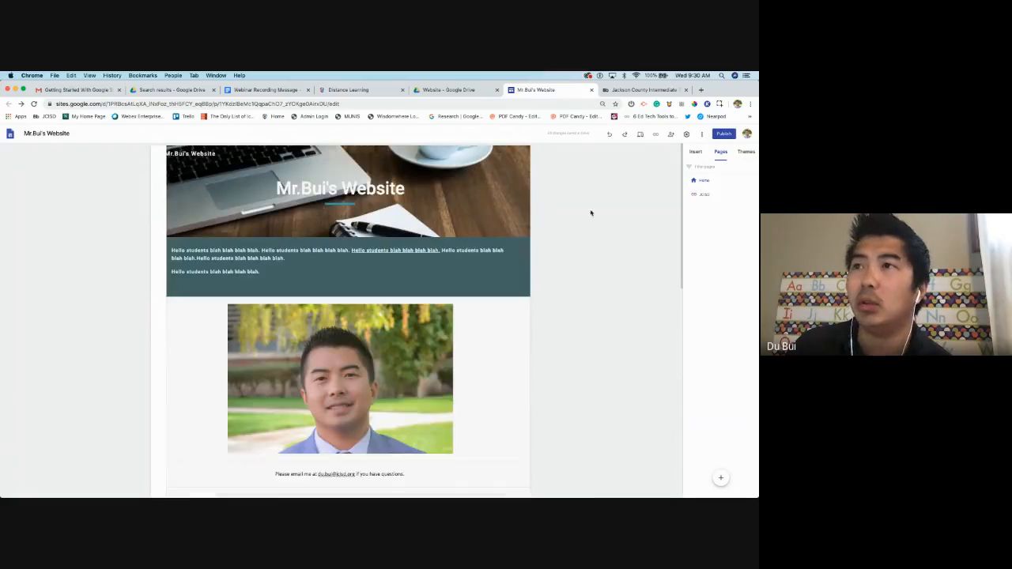
click(145, 156)
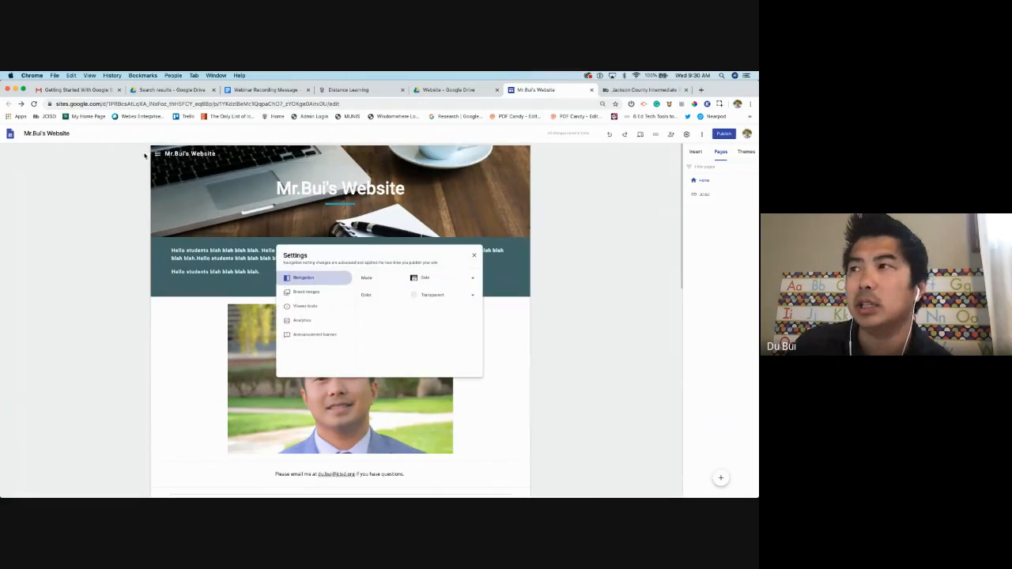
click(447, 279)
click(461, 261)
click(473, 256)
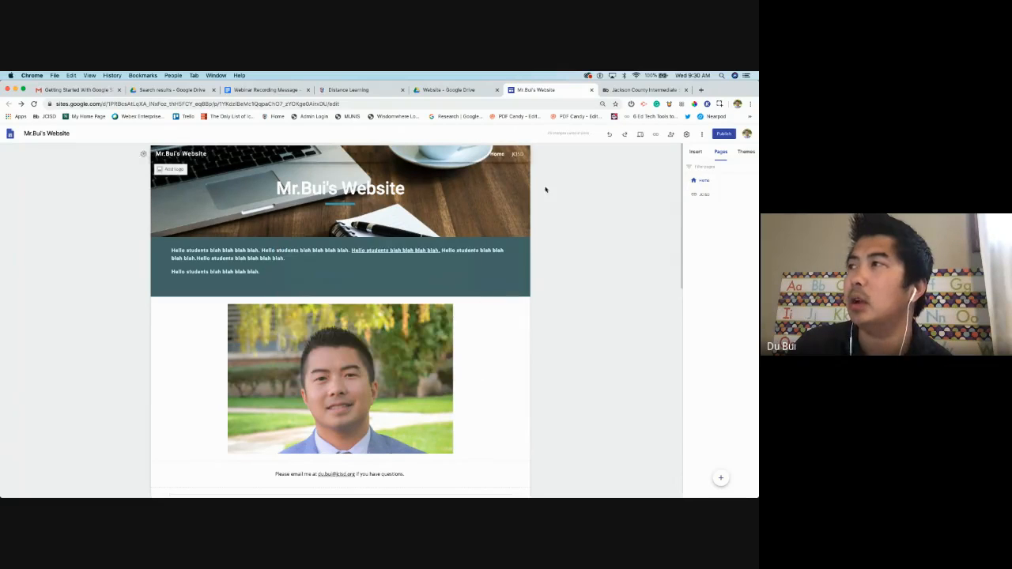
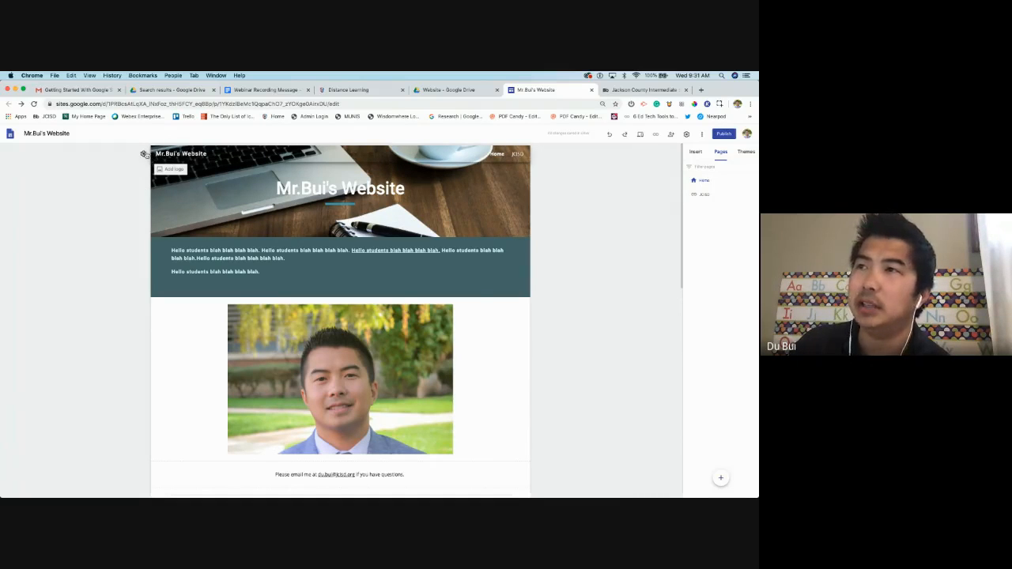
Change the navigation bar colour from Transparent to Black, then recheck that Black stays selected
click(144, 154)
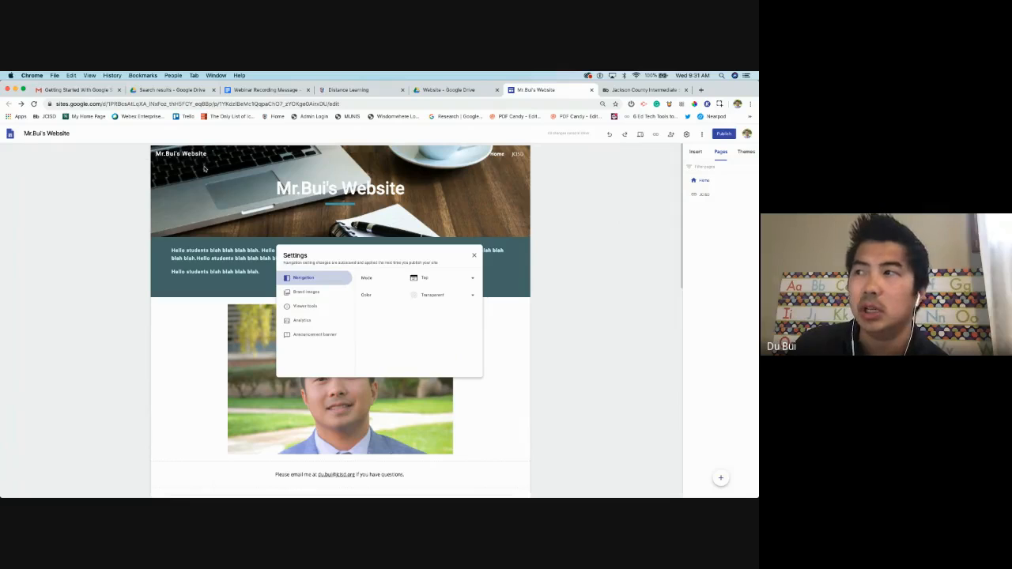
click(415, 297)
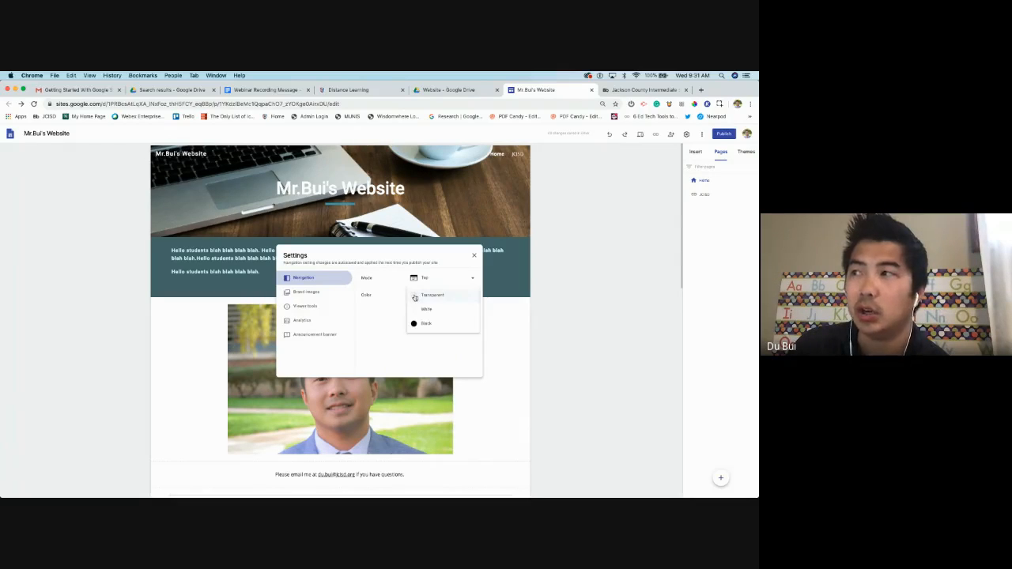
click(438, 324)
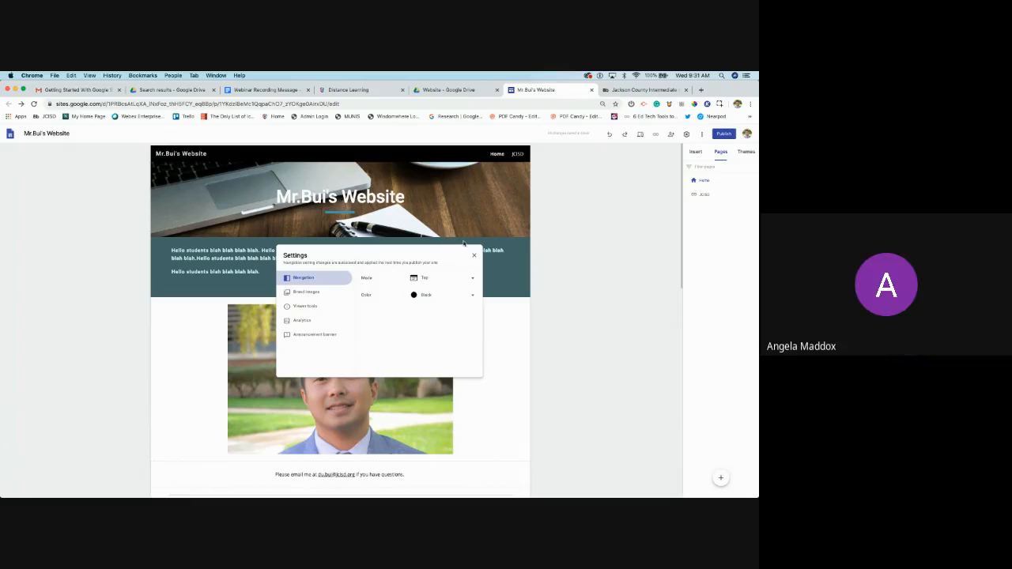
click(474, 255)
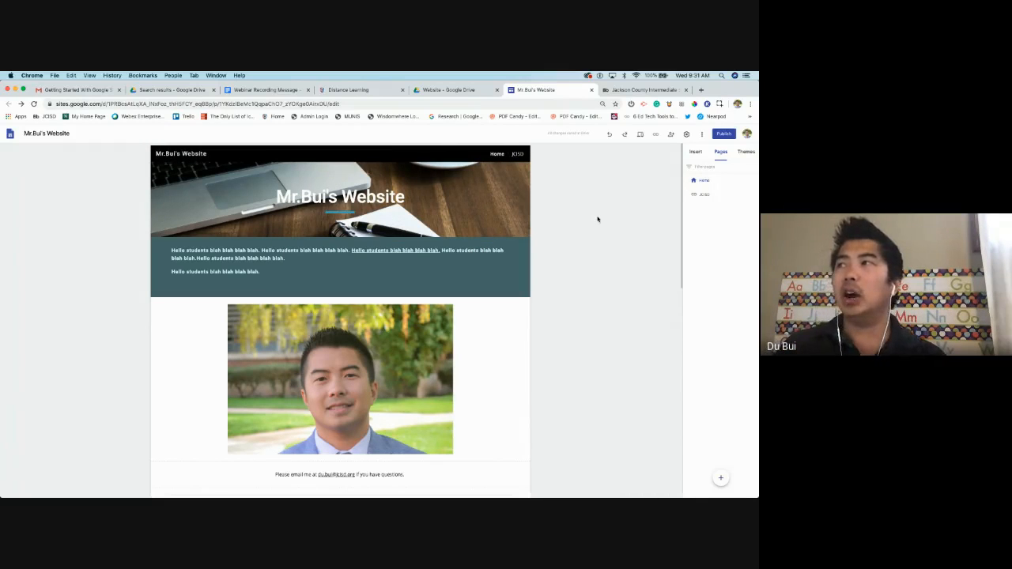
mouse_move(411, 215)
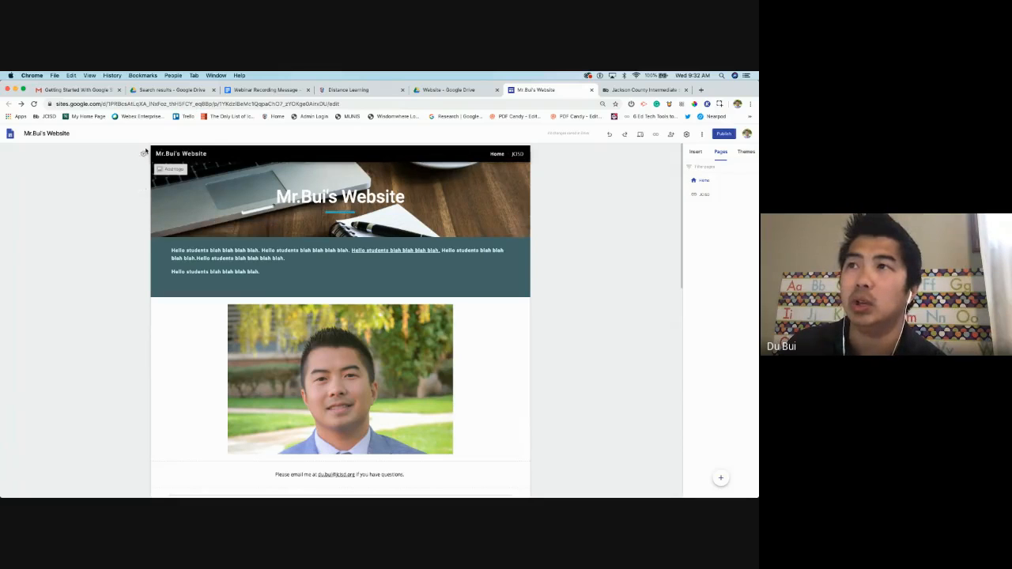
click(144, 154)
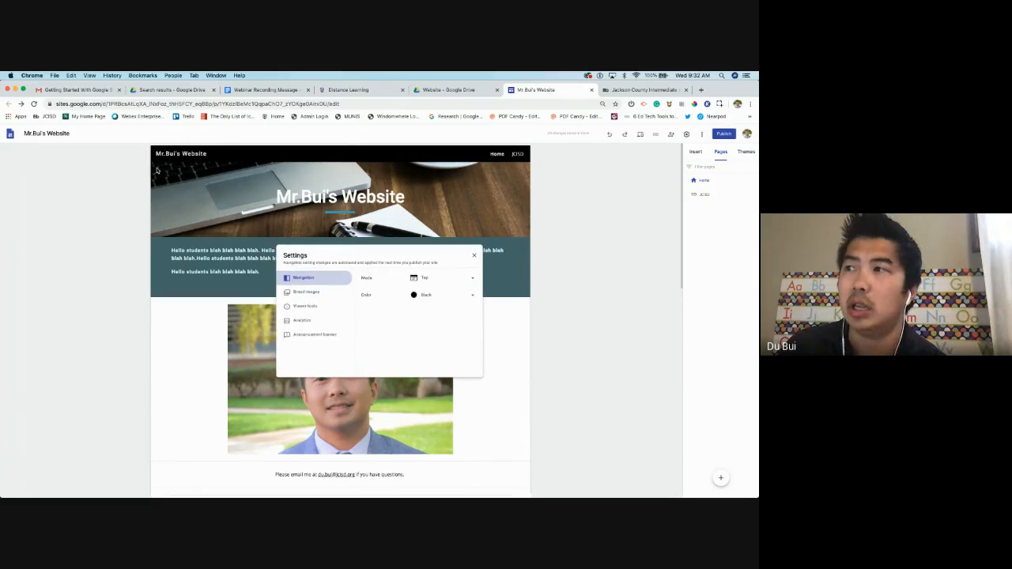
click(416, 297)
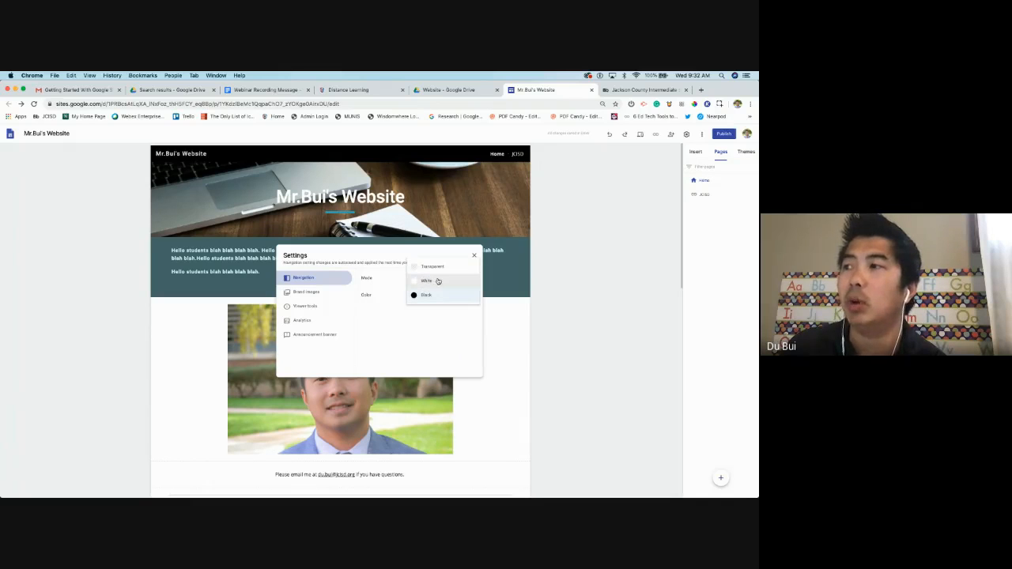
click(425, 322)
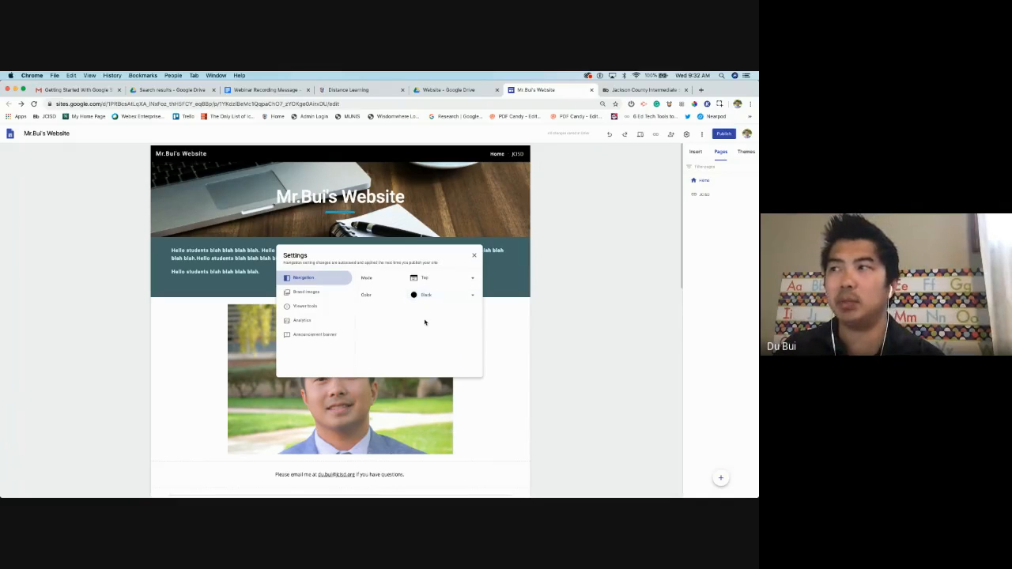
click(472, 257)
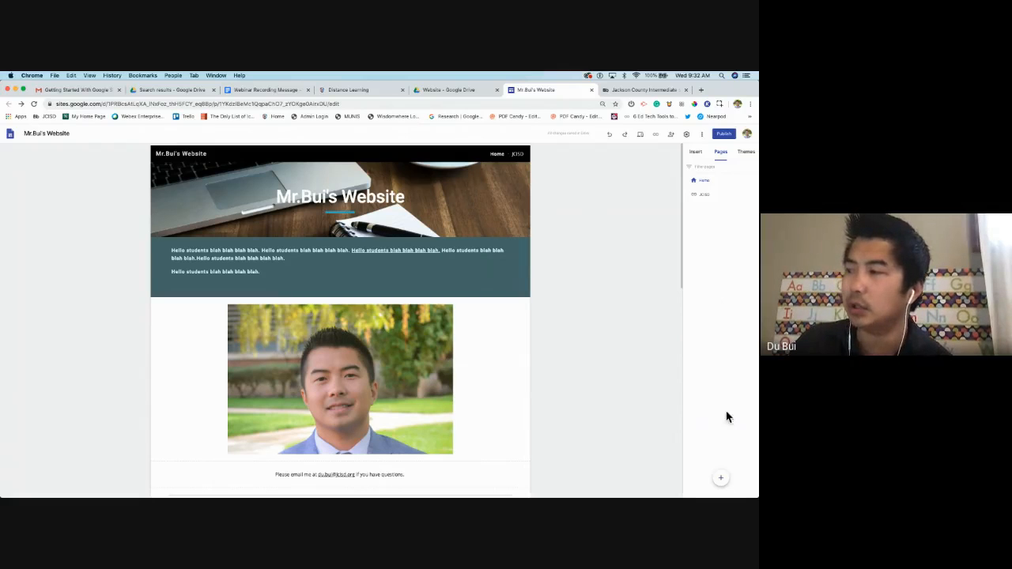
Create a new page named 'Learning Resources', briefly viewing its advanced options
mouse_move(722, 479)
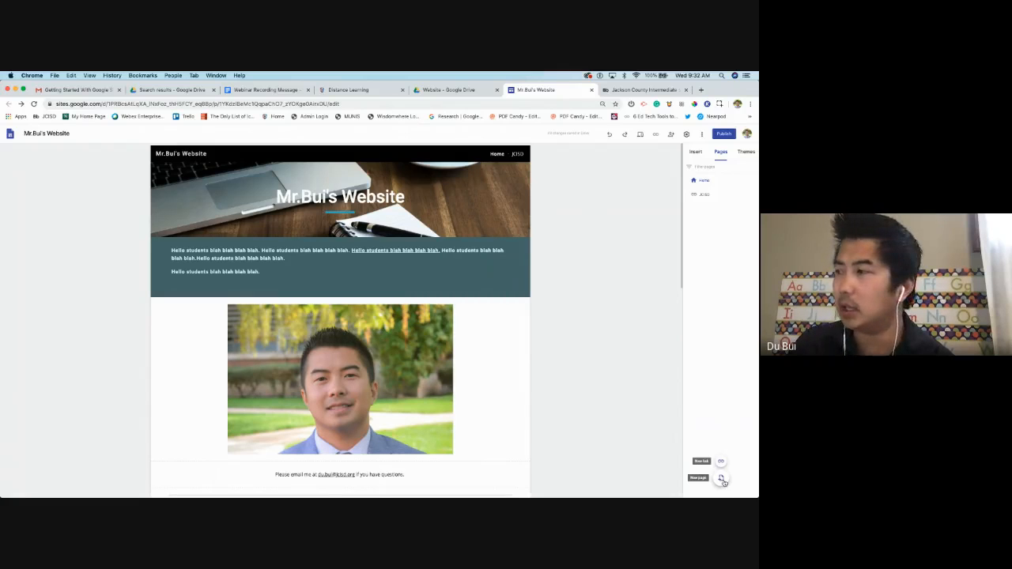
click(721, 479)
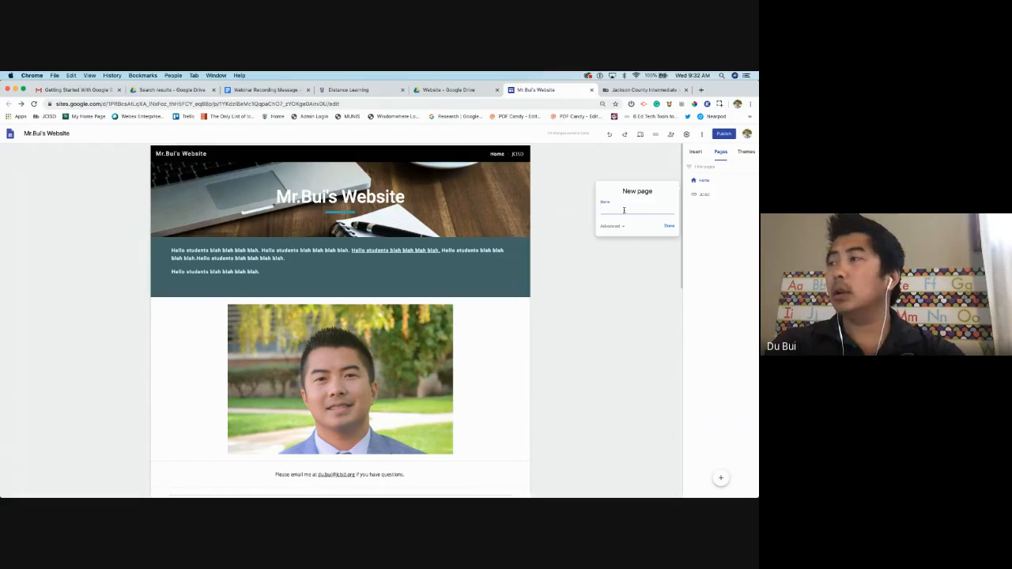
text(Learning)
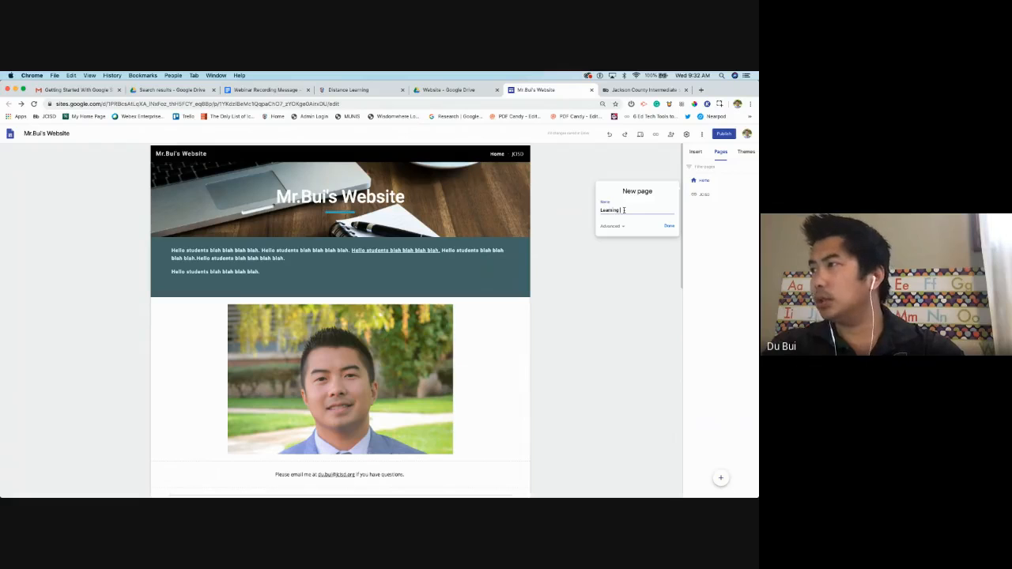
text( Resources)
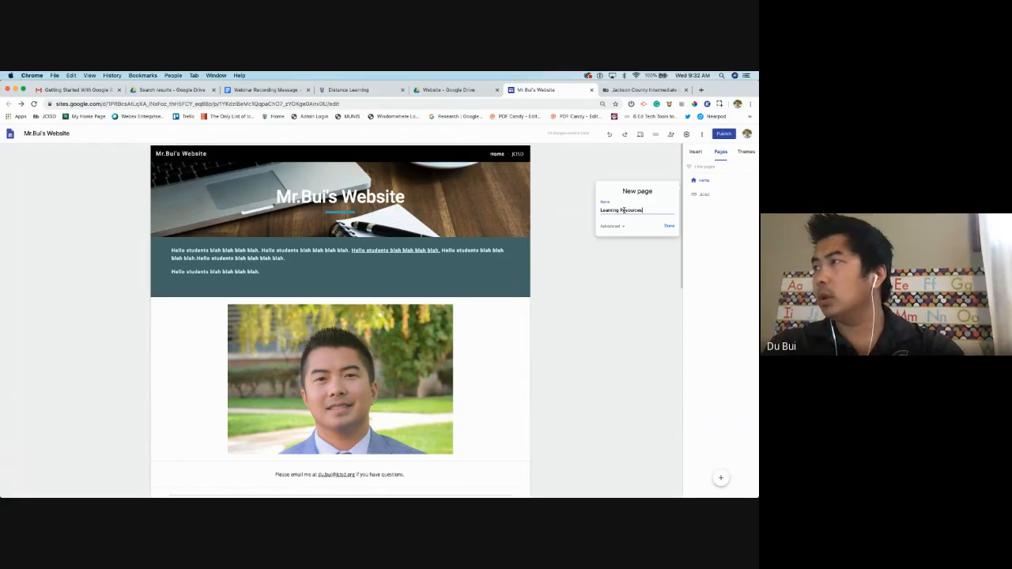
click(610, 226)
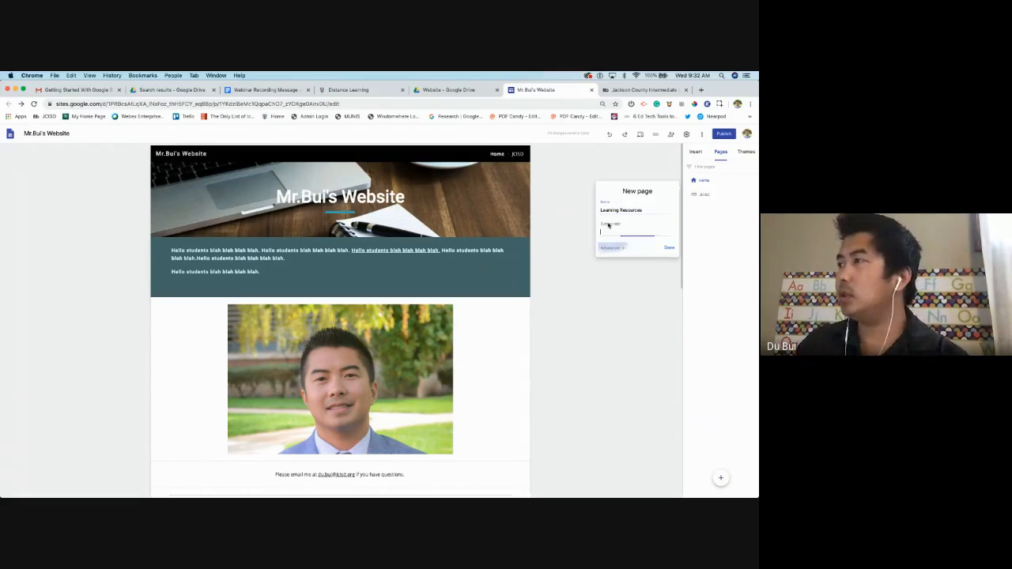
click(672, 250)
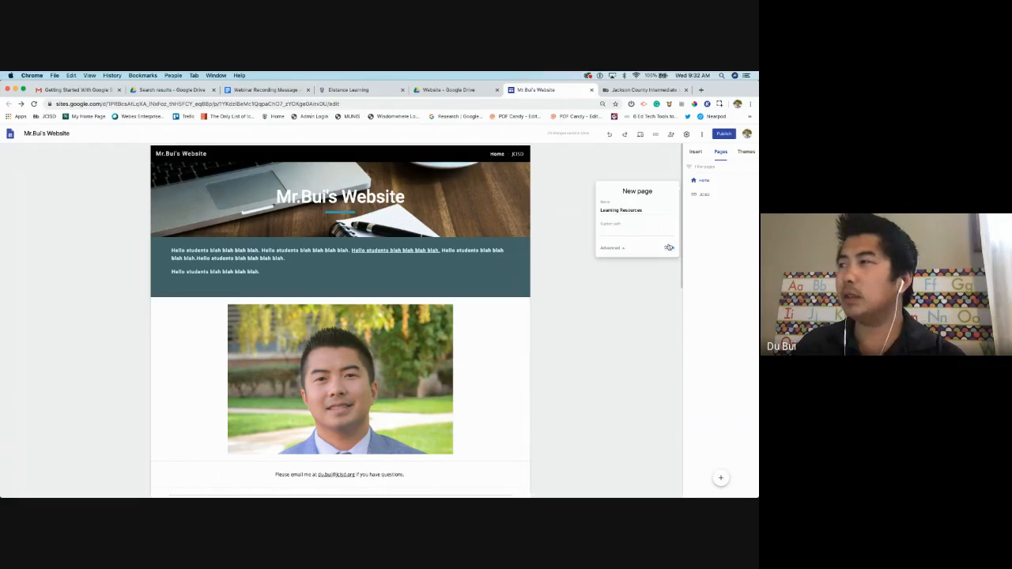
click(619, 247)
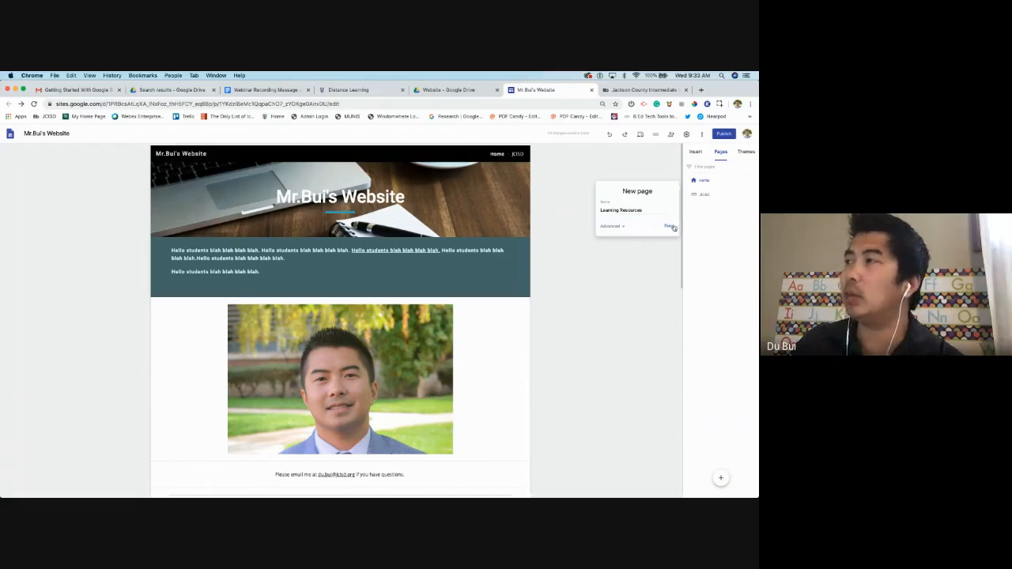
click(669, 226)
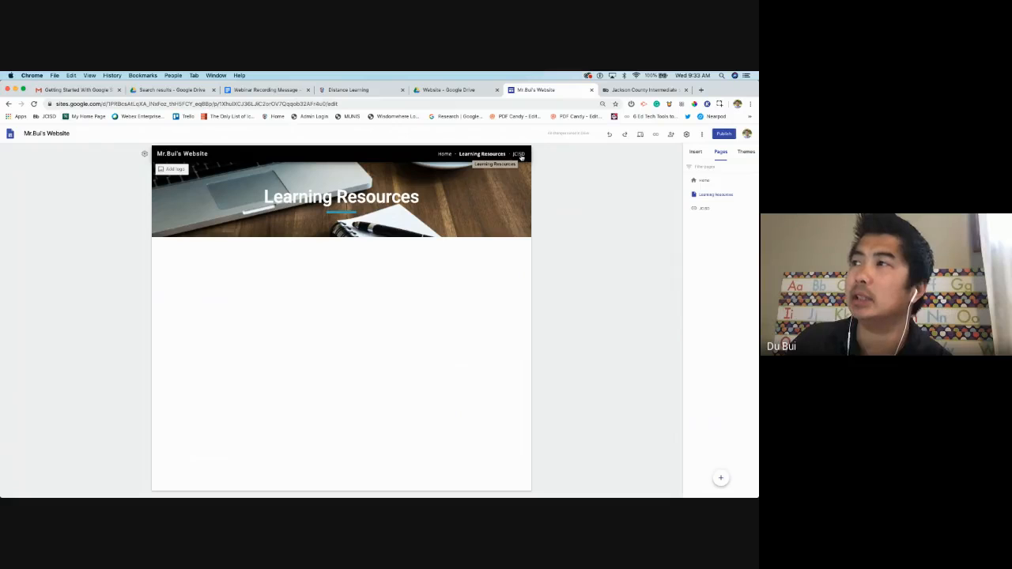
Test the JCISD link, then drag pages so Learning Resources follows JCISD in the order
click(519, 155)
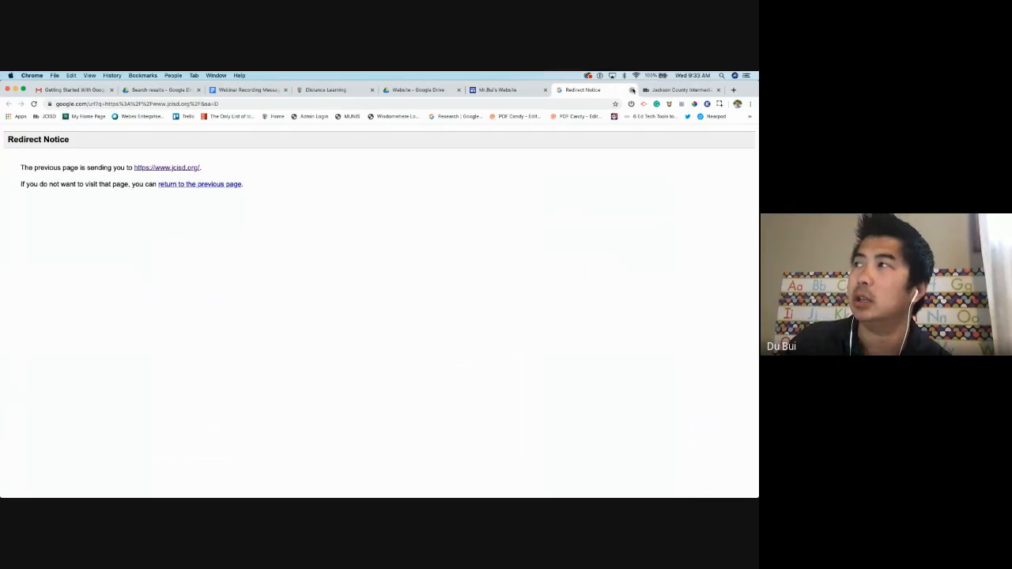
click(632, 90)
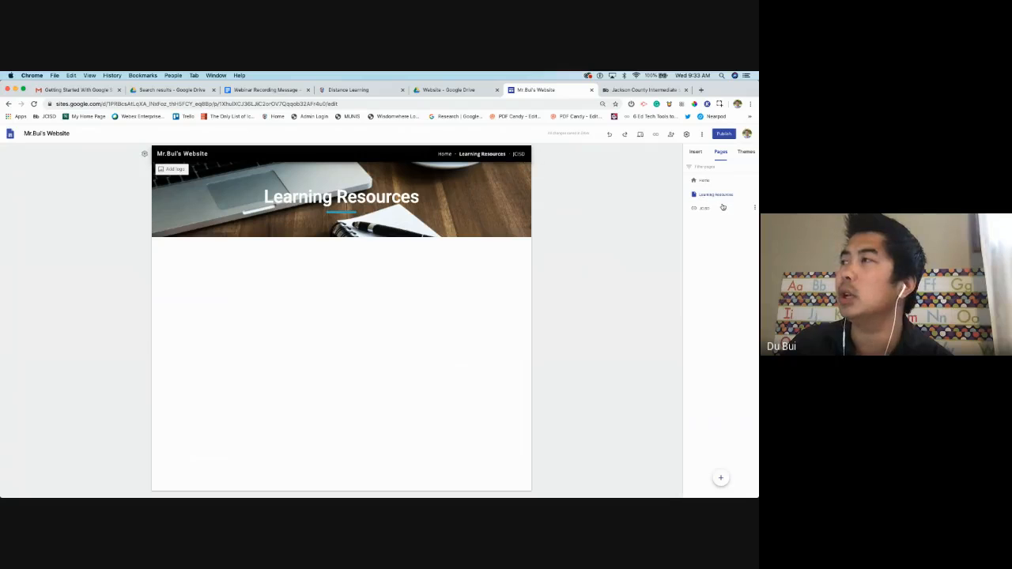
drag(721, 205, 719, 193)
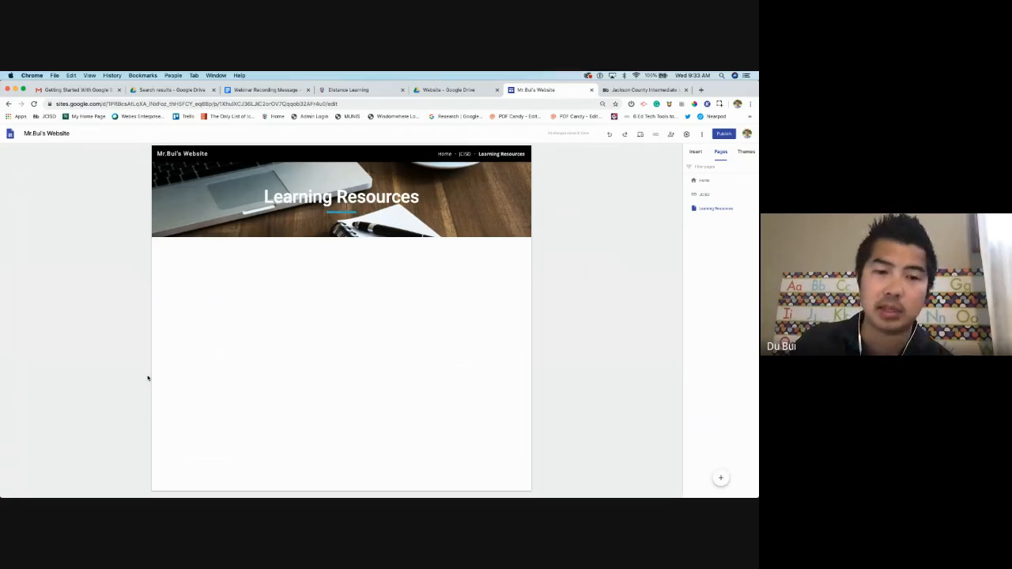
right_click(720, 210)
mouse_move(725, 222)
mouse_down()
mouse_move(716, 233)
mouse_move(704, 190)
mouse_move(710, 217)
mouse_up()
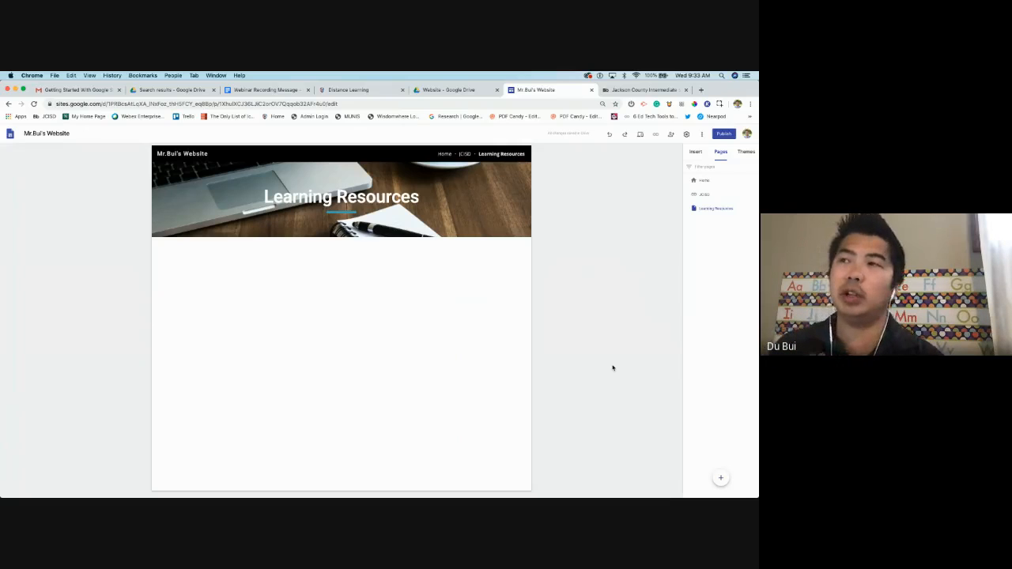
Bring up the Embed from the web dialog on the empty page, checking Embed code before returning to By URL
double_click(334, 272)
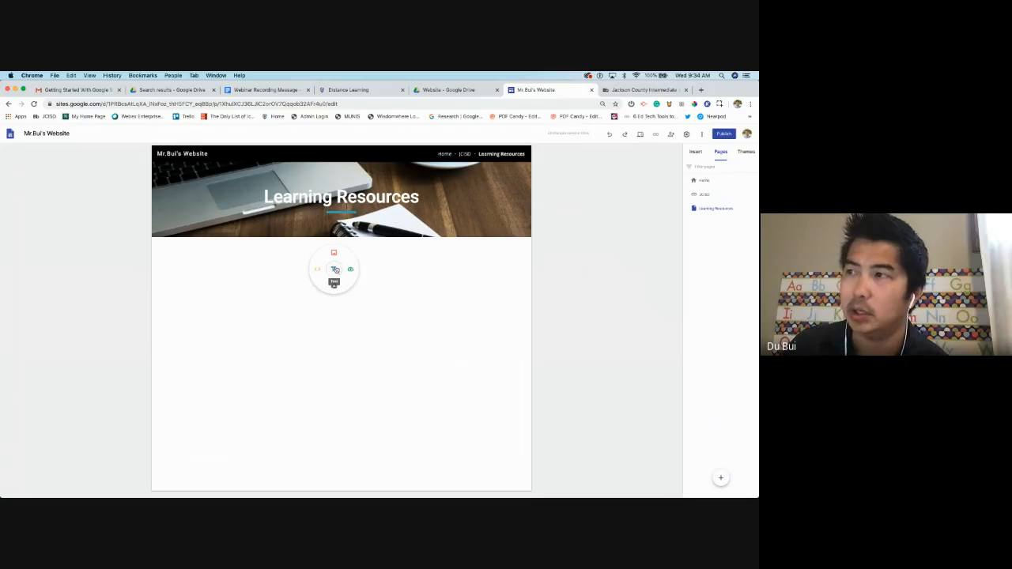
click(319, 270)
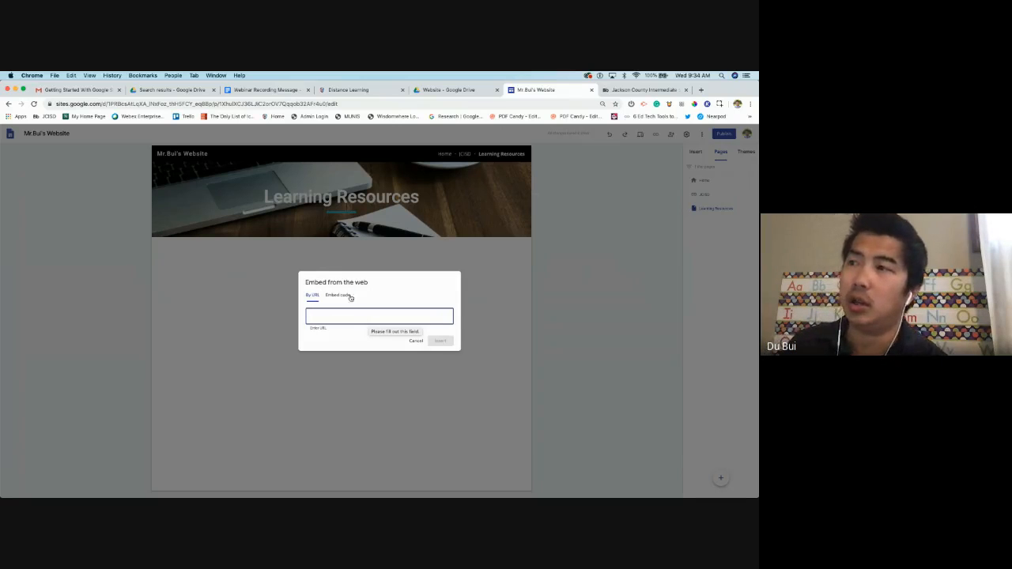
click(344, 295)
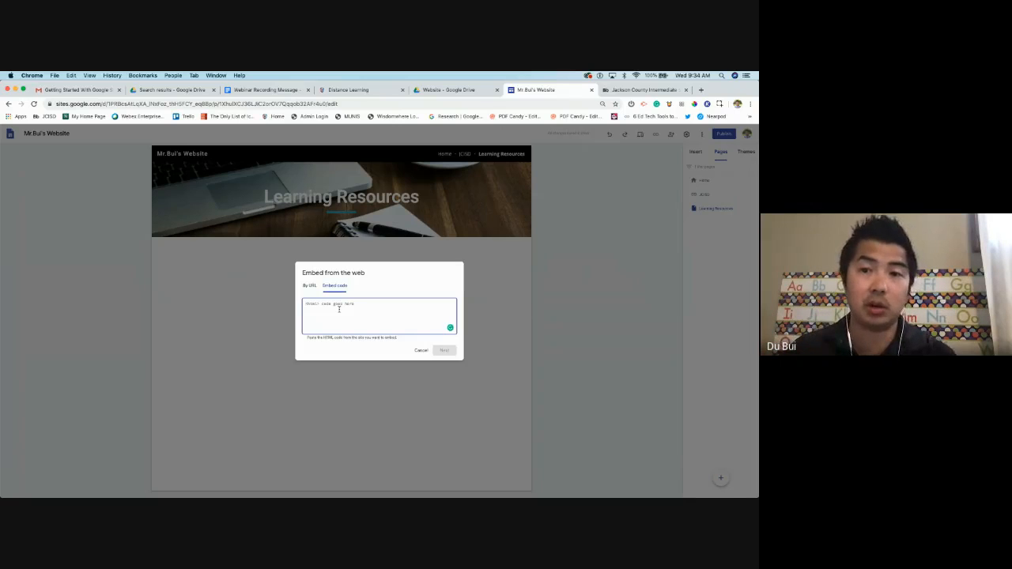
click(311, 286)
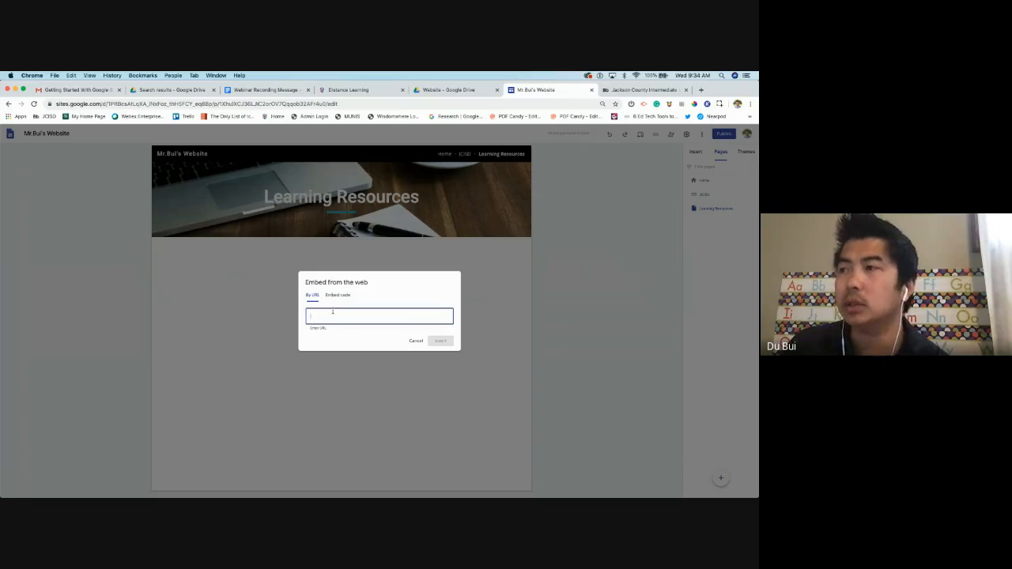
Go to youtube.com and search for 'waterfall video'
click(648, 94)
click(546, 105)
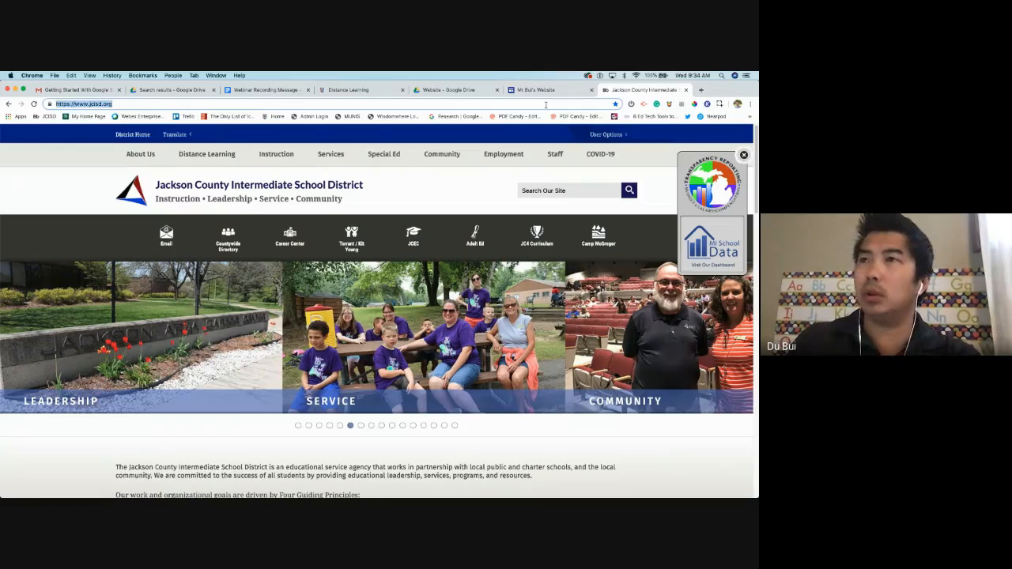
text(youtube.com)
key(Return)
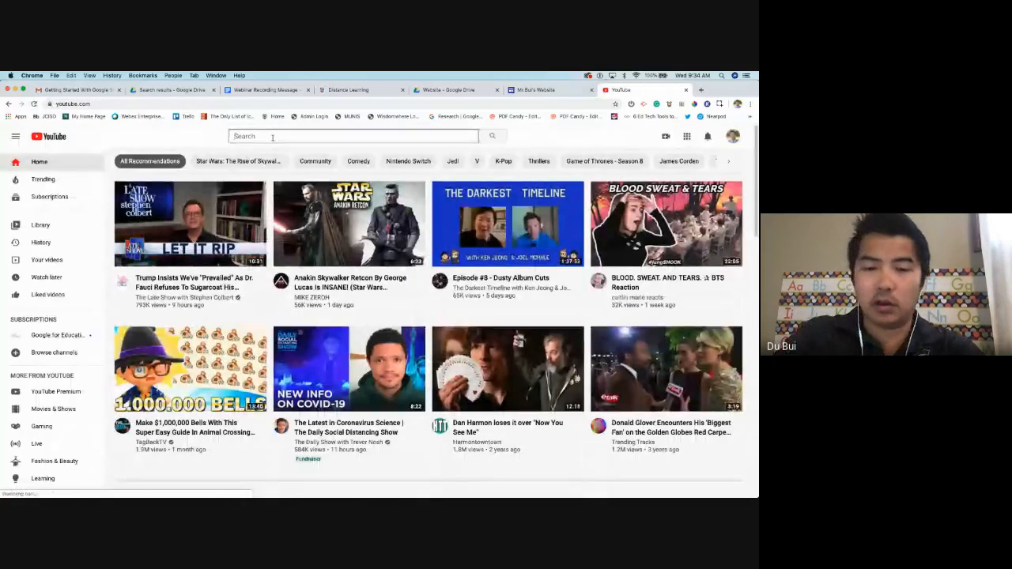
click(273, 137)
text(welcom)
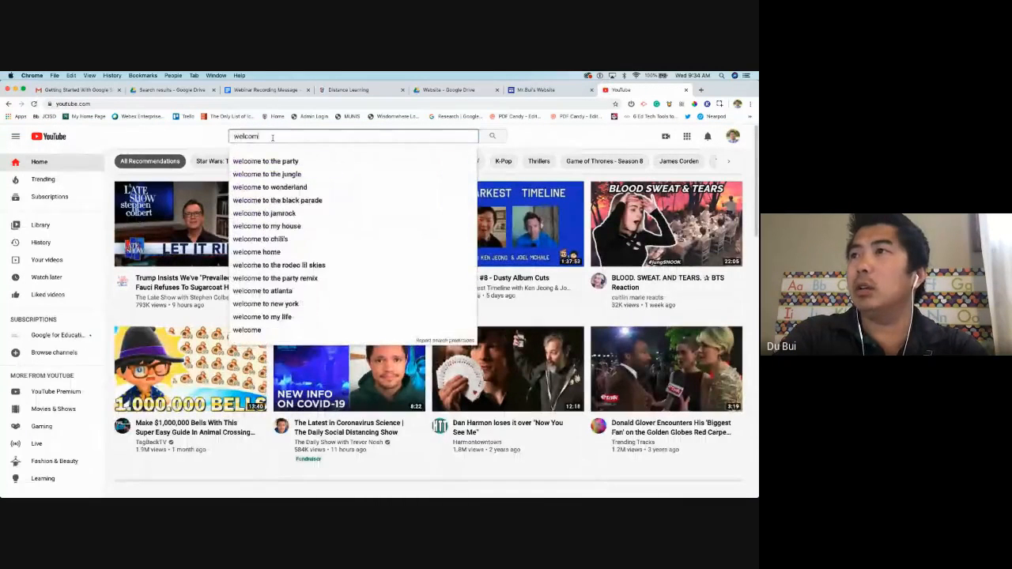
key(BackSpace)
key(BackSpace)
key(BackSpace)
key(BackSpace)
key(BackSpace)
key(BackSpace)
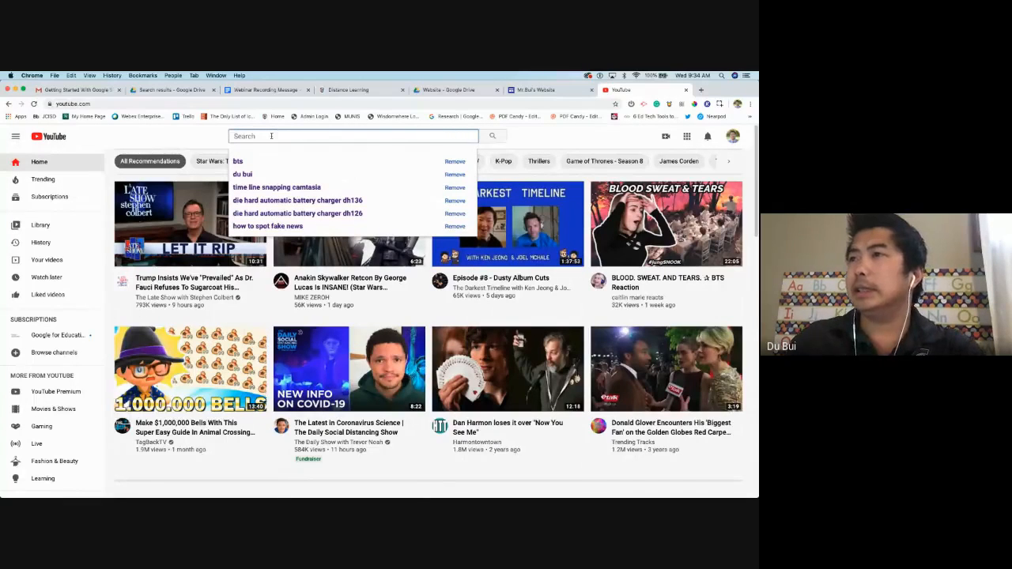
text(wat)
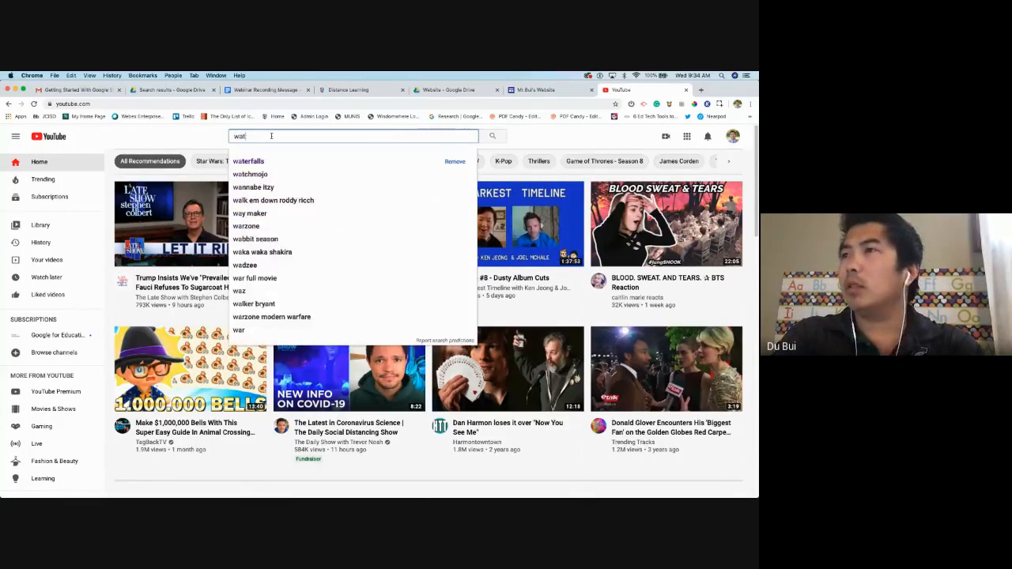
text(erfall vid)
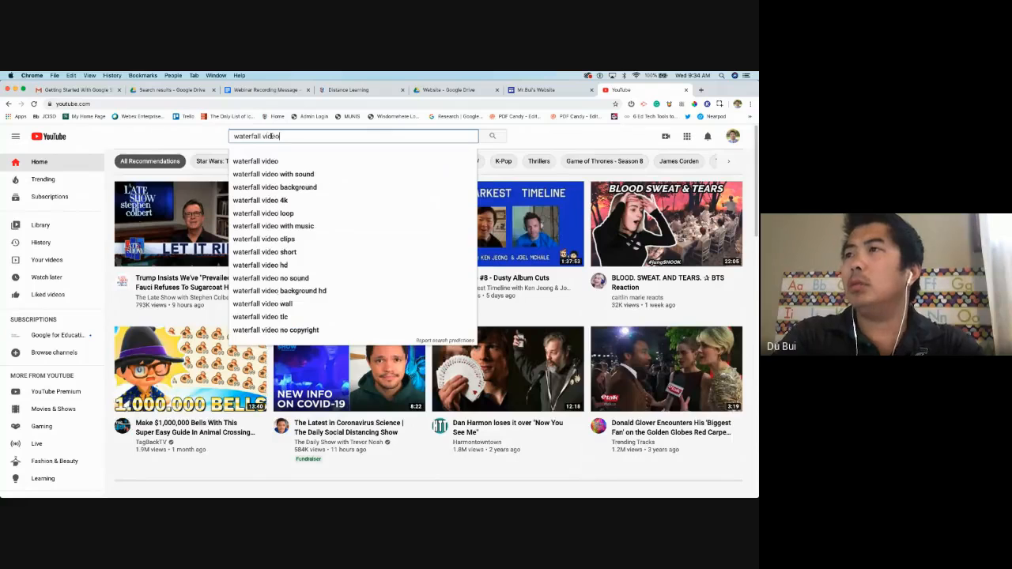
text(eo)
key(Return)
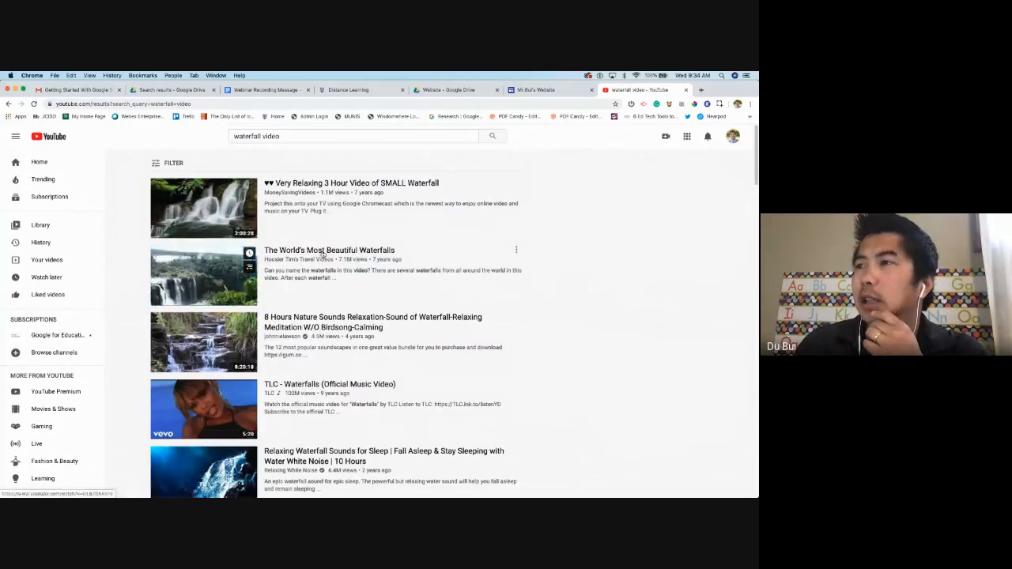
Open 'The World's Most Beautiful Waterfalls', pause it, and copy its web address
click(322, 251)
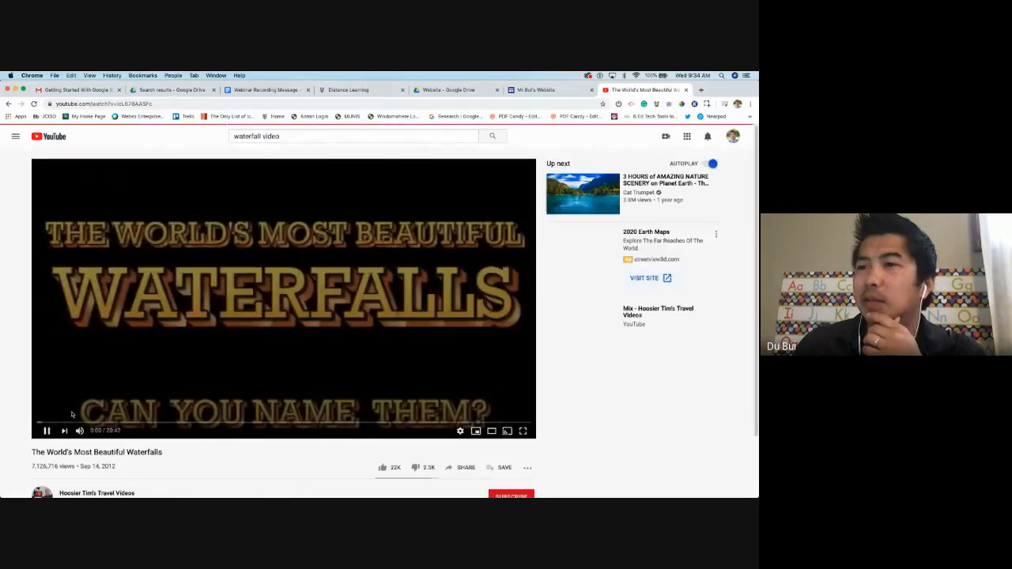
click(131, 369)
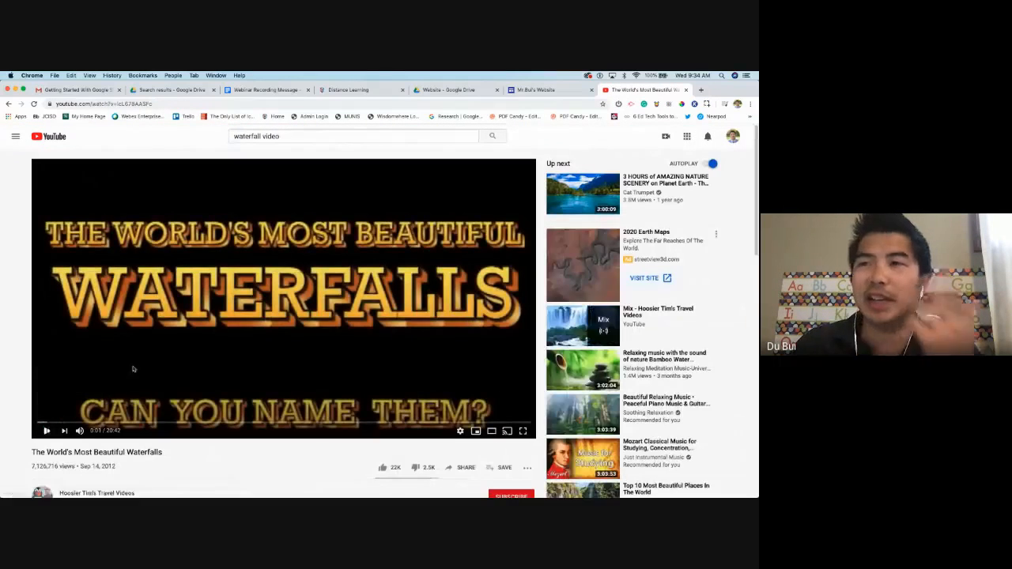
click(193, 102)
right_click(190, 101)
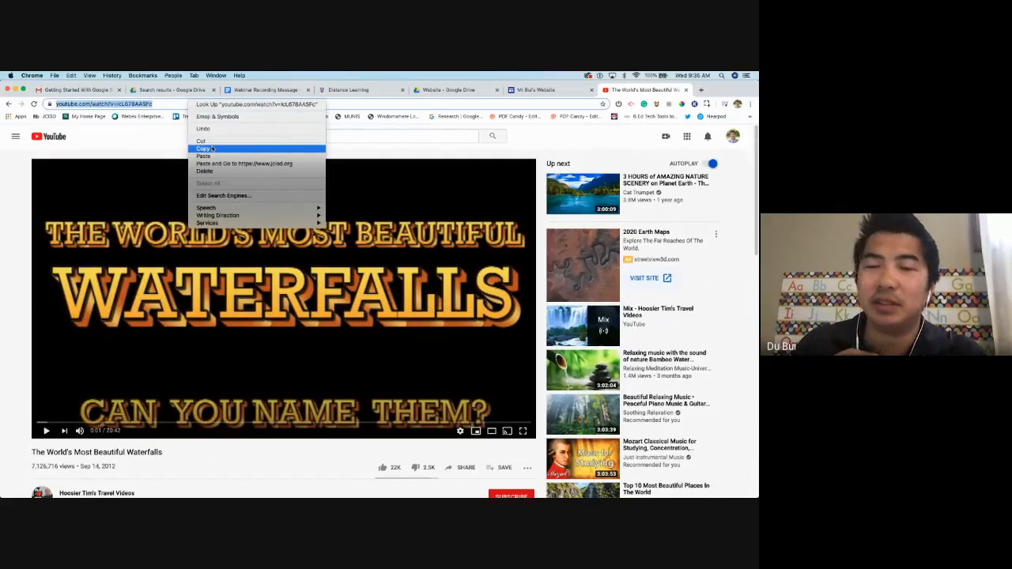
click(211, 148)
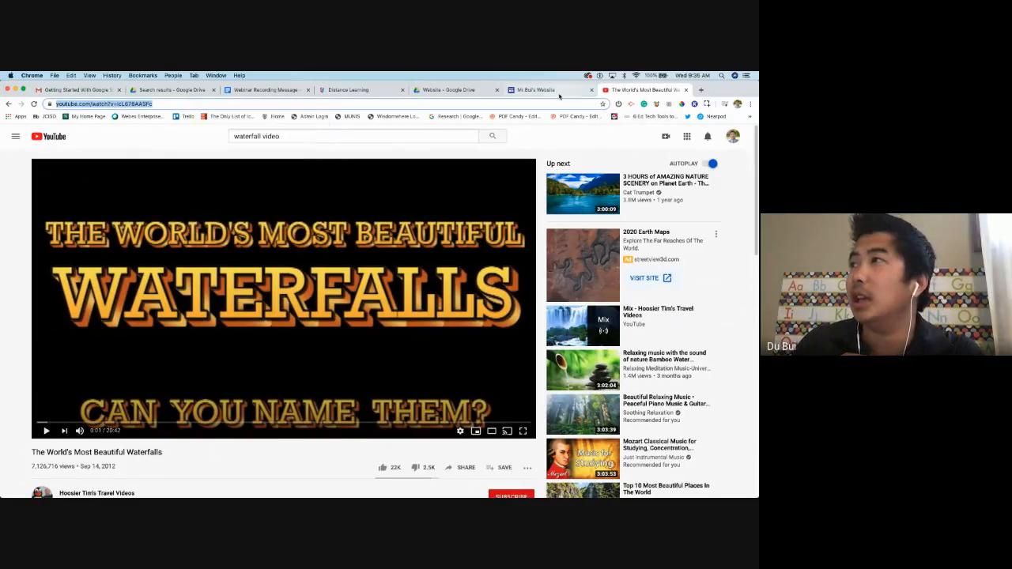
click(556, 92)
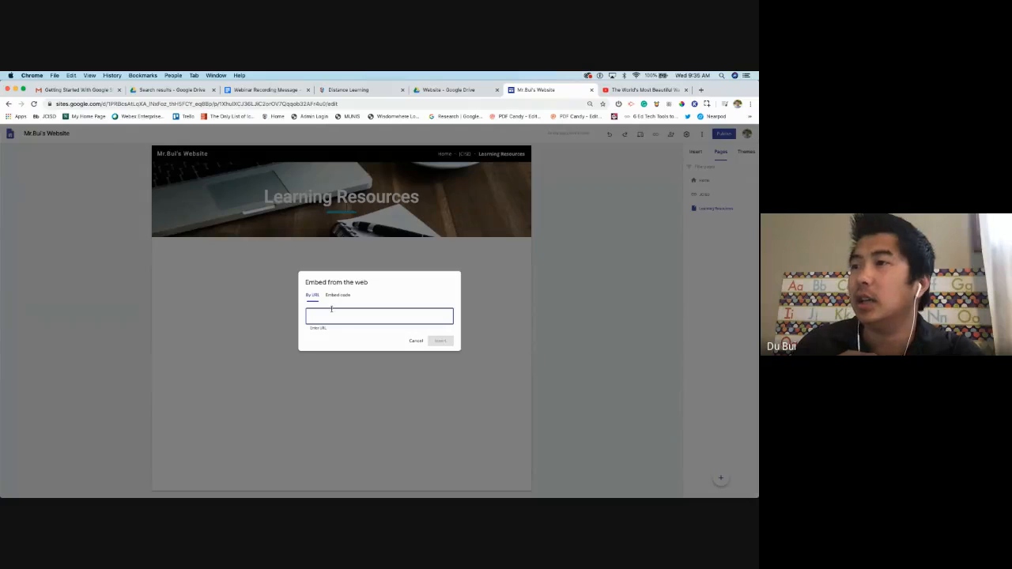
Embed the copied waterfalls YouTube URL and centre the video below the banner
key(super+v)
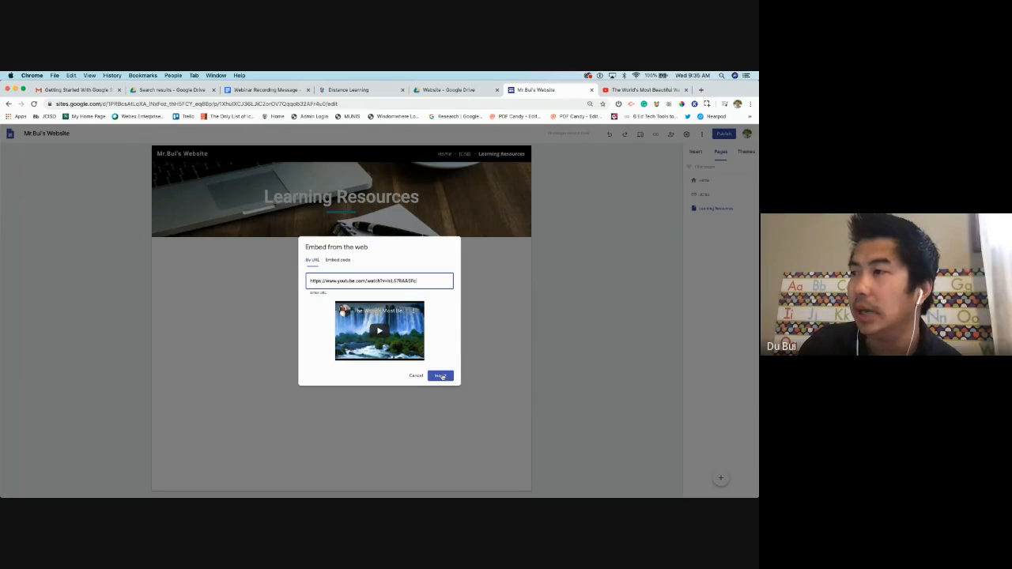
click(440, 376)
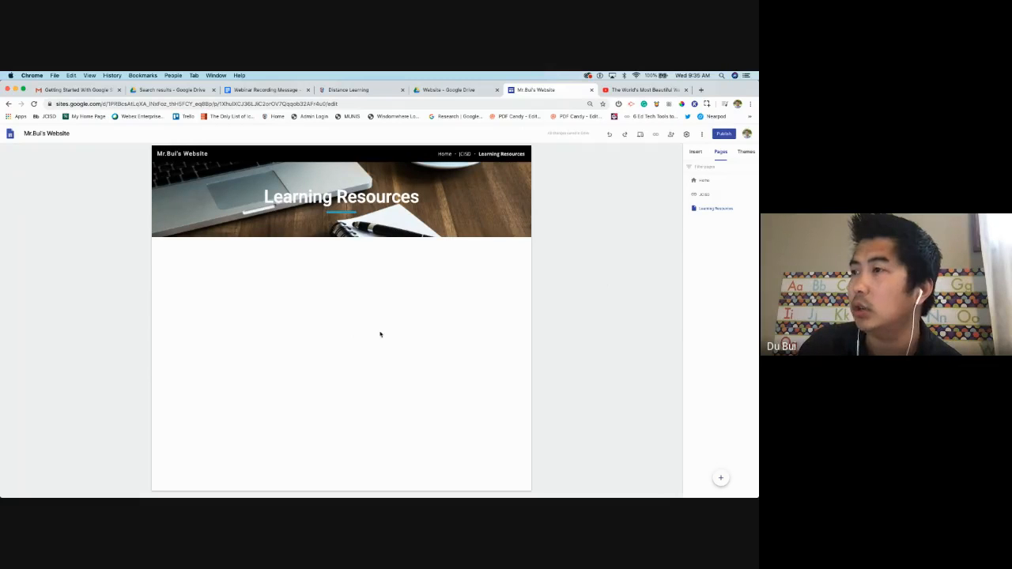
double_click(330, 335)
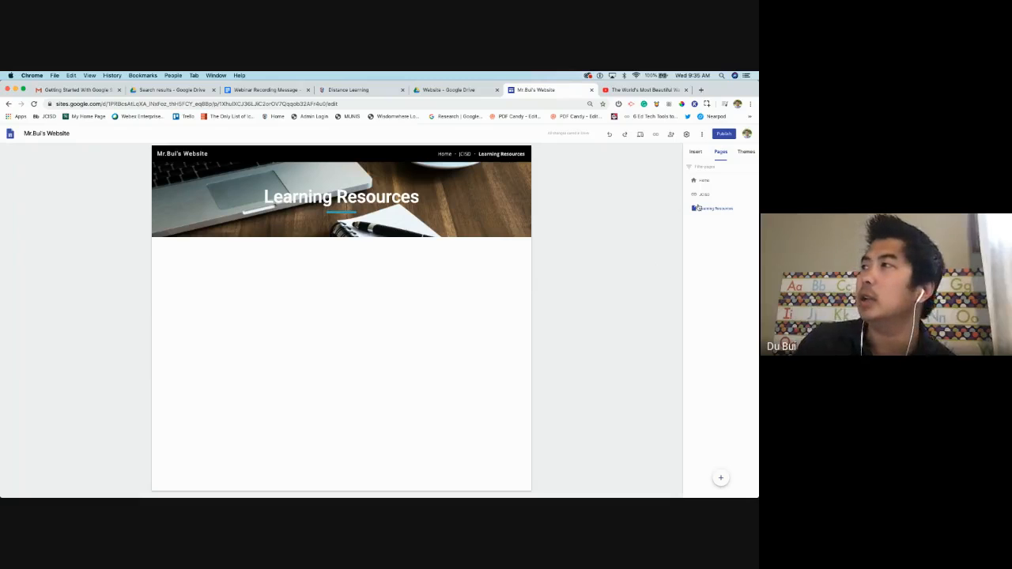
click(697, 151)
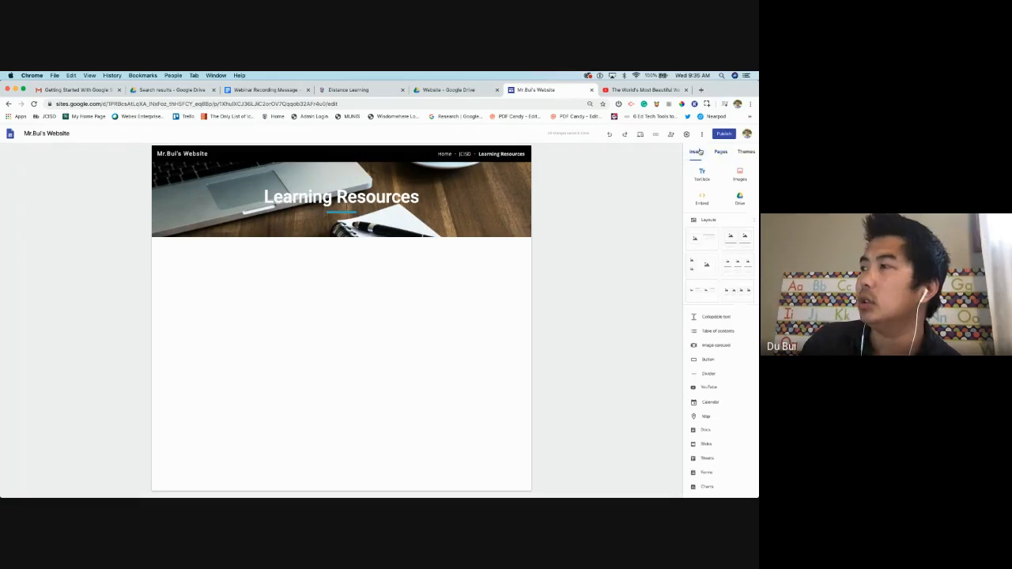
click(700, 201)
right_click(315, 317)
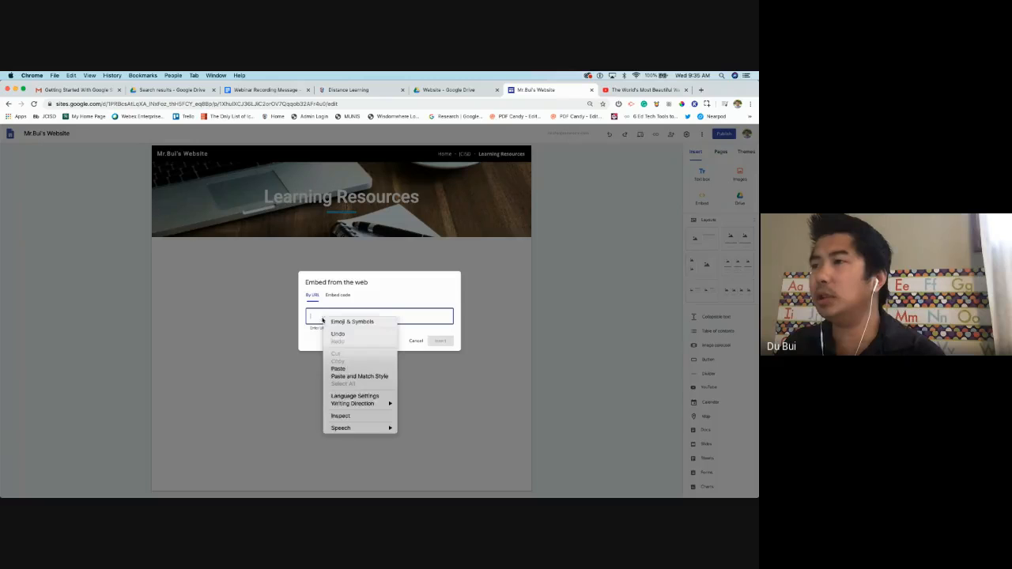
click(340, 369)
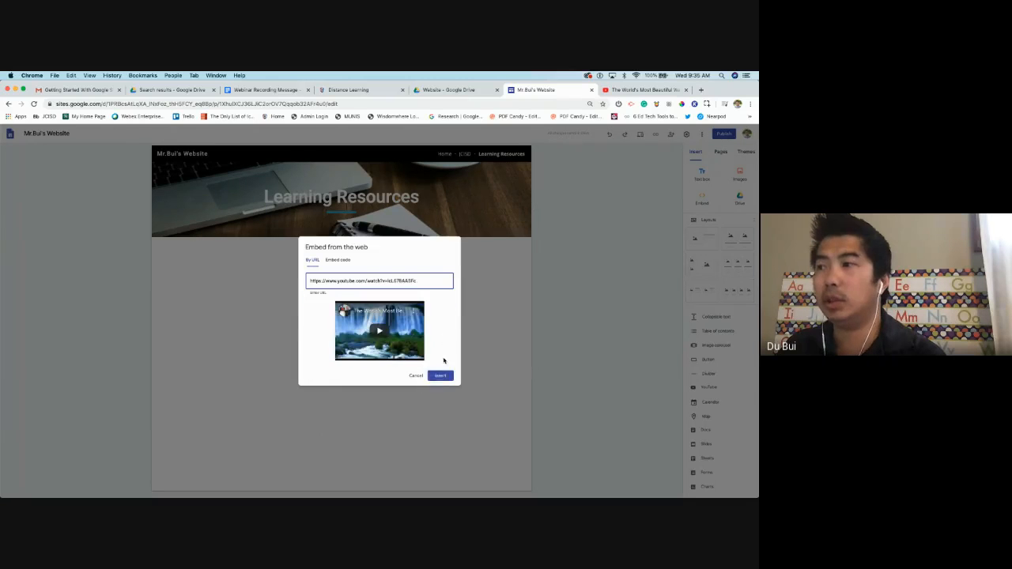
click(439, 371)
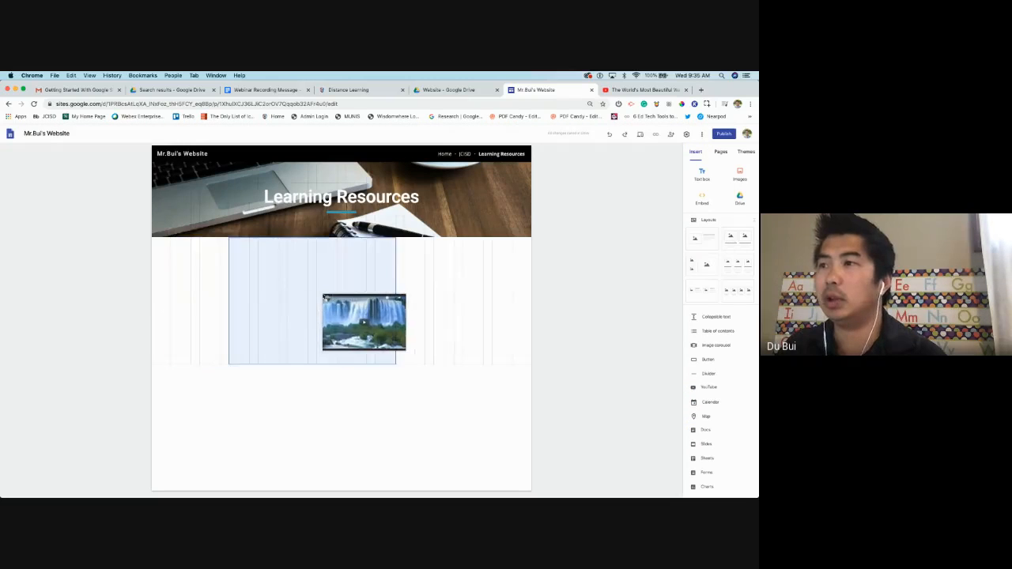
mouse_move(354, 299)
mouse_down()
mouse_move(371, 301)
mouse_move(332, 301)
mouse_move(391, 310)
mouse_move(341, 306)
mouse_up()
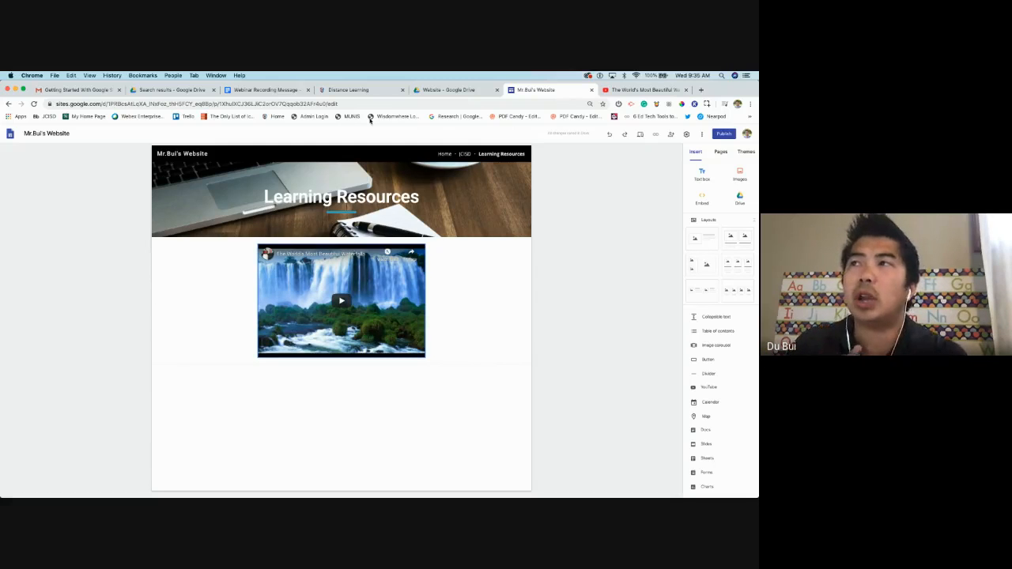
Copy the Distance Learning page address and embed it below the video
click(363, 89)
right_click(180, 104)
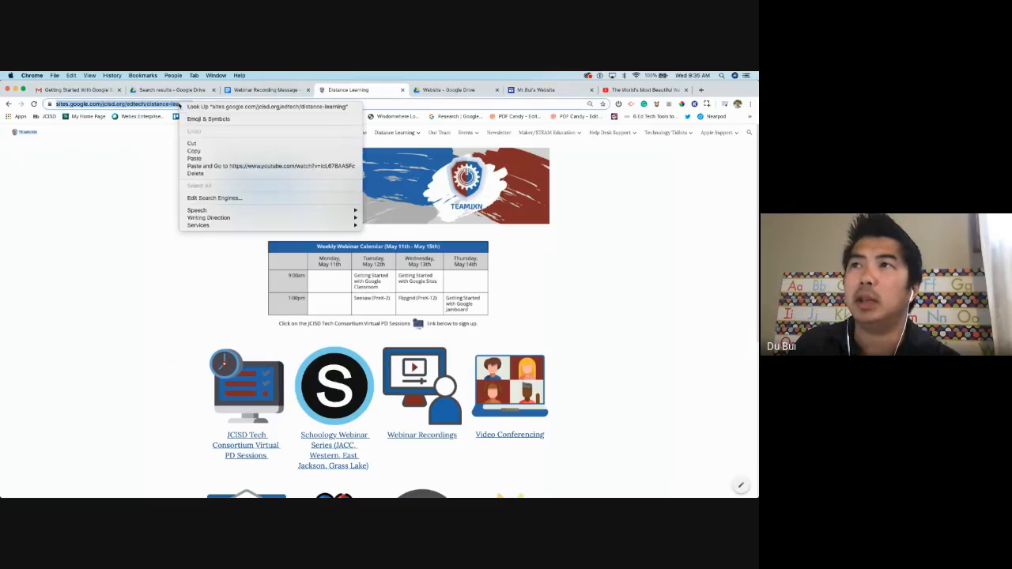
click(194, 151)
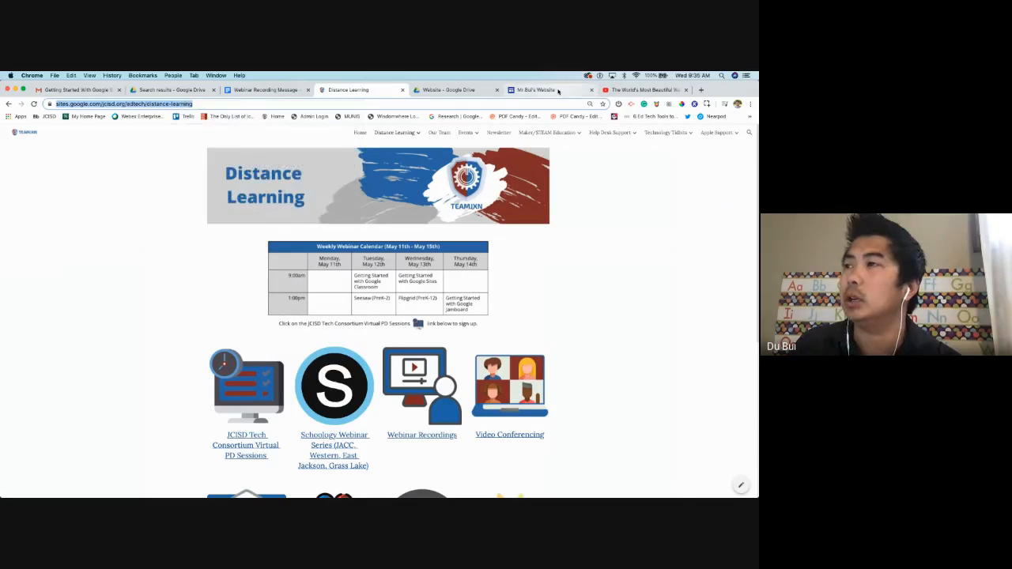
click(537, 90)
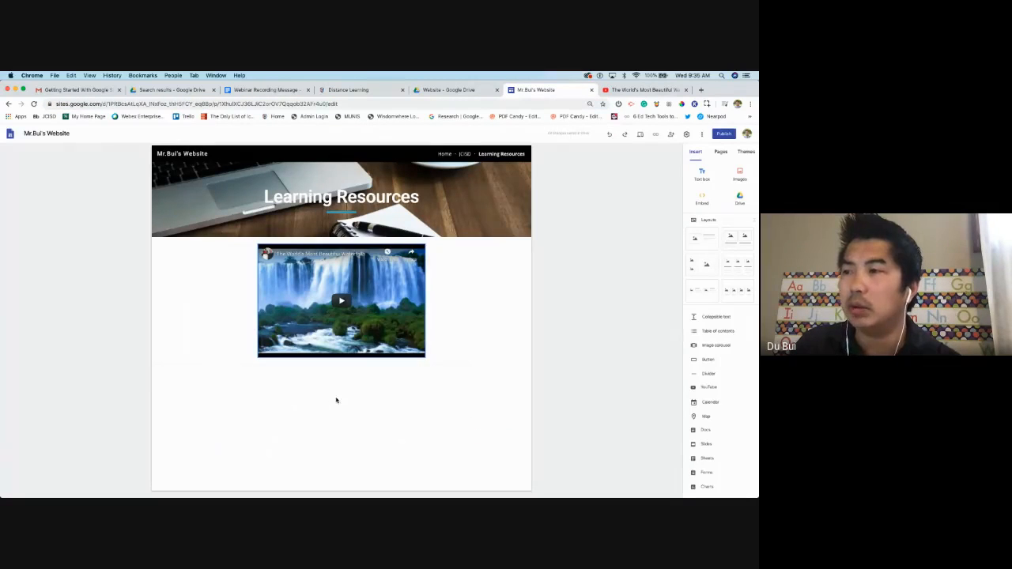
double_click(335, 399)
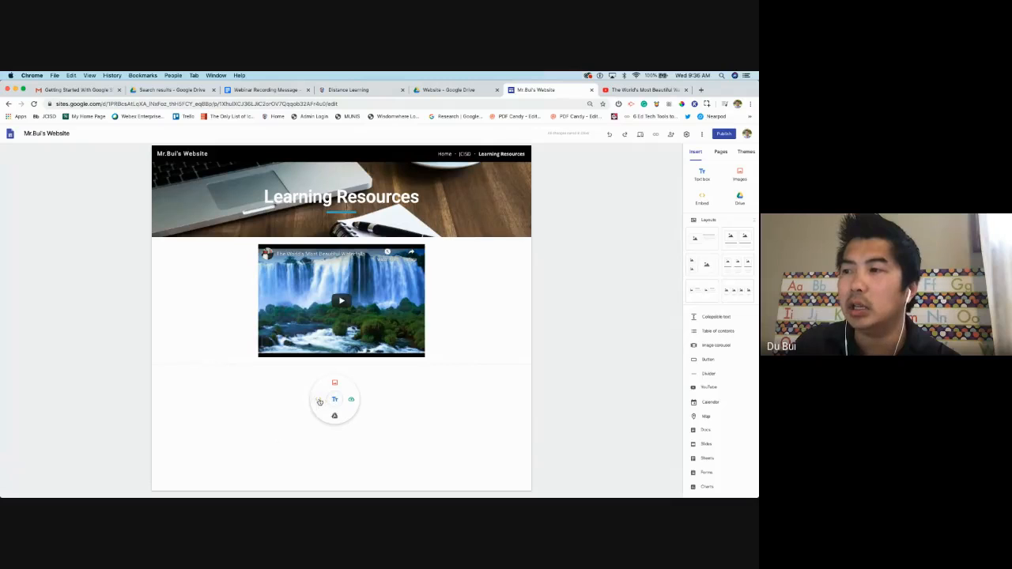
click(317, 400)
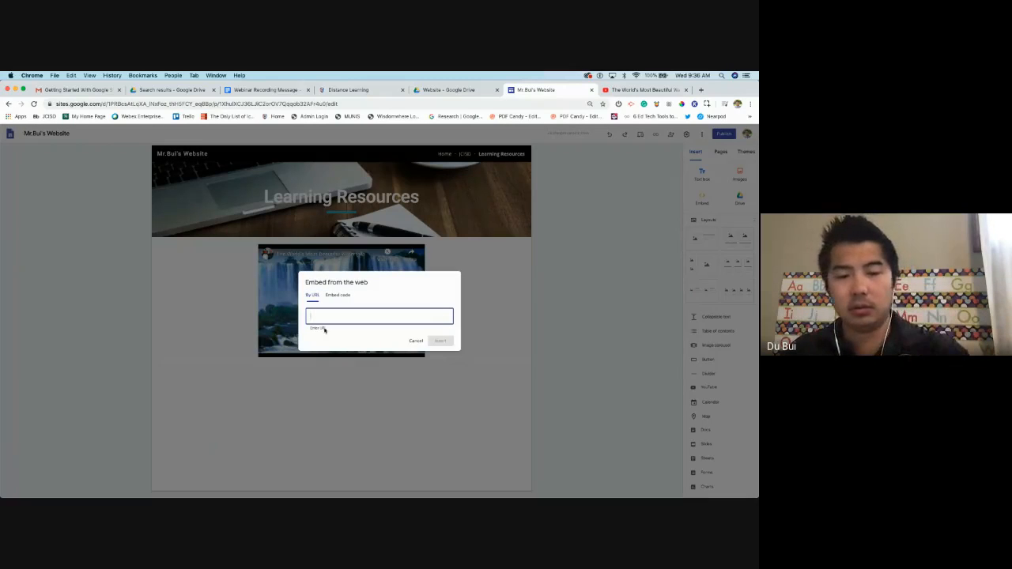
key(super+v)
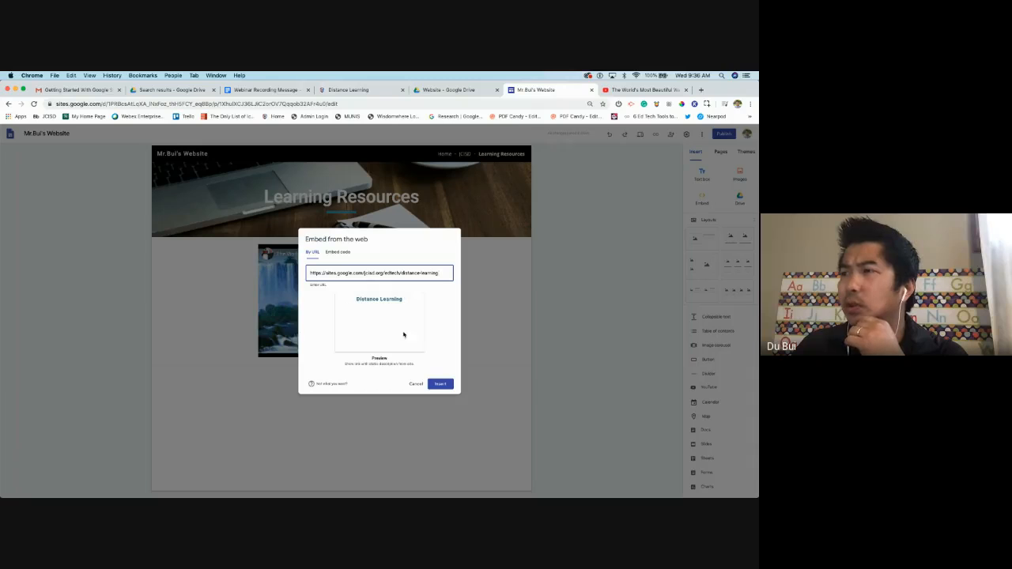
click(435, 389)
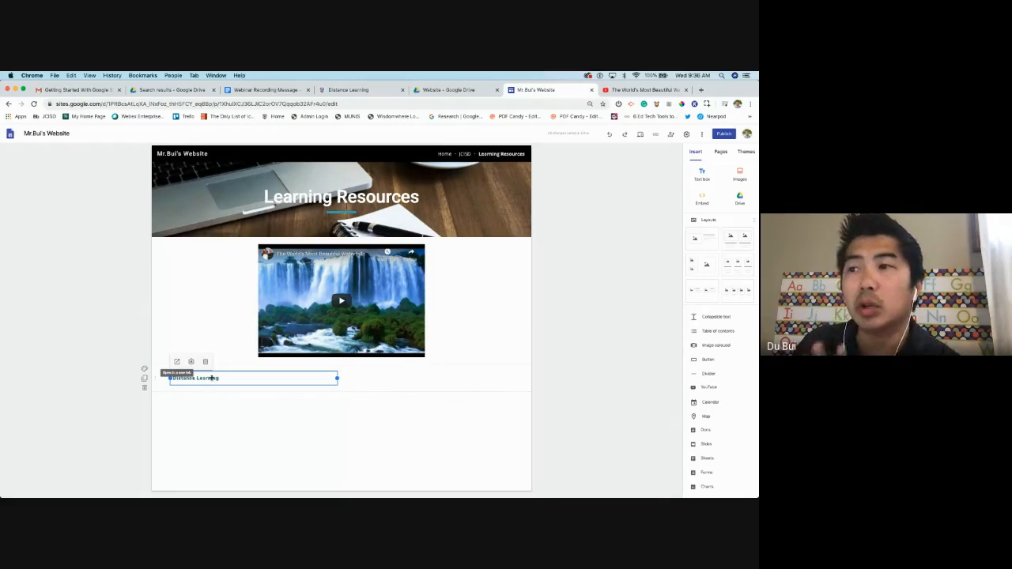
Centre the Distance Learning link card under the waterfalls video
click(211, 380)
click(212, 379)
drag(309, 379, 359, 382)
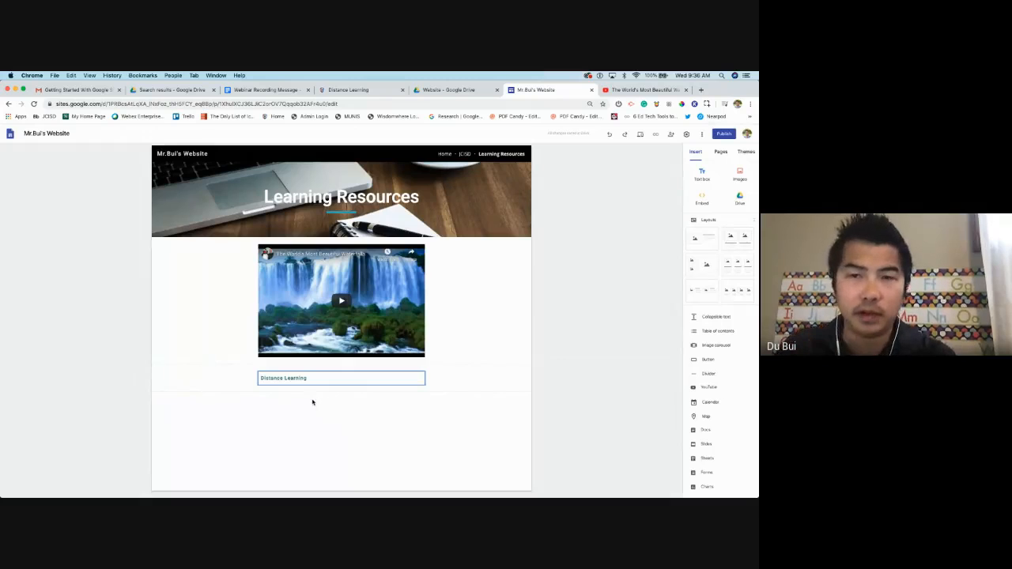
double_click(304, 381)
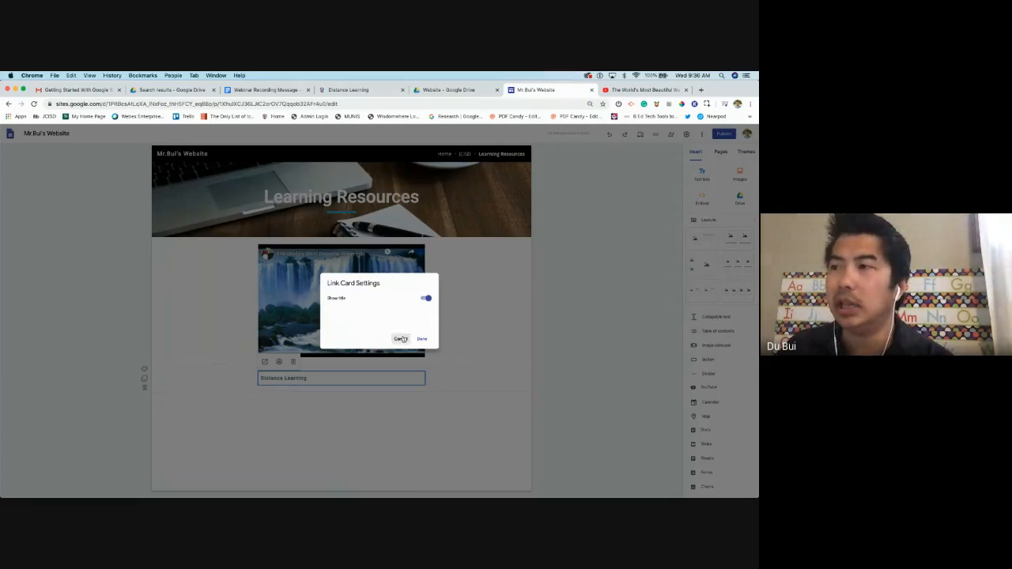
click(400, 339)
click(506, 382)
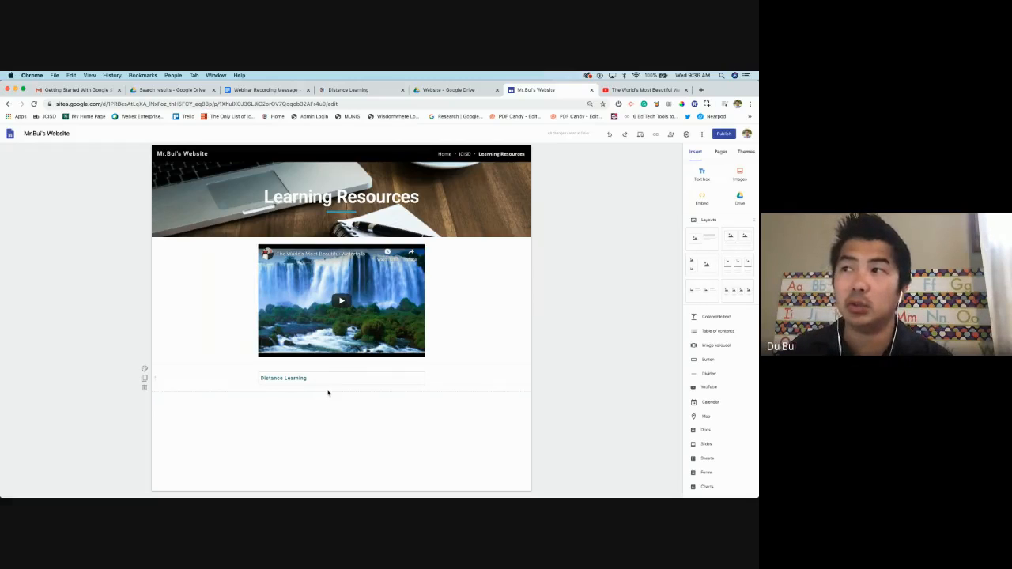
Cancel an extra embed and move the Distance Learning card to the left edge
double_click(331, 429)
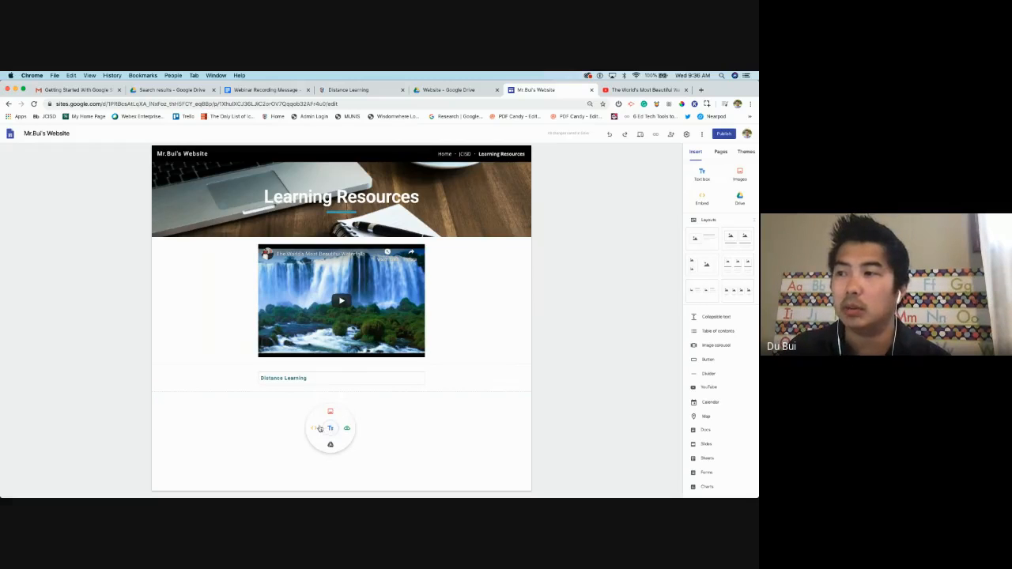
click(320, 428)
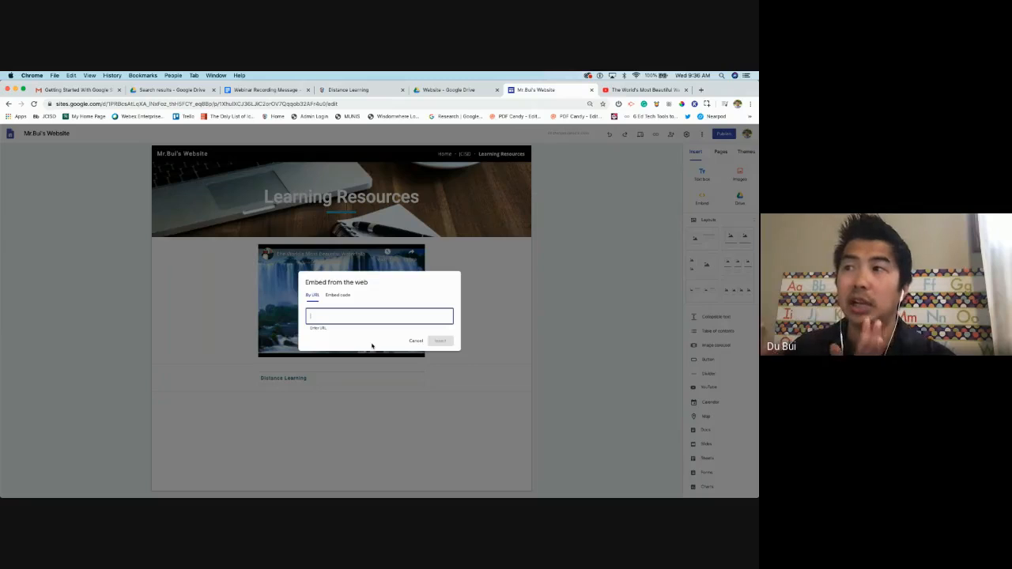
click(338, 295)
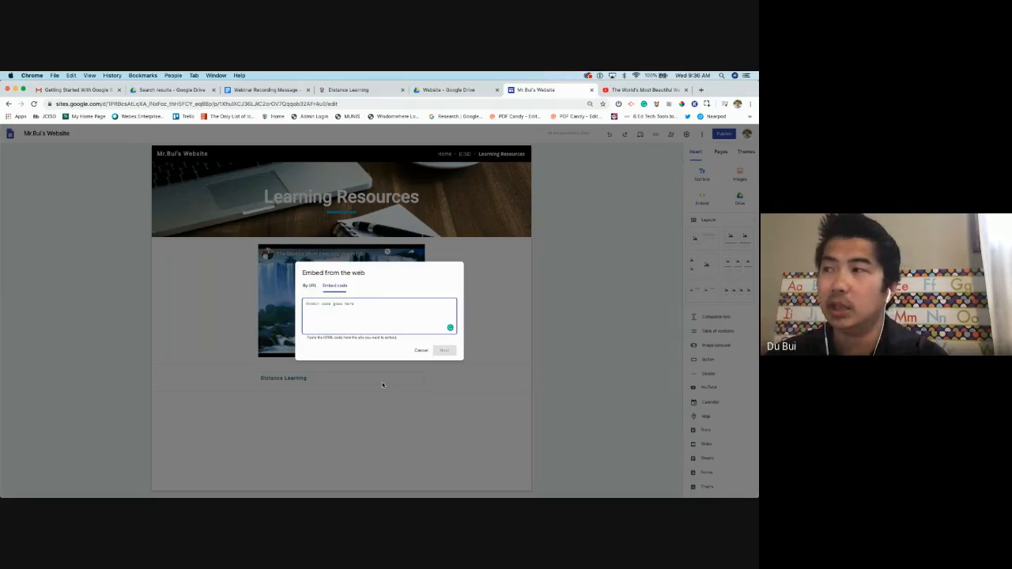
click(423, 351)
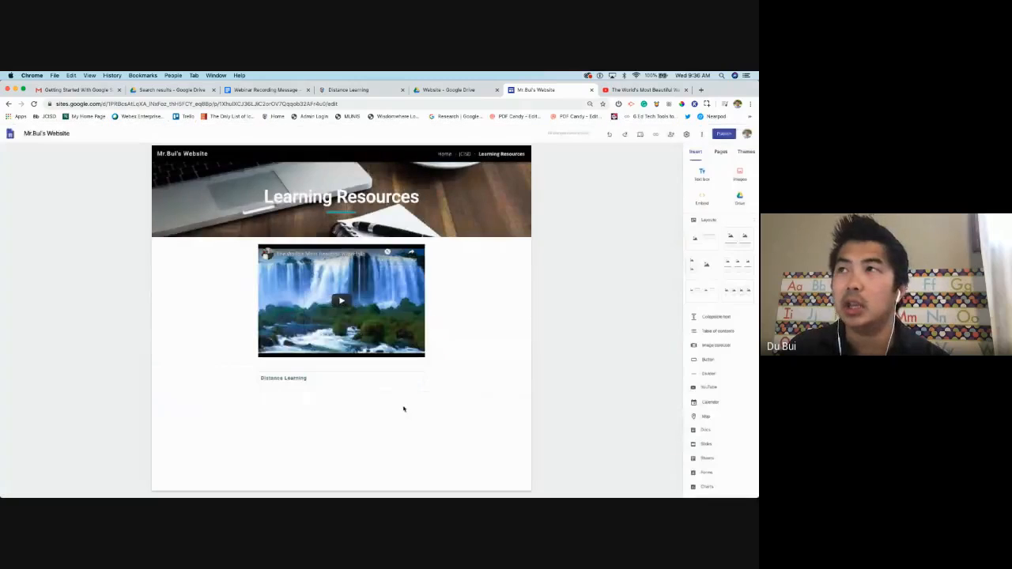
click(340, 376)
drag(341, 376, 260, 378)
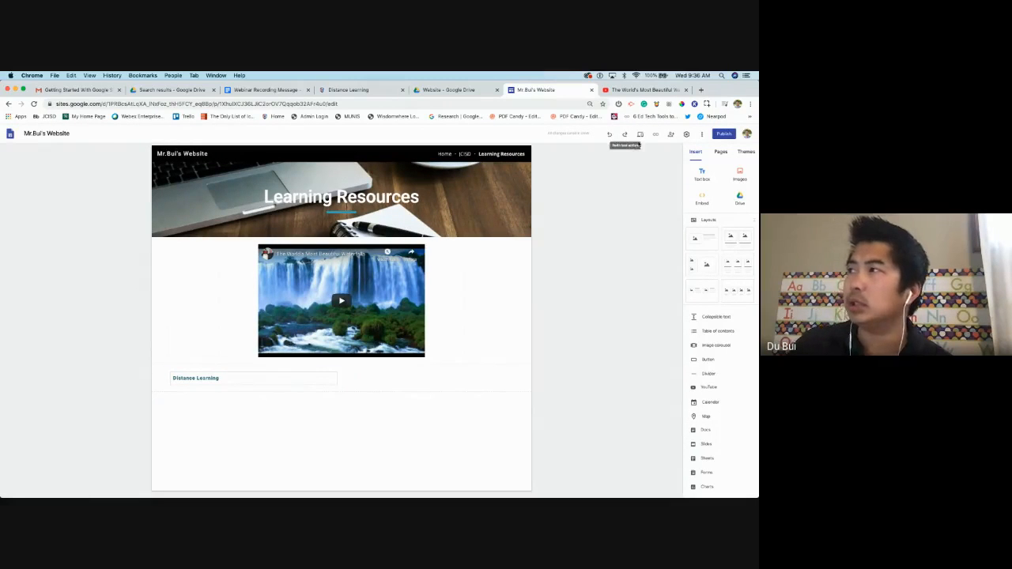
Preview the site, play the video, and test the Distance Learning link before exiting preview
click(641, 136)
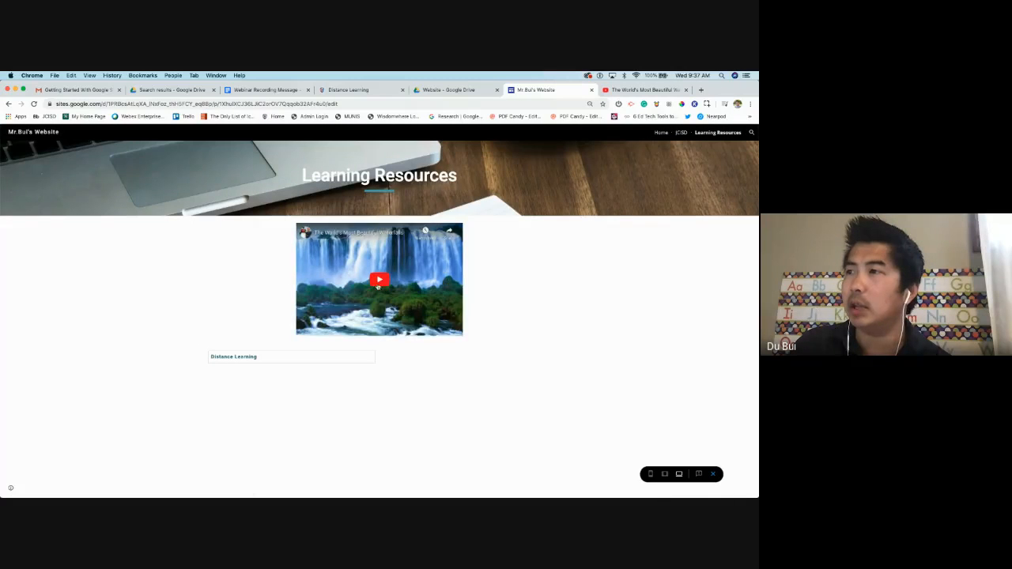
click(379, 283)
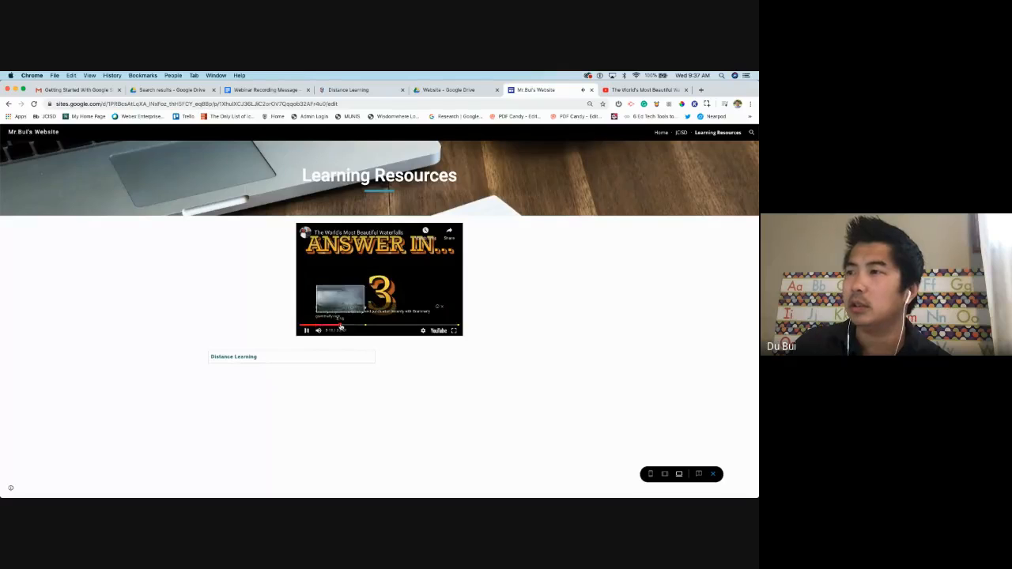
click(345, 320)
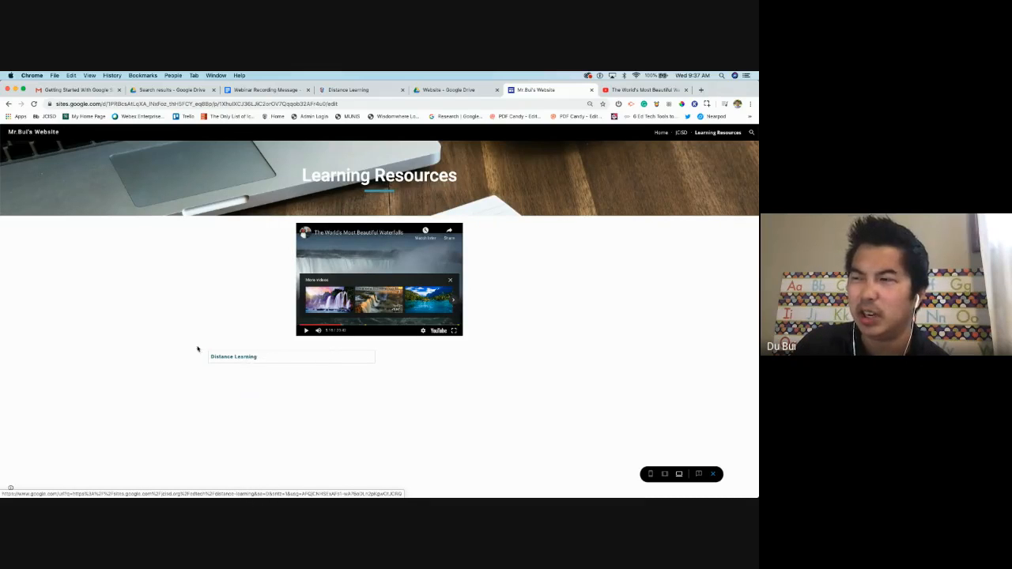
click(260, 359)
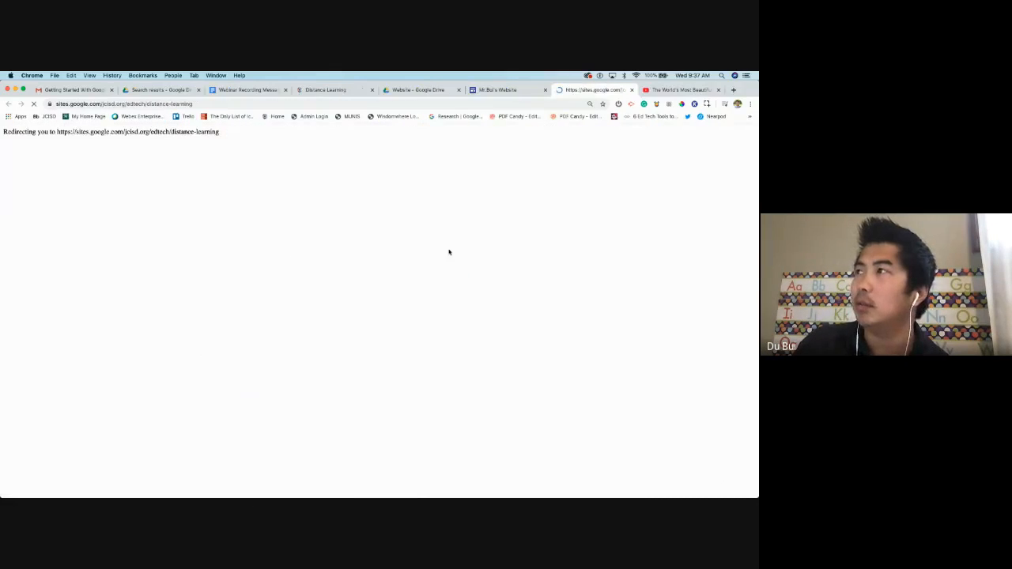
scroll(450, 251, down, 3)
scroll(432, 304, down, 3)
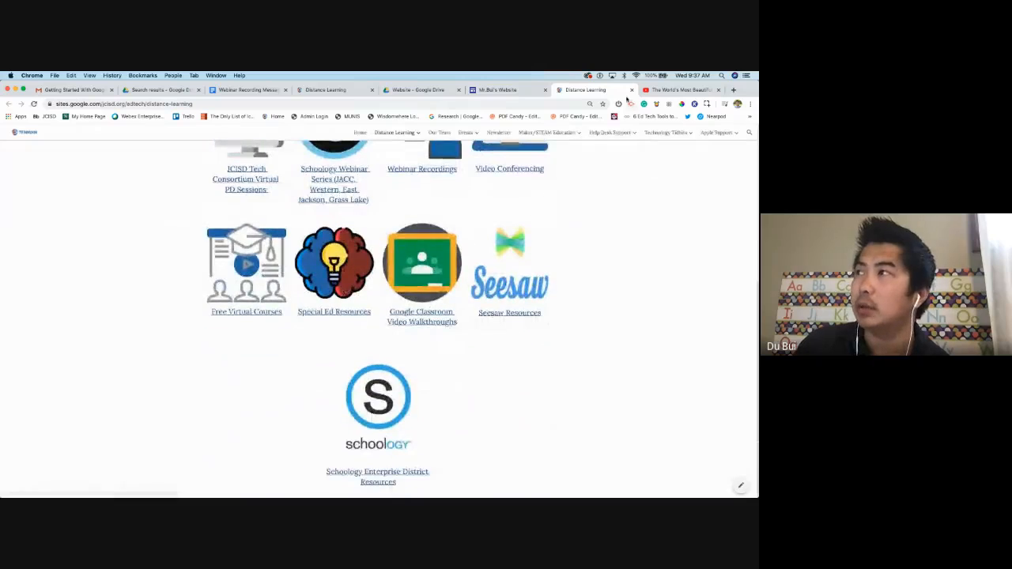
click(632, 90)
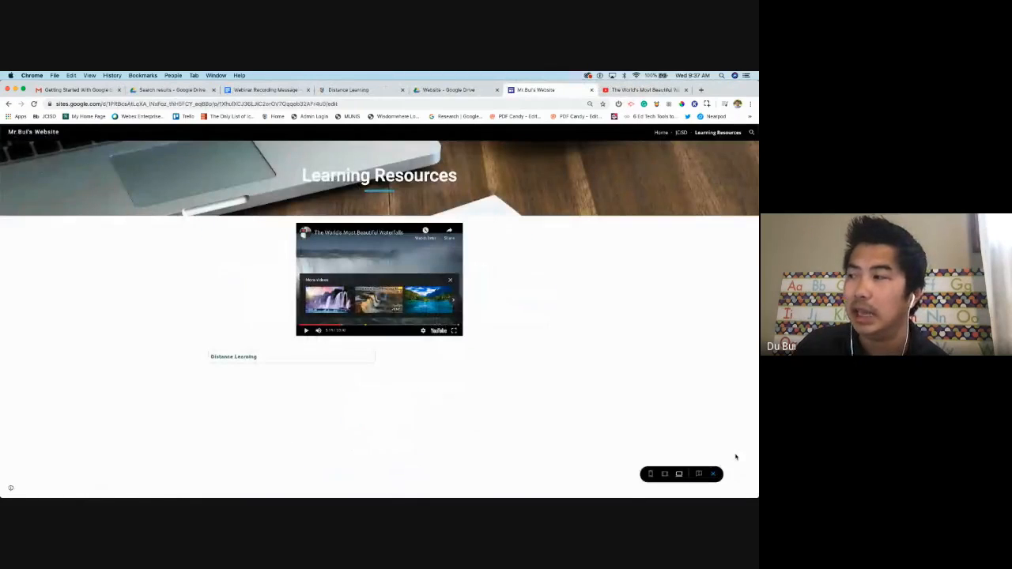
click(713, 474)
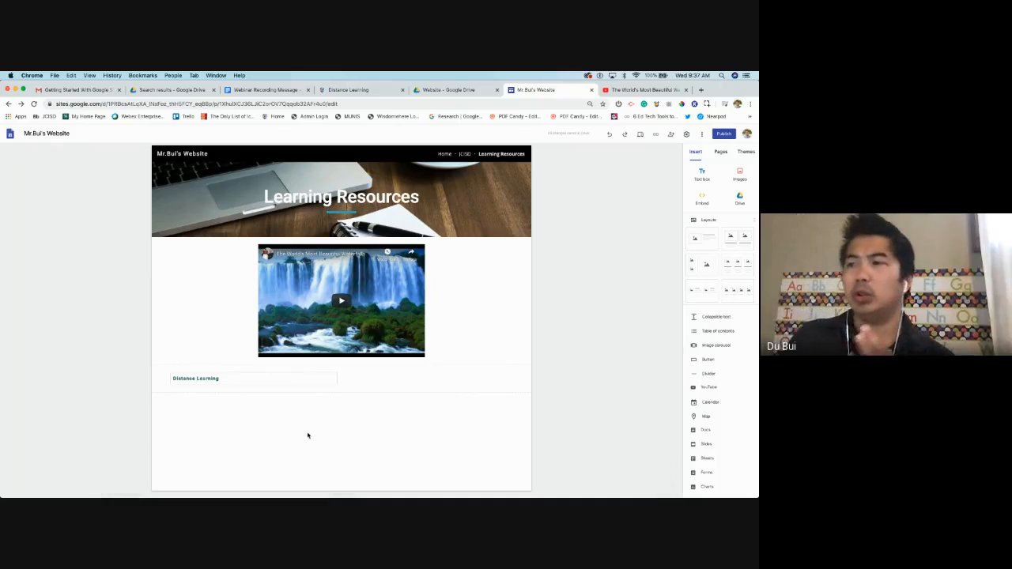
double_click(309, 433)
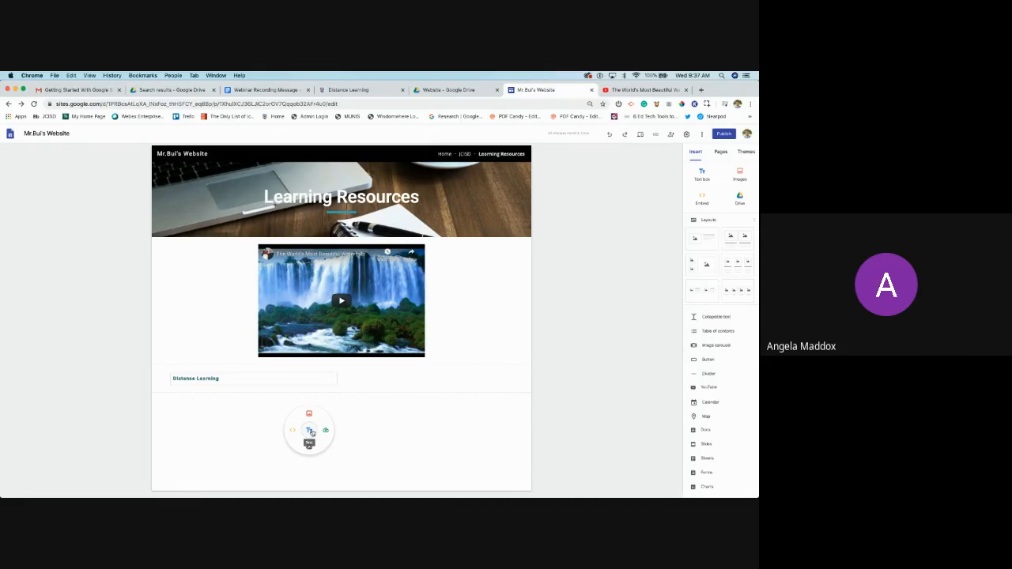
click(493, 293)
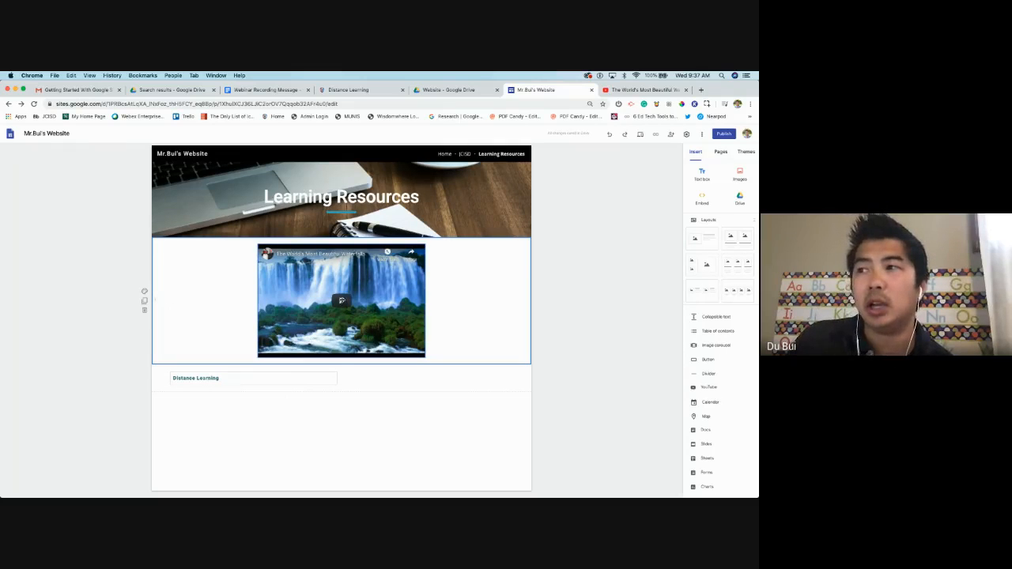
click(342, 300)
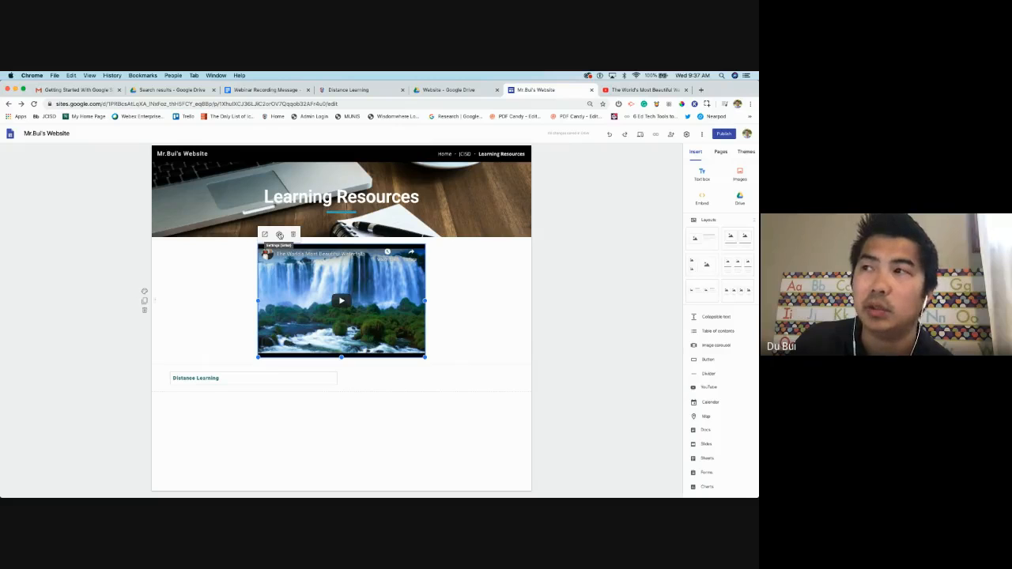
click(280, 235)
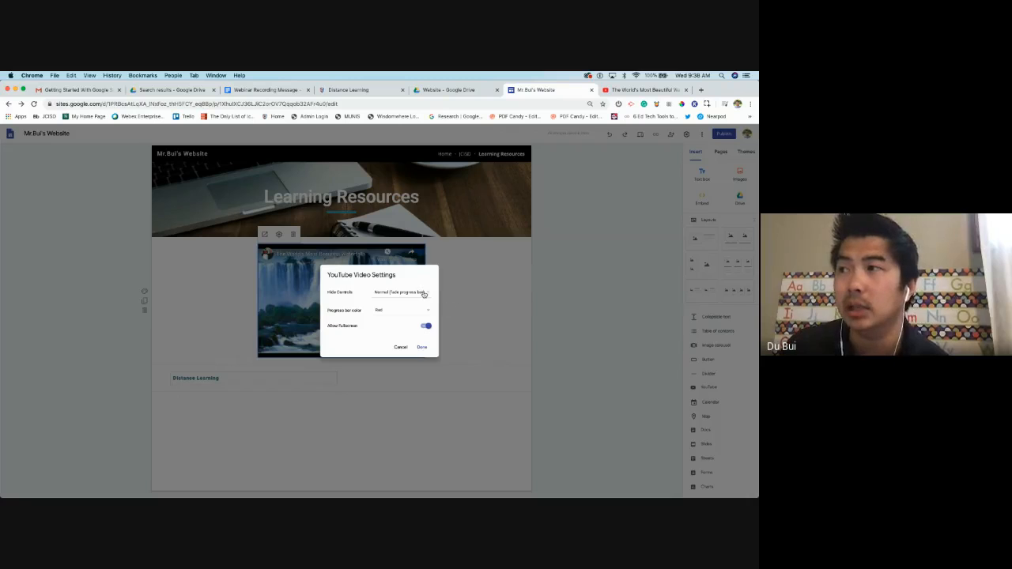
click(426, 294)
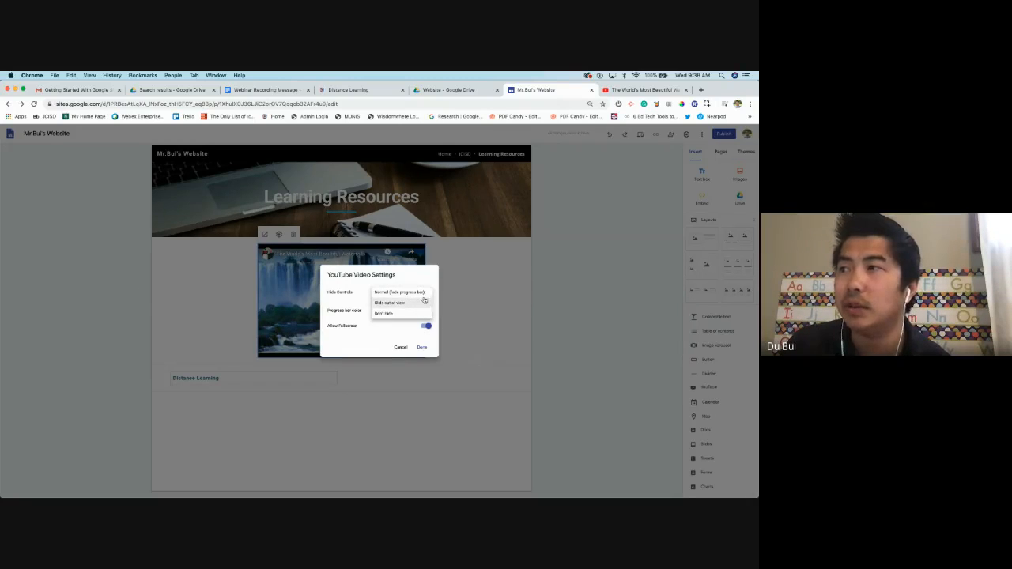
click(395, 292)
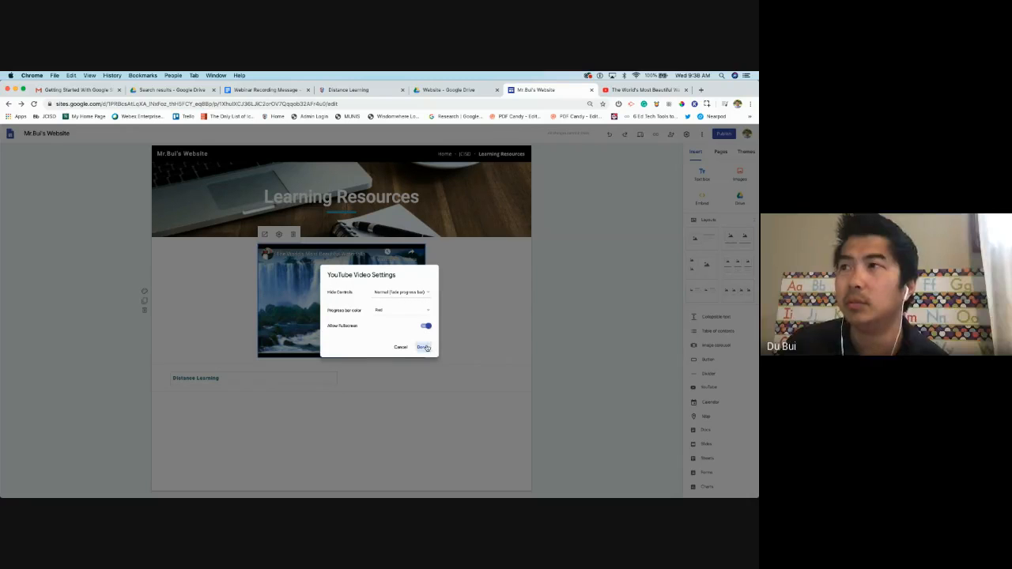
click(421, 347)
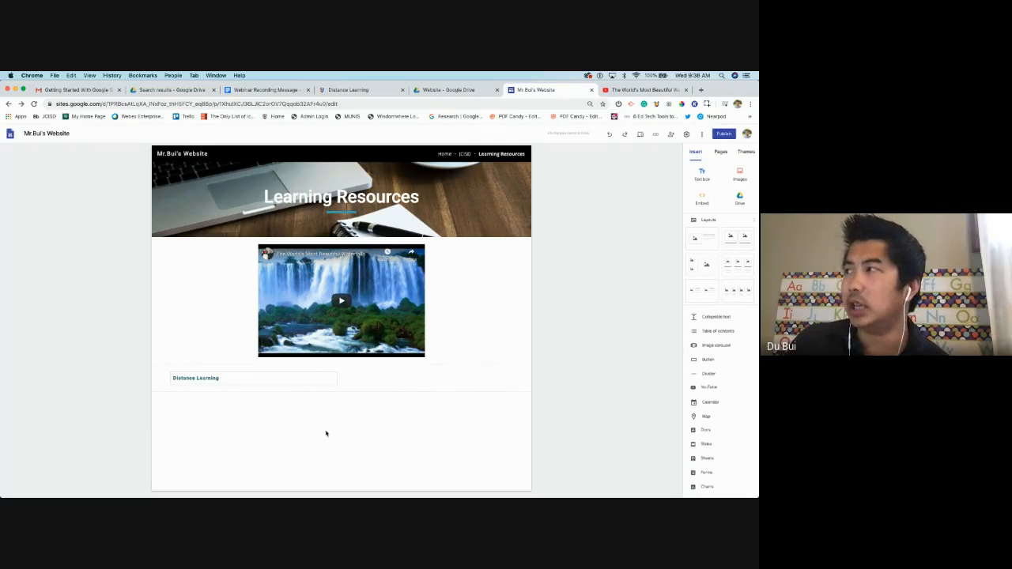
Upload a banner image and move it above the waterfalls video
double_click(324, 432)
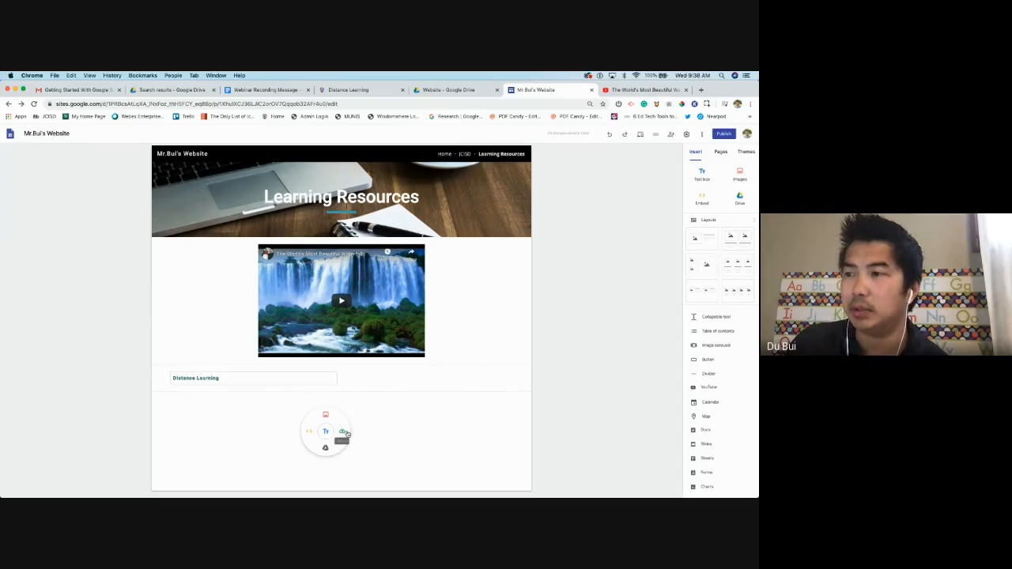
click(345, 434)
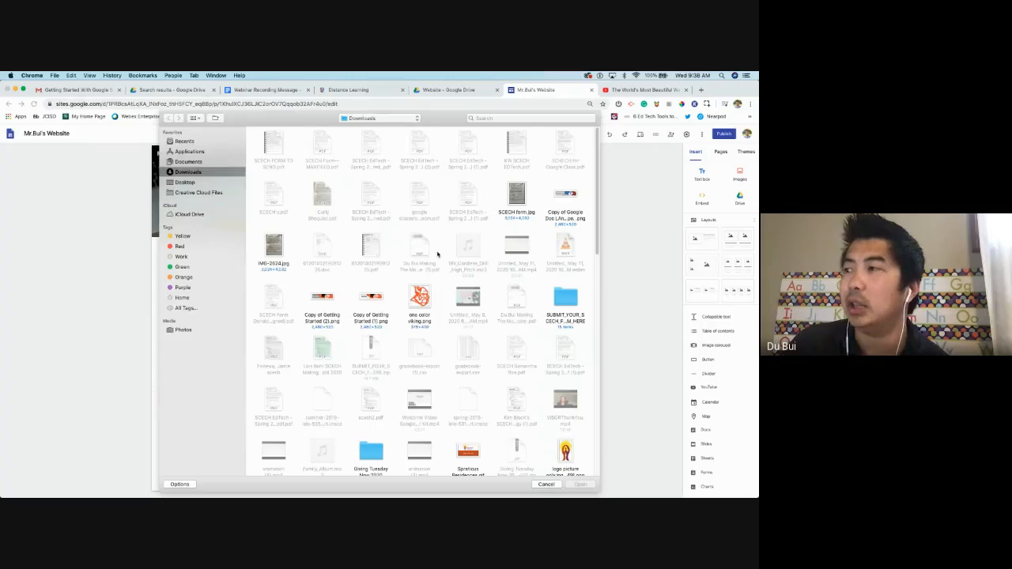
double_click(571, 195)
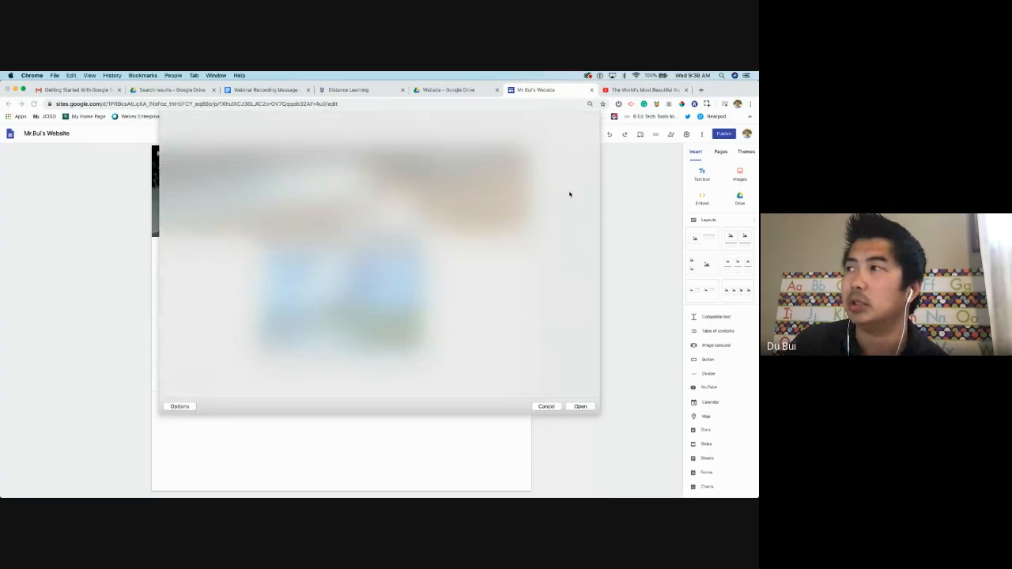
drag(239, 412, 508, 490)
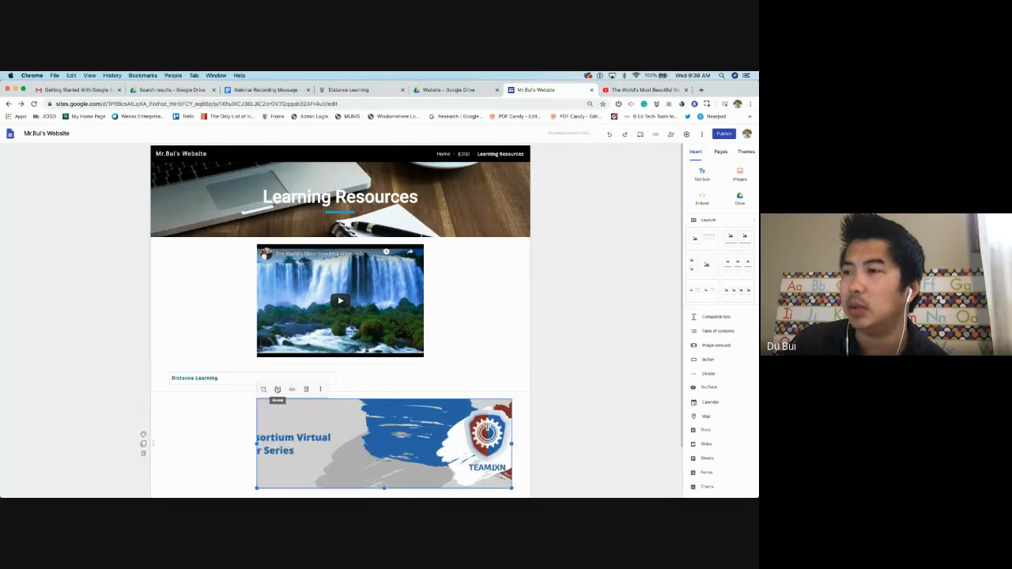
drag(296, 424, 309, 241)
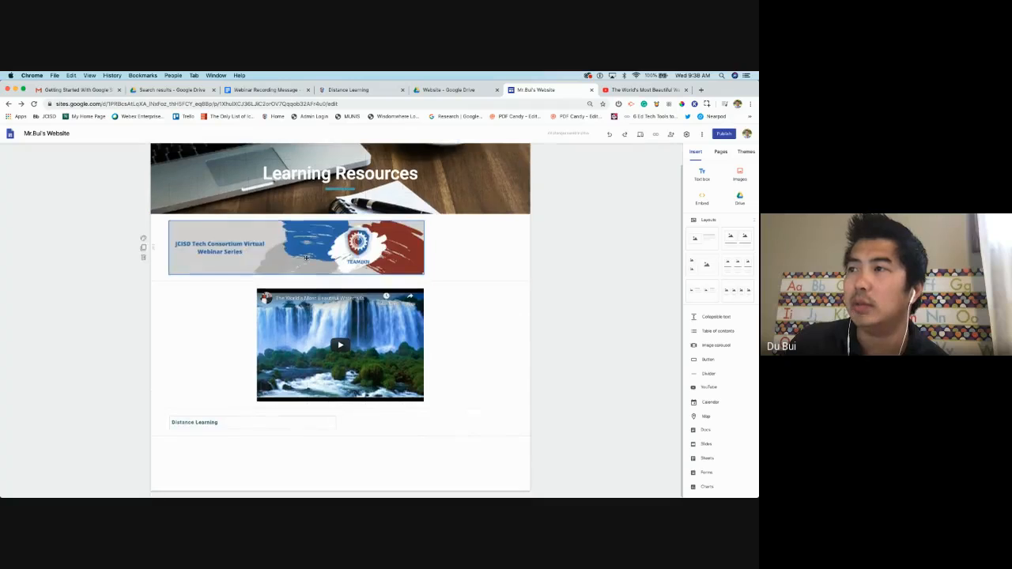
Delete the YouTube video, Distance Learning link and JCISD banner image sections
double_click(343, 456)
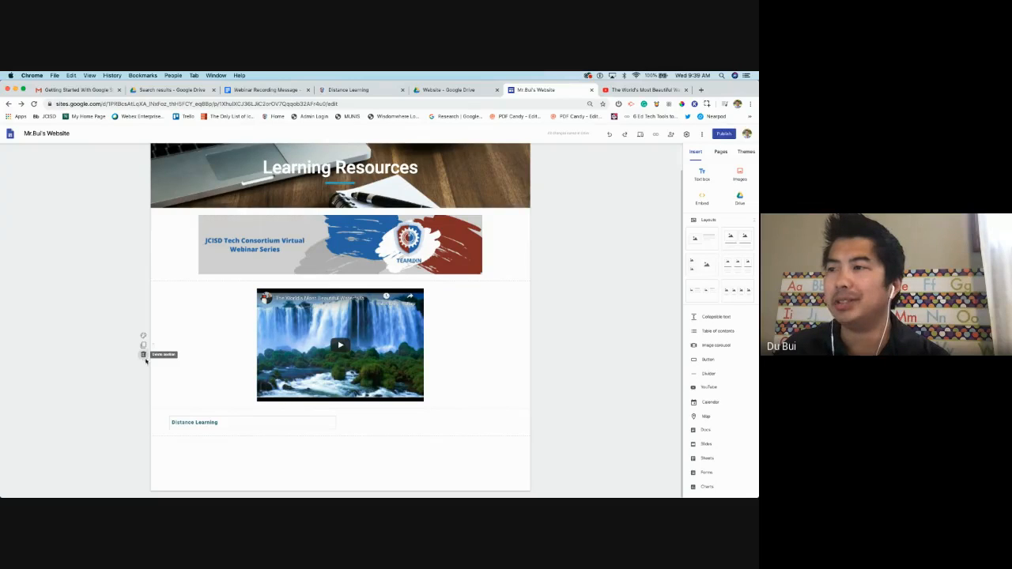
click(144, 354)
click(144, 334)
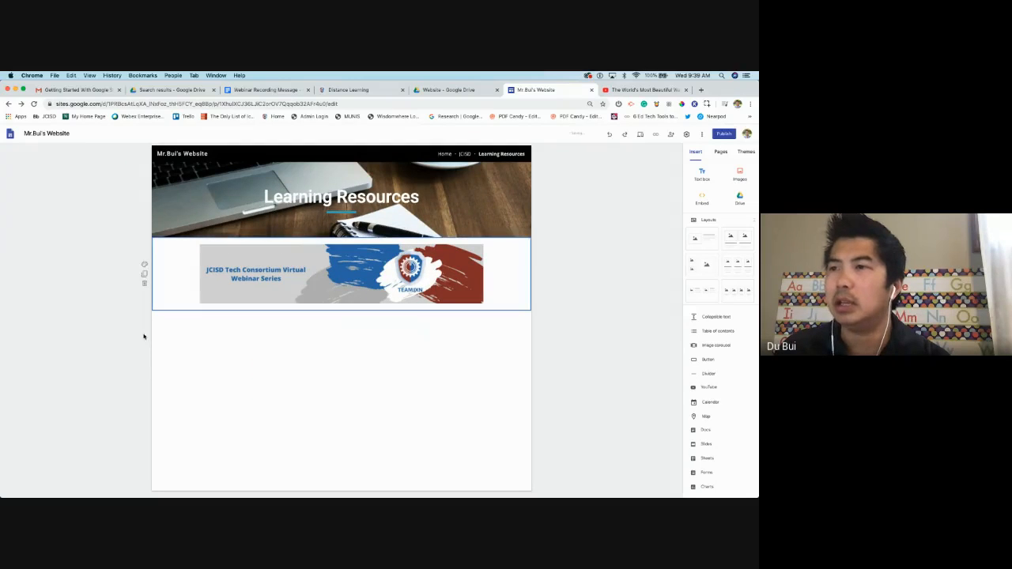
click(143, 283)
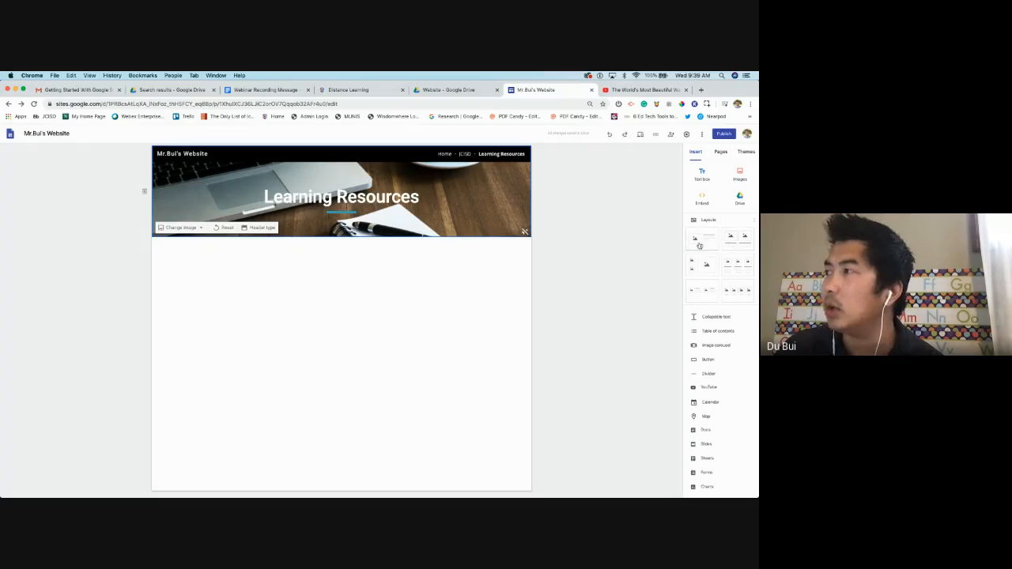
Add an image-and-text layout below the header titled 'Welcome Video'
click(707, 245)
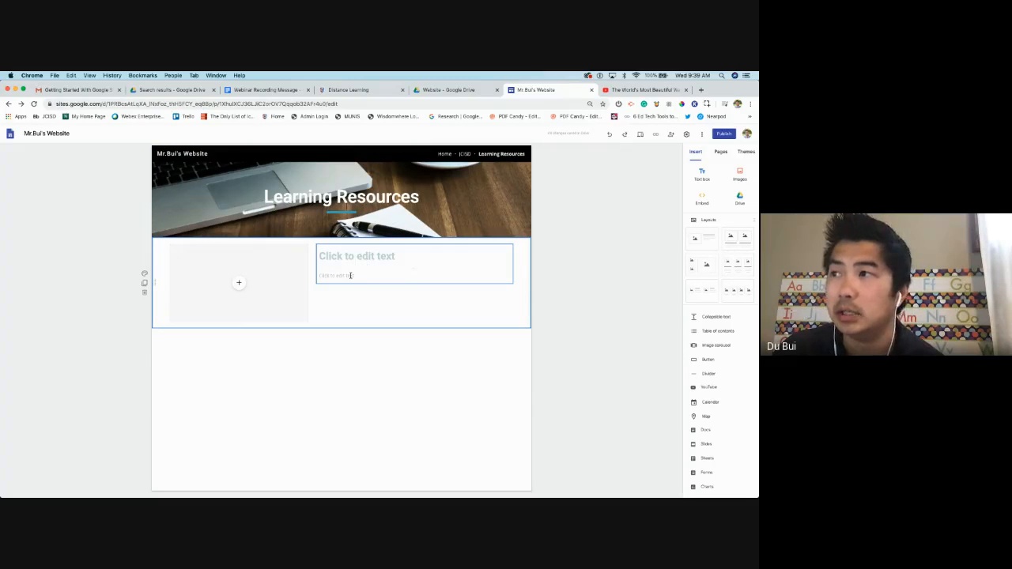
click(369, 258)
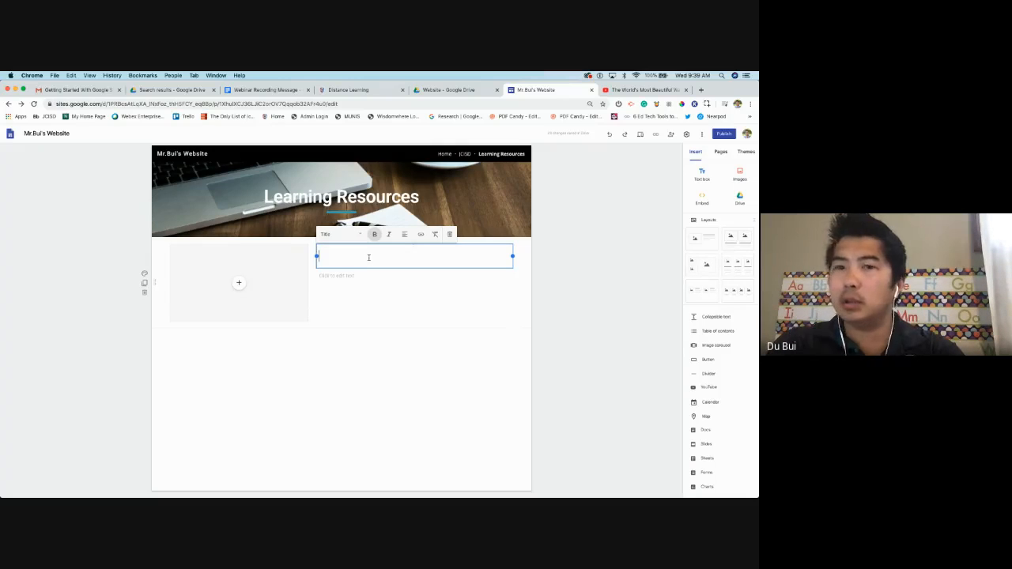
text(T)
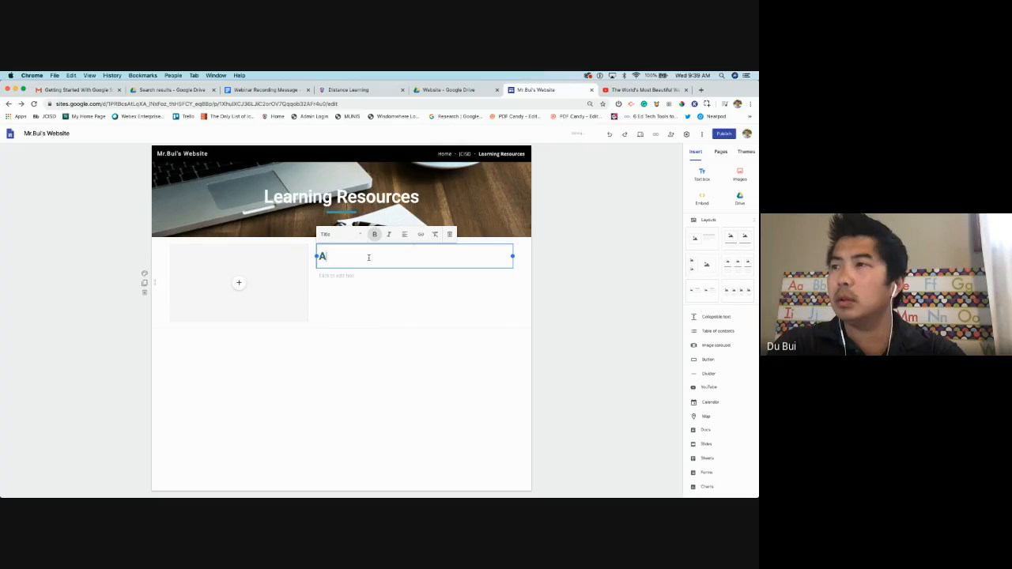
key(BackSpace)
text(The)
key(BackSpace)
key(BackSpace)
key(BackSpace)
key(BackSpace)
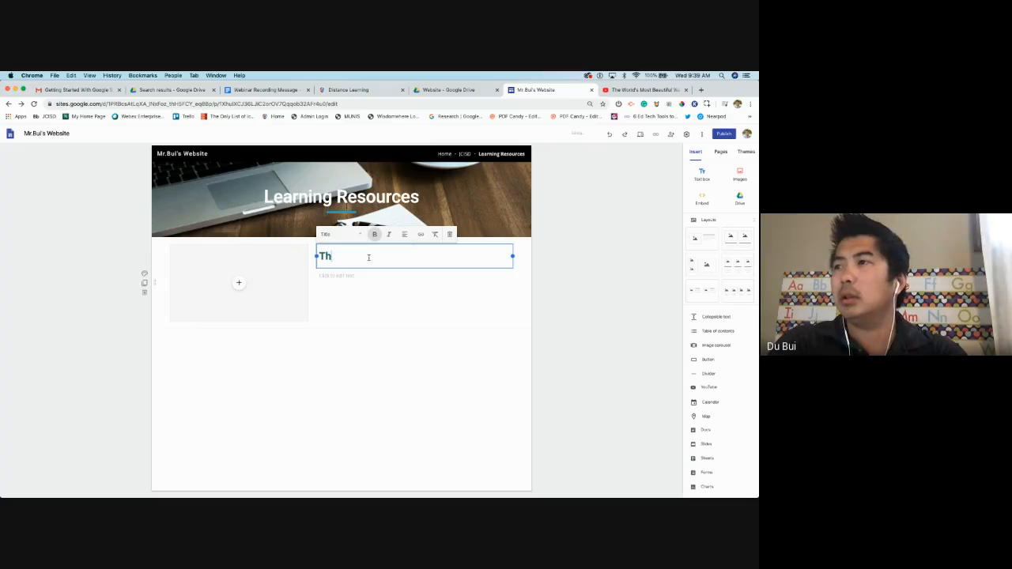
text(Welcome Videos)
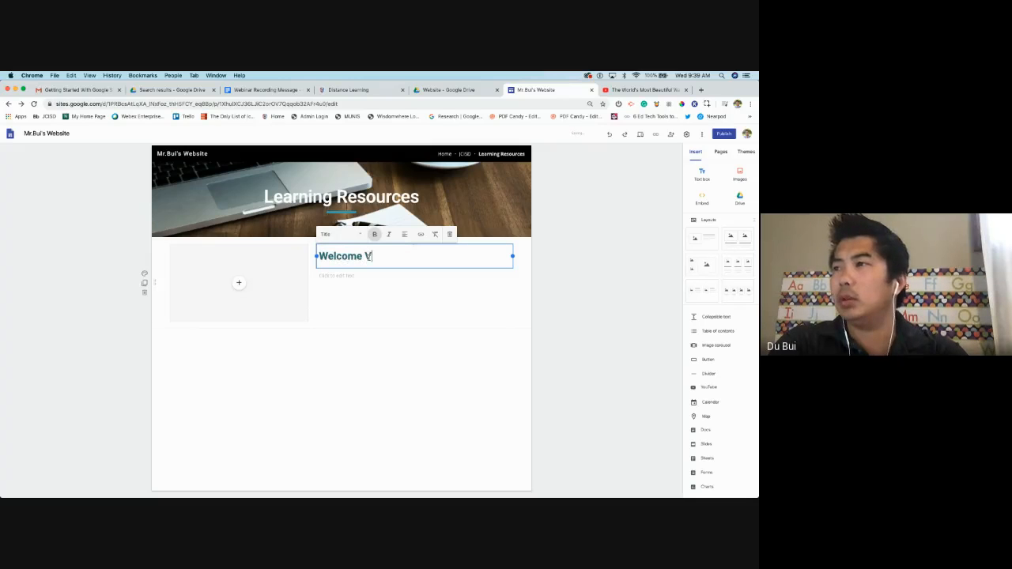
key(BackSpace)
key(BackSpace)
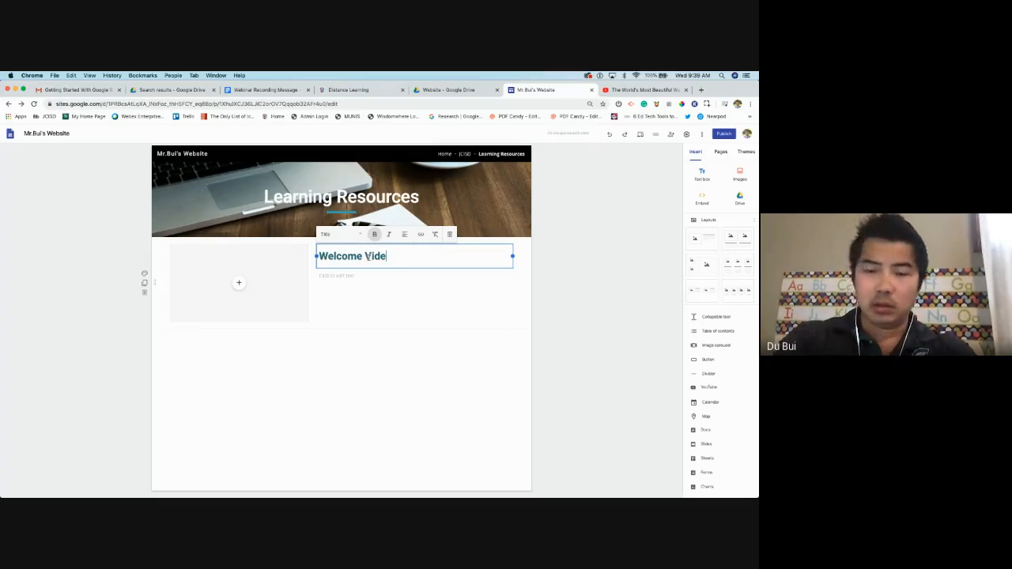
text(o)
Write 'Please watch this video before you look at the resources on this page' beneath the title
click(372, 276)
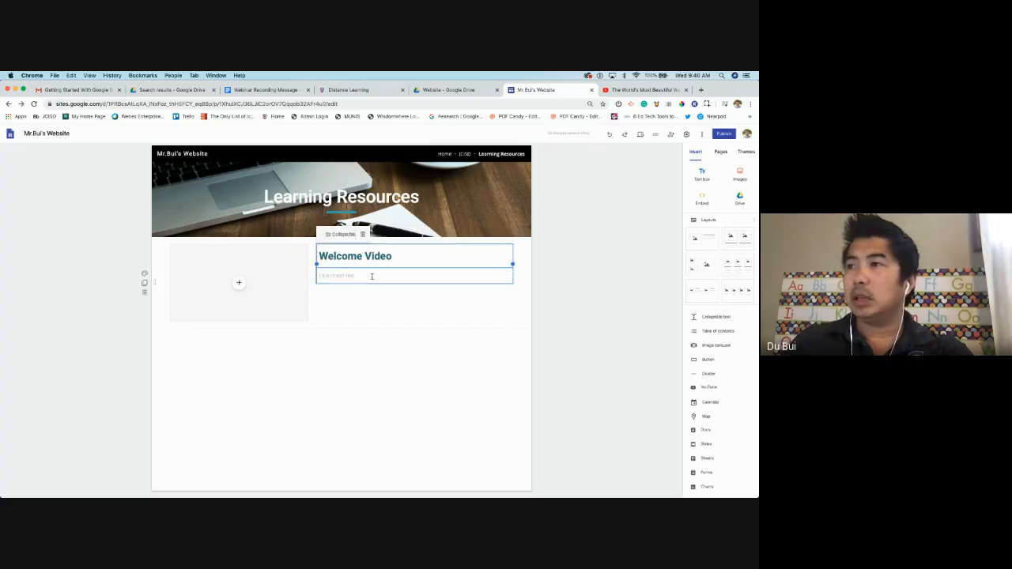
text(P)
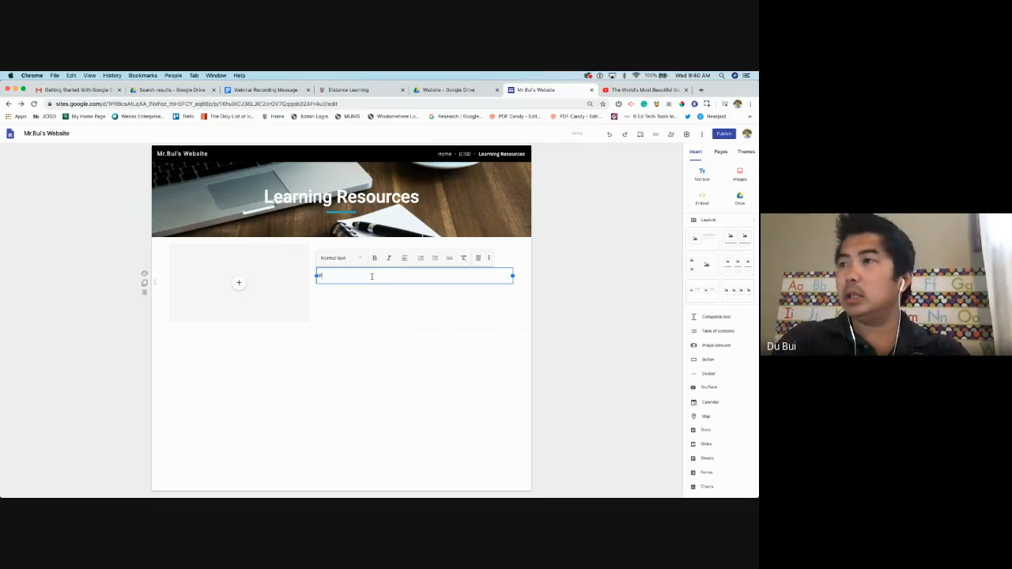
text(lease watch this vi)
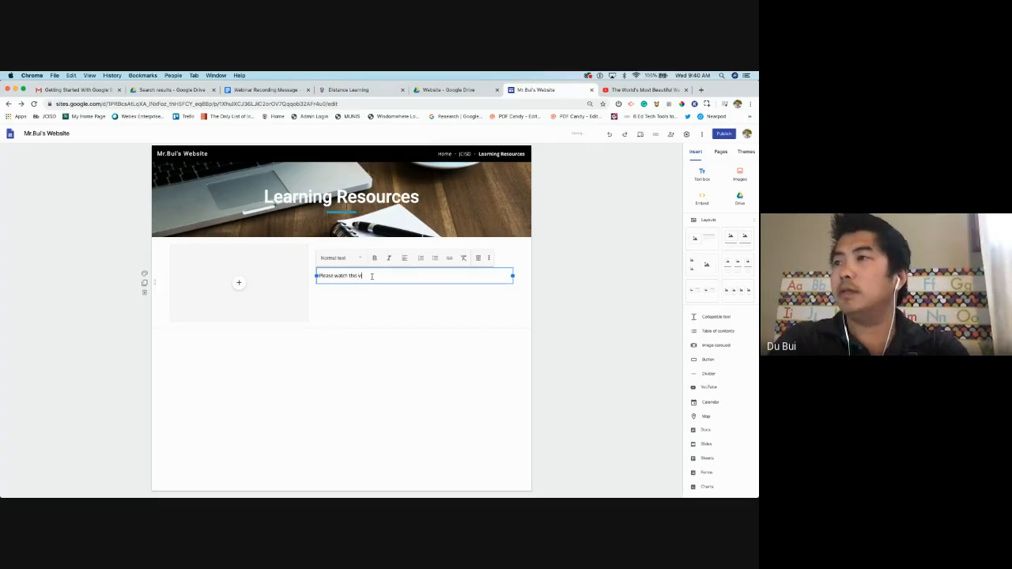
text(deo befor)
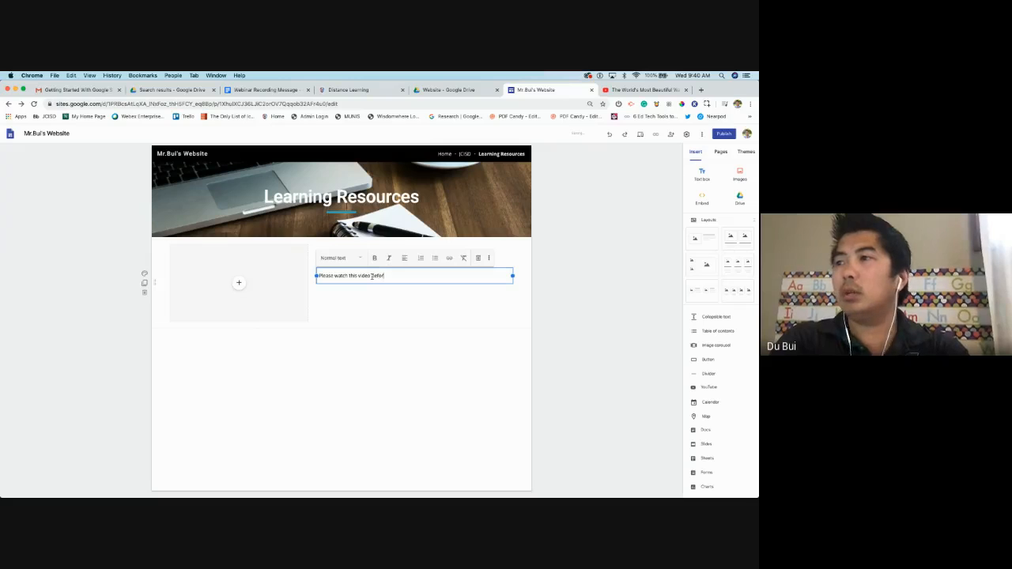
text(e you look at thi)
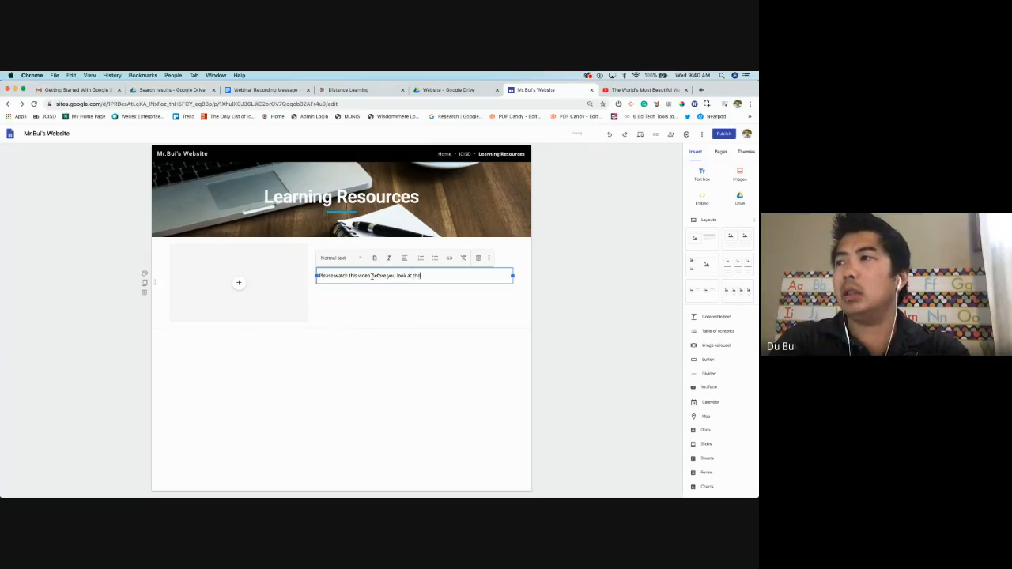
key(BackSpace)
text(e resources on )
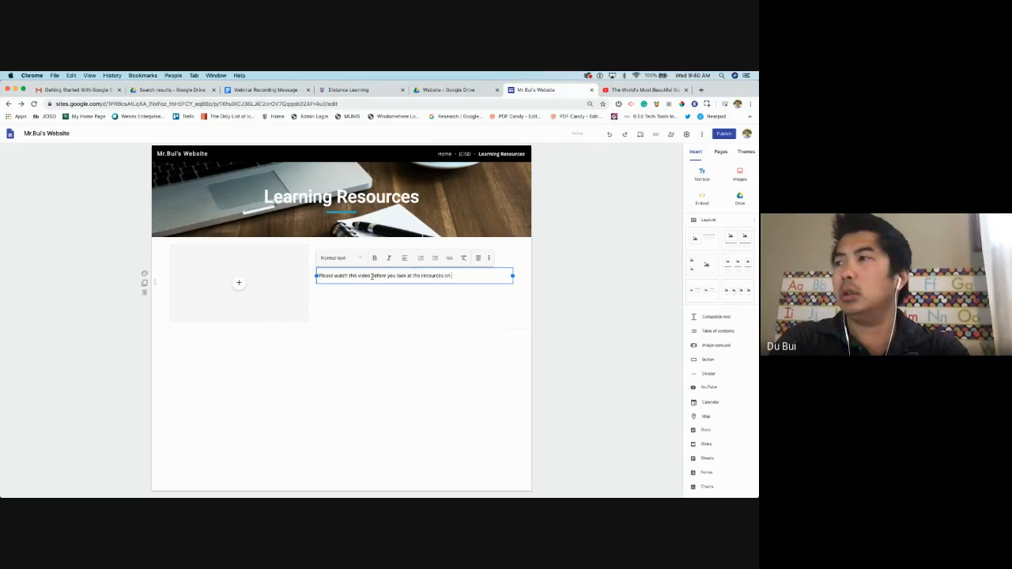
text(this page)
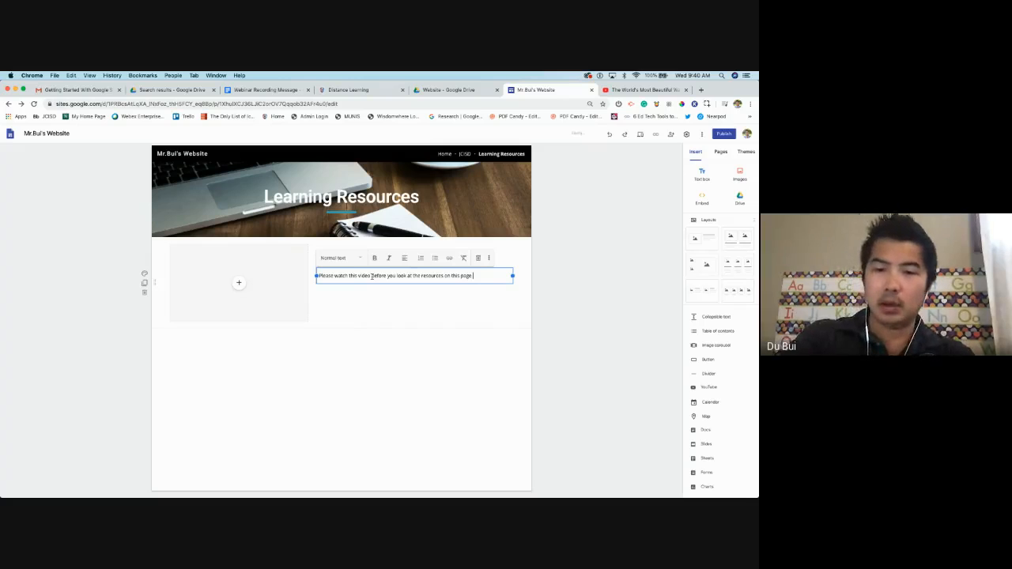
click(406, 332)
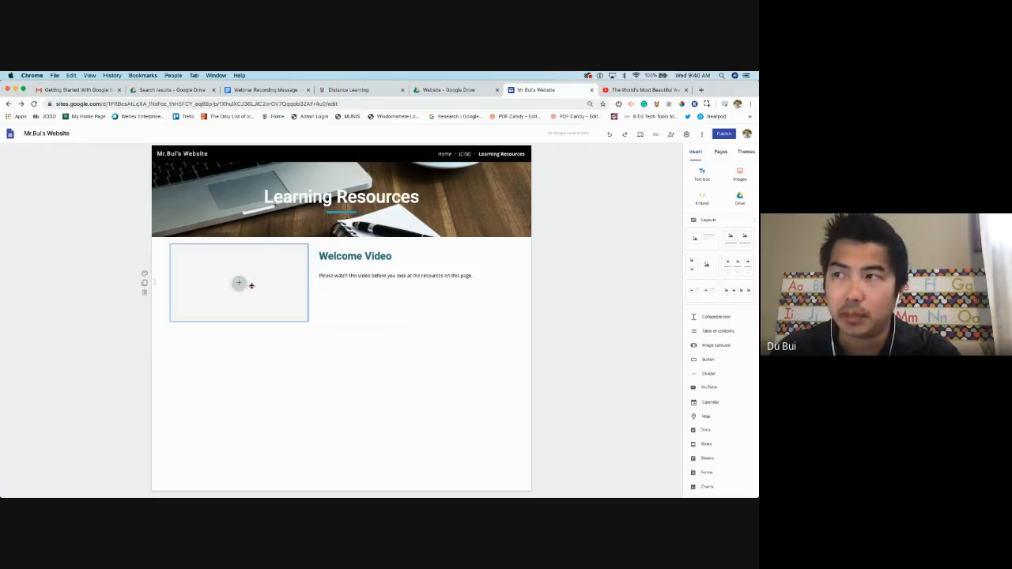
Choose YouTube for the empty media box and search for 'How to se'
click(238, 282)
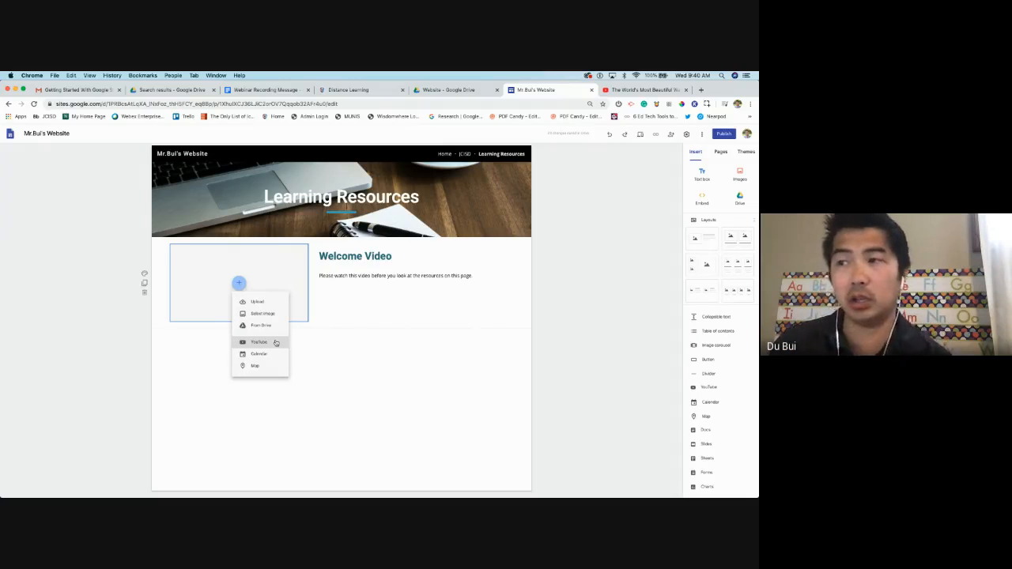
click(275, 342)
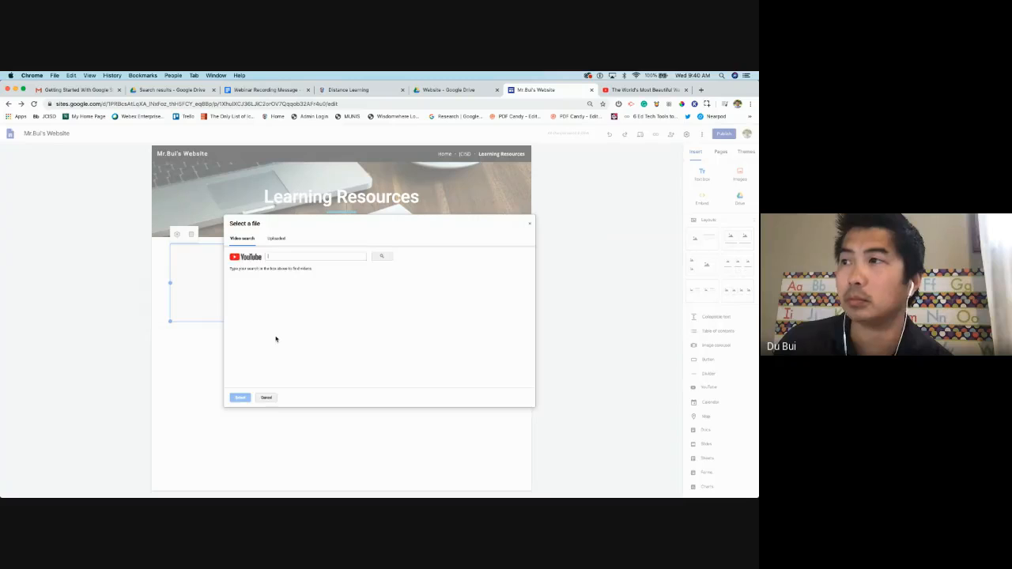
click(318, 257)
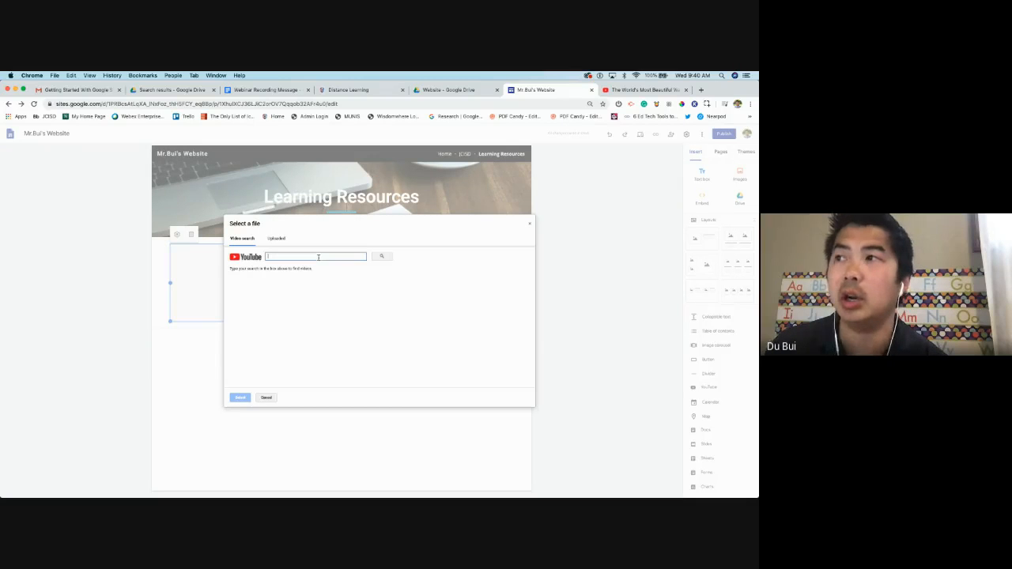
text(How )
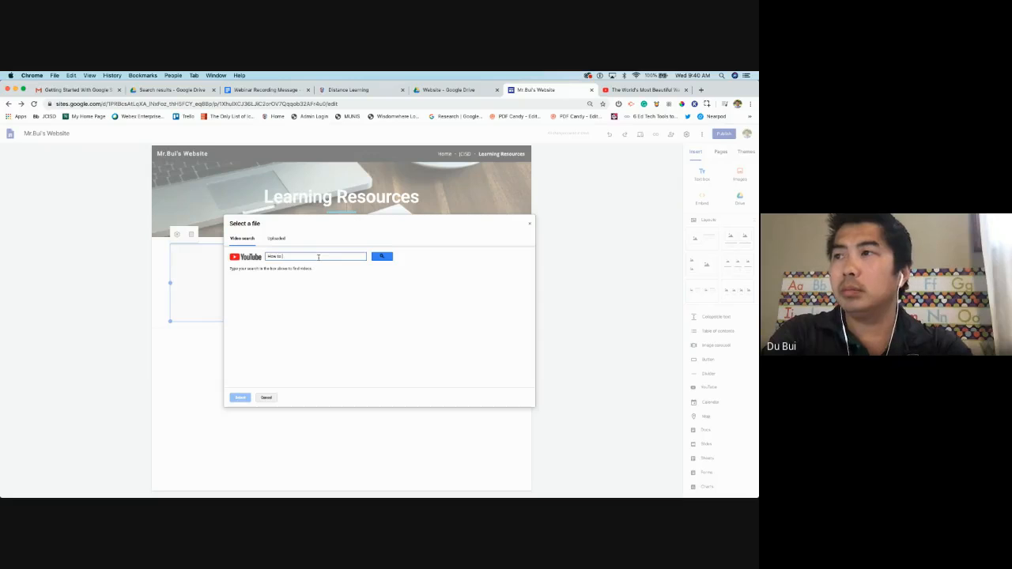
text(to)
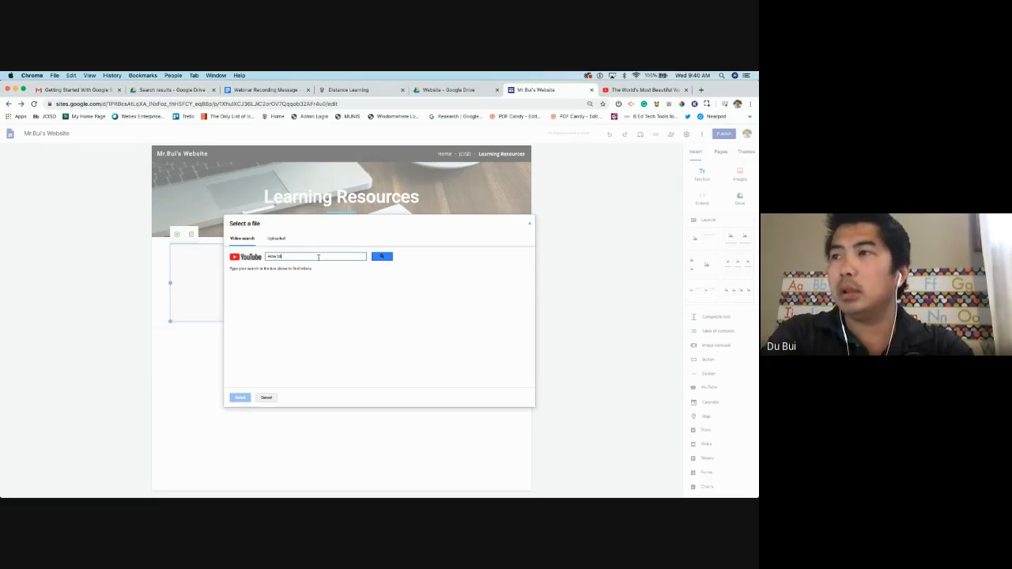
text( se)
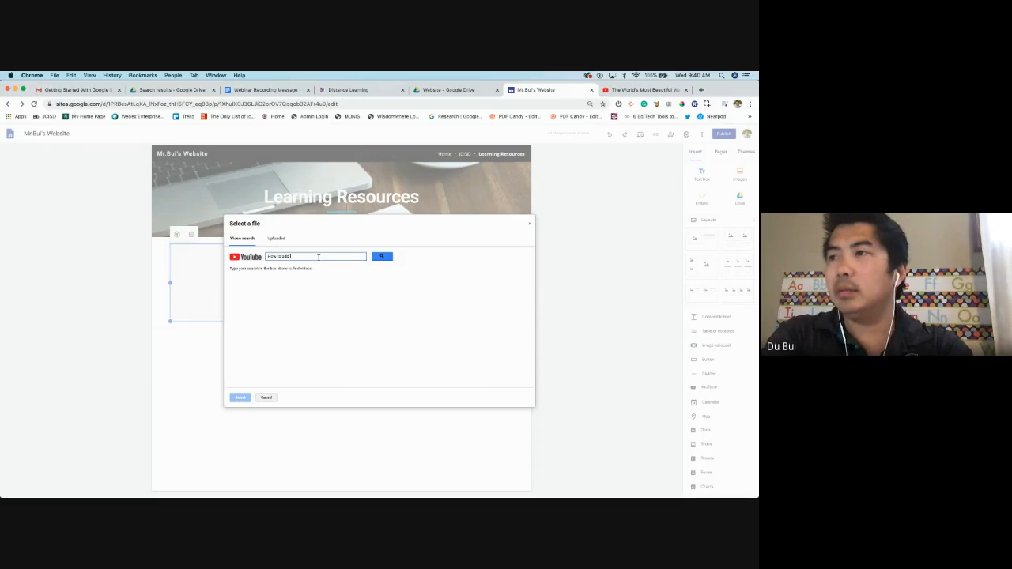
key(Return)
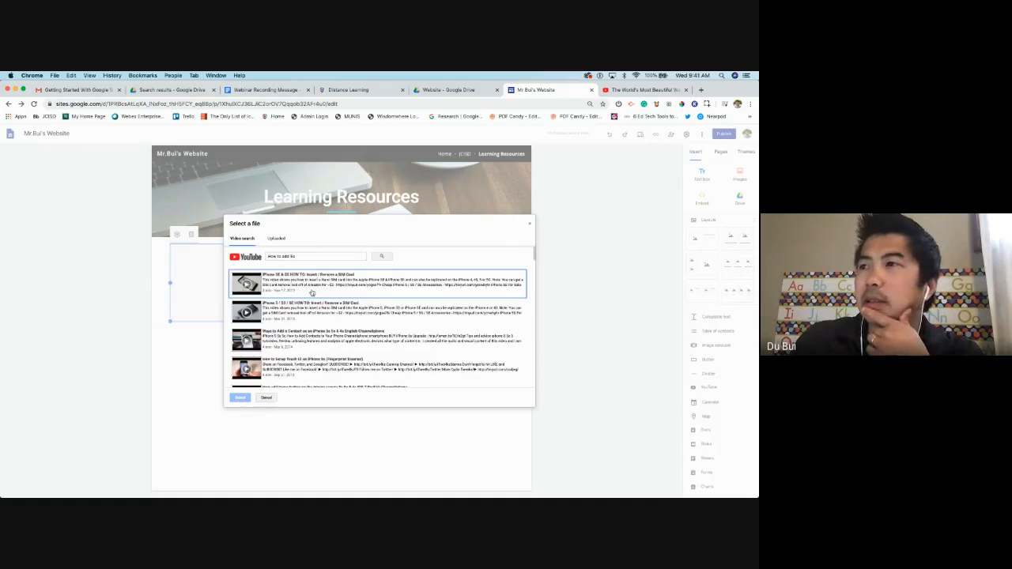
scroll(270, 293, down, 5)
scroll(269, 292, down, 5)
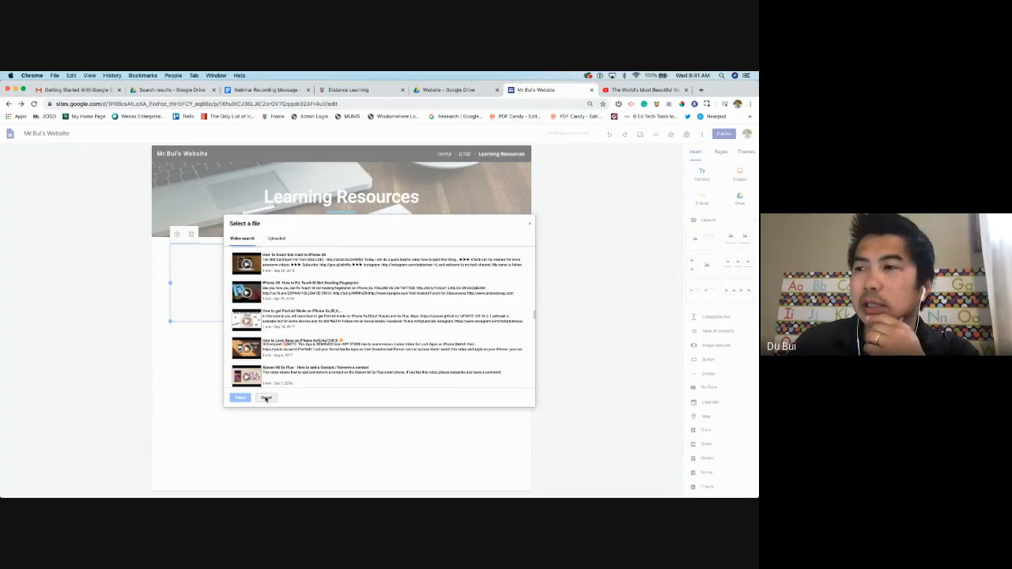
scroll(273, 302, up, 5)
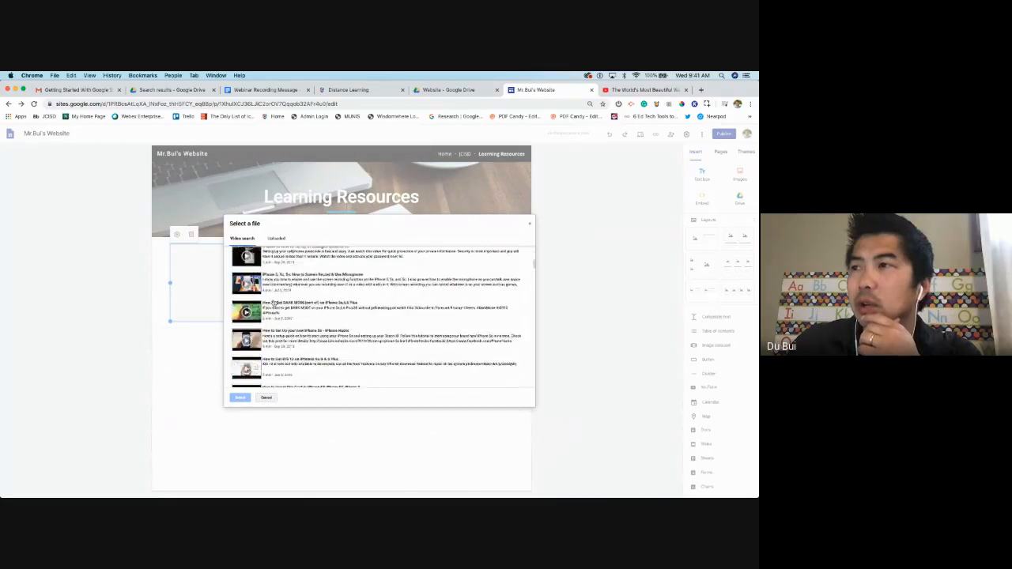
scroll(274, 303, up, 5)
Search YouTube for 'math' instead and insert the 9 Math Riddles video
triple_click(290, 256)
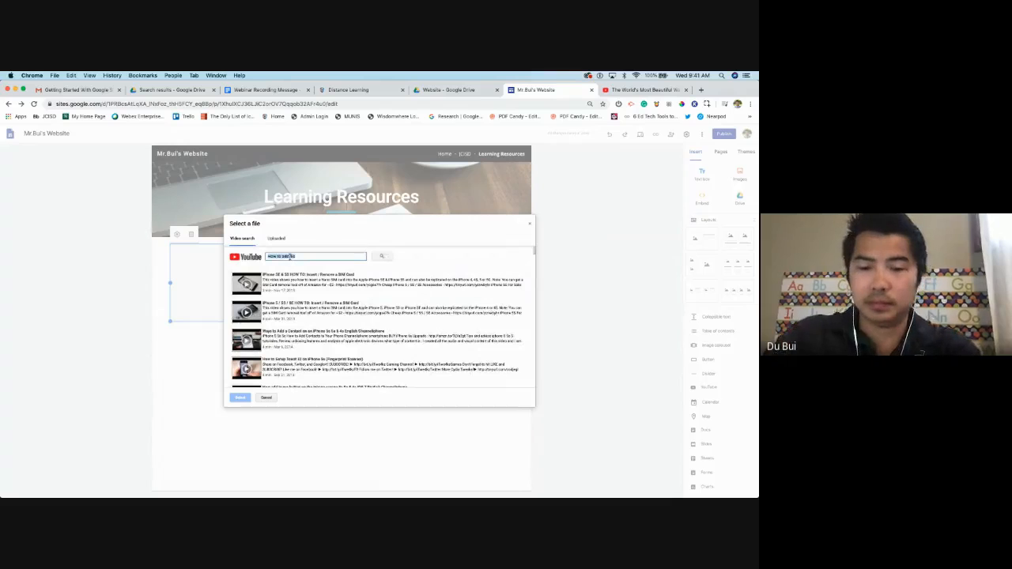
text(math)
key(Return)
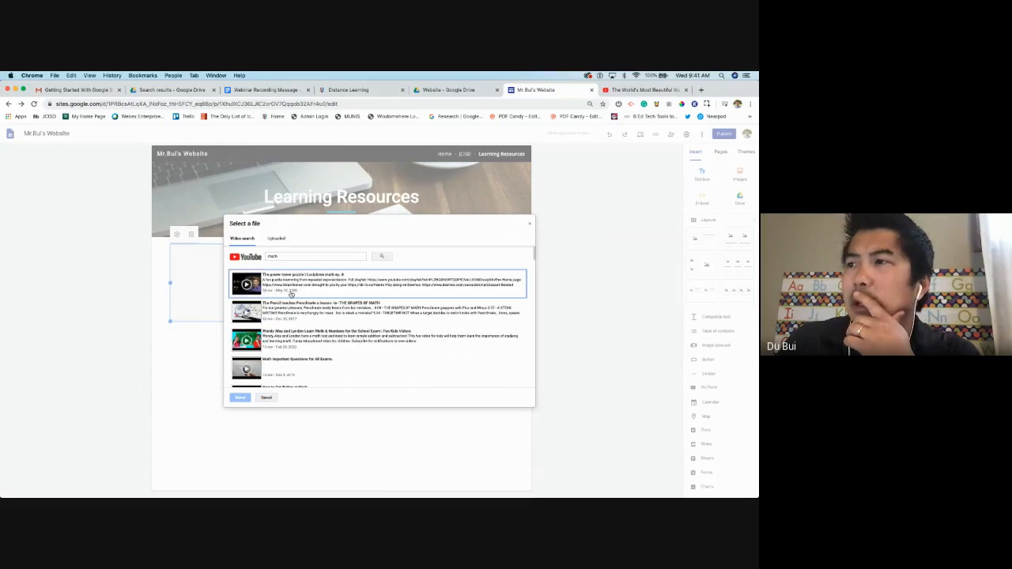
scroll(287, 330, down, 1)
scroll(285, 332, down, 2)
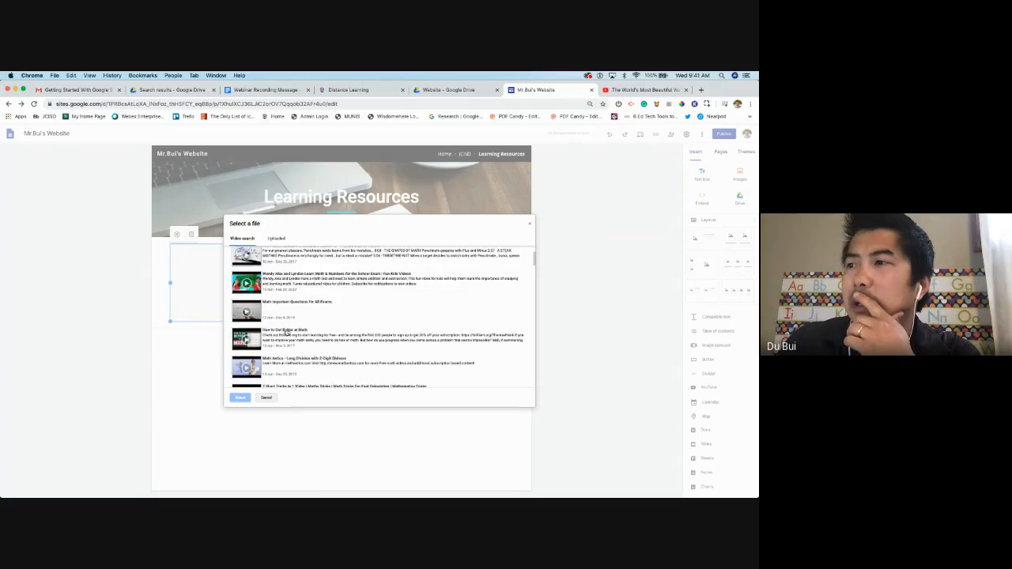
scroll(276, 338, down, 2)
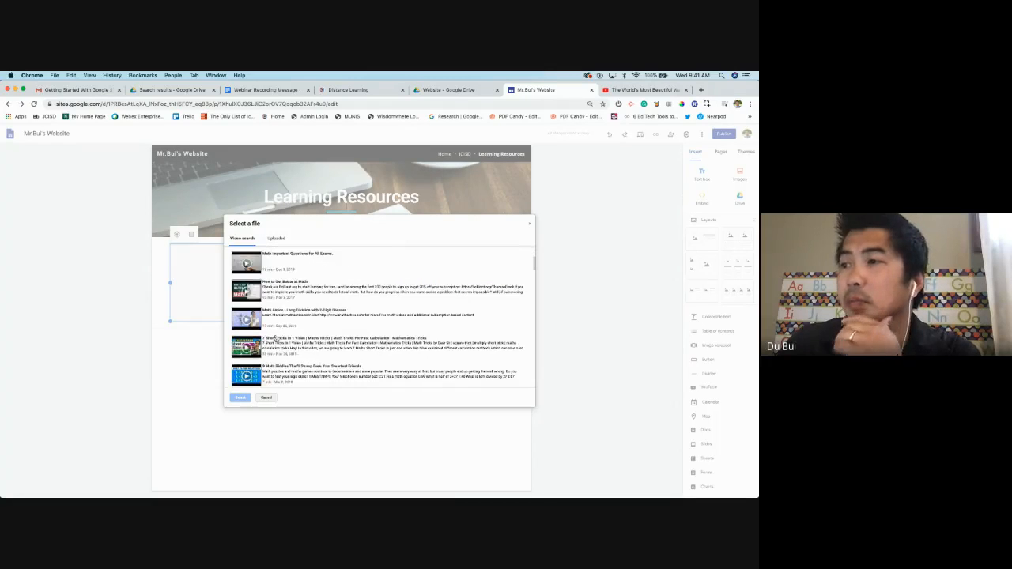
scroll(276, 360, down, 1)
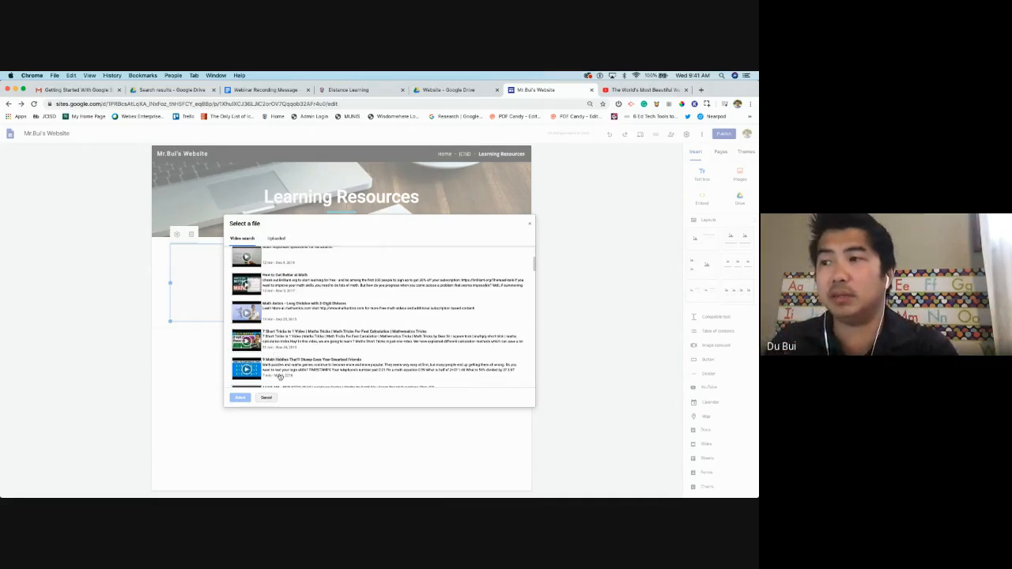
scroll(287, 370, down, 1)
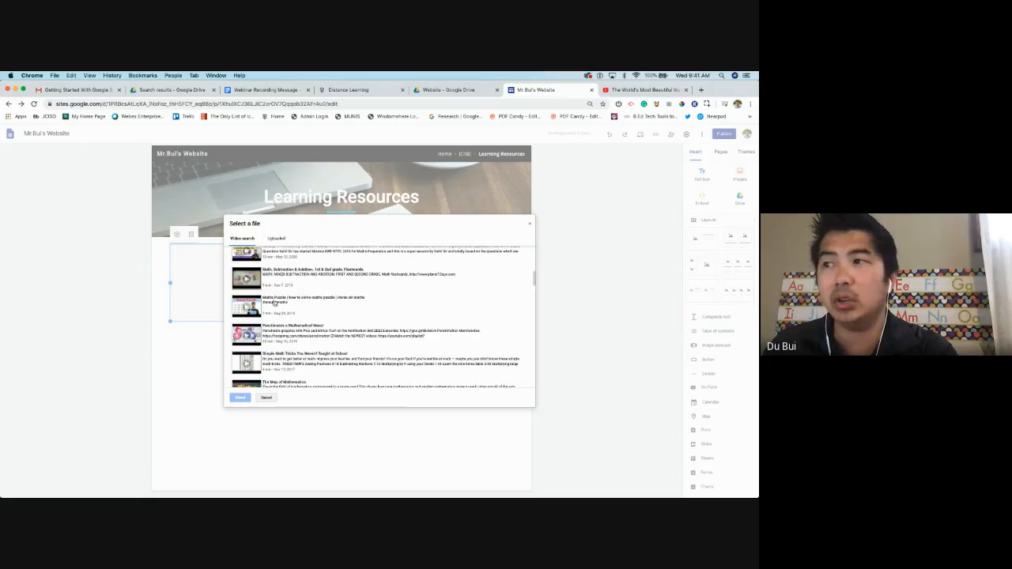
scroll(280, 291, down, 1)
click(305, 274)
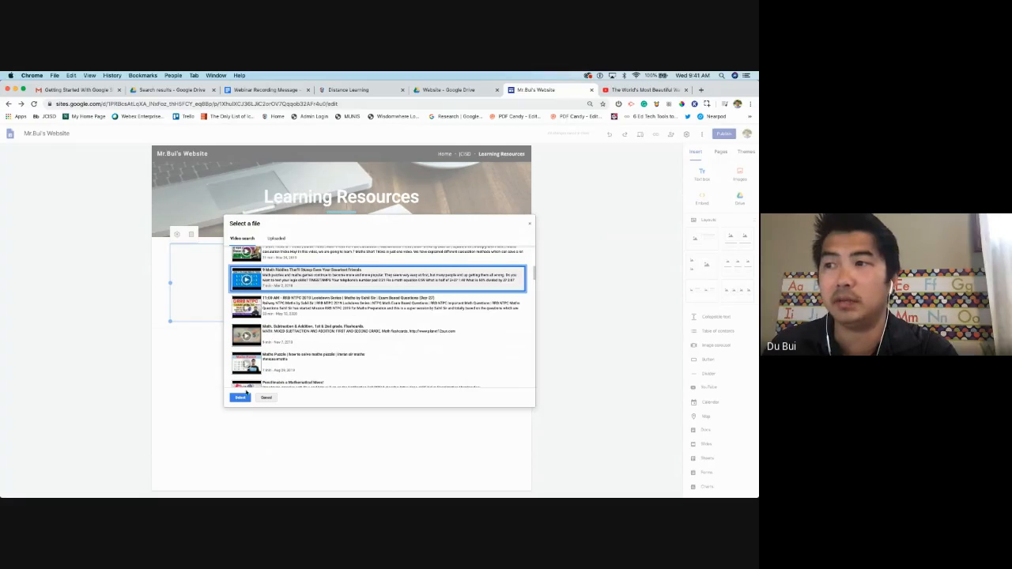
click(242, 397)
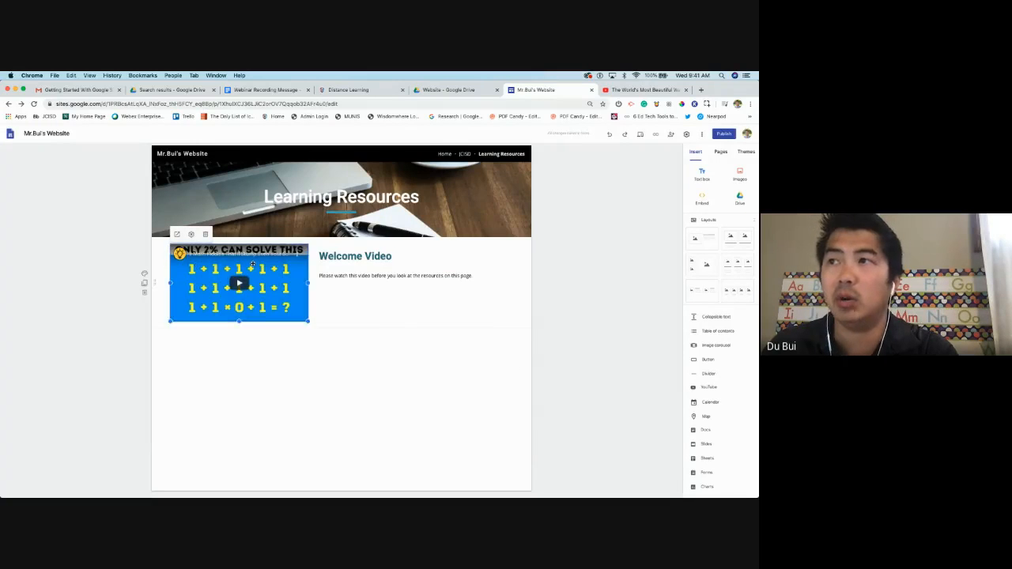
click(643, 90)
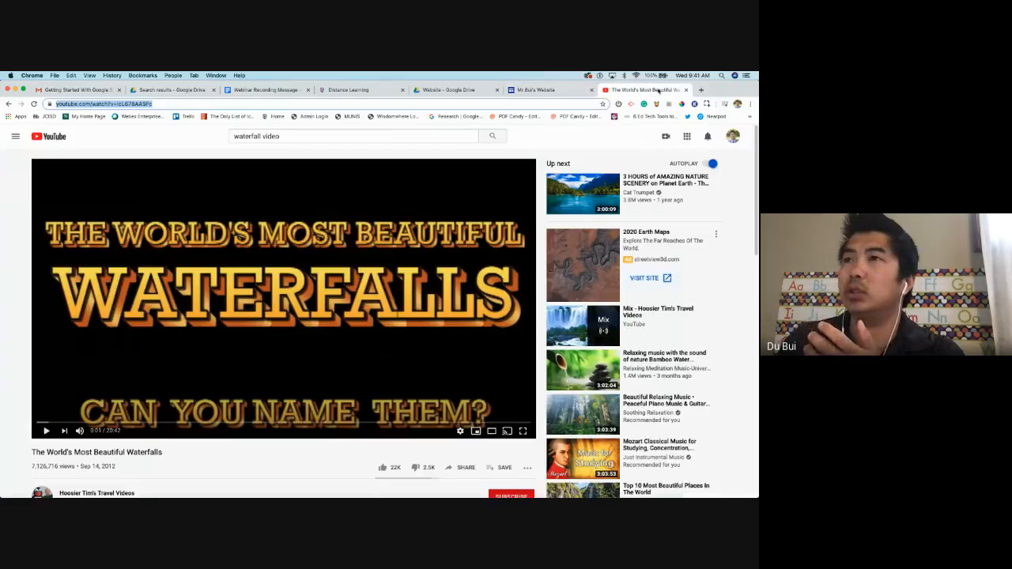
click(553, 90)
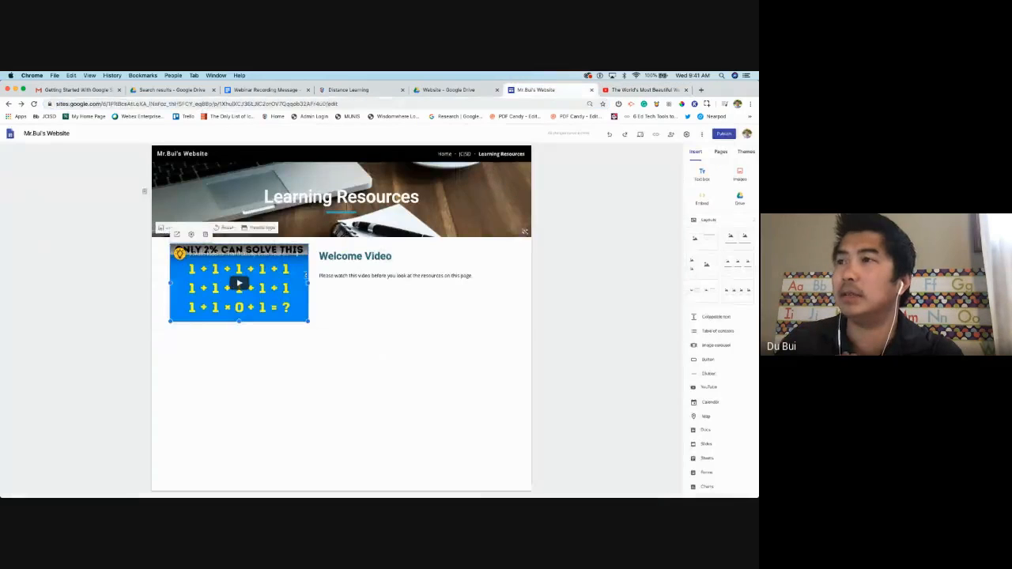
click(341, 348)
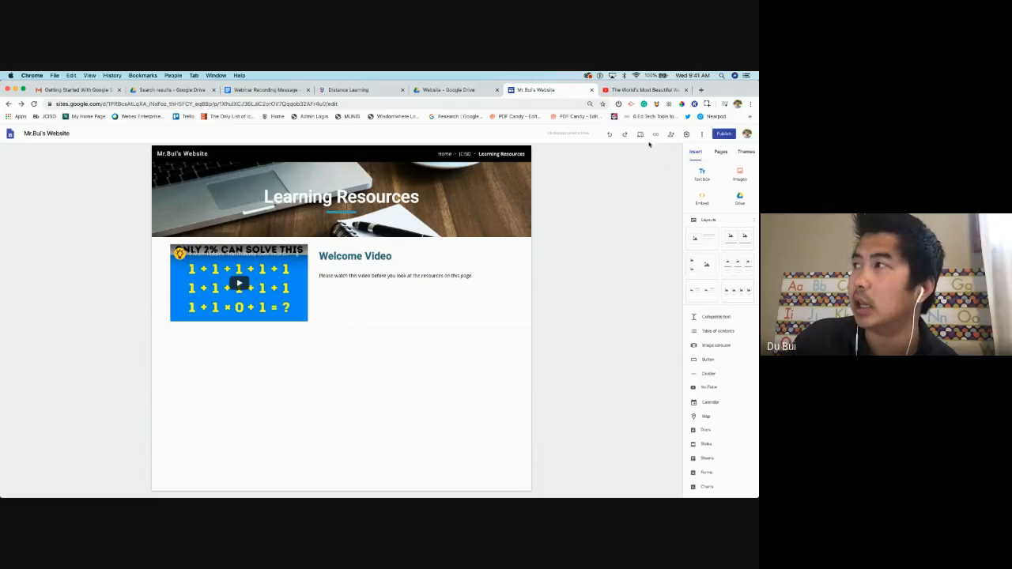
click(642, 136)
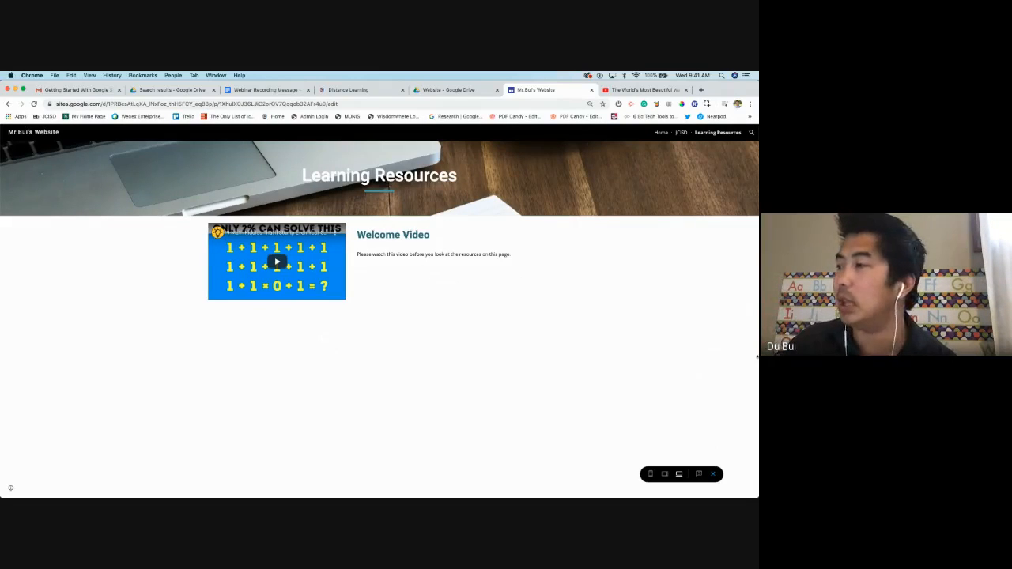
click(713, 474)
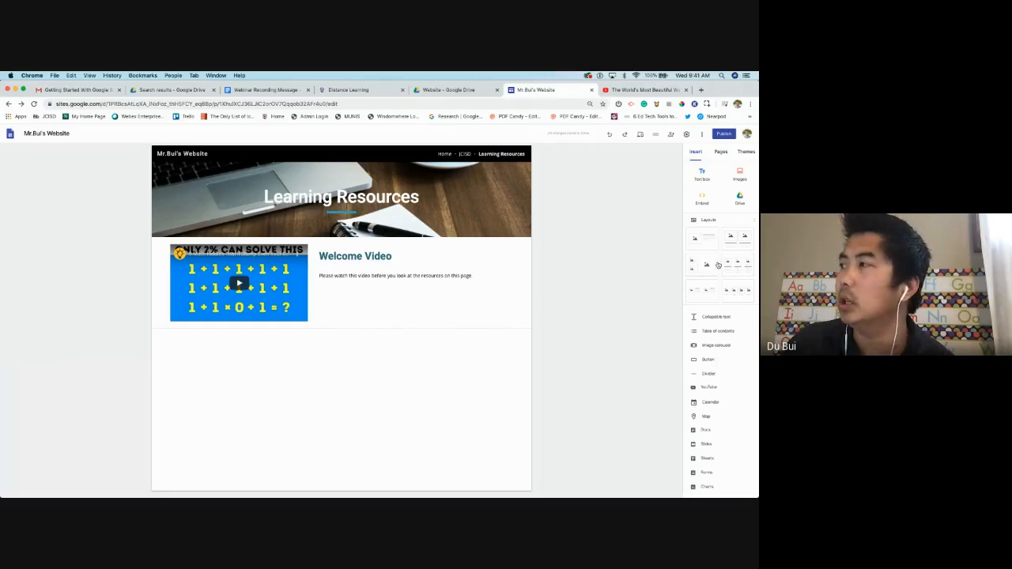
Add a three-card layout below the video and upload the video-call picture into the first card
click(748, 267)
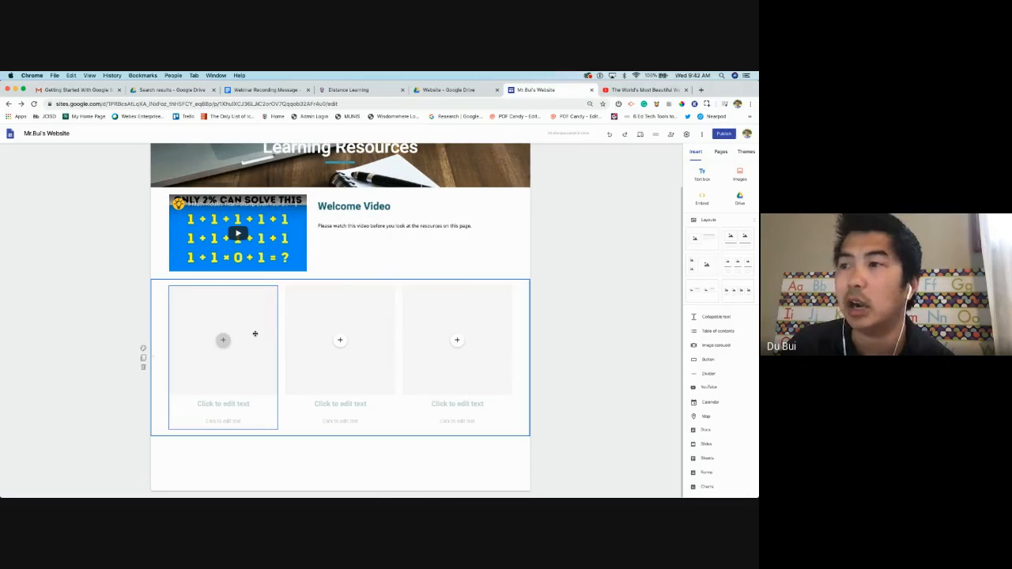
click(224, 340)
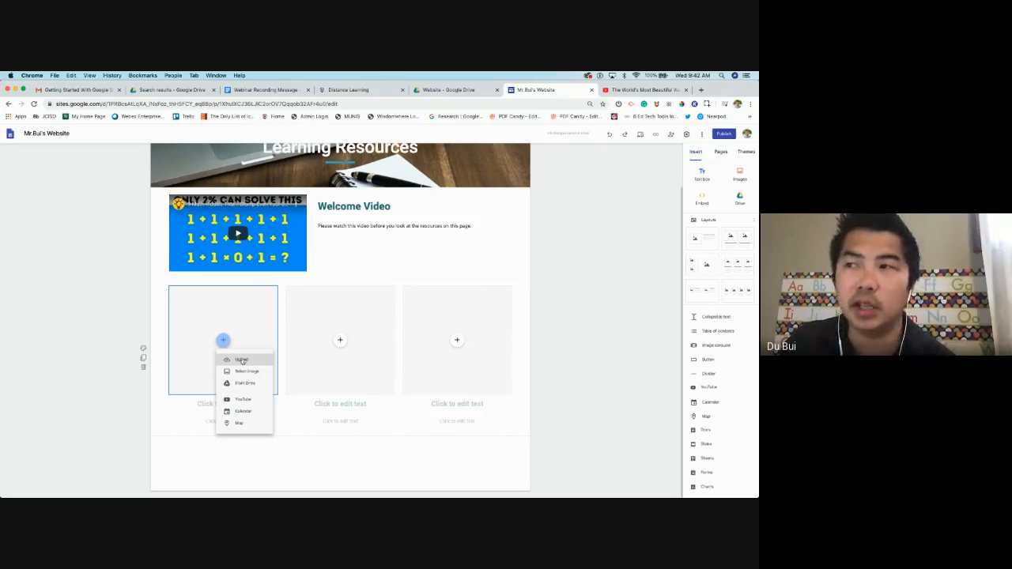
click(241, 361)
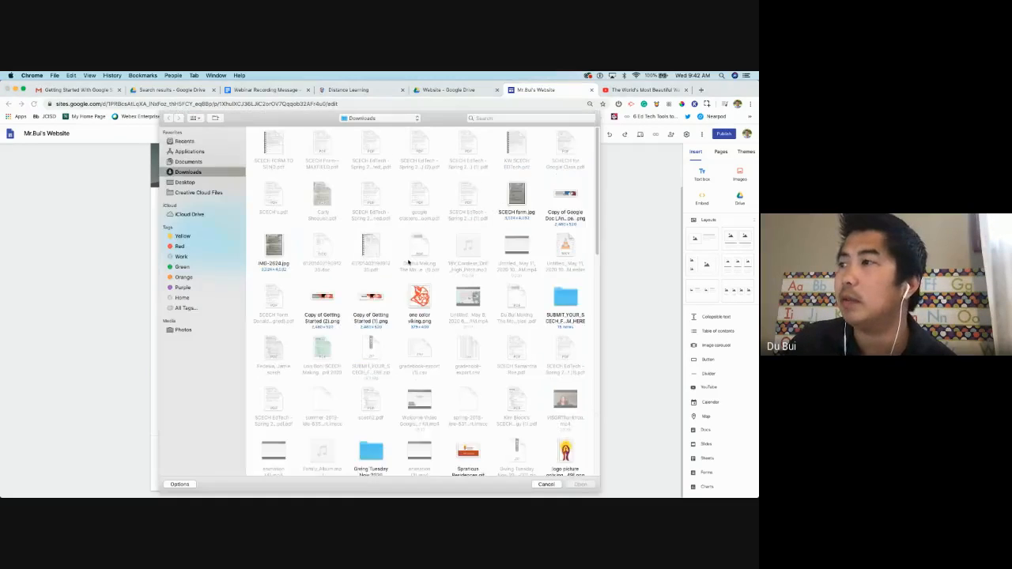
scroll(372, 261, down, 2)
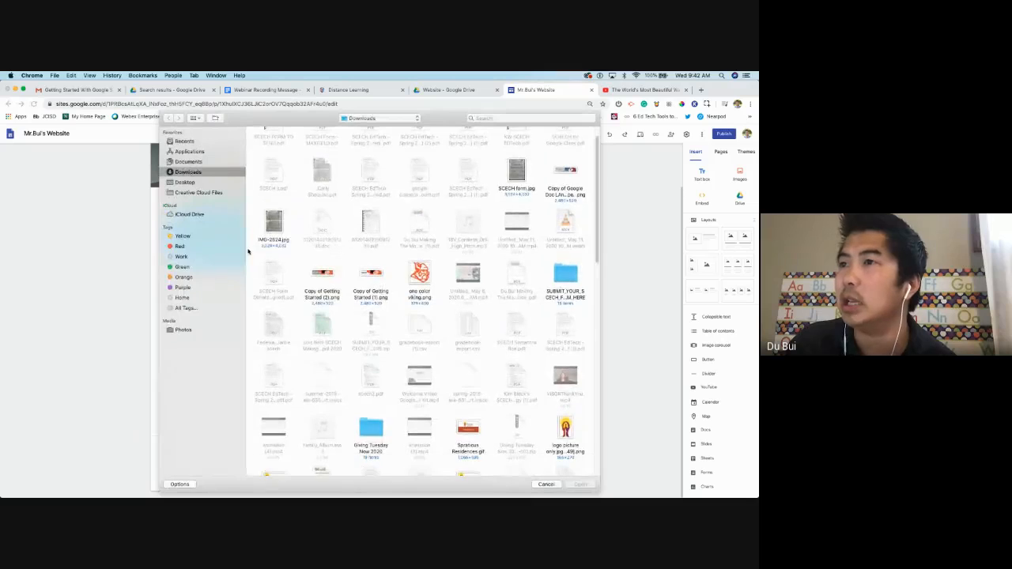
click(187, 182)
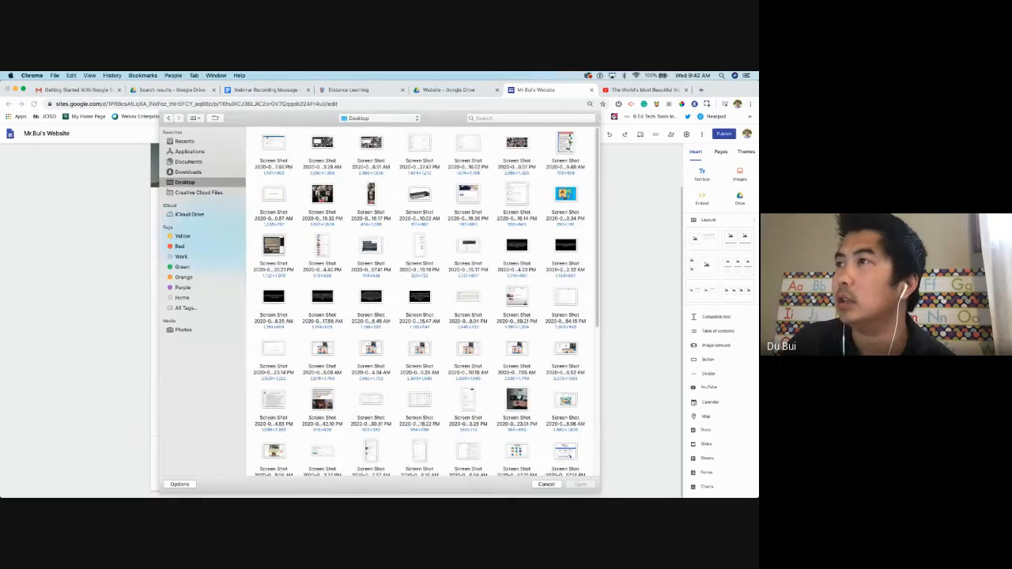
double_click(565, 194)
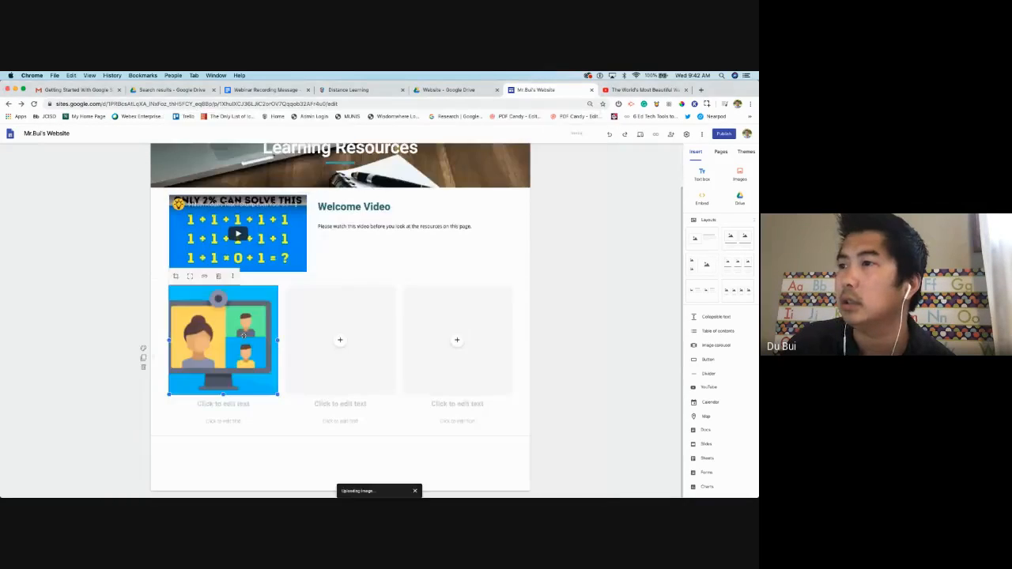
Title the first card 'Webinar Resources' with the caption 'Blah blah blah'
click(223, 404)
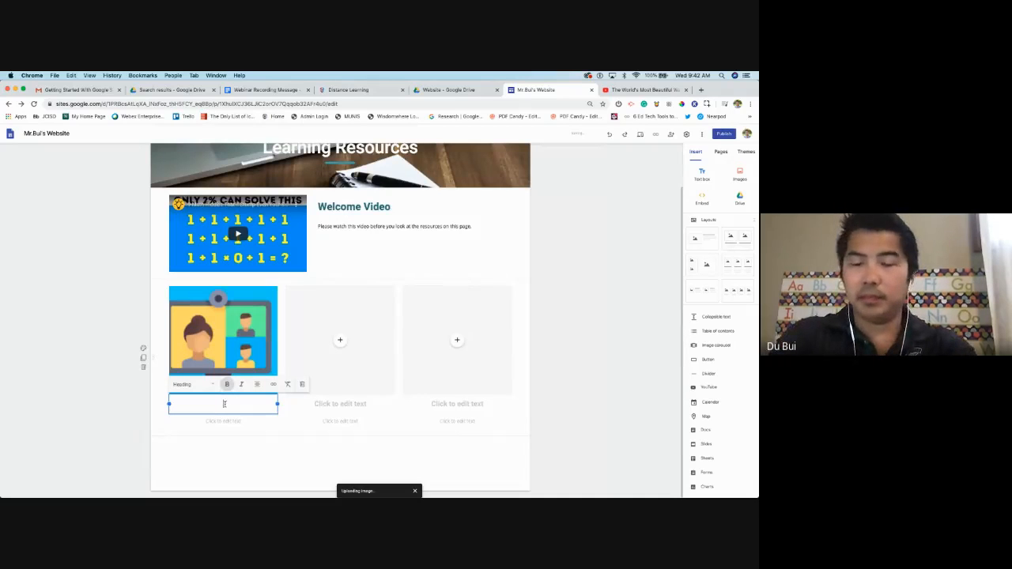
text(Webinar r)
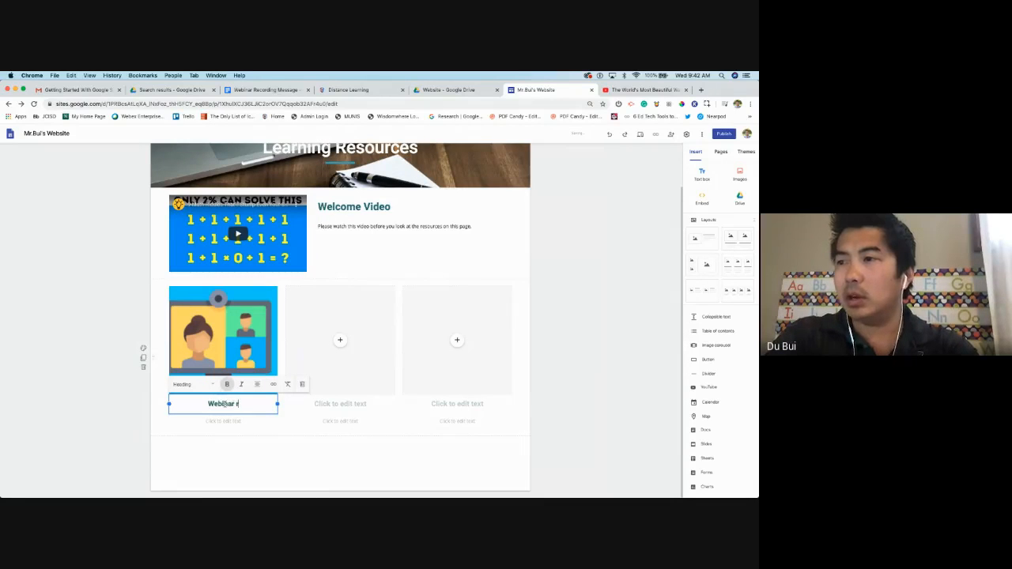
key(BackSpace)
text(Resour)
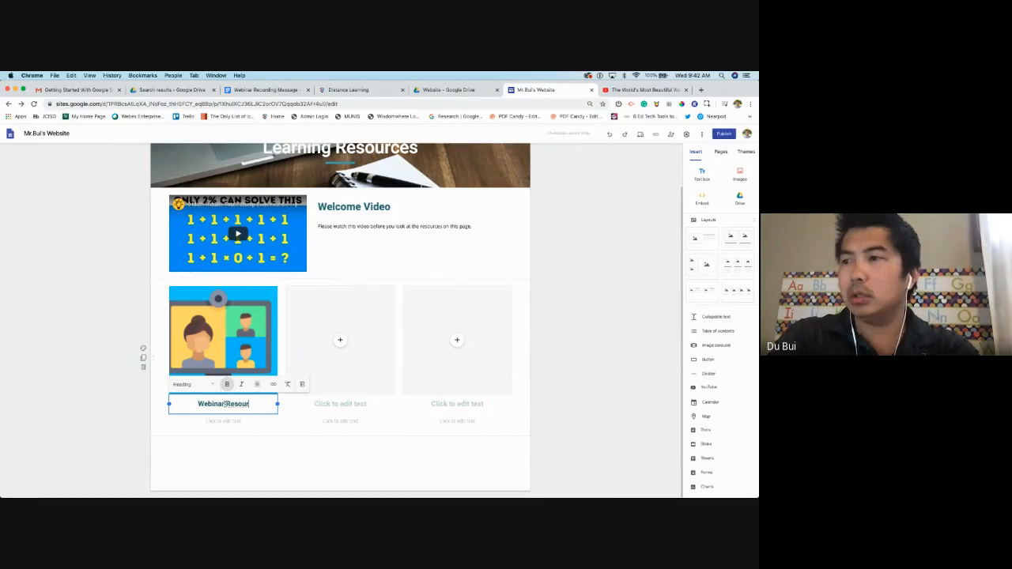
text(ces)
click(208, 419)
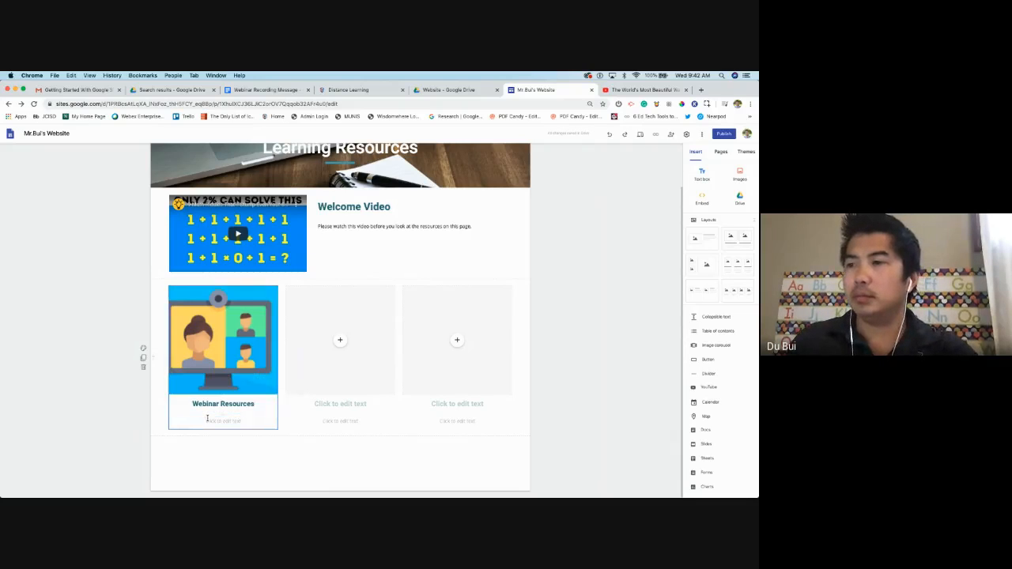
text(Blah)
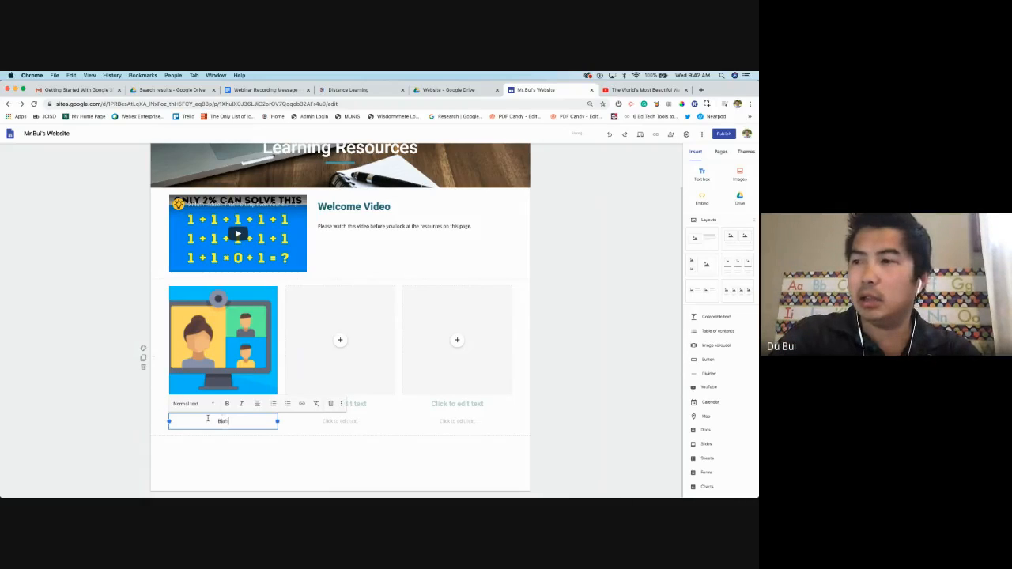
text( blah blah)
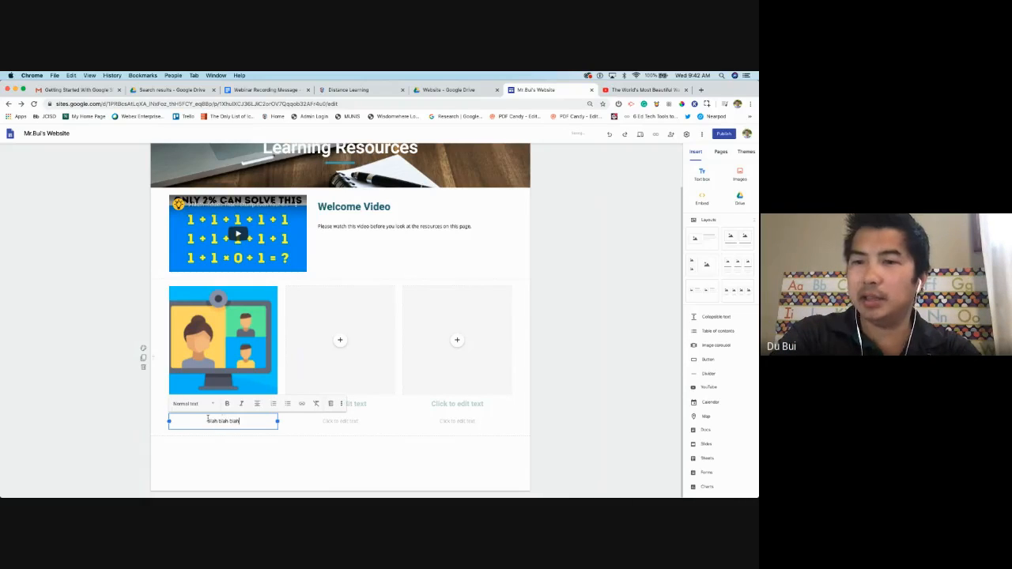
click(284, 456)
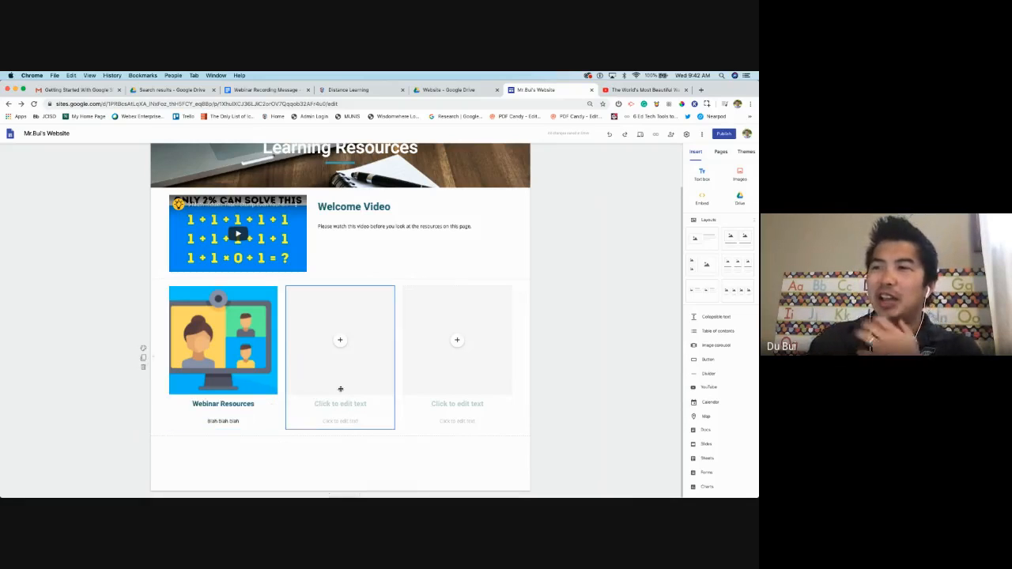
Upload the phone-stand photo to the second card and title it 'Homewade Stands'
click(340, 340)
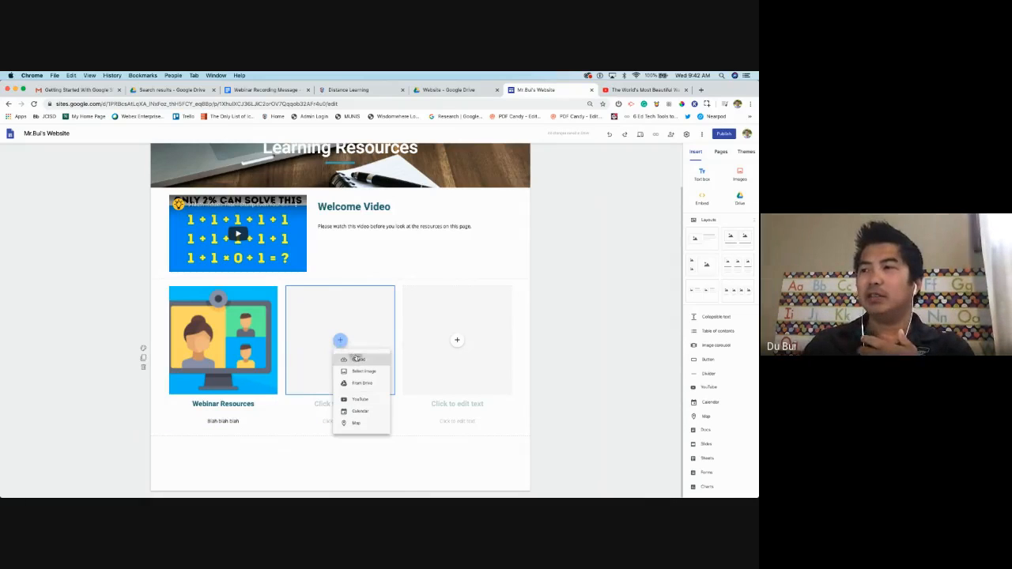
click(348, 354)
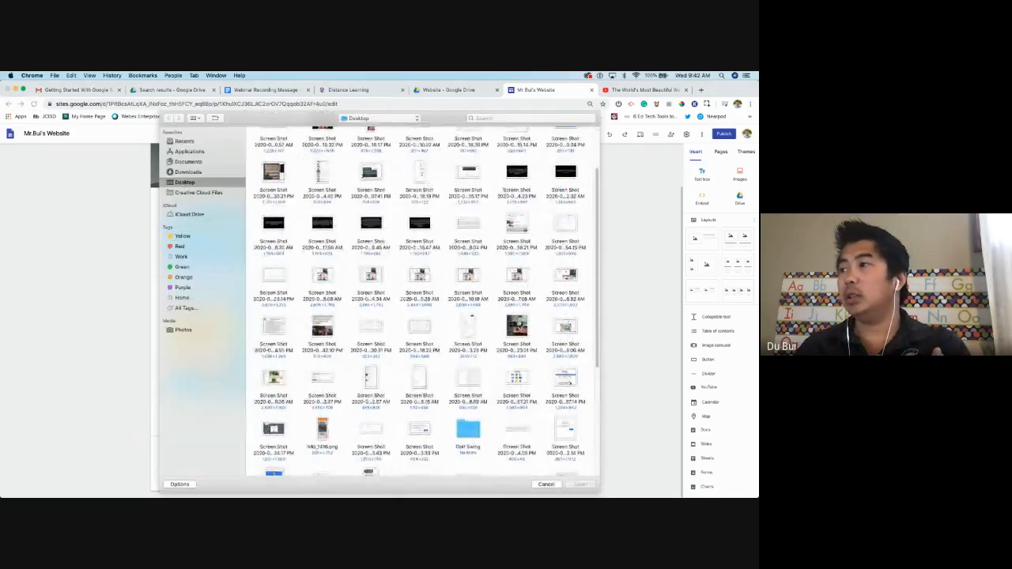
double_click(516, 331)
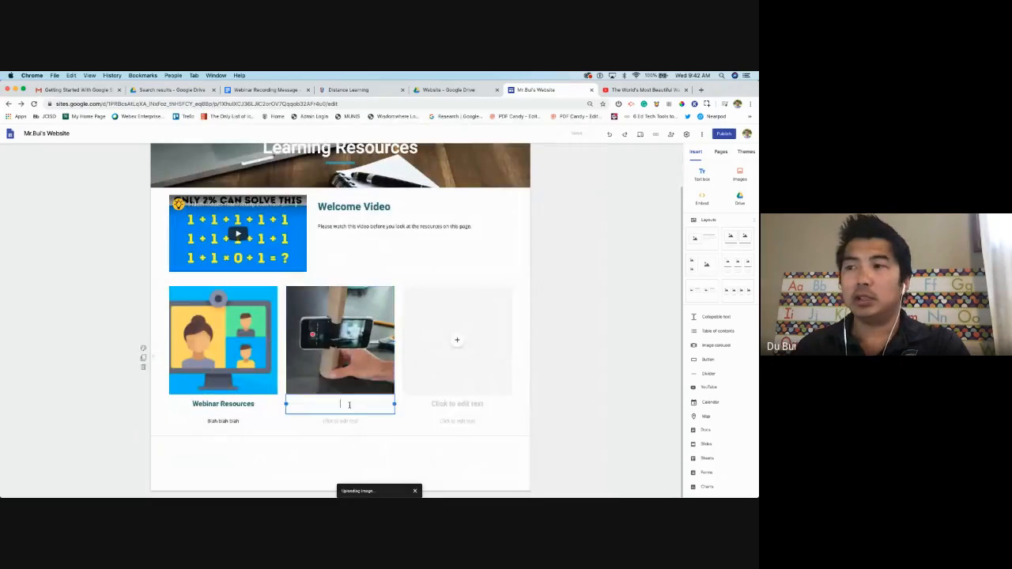
click(348, 402)
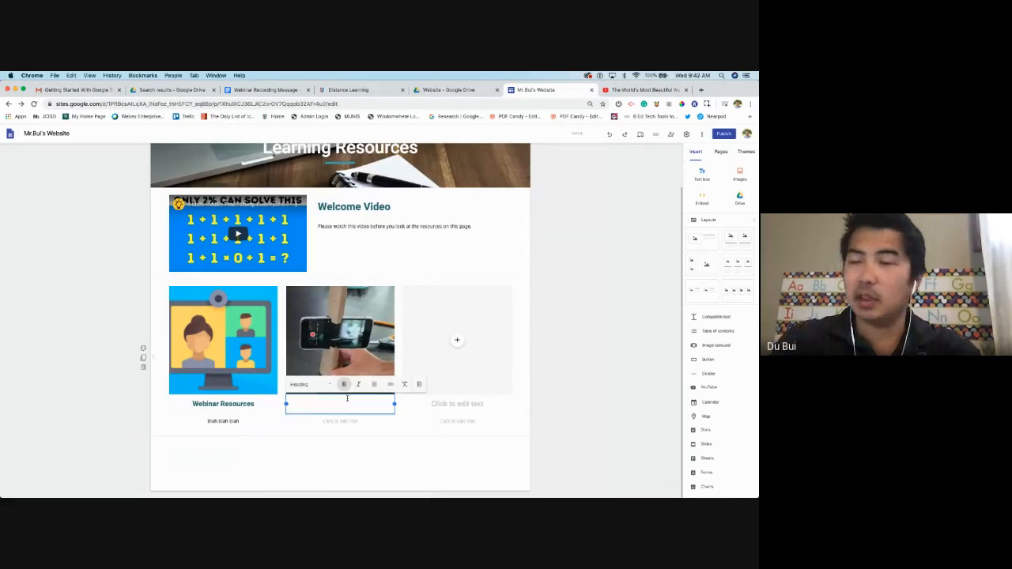
text(Homew)
text(ade S)
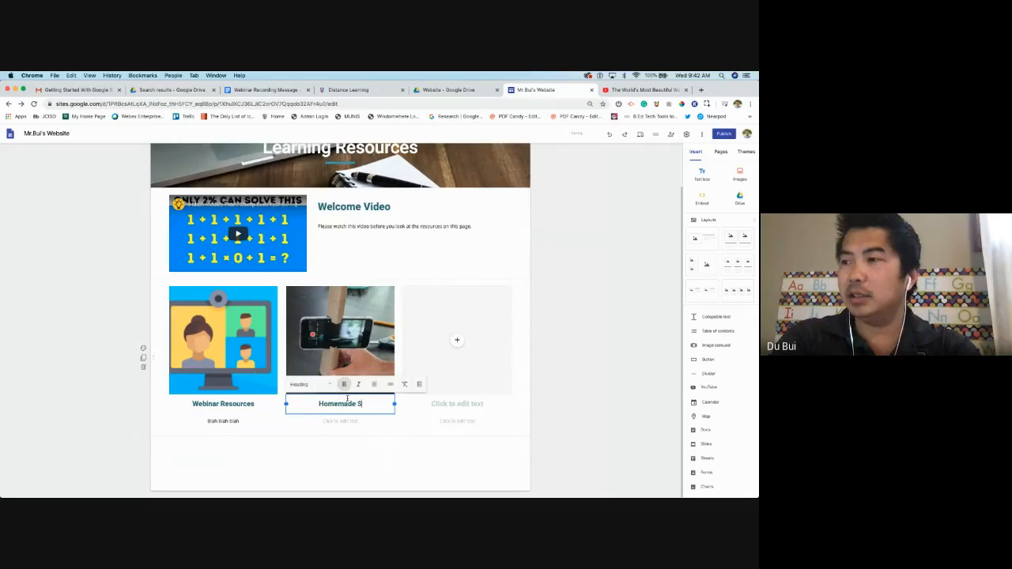
text(tands)
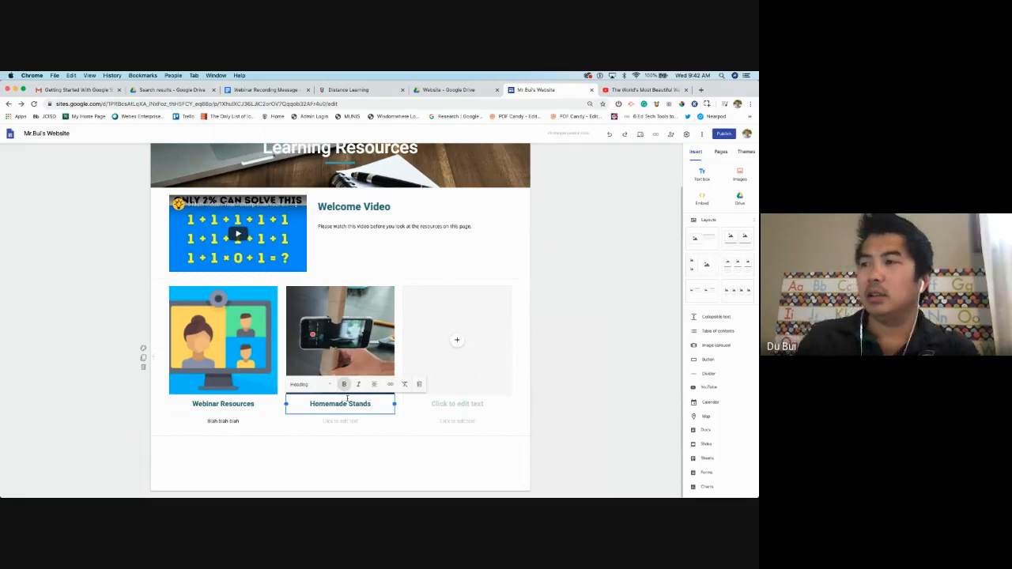
Upload the chart screenshot from the computer into the third card
click(457, 340)
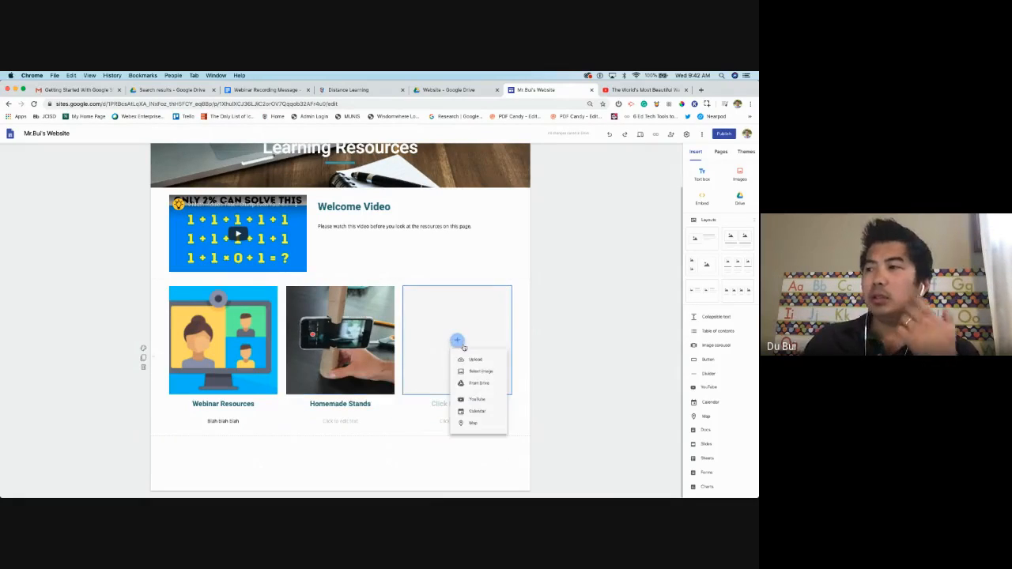
click(474, 359)
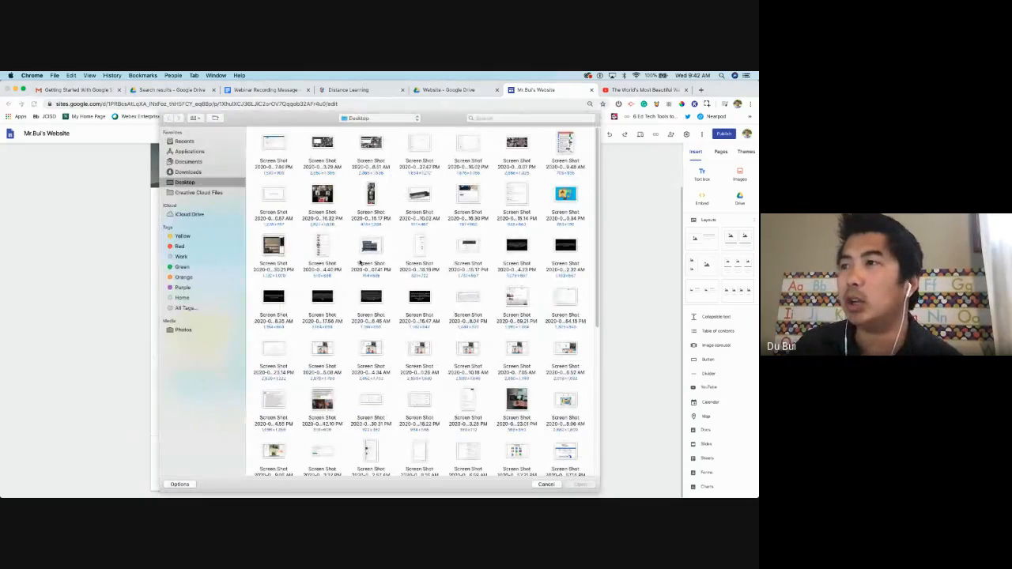
scroll(439, 316, down, 3)
scroll(433, 297, down, 2)
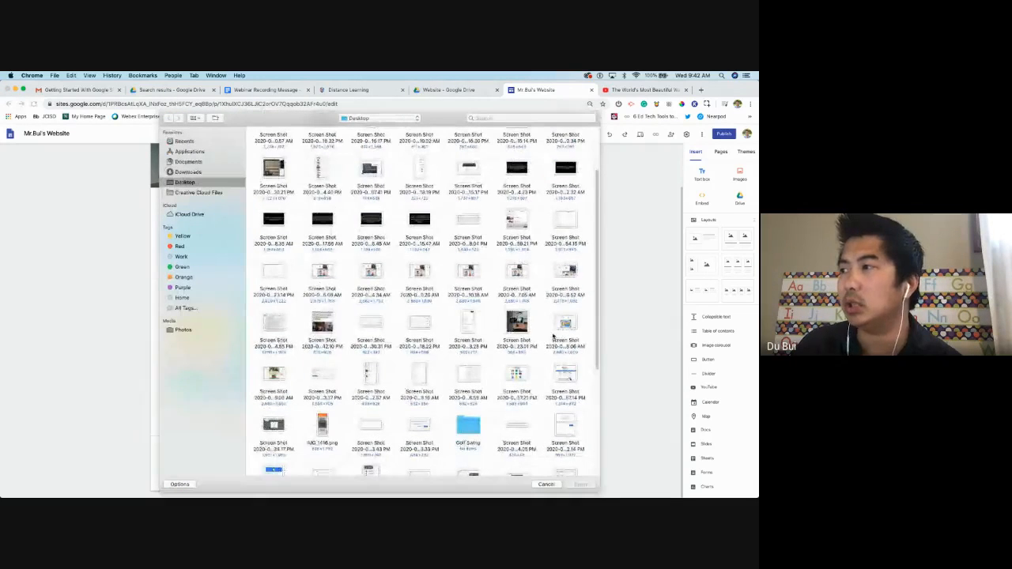
scroll(302, 348, down, 5)
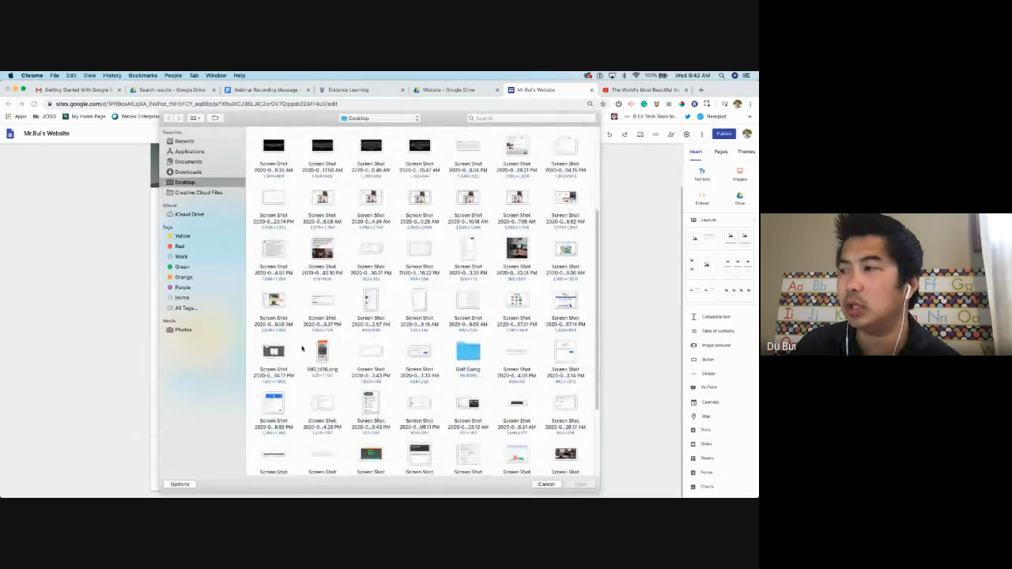
double_click(525, 438)
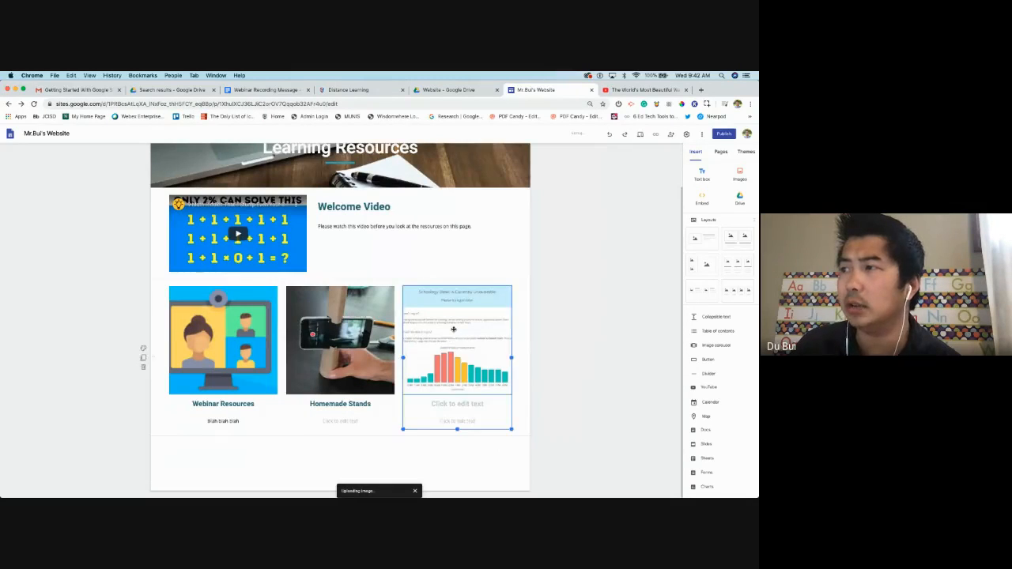
Add four-column, image-and-text, and two-small-one-large layout sections below the cards
click(749, 298)
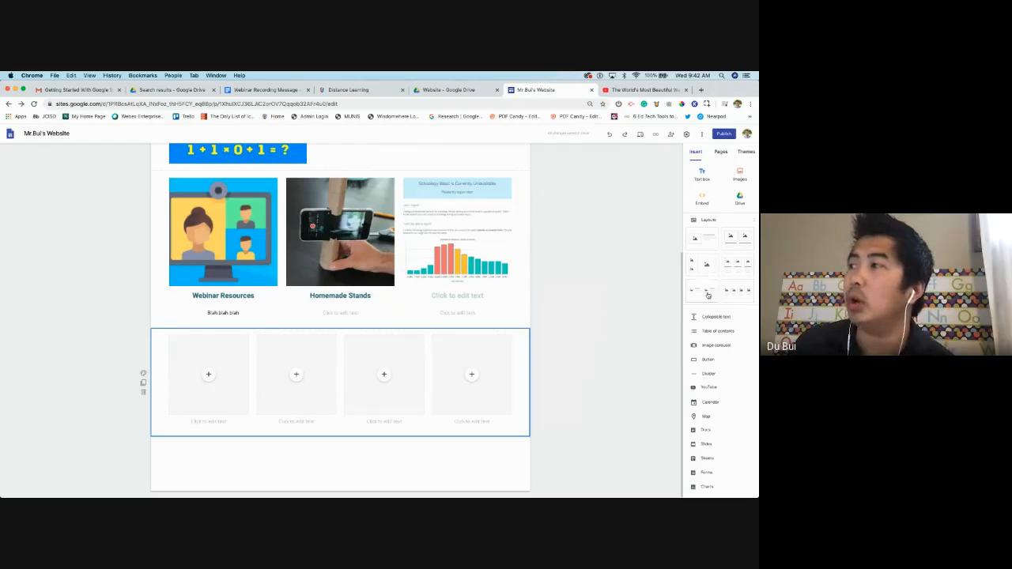
click(707, 276)
click(706, 265)
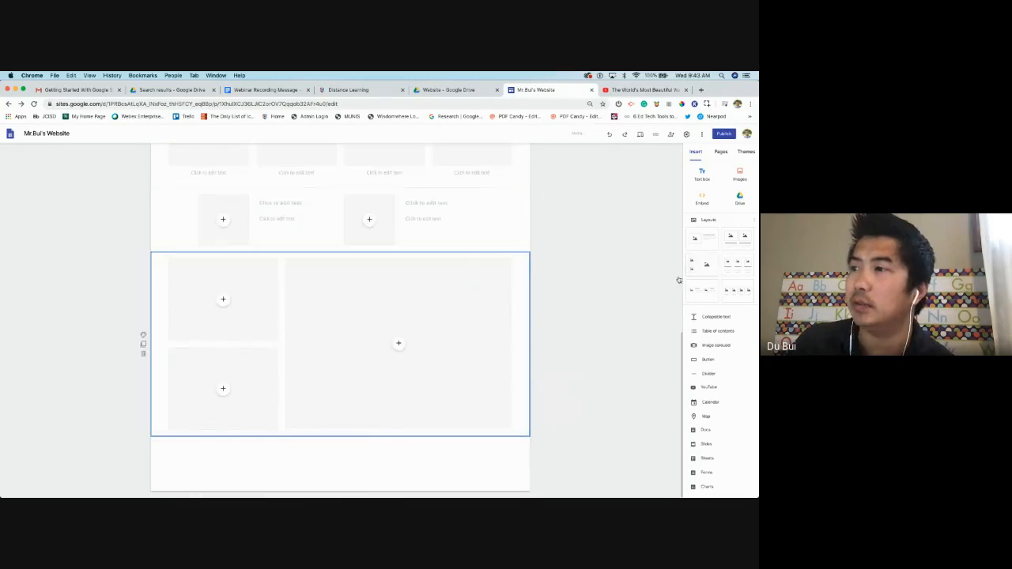
scroll(305, 321, up, 4)
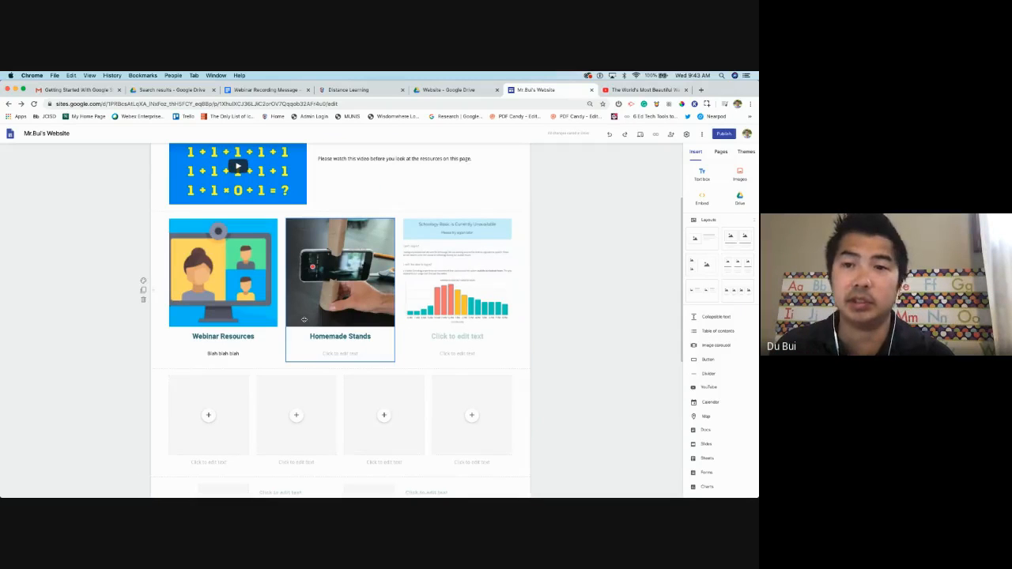
scroll(237, 348, down, 2)
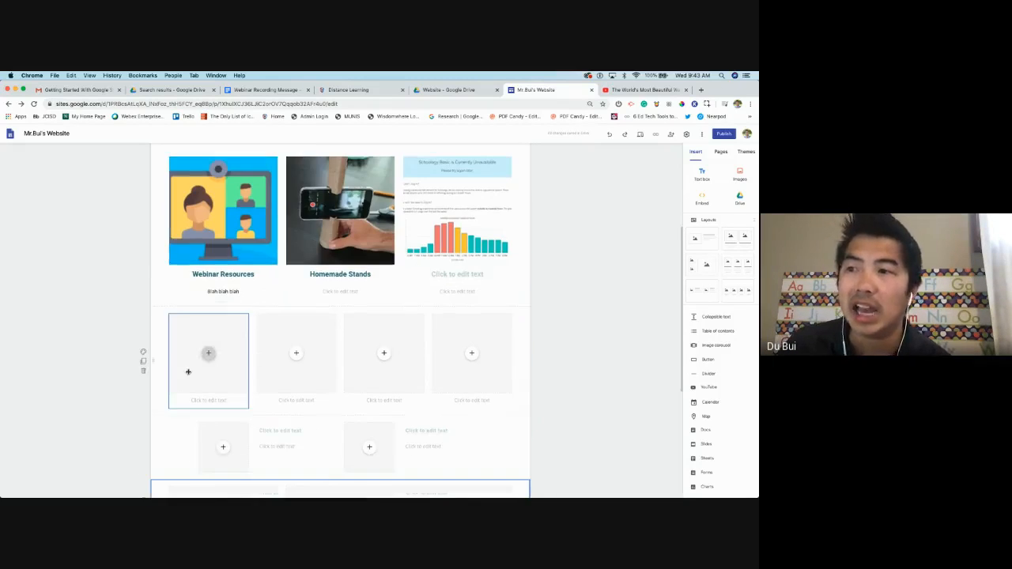
scroll(337, 415, up, 5)
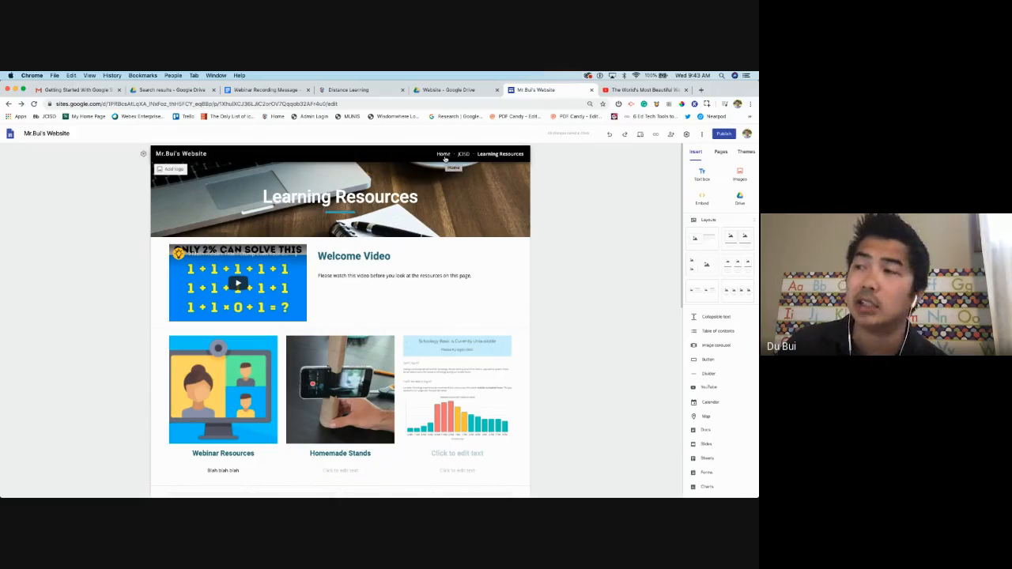
click(444, 155)
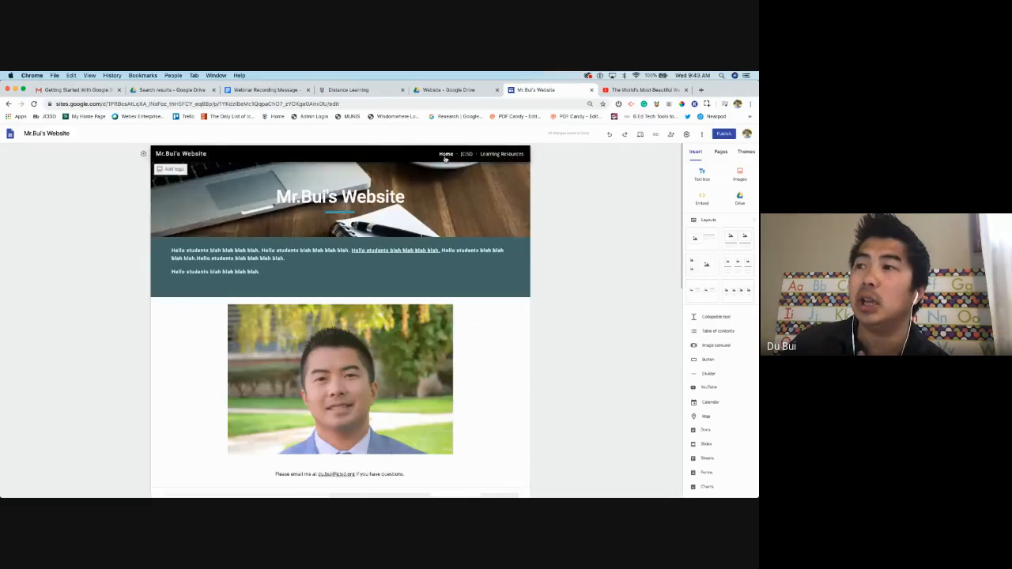
scroll(426, 265, down, 5)
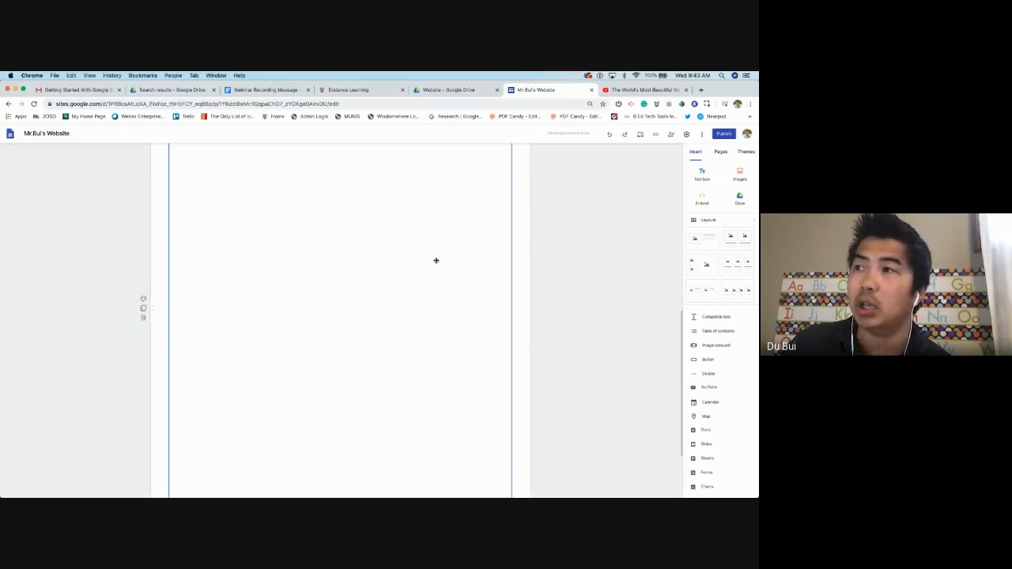
scroll(436, 260, up, 5)
click(463, 154)
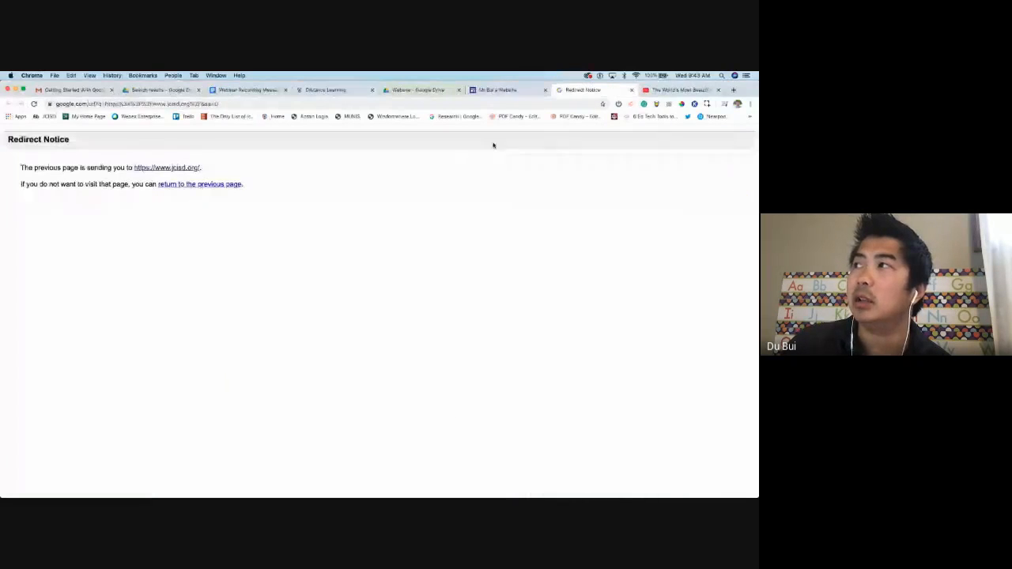
click(632, 90)
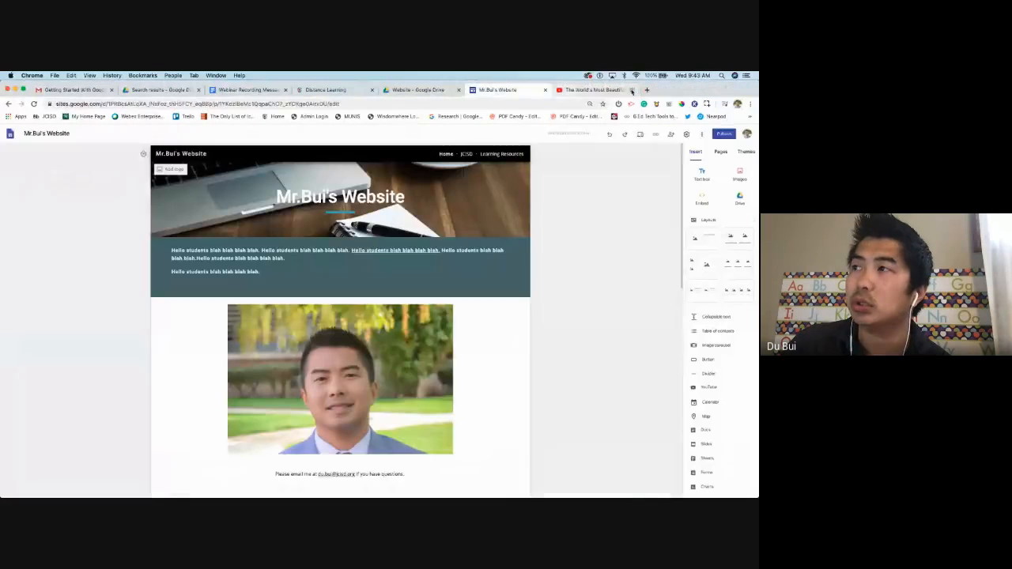
click(499, 154)
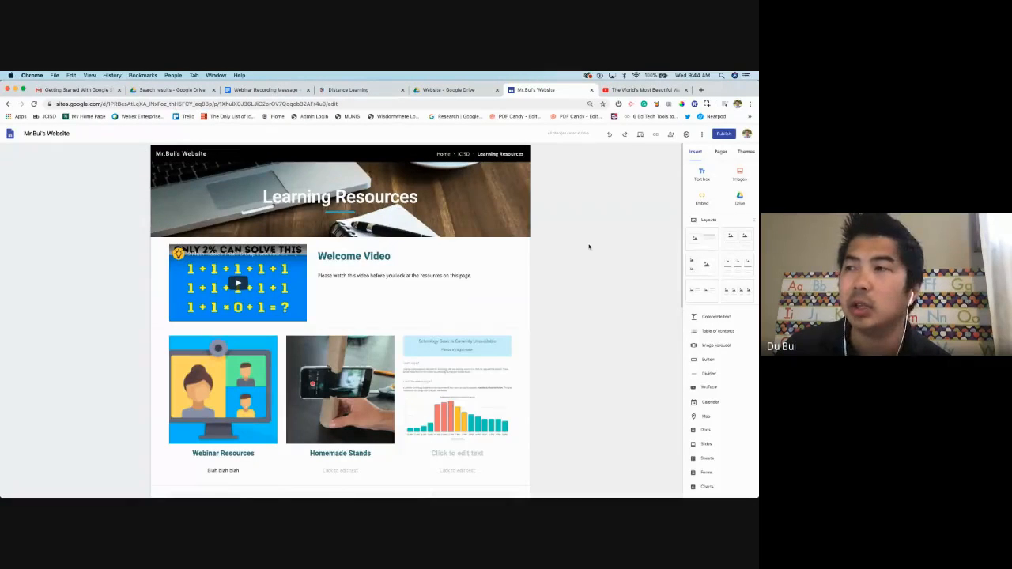
scroll(588, 247, down, 1)
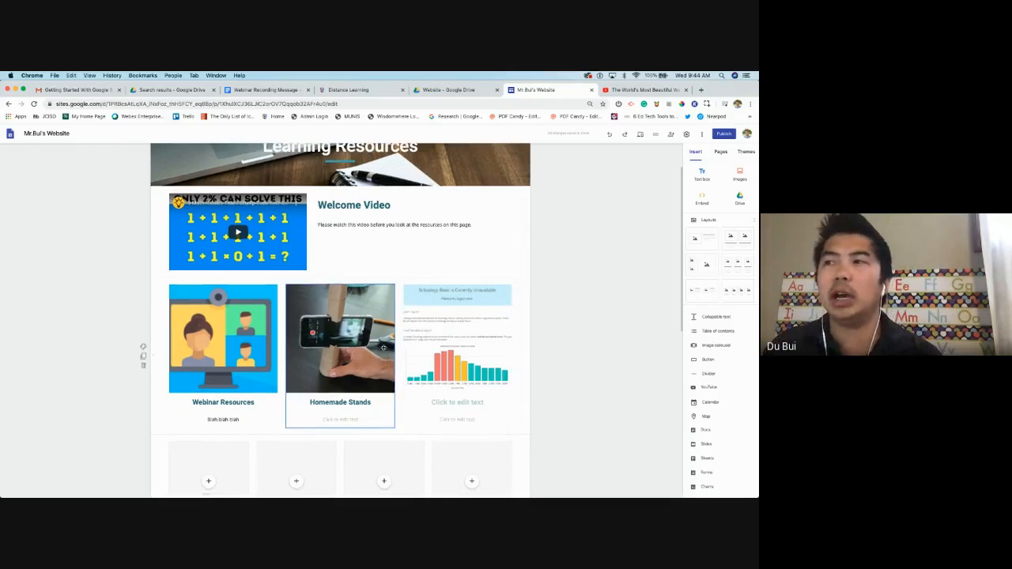
scroll(380, 348, down, 1)
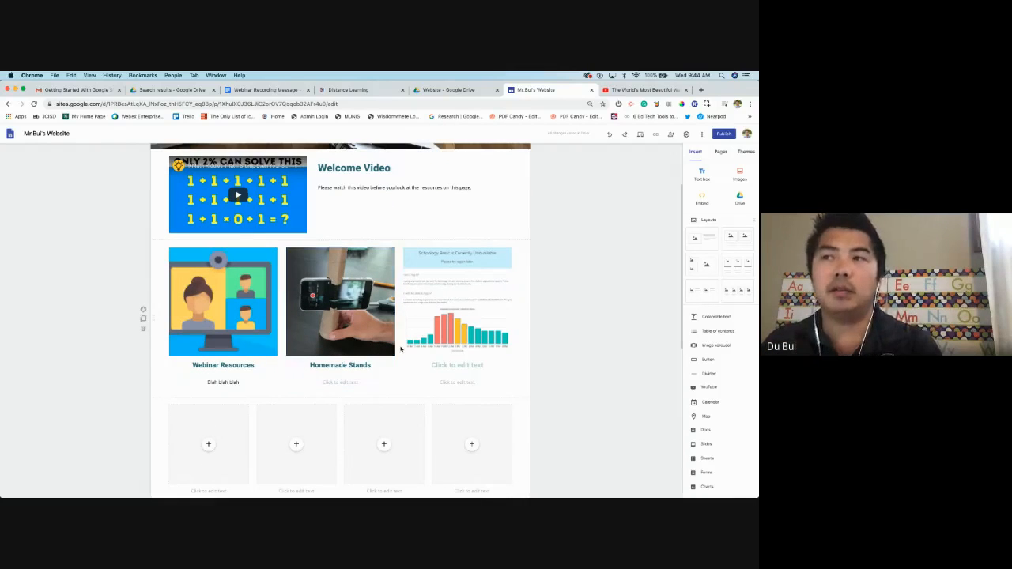
scroll(395, 340, up, 2)
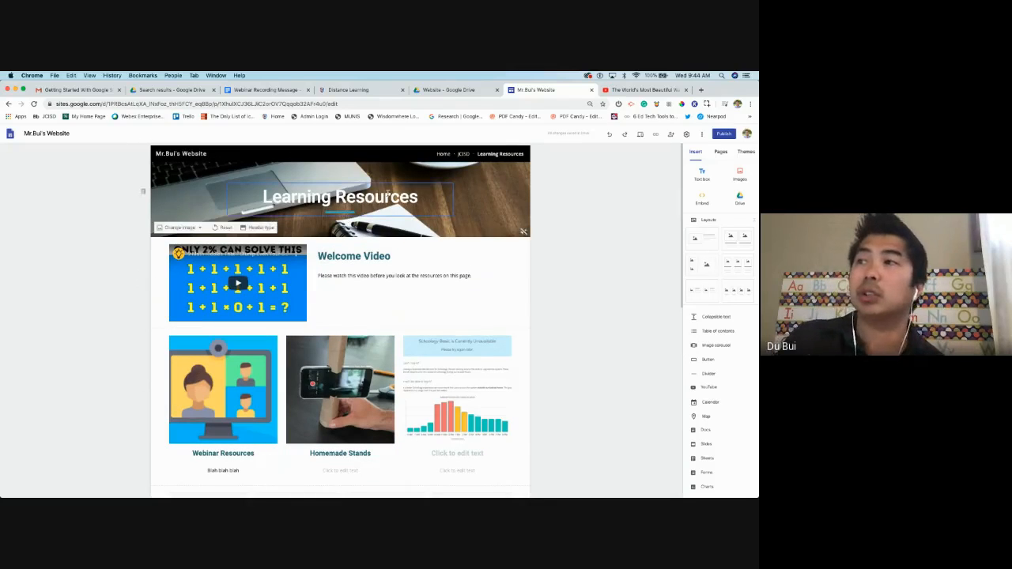
Create a new page named 'Class Updates' from the Pages list
click(720, 151)
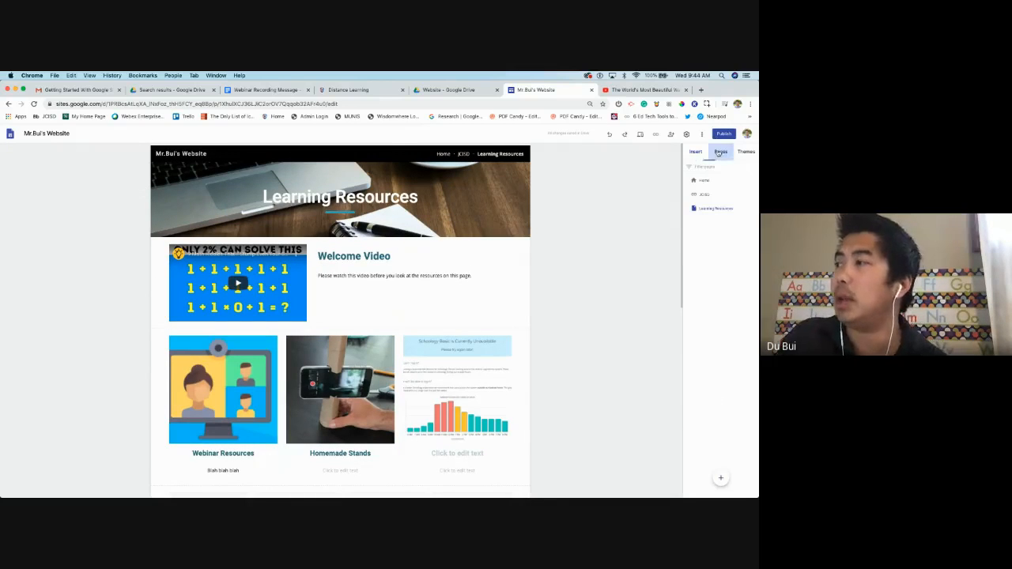
click(720, 478)
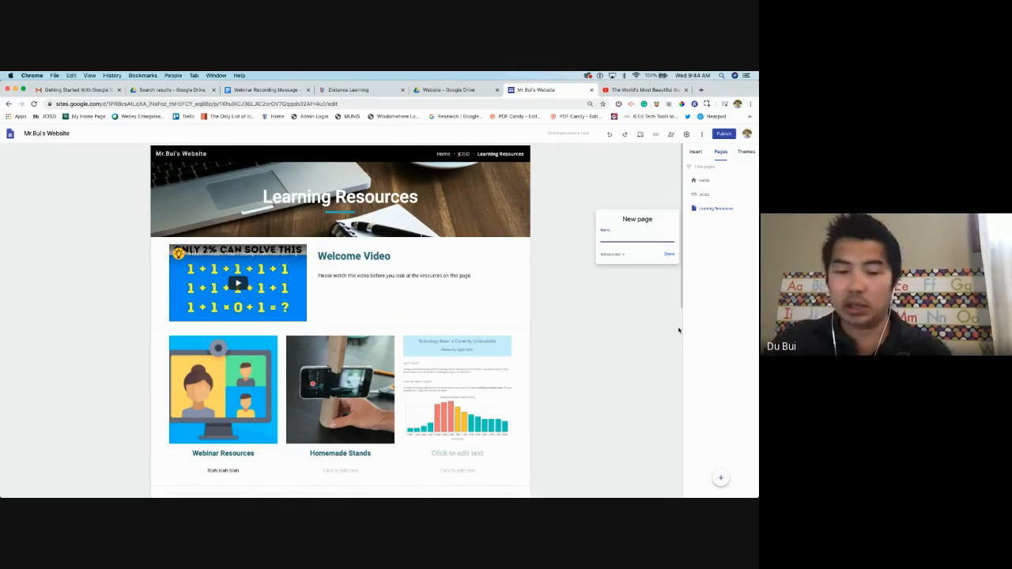
text(Class Up)
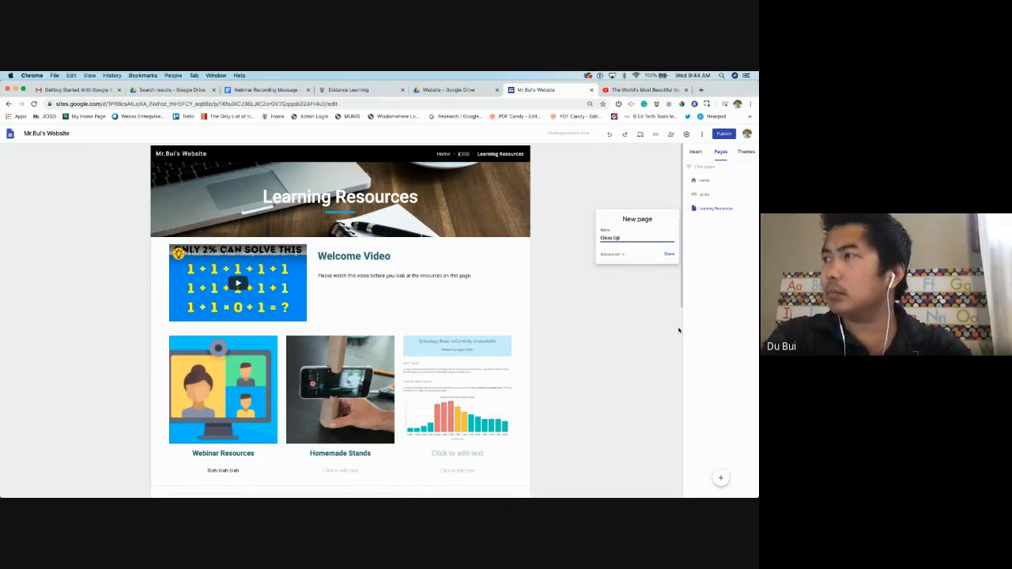
text(dates)
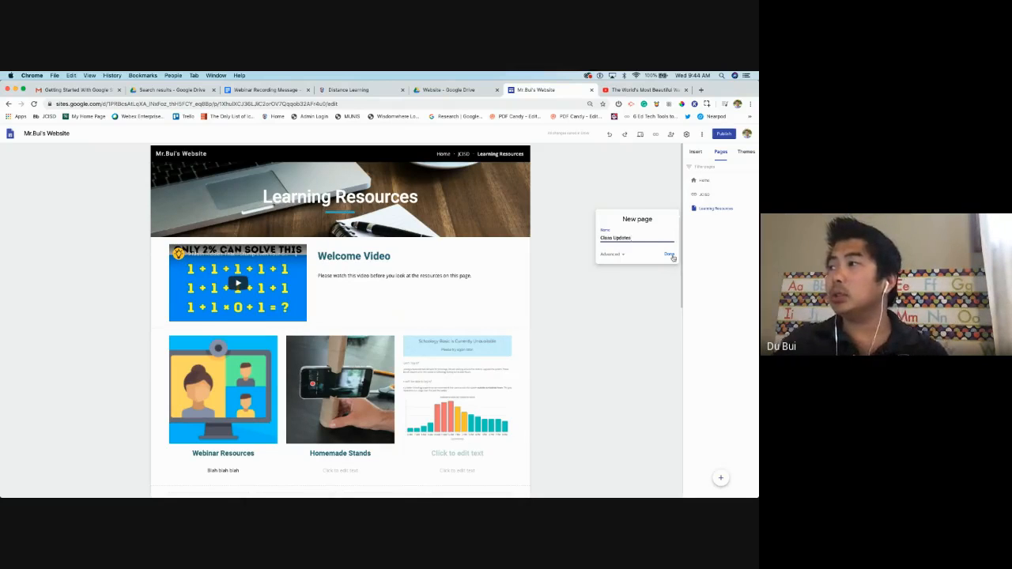
click(670, 254)
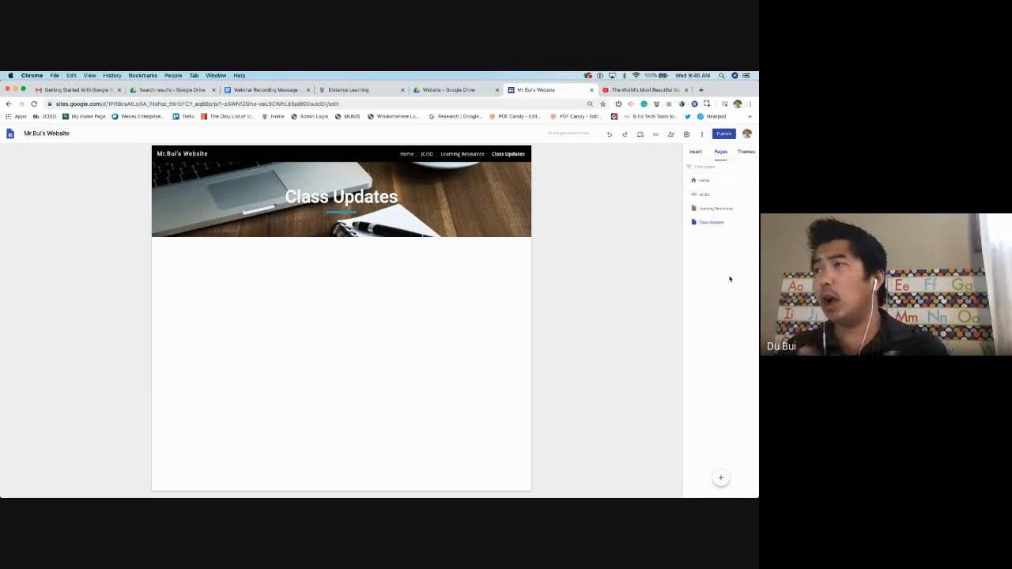
Test the JCISD nav link, then preview the home page's End of Year Picnic embed
click(427, 155)
click(631, 90)
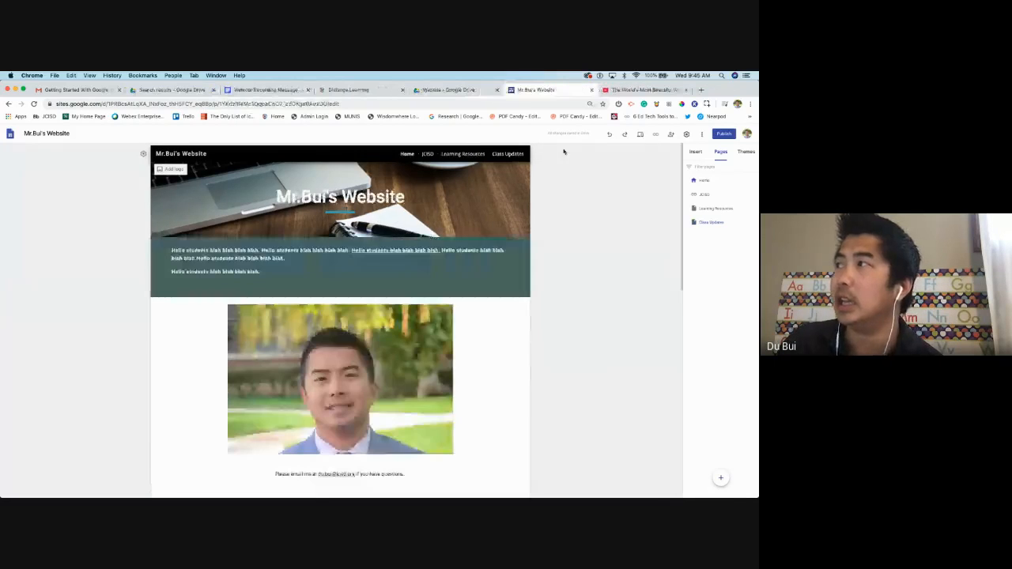
click(640, 136)
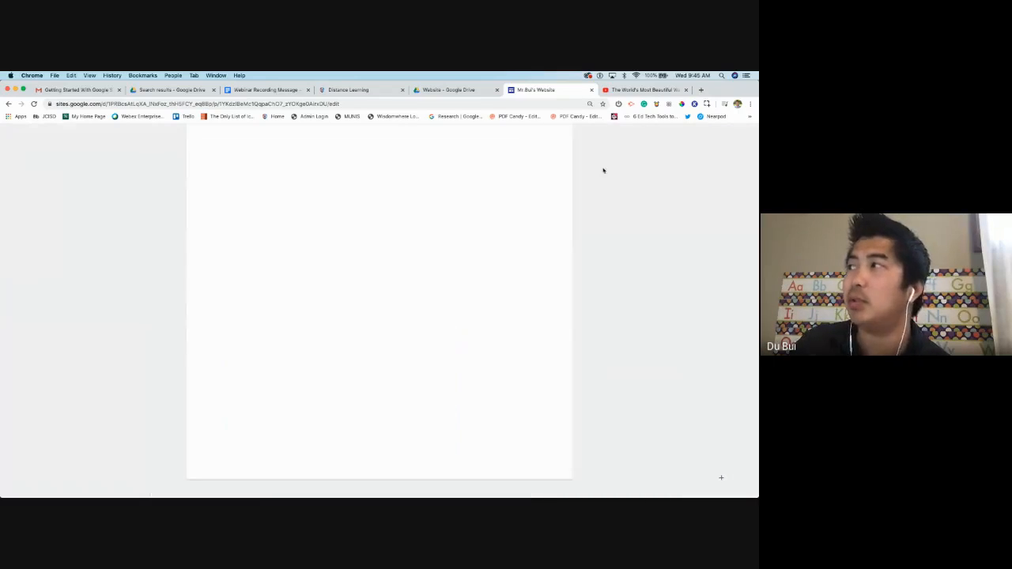
scroll(427, 274, down, 5)
scroll(427, 273, down, 5)
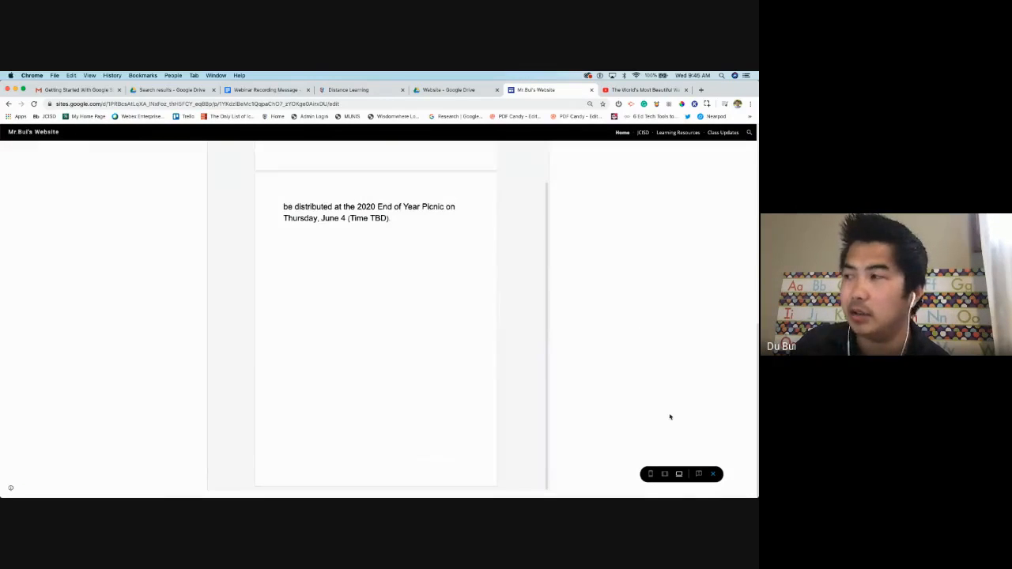
click(713, 474)
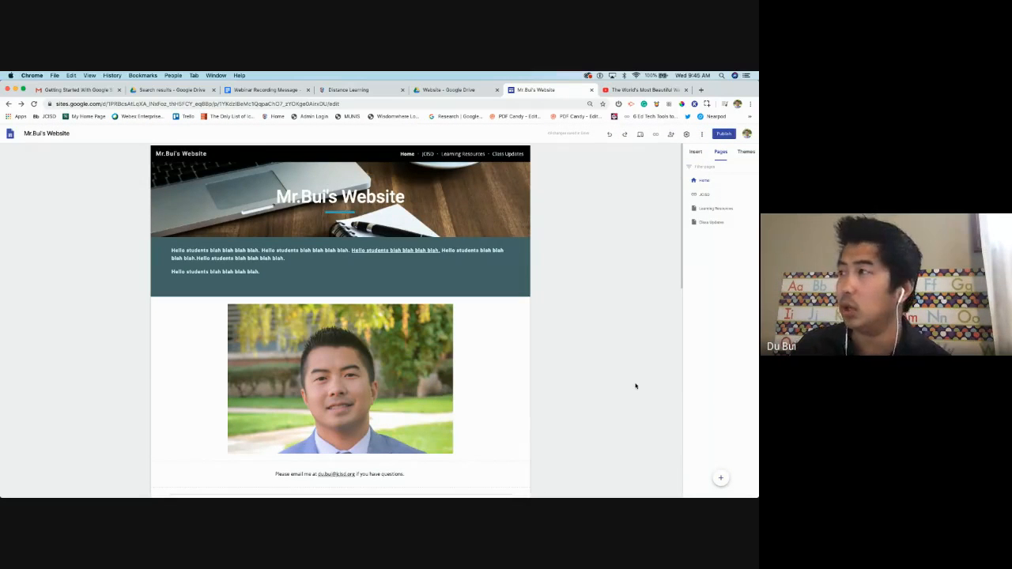
Start an image carousel from the Insert panel, then cancel it without adding images
click(695, 151)
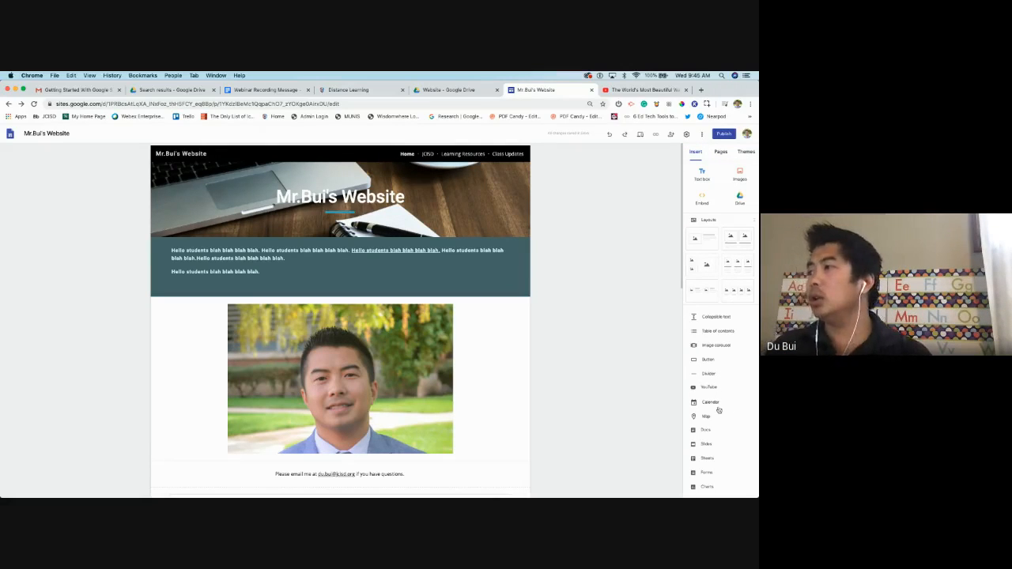
click(724, 344)
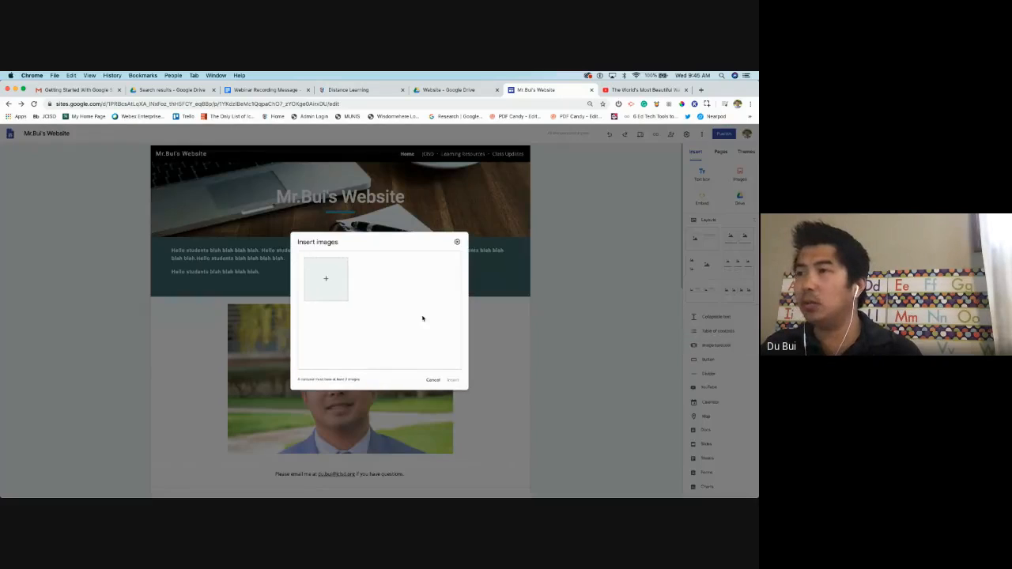
click(325, 278)
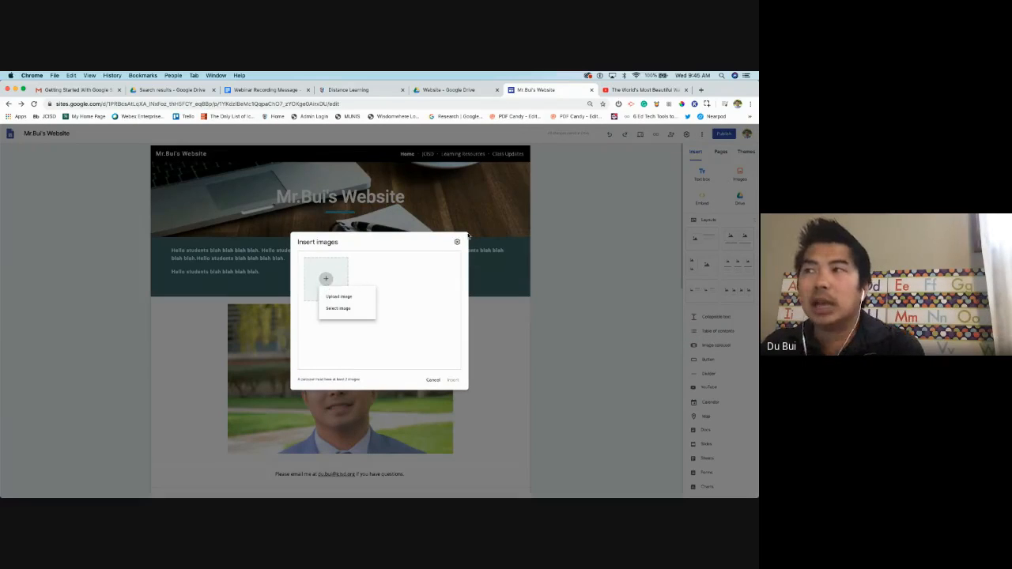
click(459, 242)
click(432, 382)
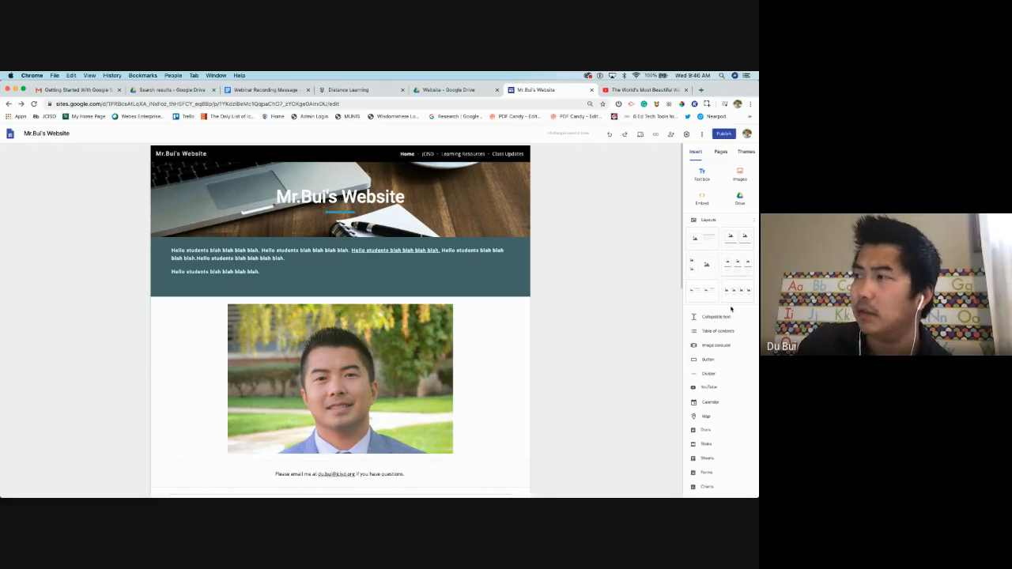
Insert the 1080p.mov video from Drive onto the Class Updates page
click(743, 203)
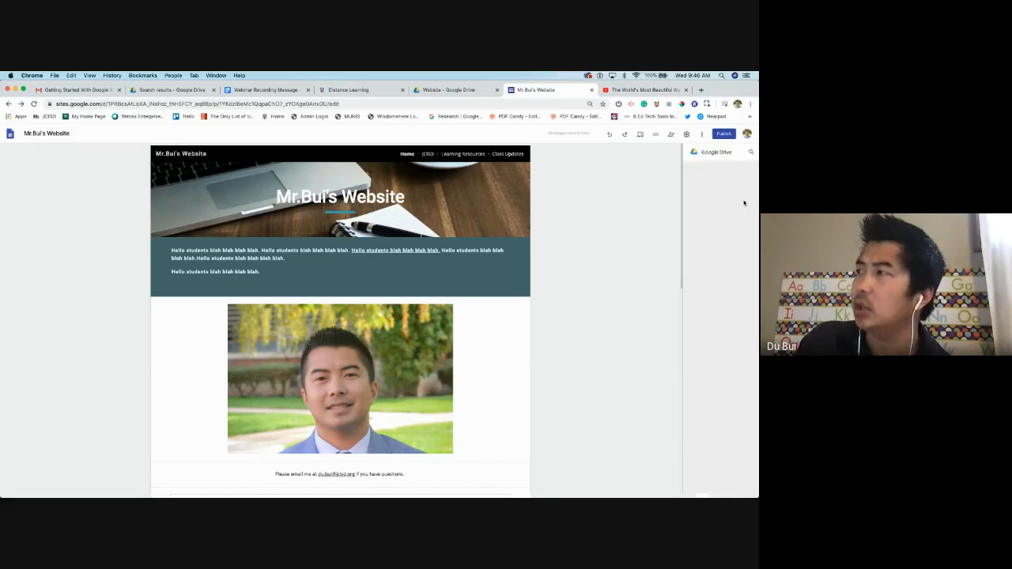
scroll(691, 291, down, 5)
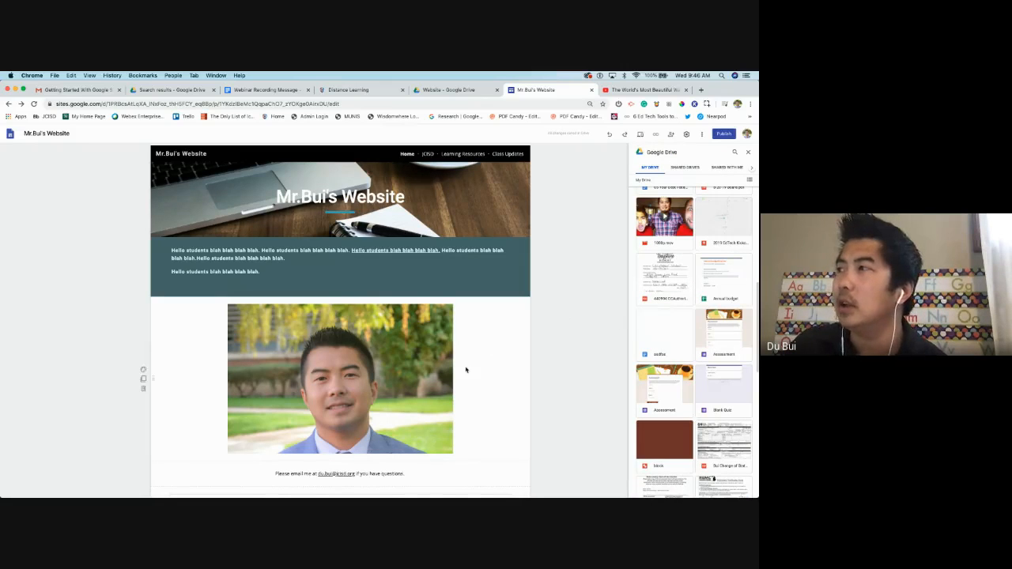
scroll(466, 369, down, 10)
scroll(456, 368, up, 10)
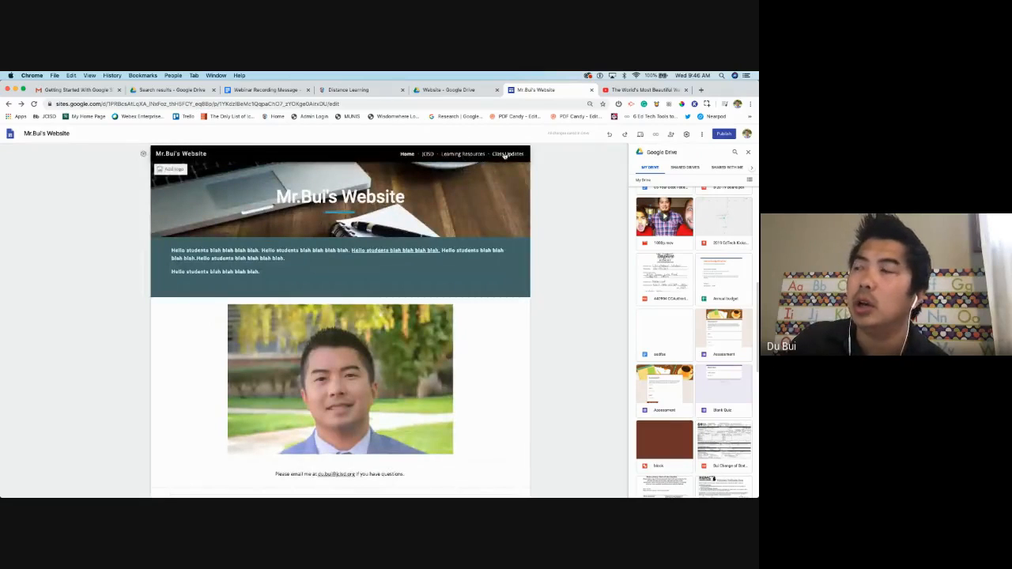
click(506, 154)
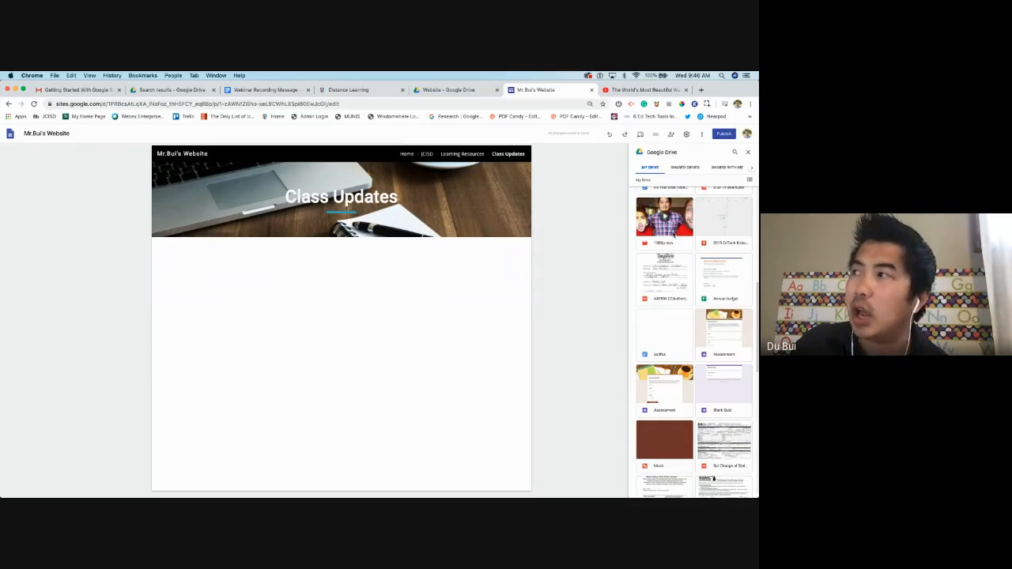
click(665, 239)
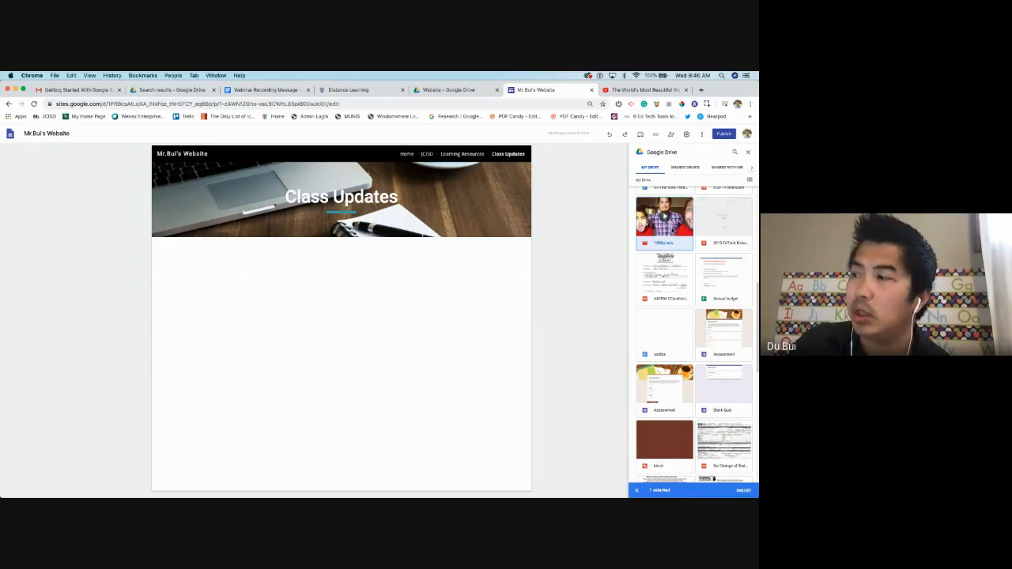
click(743, 490)
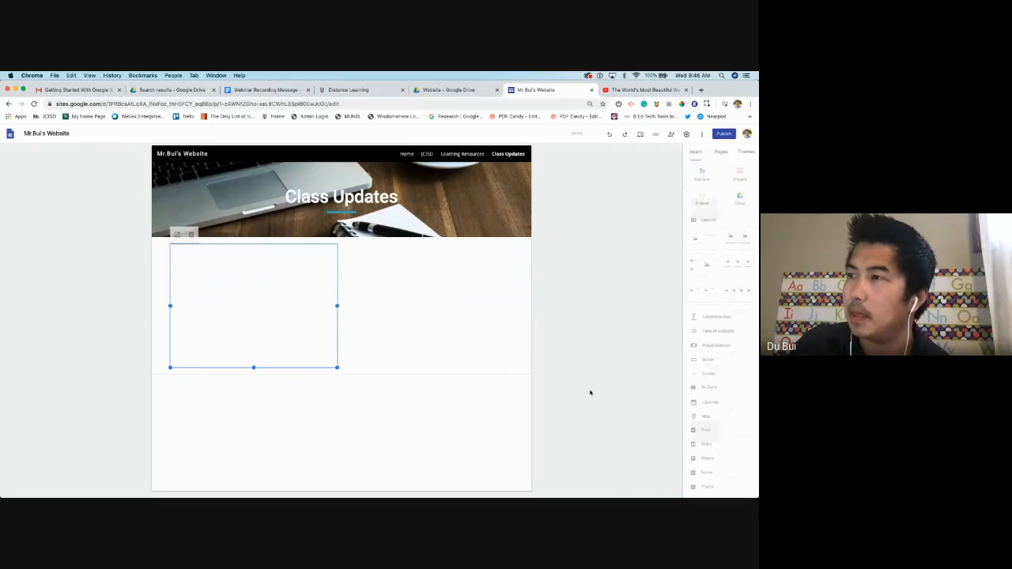
Centre the video in its section and preview the Class Updates page
drag(299, 299, 351, 301)
click(326, 324)
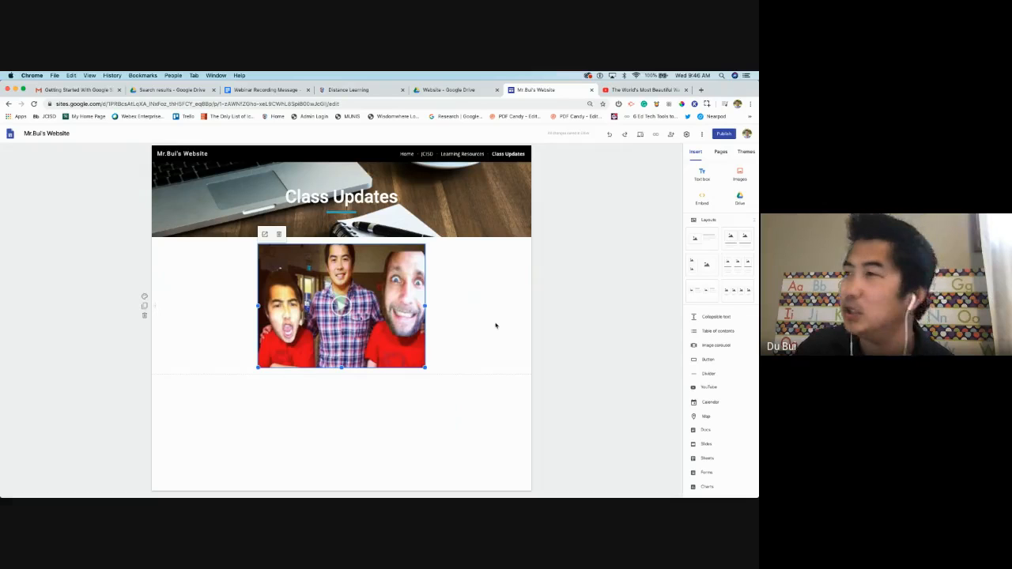
click(640, 134)
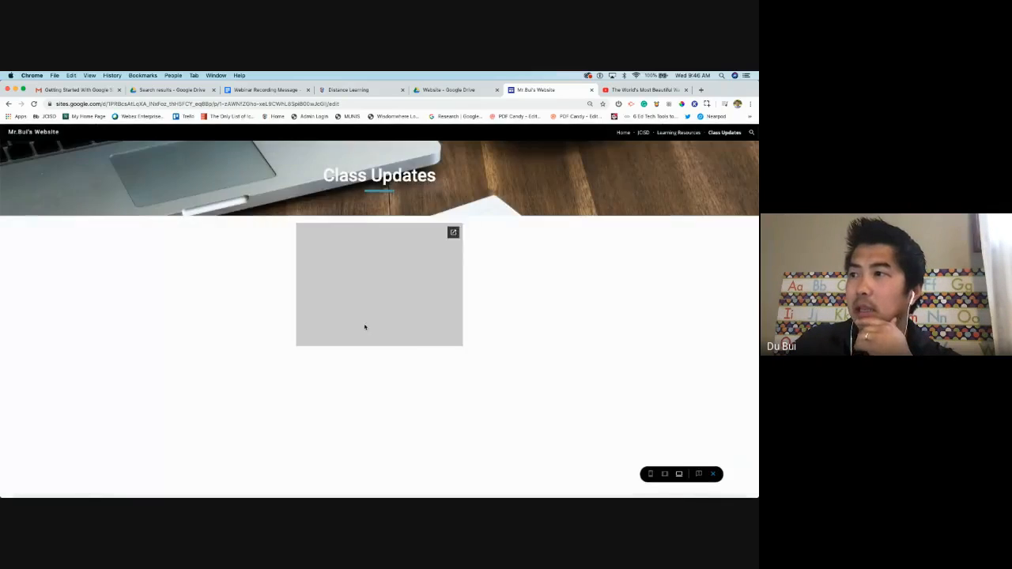
Play and pause the embedded video in preview, then return to the editor
click(379, 286)
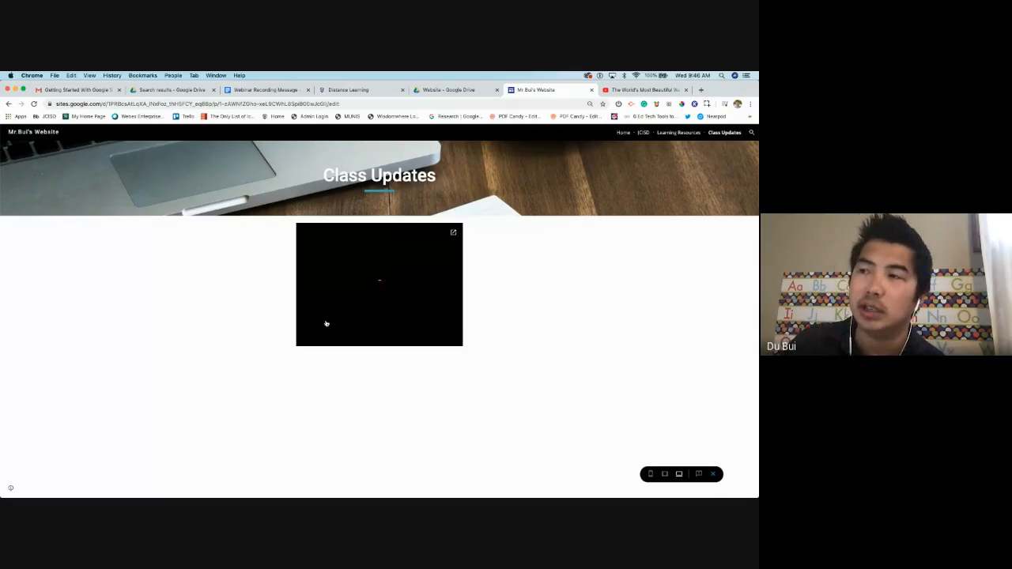
click(306, 341)
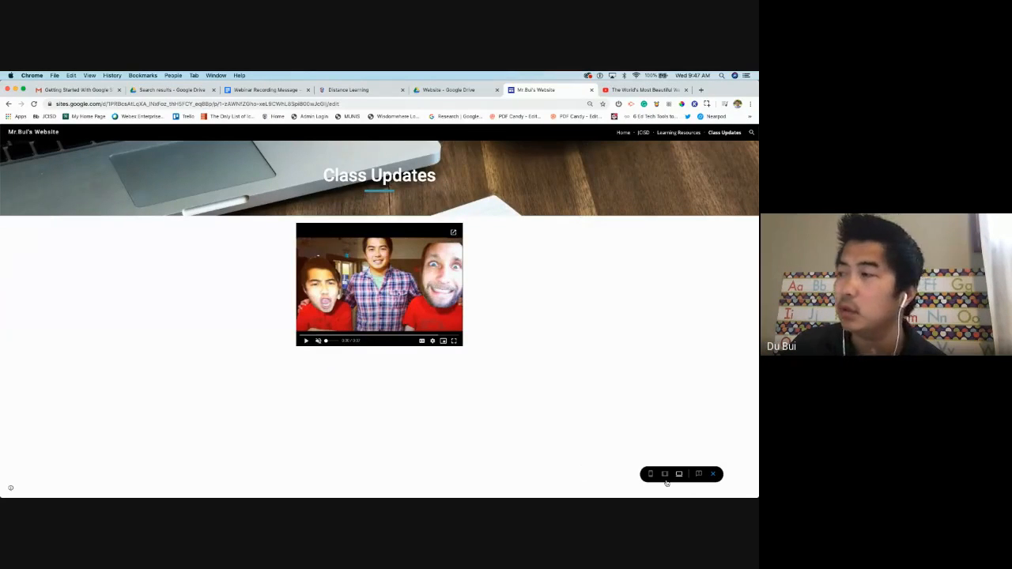
click(713, 474)
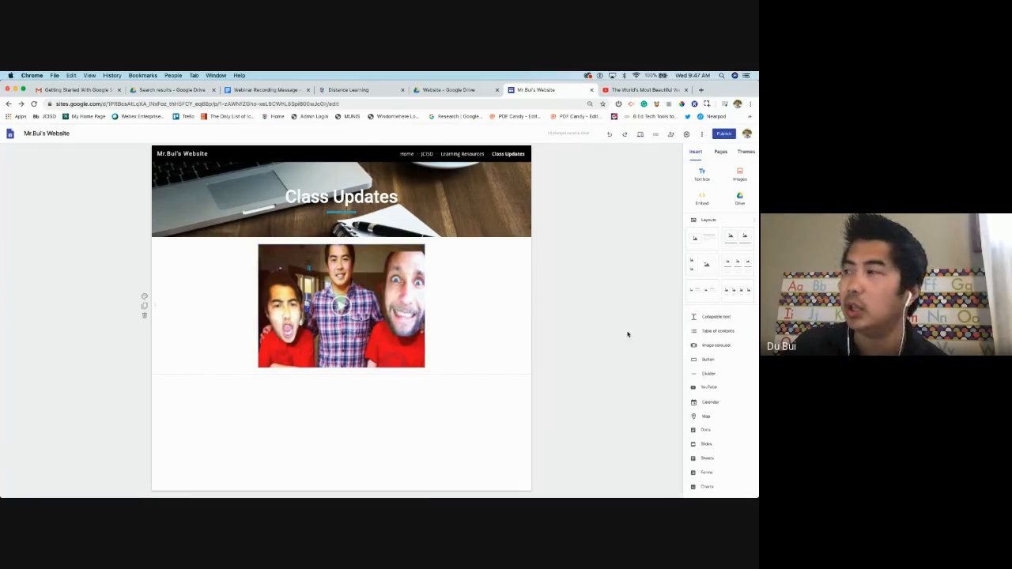
Insert the 'Central Idea and Details Using Hyperdocs' slides from Drive beneath the video and preview
click(741, 202)
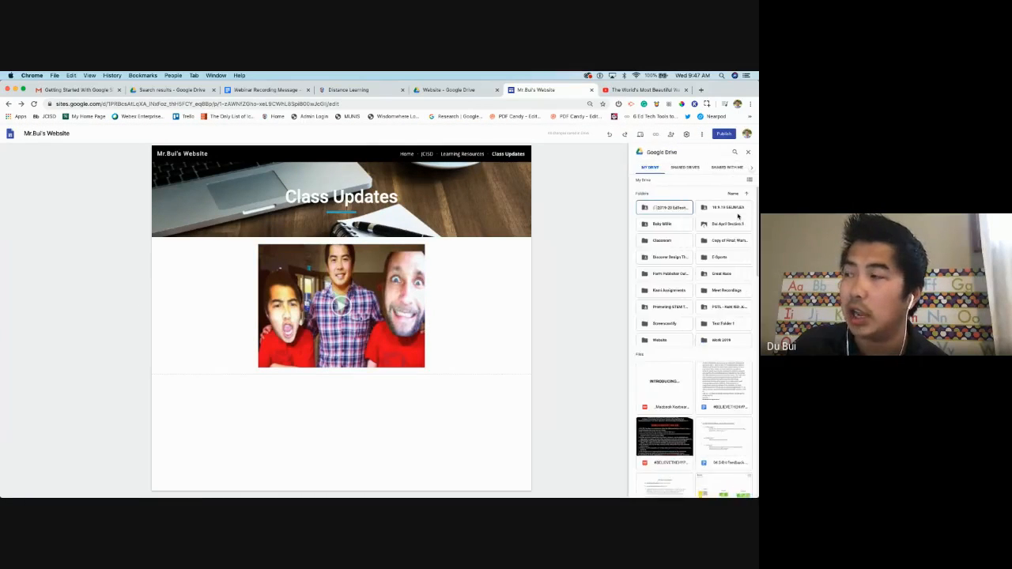
scroll(689, 390, down, 5)
scroll(690, 392, down, 2)
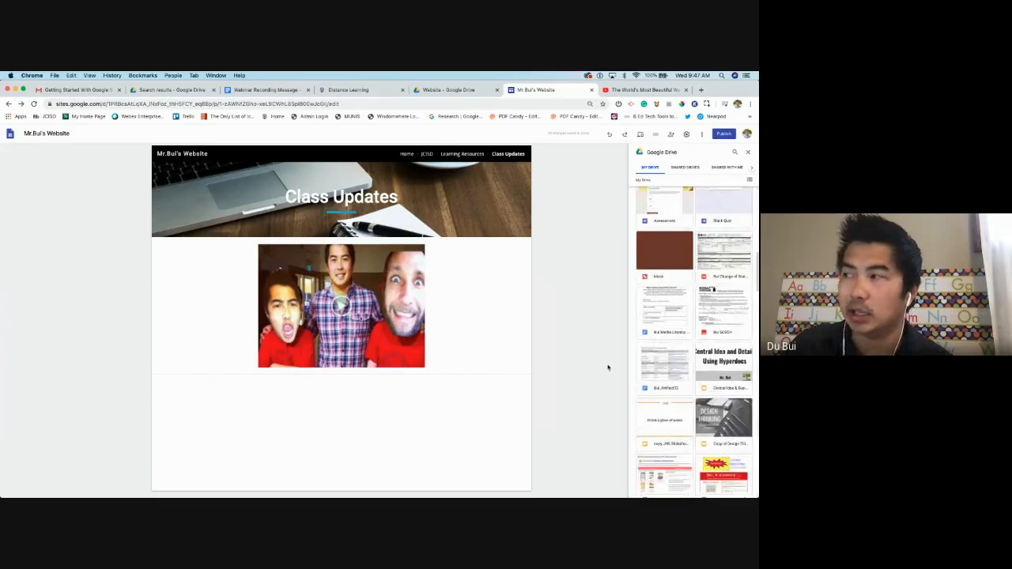
click(716, 380)
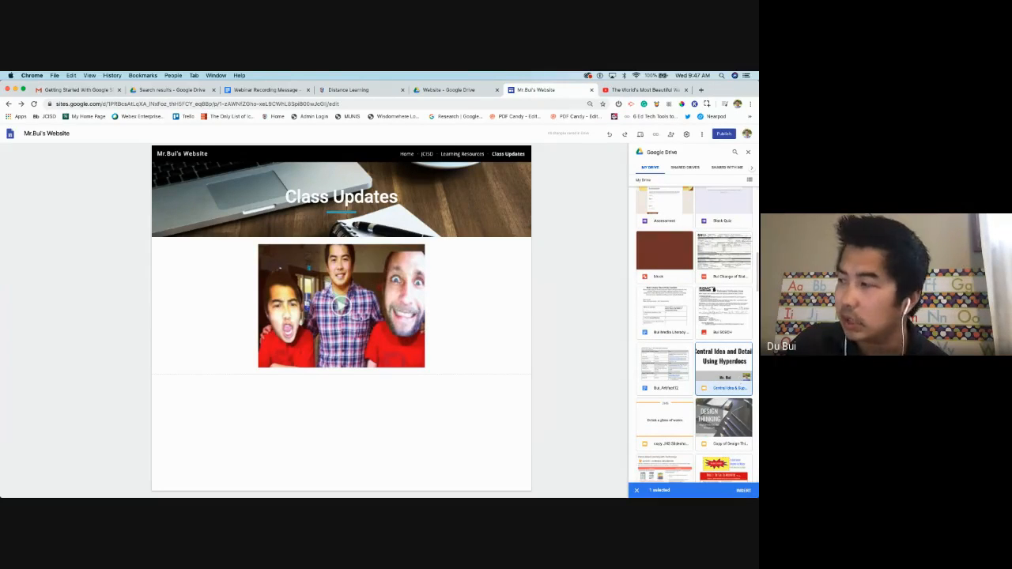
click(747, 491)
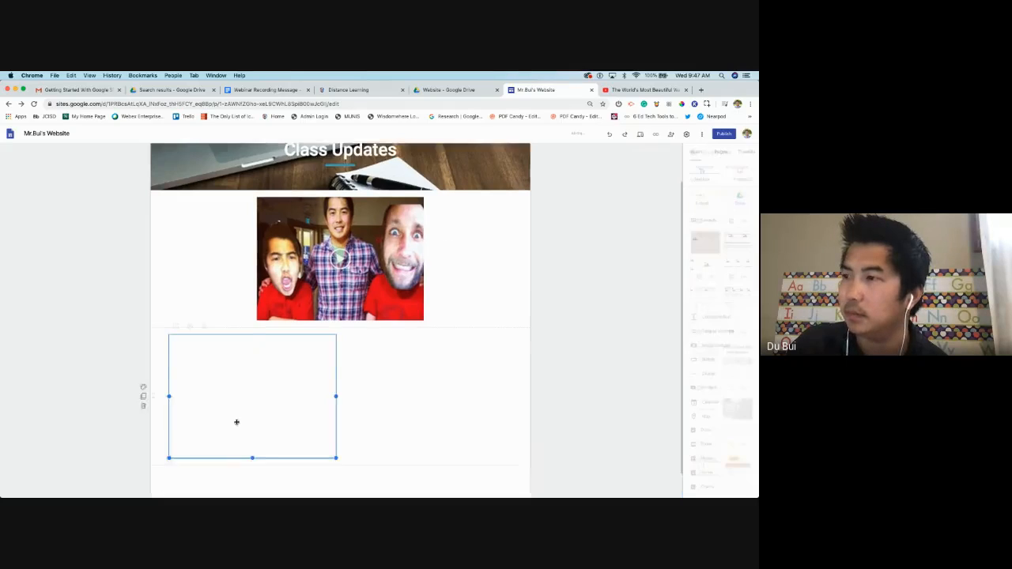
drag(252, 403, 348, 372)
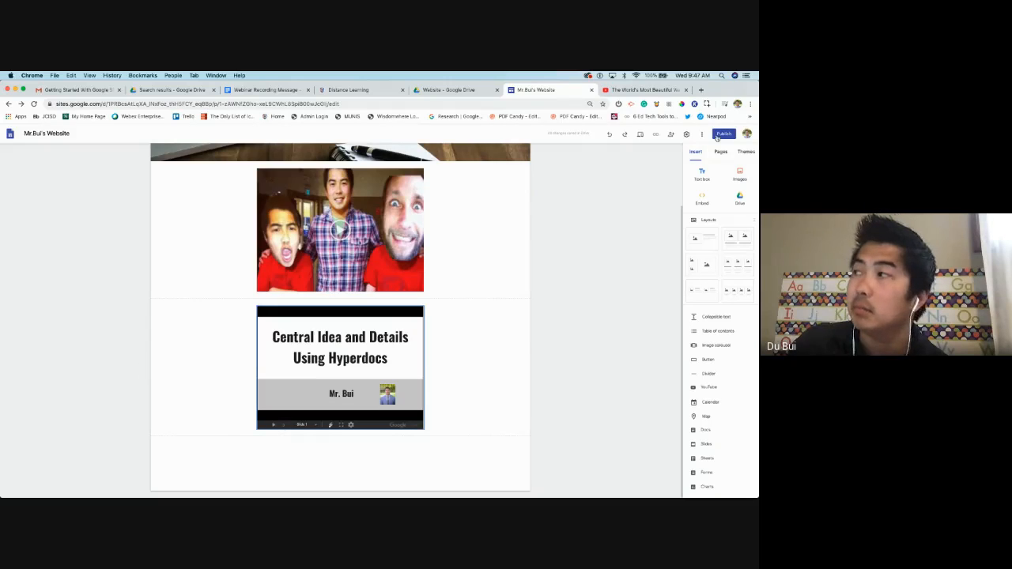
click(642, 136)
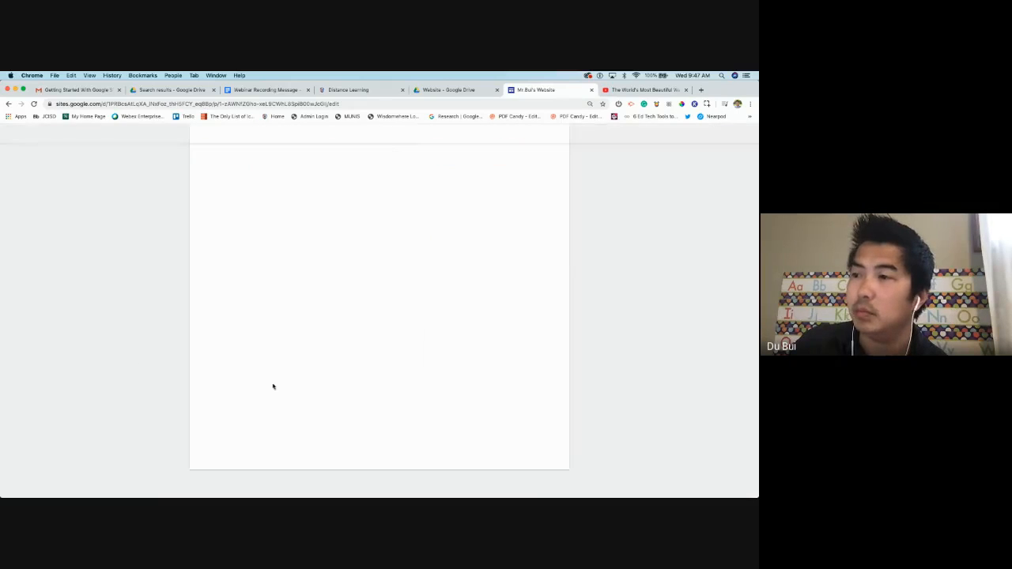
Advance the embedded Slides presentation six slides in preview, then exit back to the editor
click(324, 480)
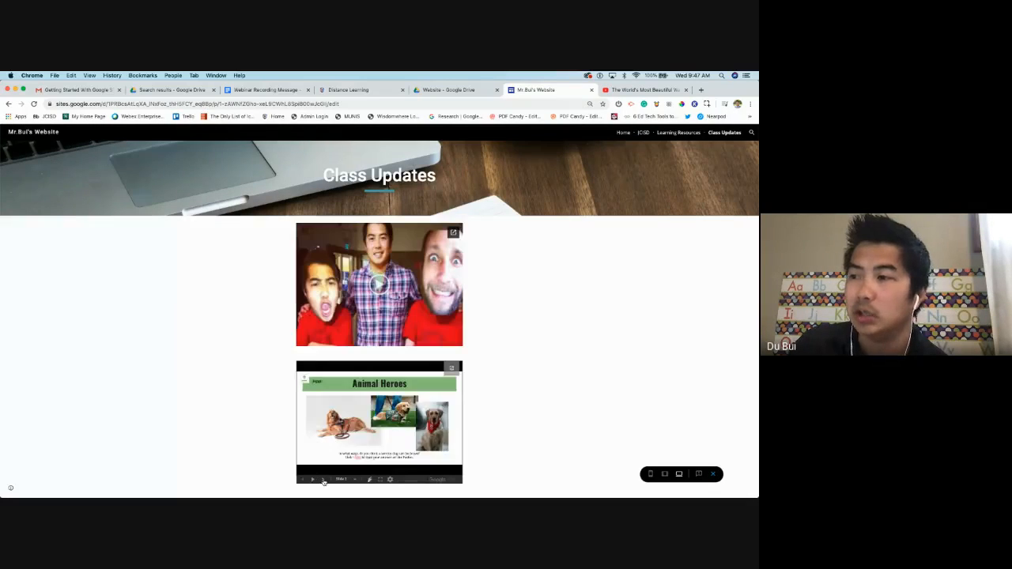
click(323, 480)
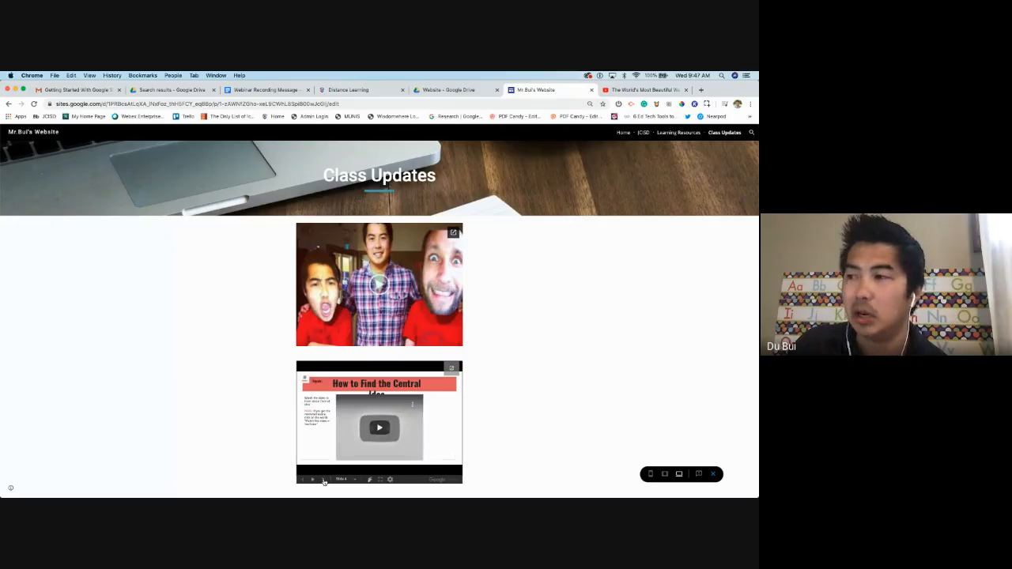
click(323, 480)
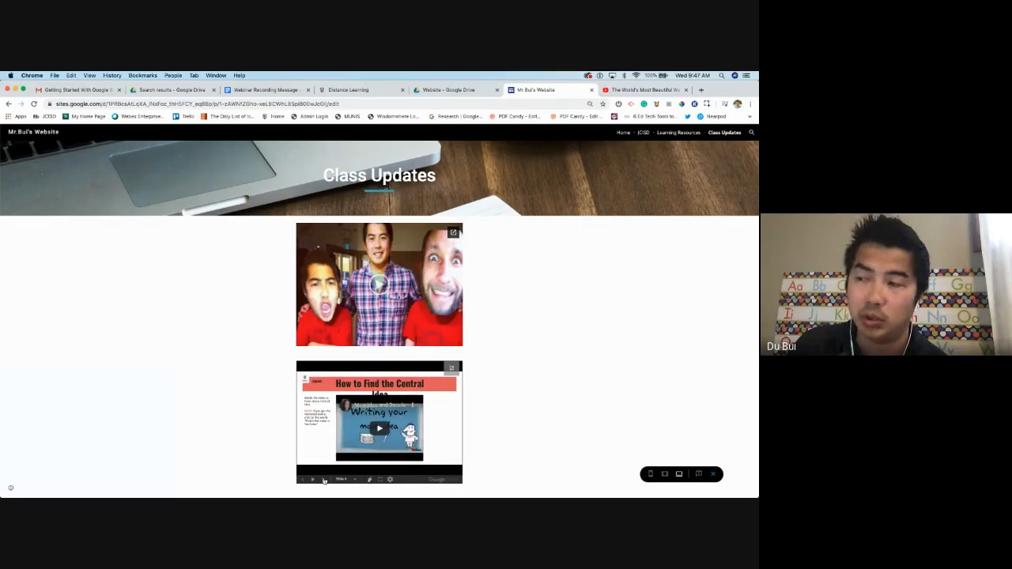
click(323, 480)
click(324, 480)
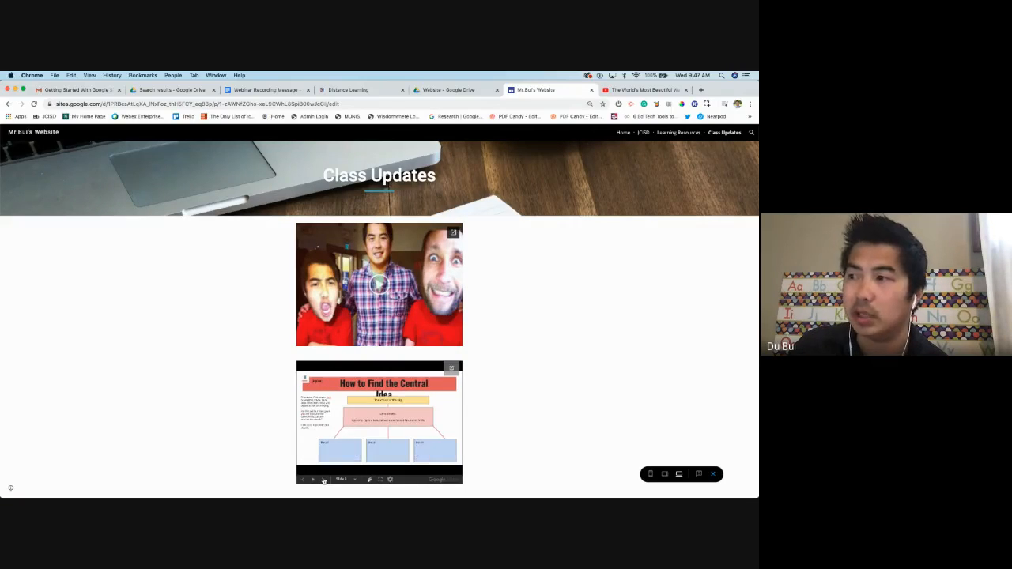
click(323, 480)
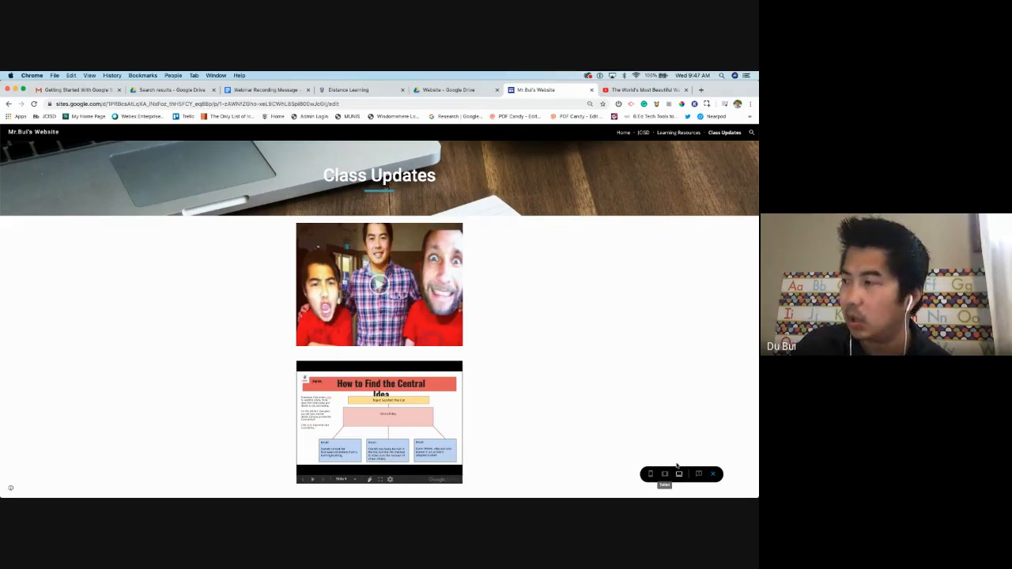
click(717, 475)
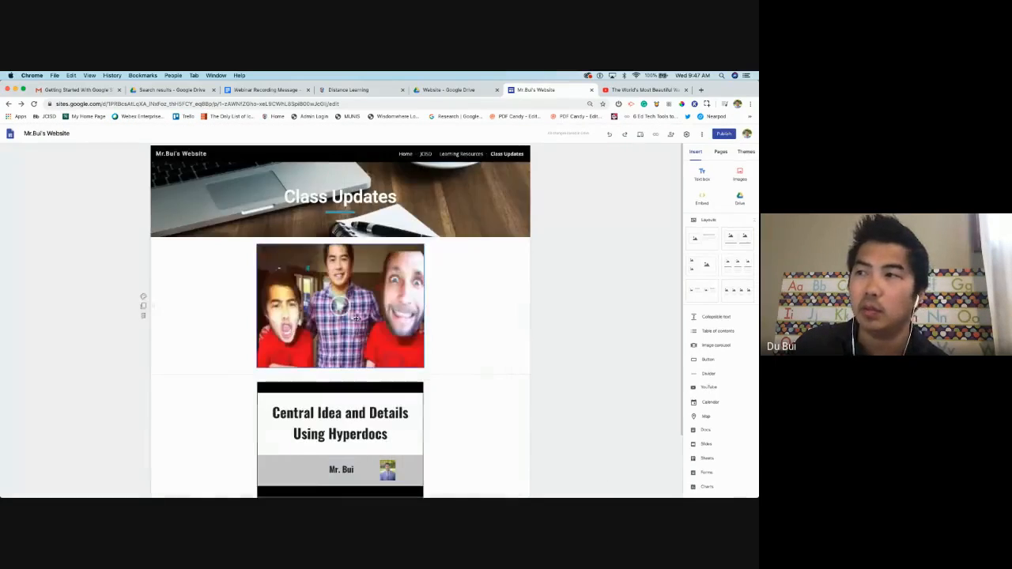
Move the video right and drop the Central Idea slideshow to its left in the same row
drag(347, 309, 435, 310)
drag(354, 416, 253, 285)
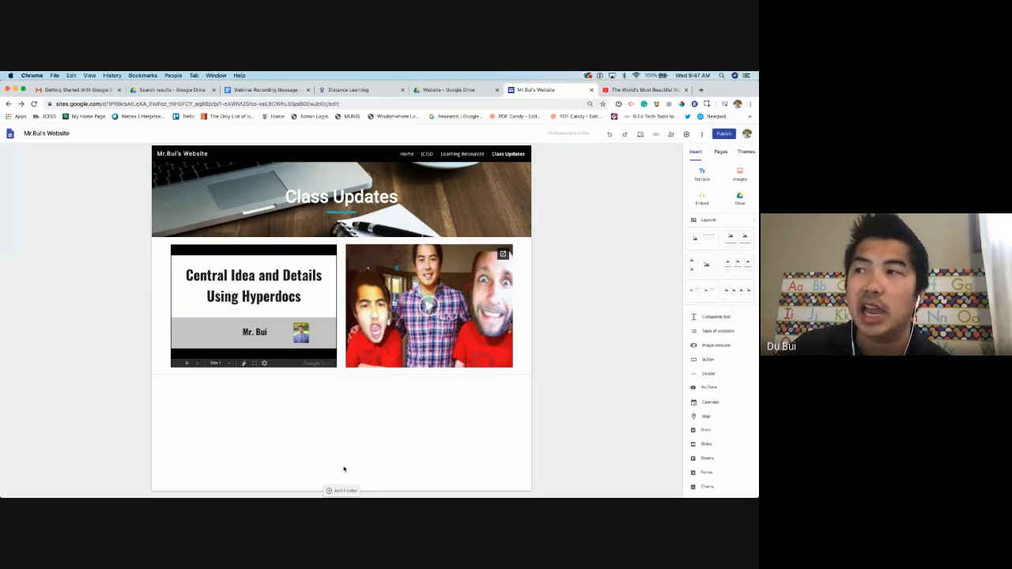
click(323, 357)
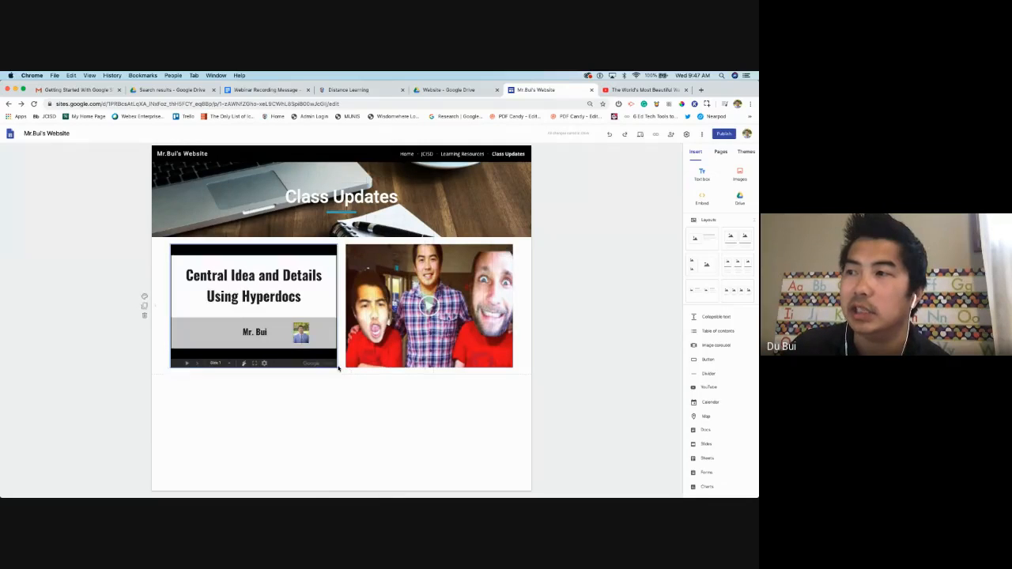
click(391, 384)
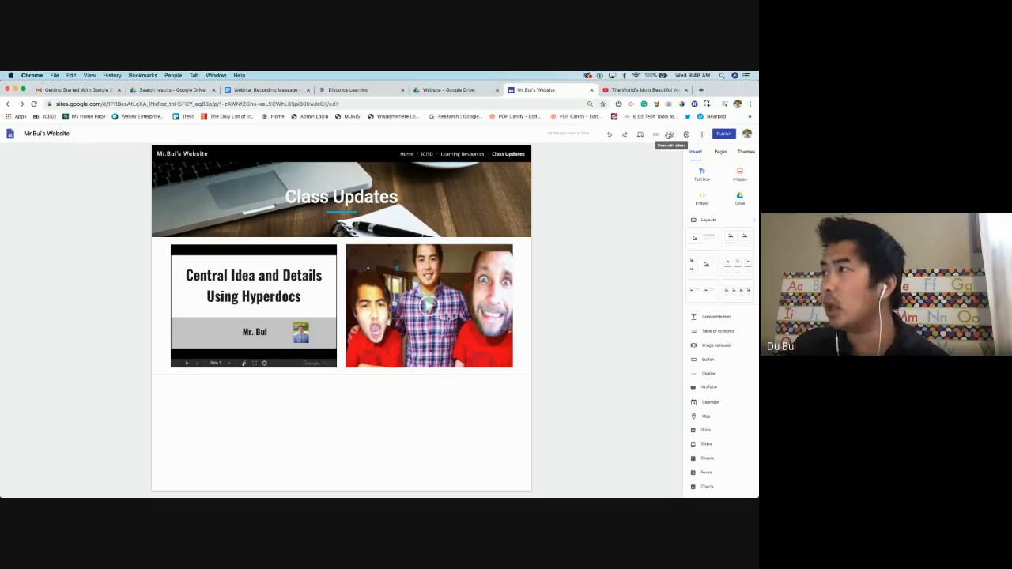
In sharing, add and then remove a suggested colleague as invitee, and open the Draft access settings
click(669, 135)
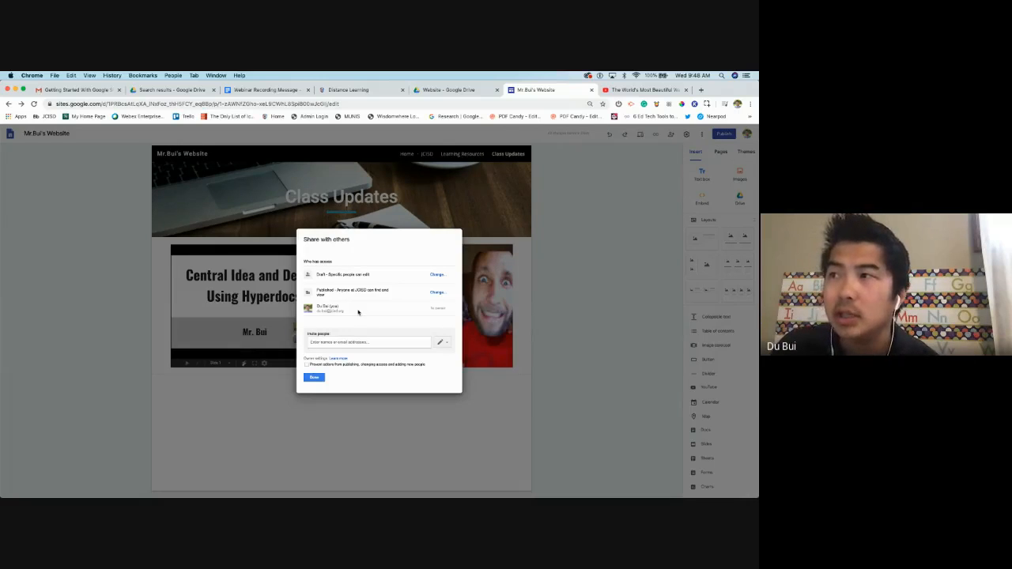
click(324, 342)
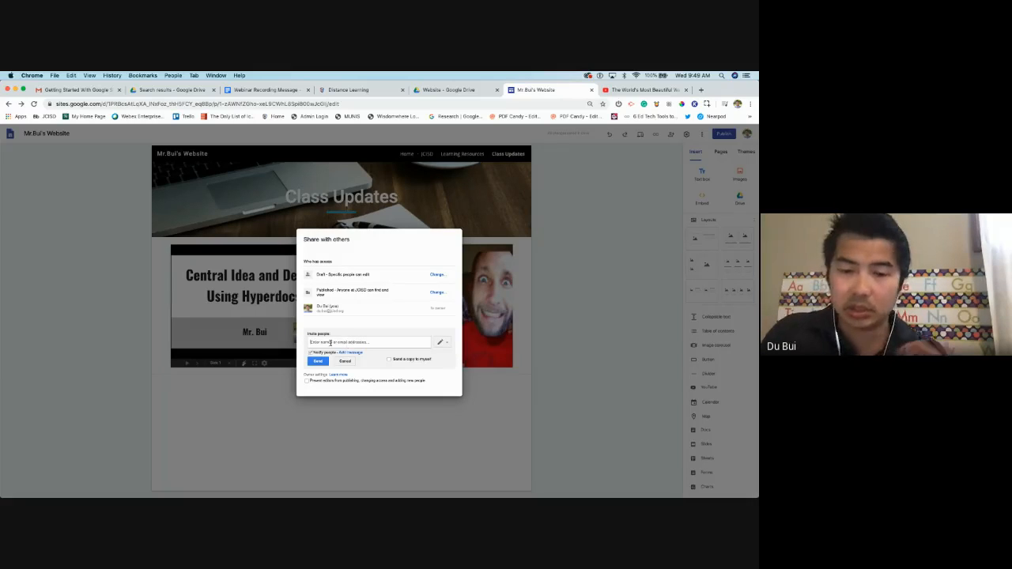
text(kell)
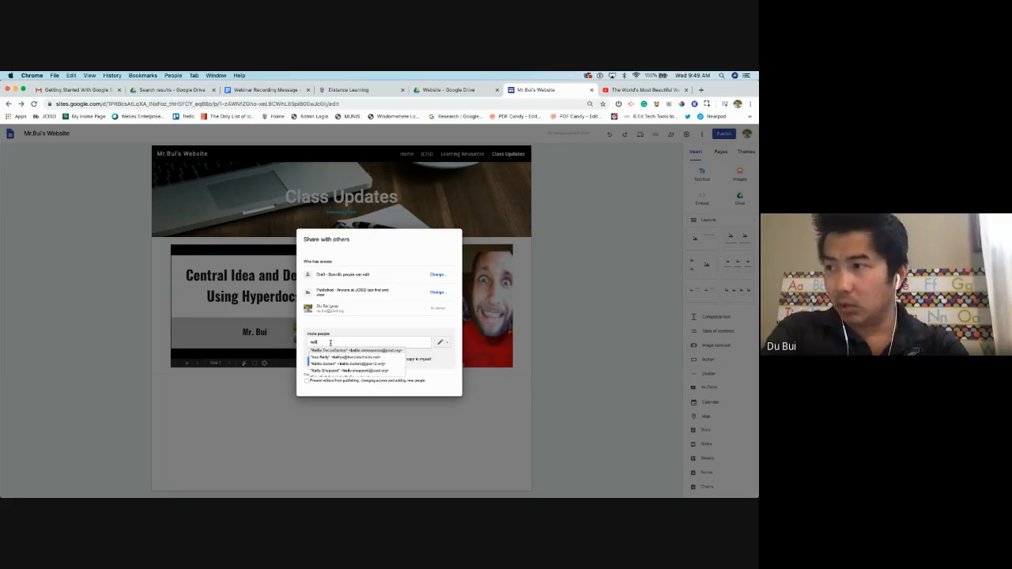
click(332, 350)
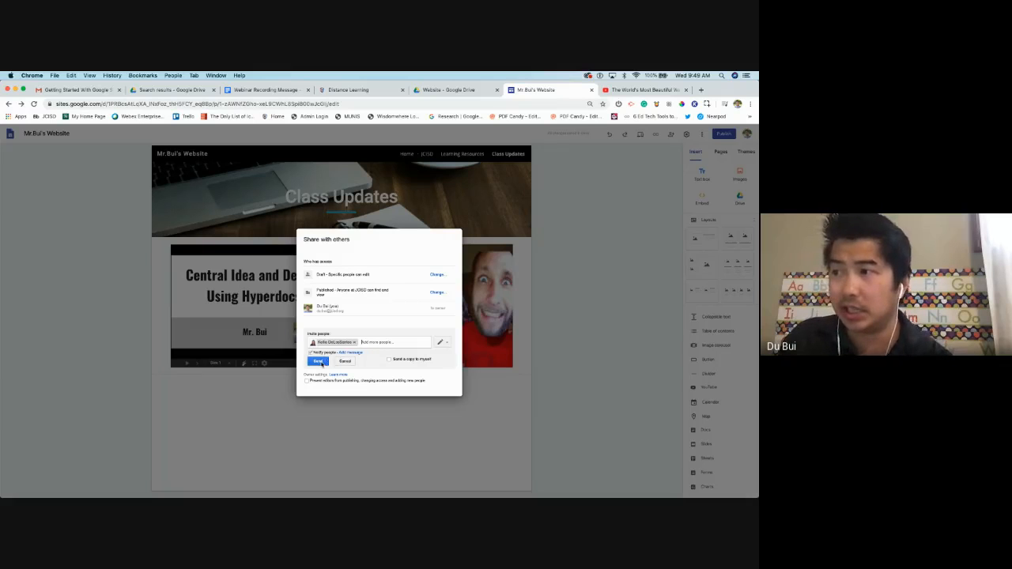
click(355, 343)
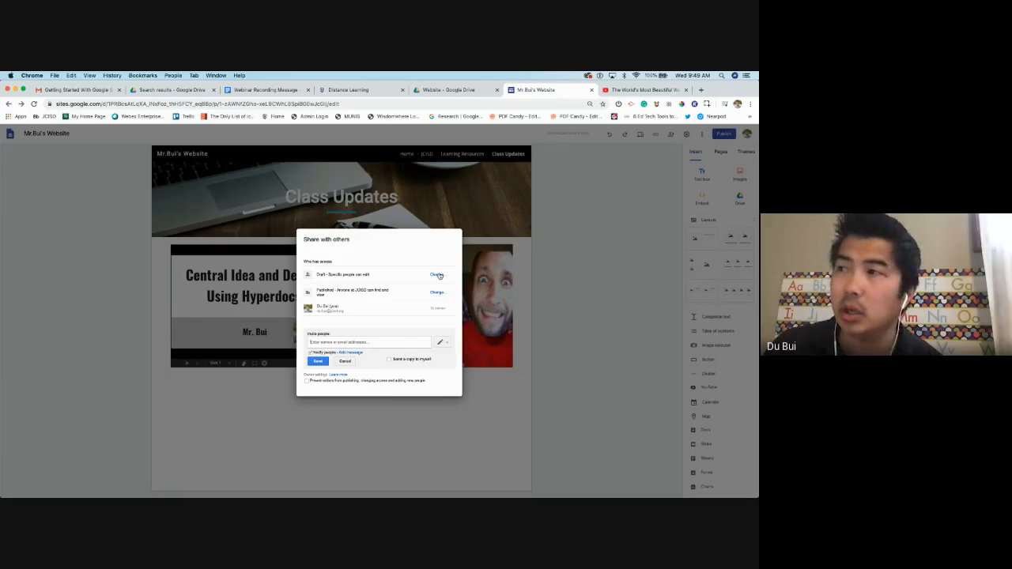
click(437, 274)
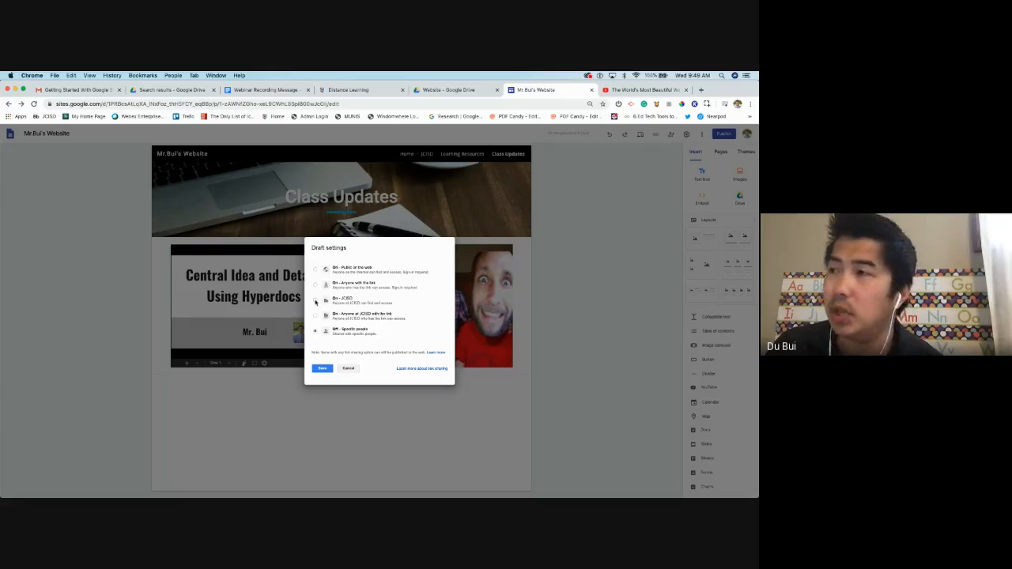
Keep the draft restricted to Specific people after trying other options, and save it
click(315, 302)
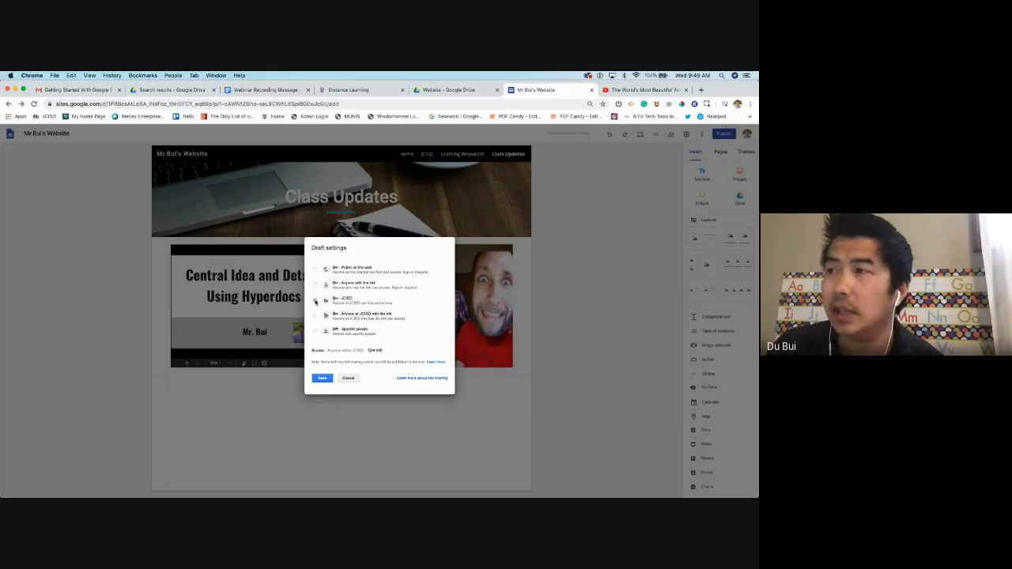
click(315, 286)
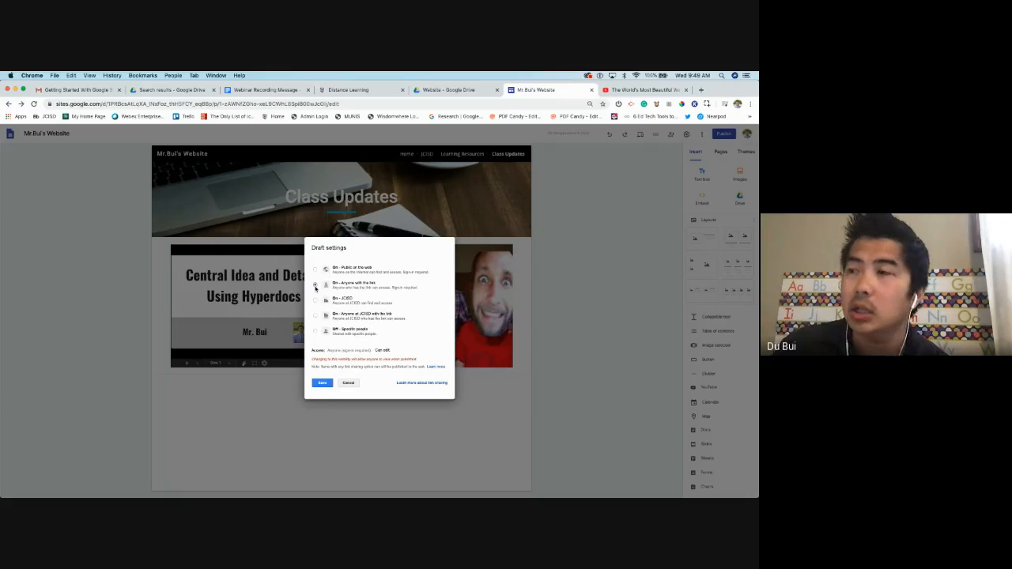
click(315, 331)
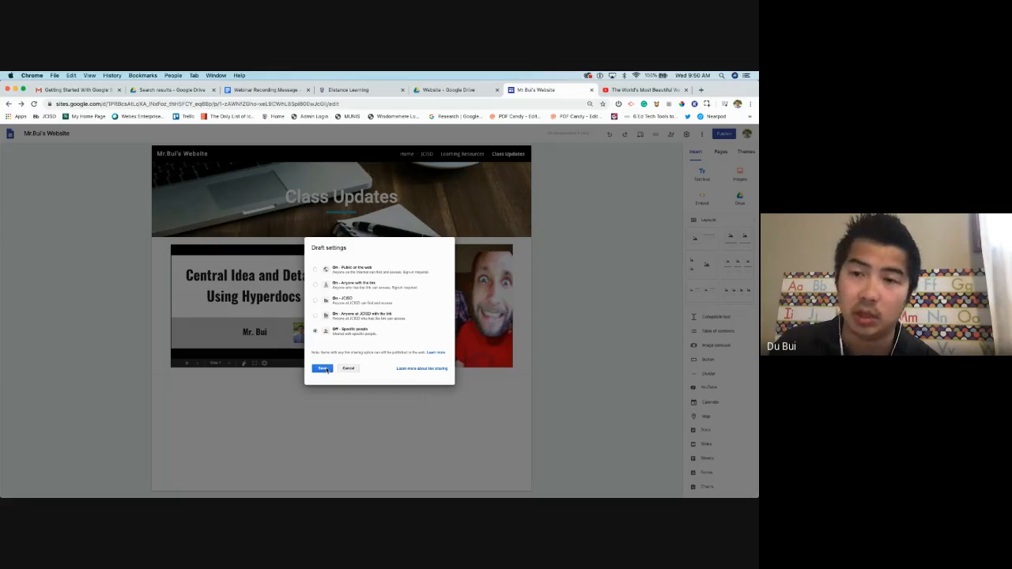
click(327, 370)
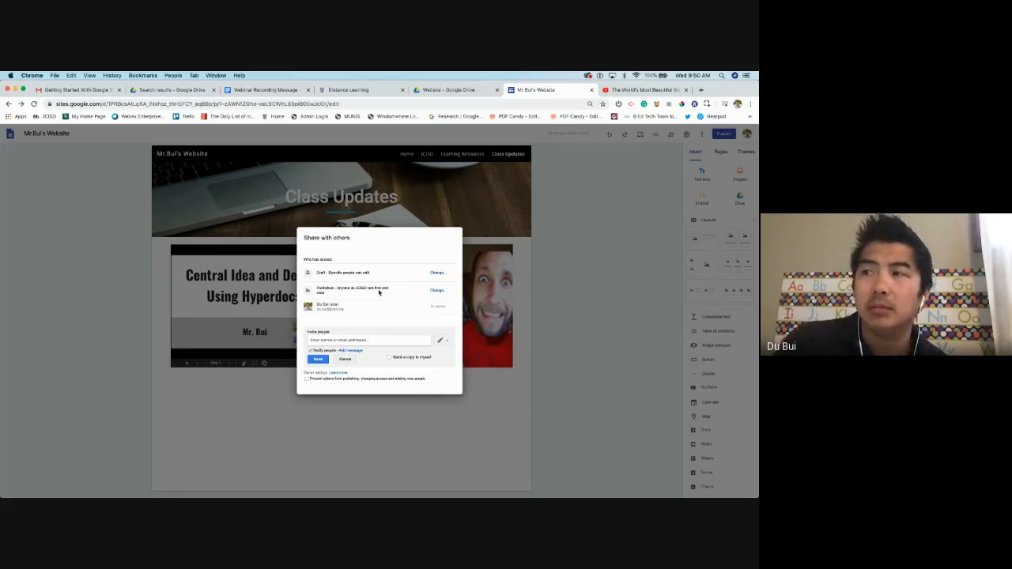
Let anyone at JCISD find and view the published site, discard the pending invite, and close sharing
click(437, 290)
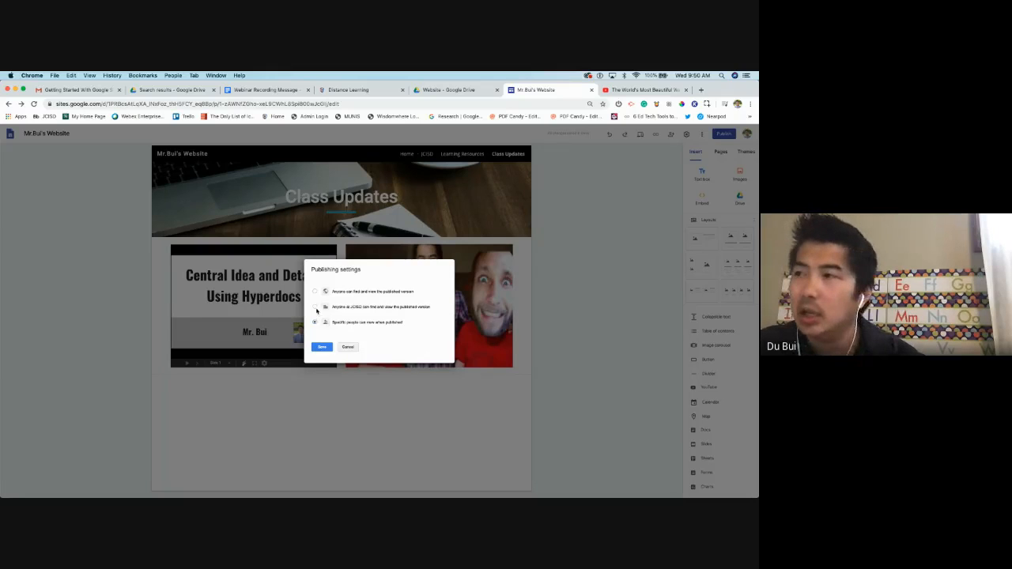
click(315, 307)
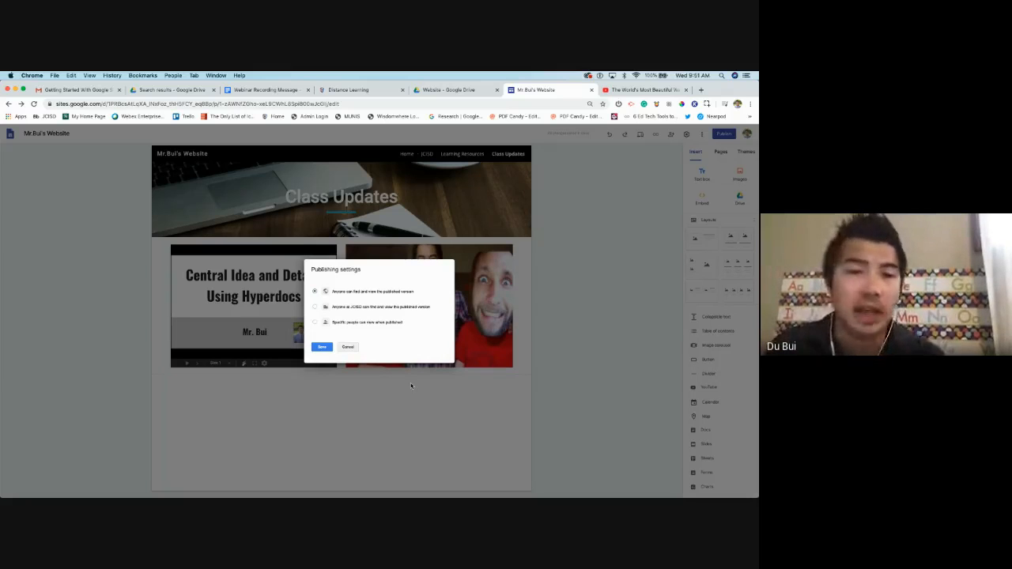
click(322, 347)
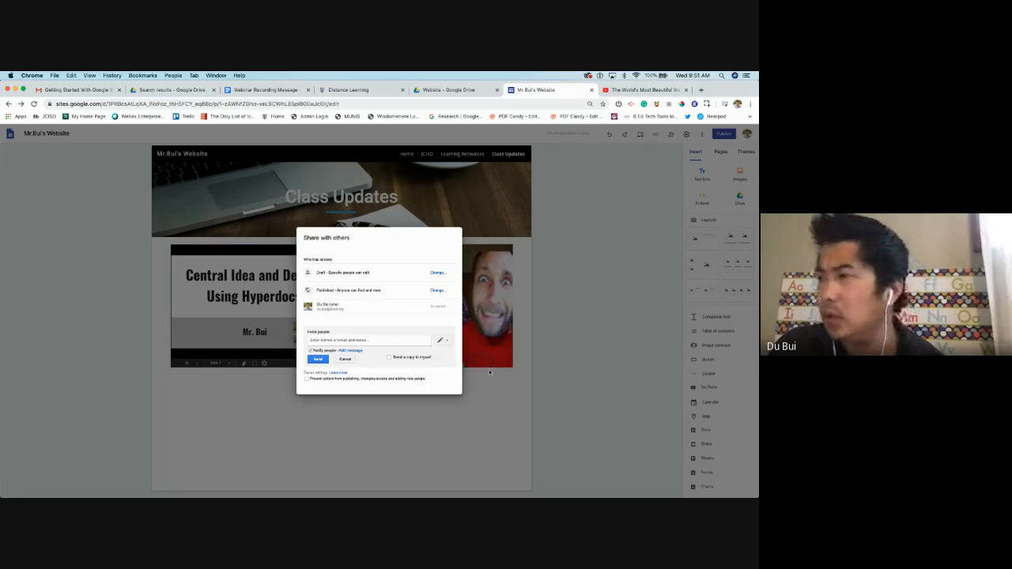
click(345, 359)
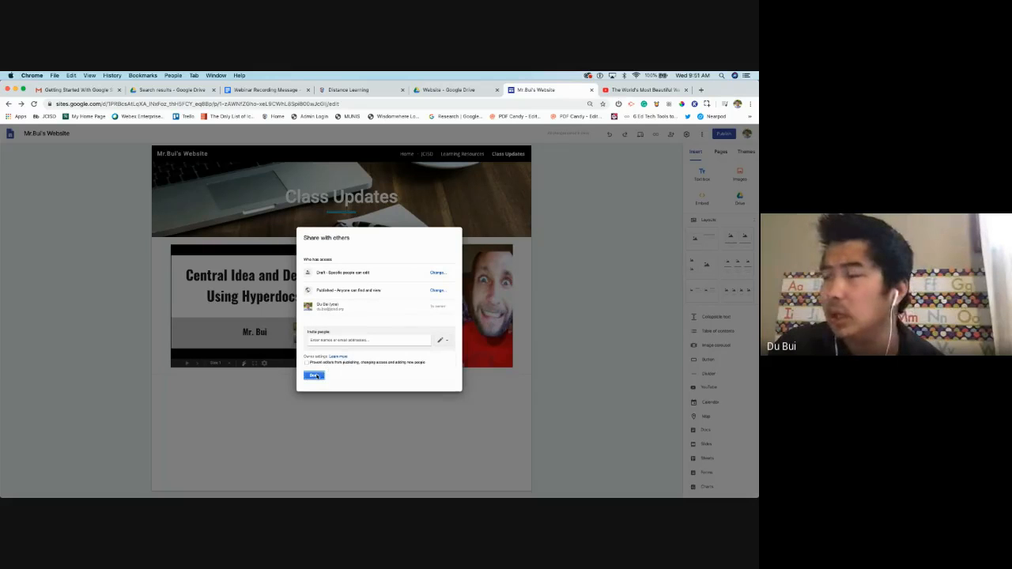
click(315, 376)
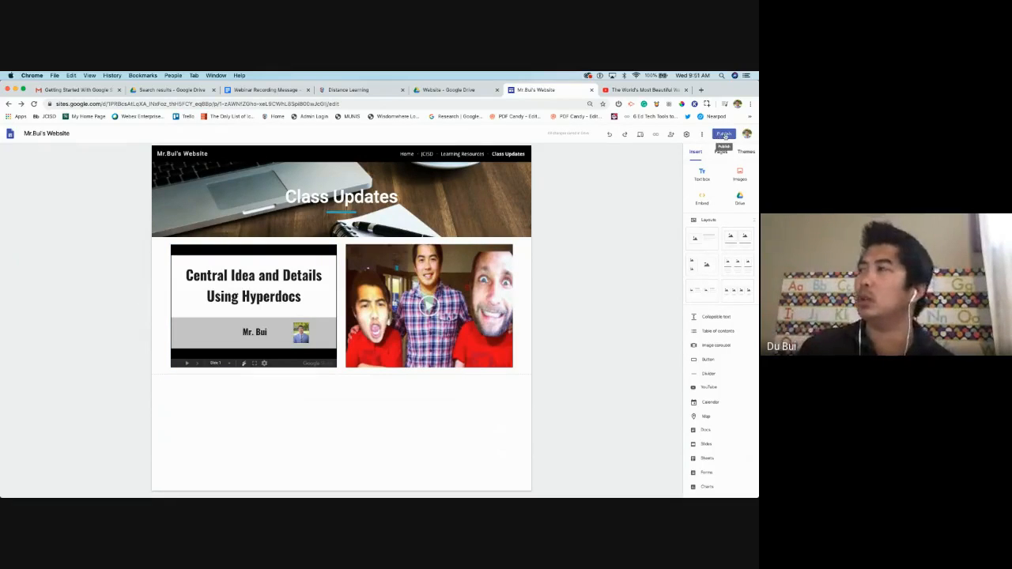
click(725, 135)
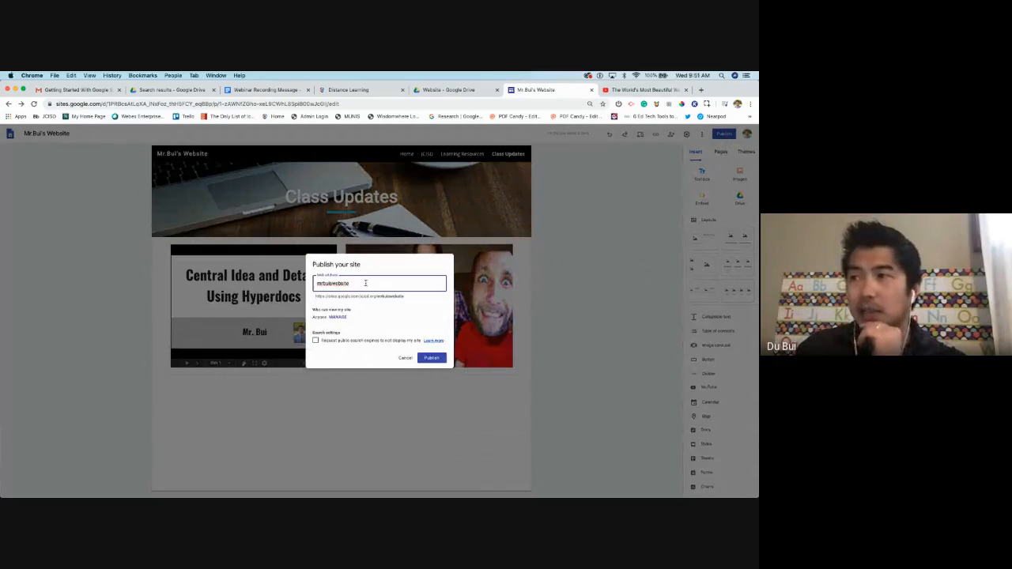
drag(349, 283, 310, 281)
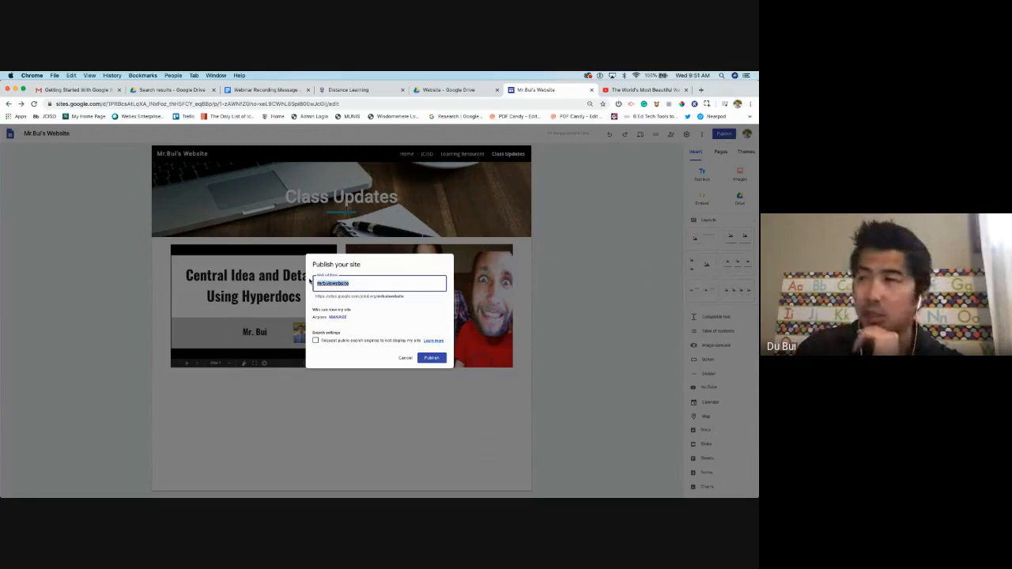
click(358, 285)
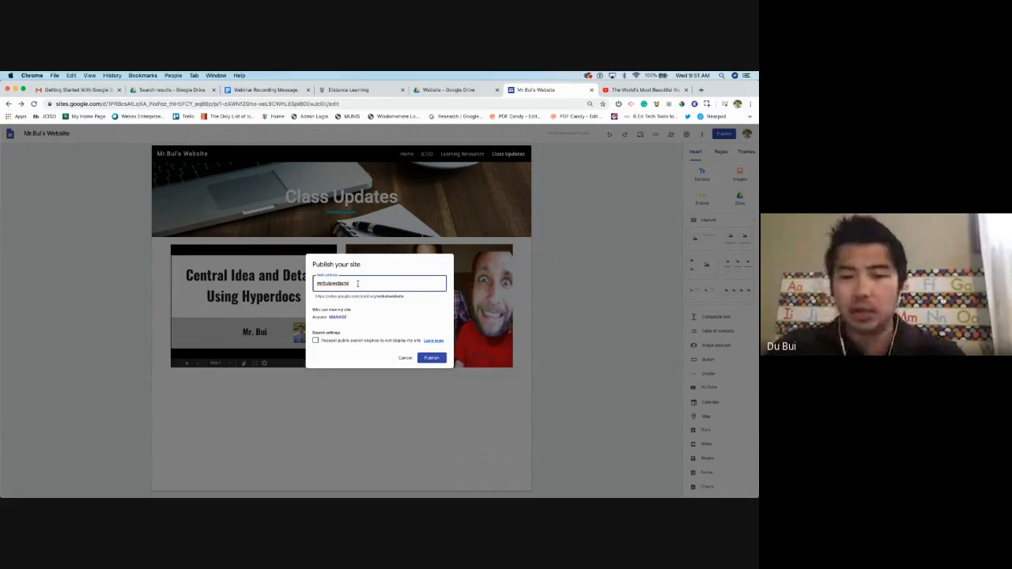
text(2020)
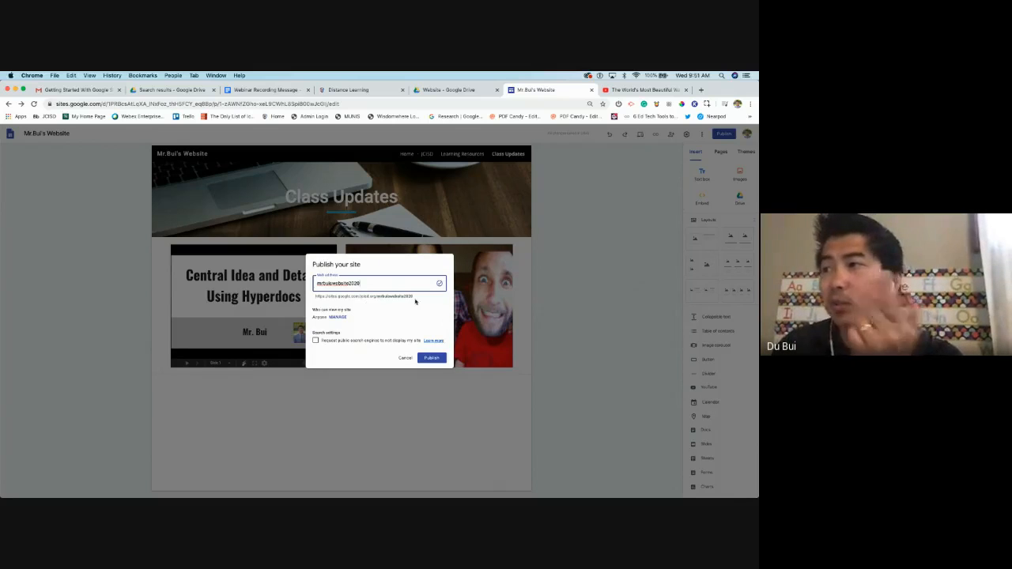
click(399, 296)
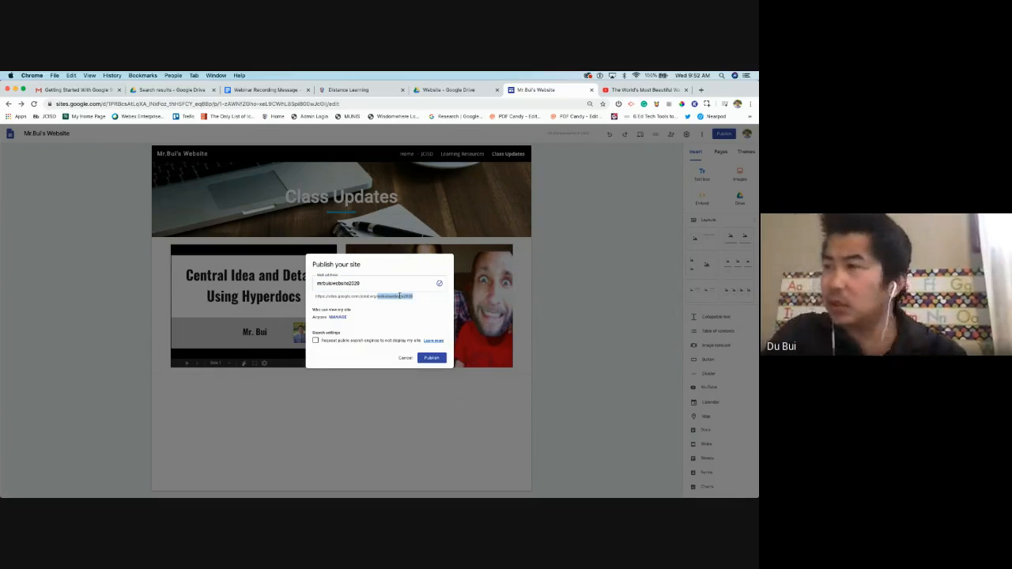
scroll(399, 295, up, 5)
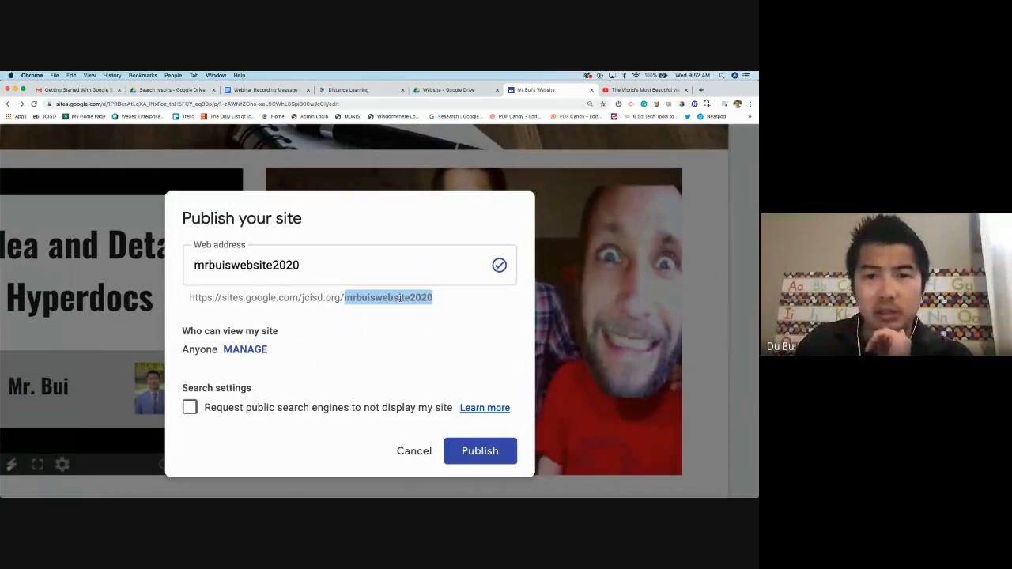
click(411, 300)
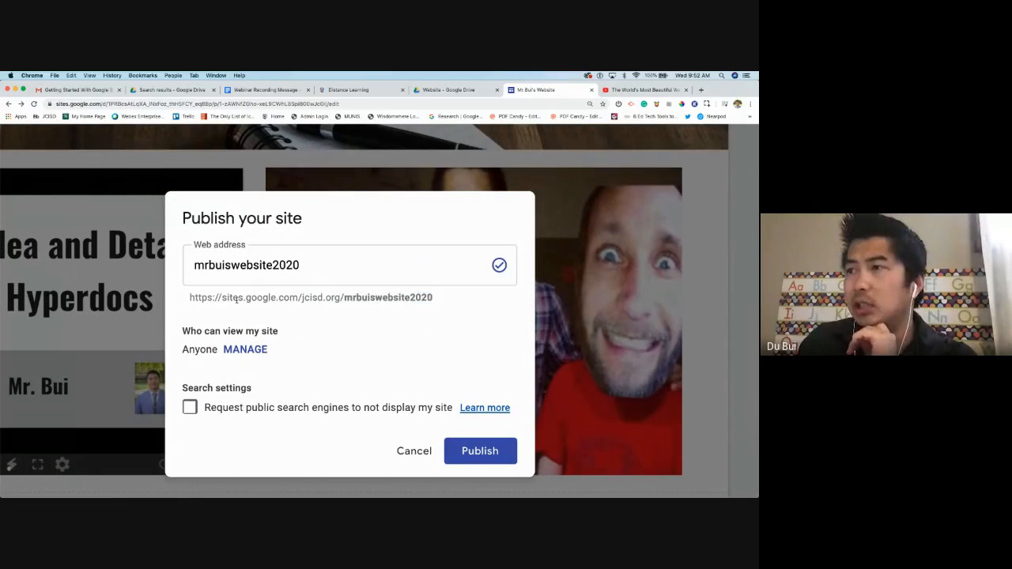
drag(344, 298, 414, 294)
double_click(414, 295)
click(413, 295)
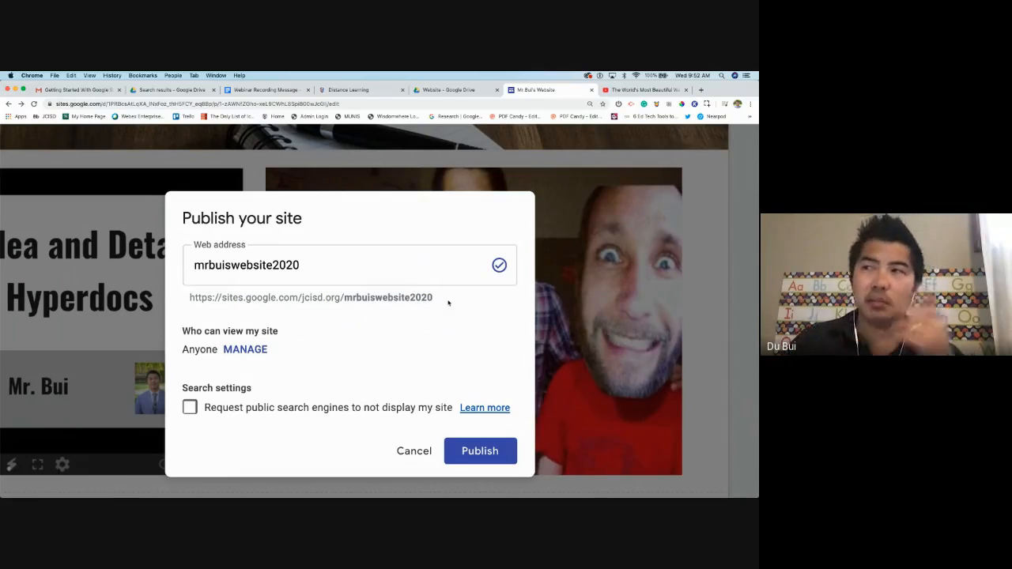
mouse_move(345, 297)
mouse_down()
mouse_move(399, 293)
mouse_move(303, 292)
mouse_move(340, 297)
mouse_up()
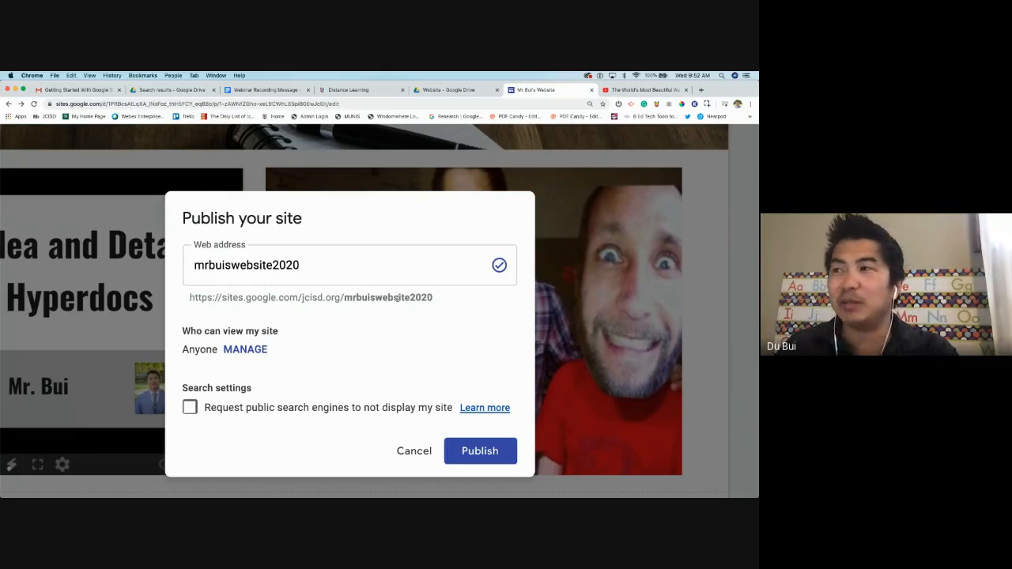
double_click(395, 297)
click(427, 297)
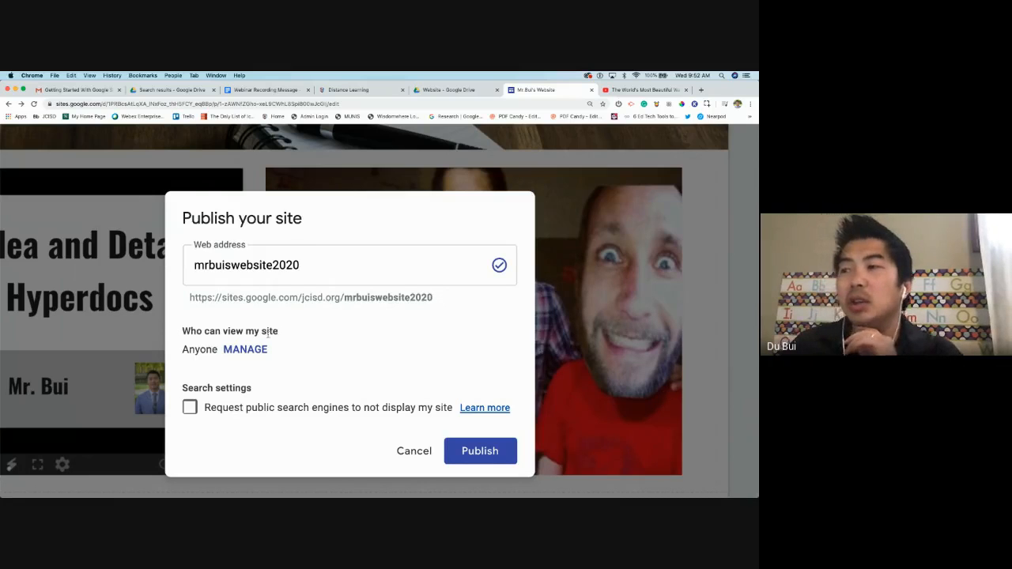
click(245, 350)
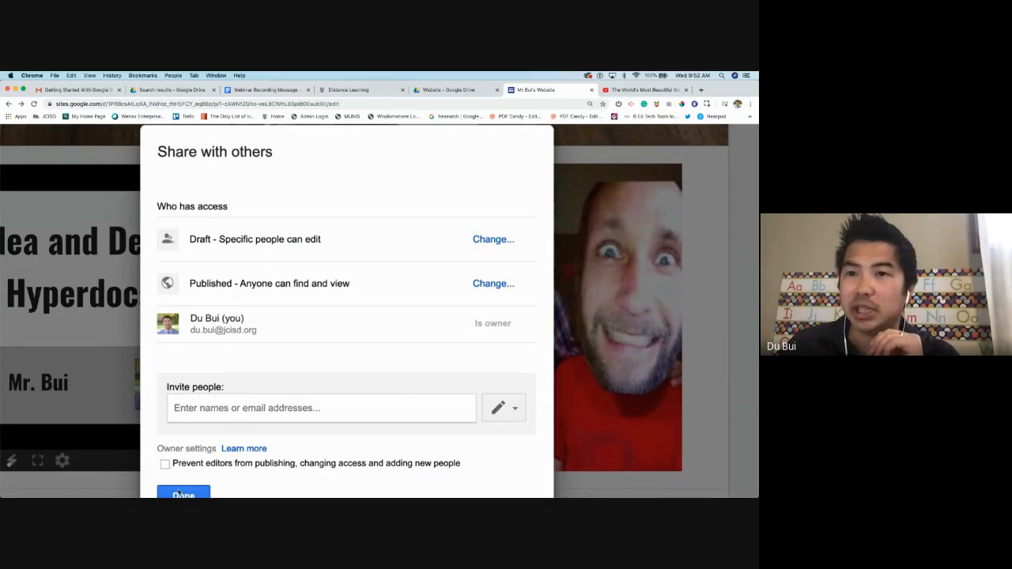
click(180, 493)
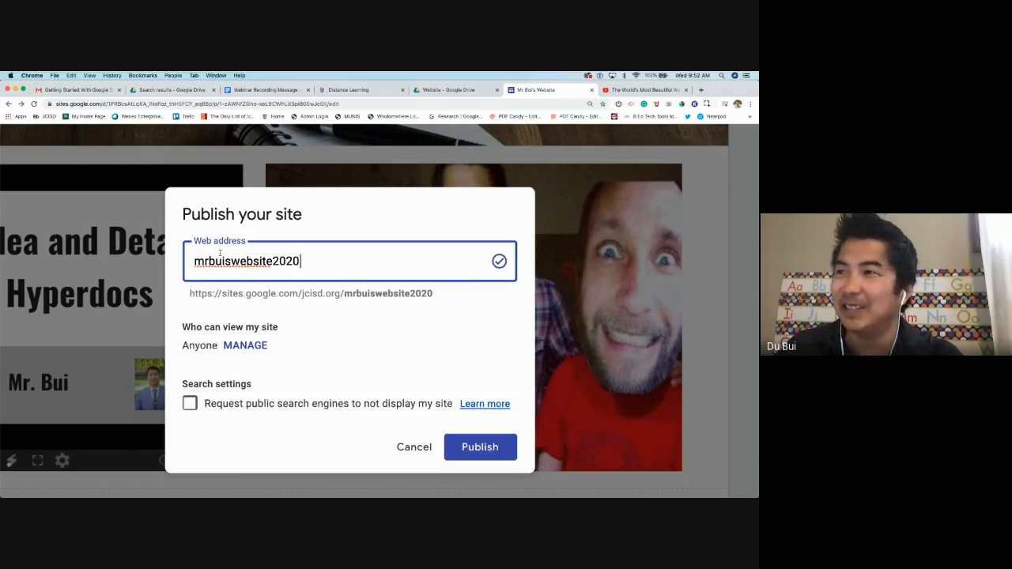
Request that public search engines not display the site, and attempt to publish
drag(222, 293, 473, 308)
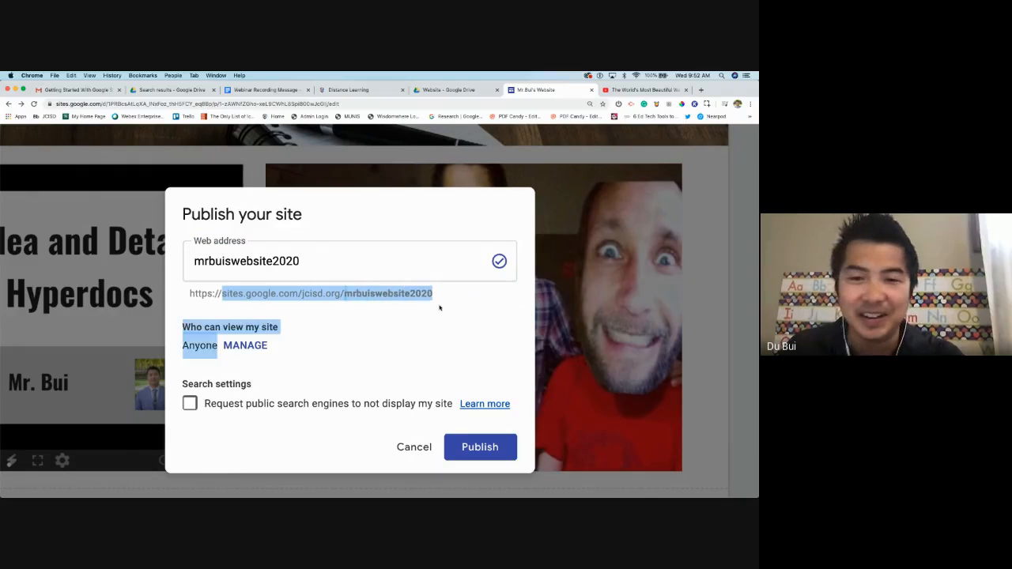
click(416, 329)
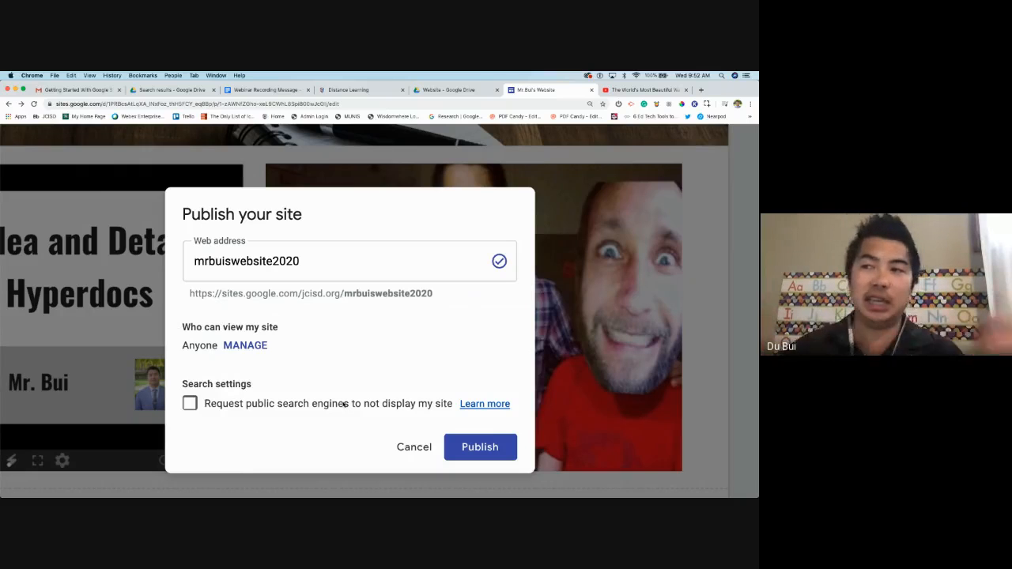
click(190, 404)
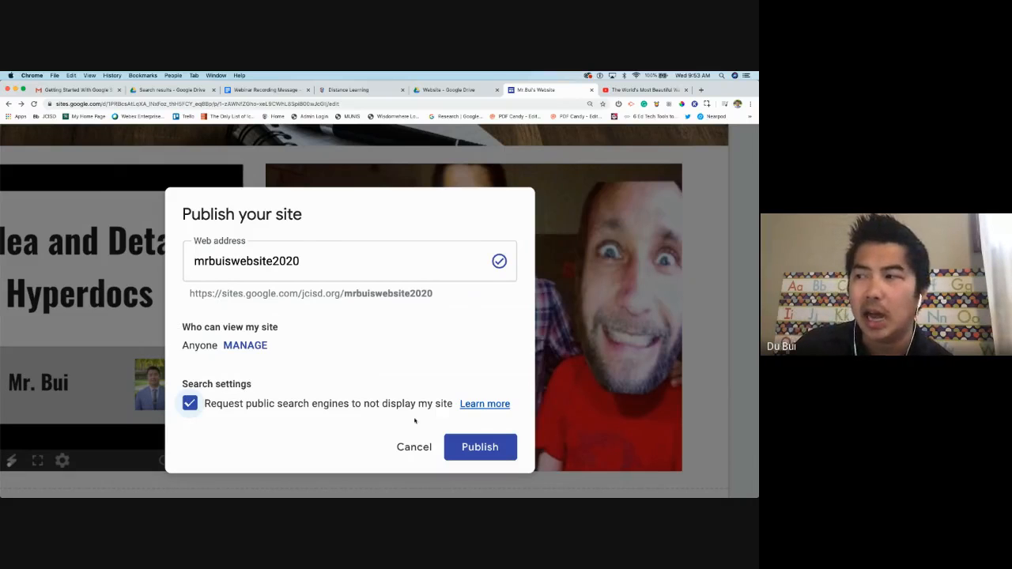
click(486, 448)
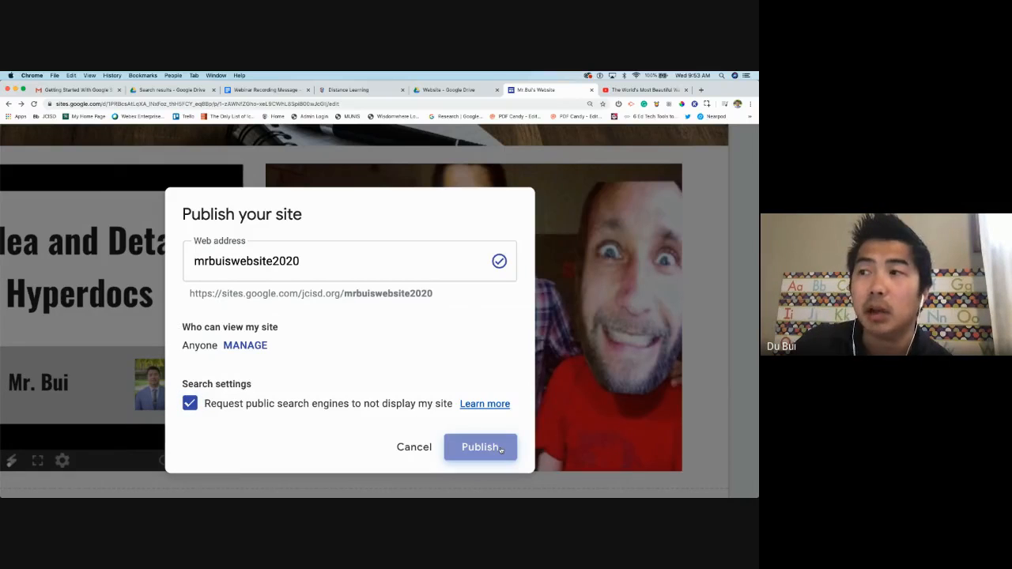
Check the mrbuiswebsite2020 address, zoom the page out, and publish the site
double_click(345, 294)
click(419, 293)
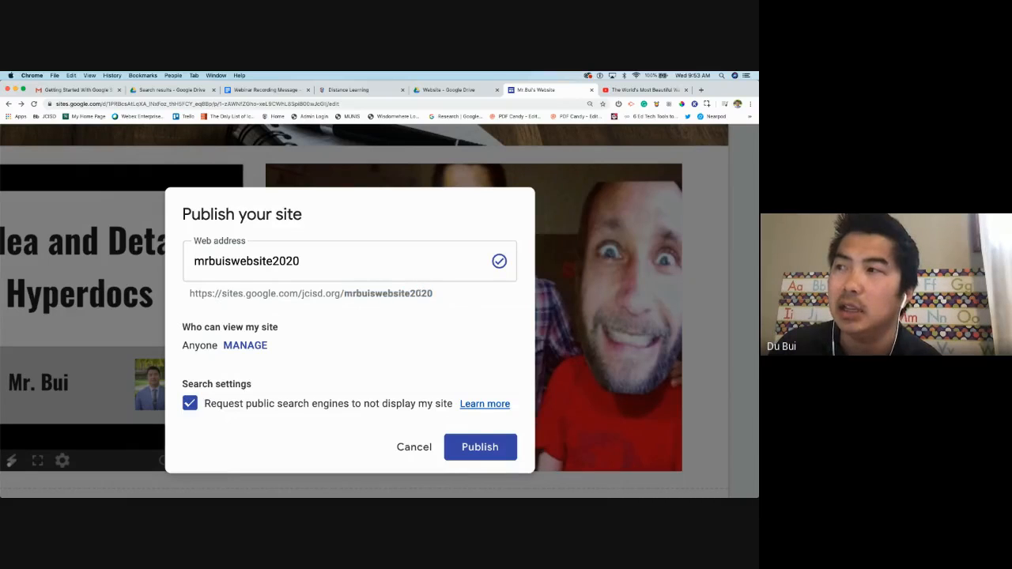
drag(345, 293, 431, 293)
click(191, 291)
click(400, 314)
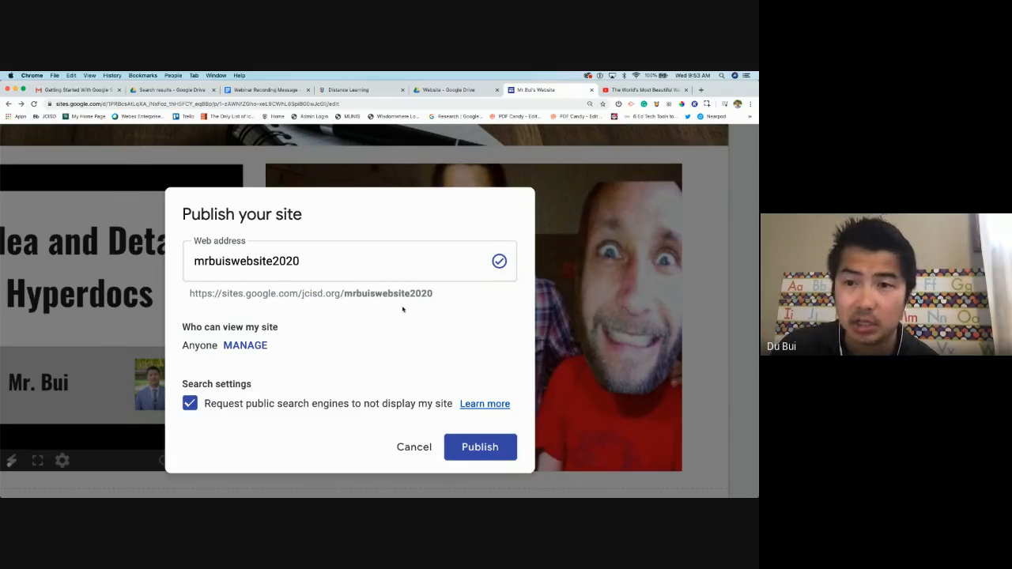
scroll(462, 356, down, 1)
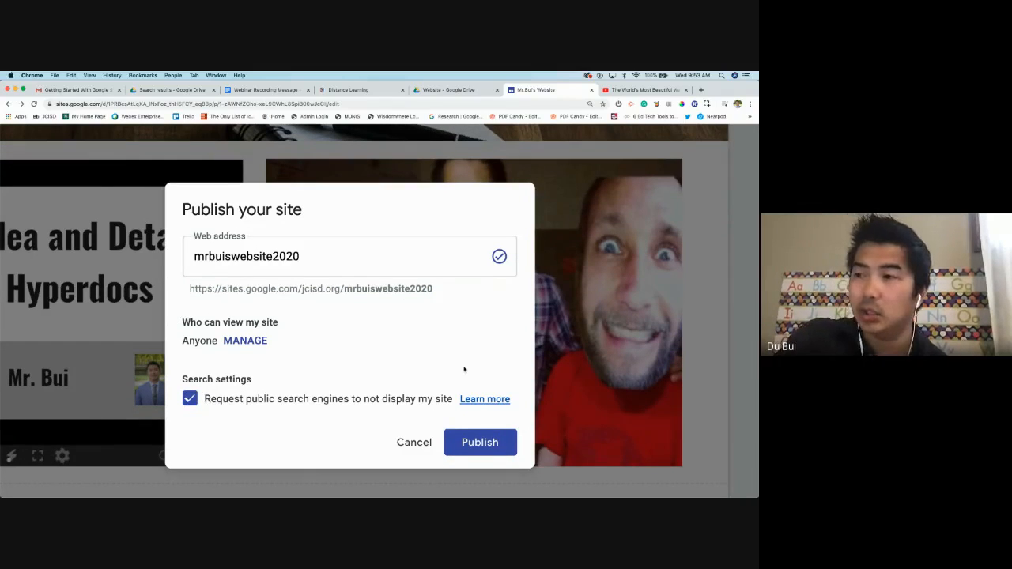
key(super+minus)
key(super+minus)
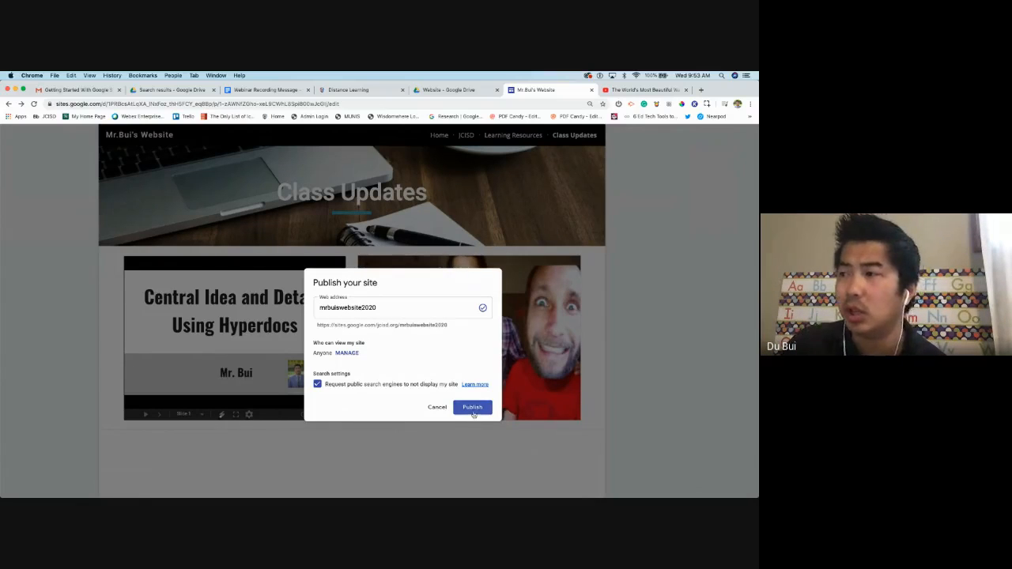
click(472, 406)
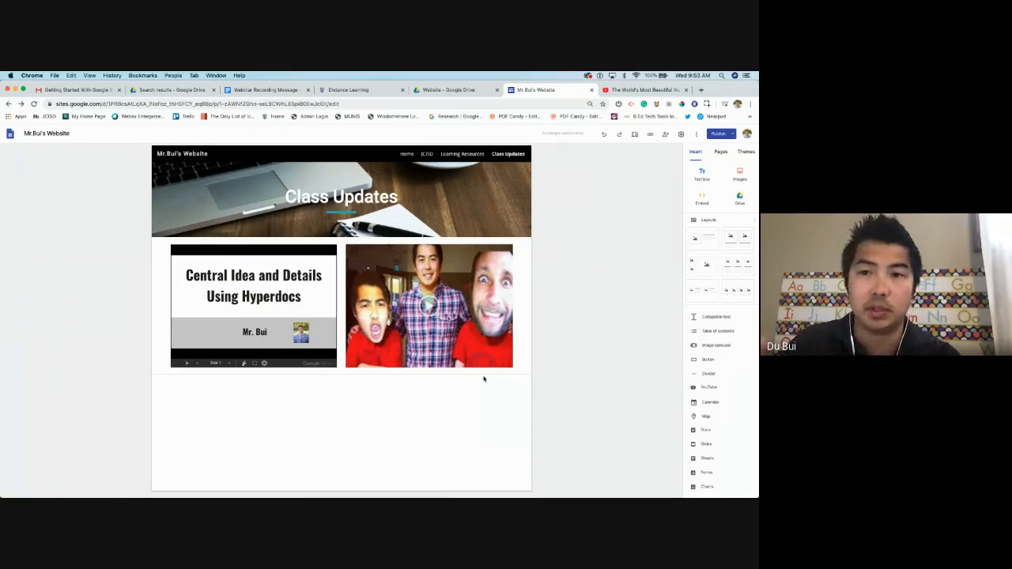
Switch to the Home page of Mr.Bui's Website and briefly check the Publish options
click(729, 152)
click(696, 152)
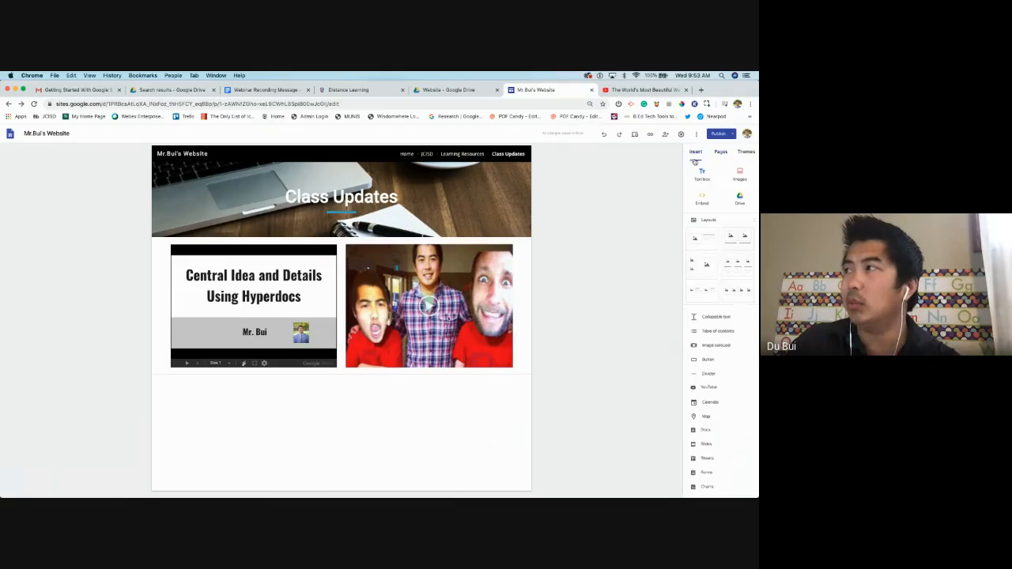
click(406, 153)
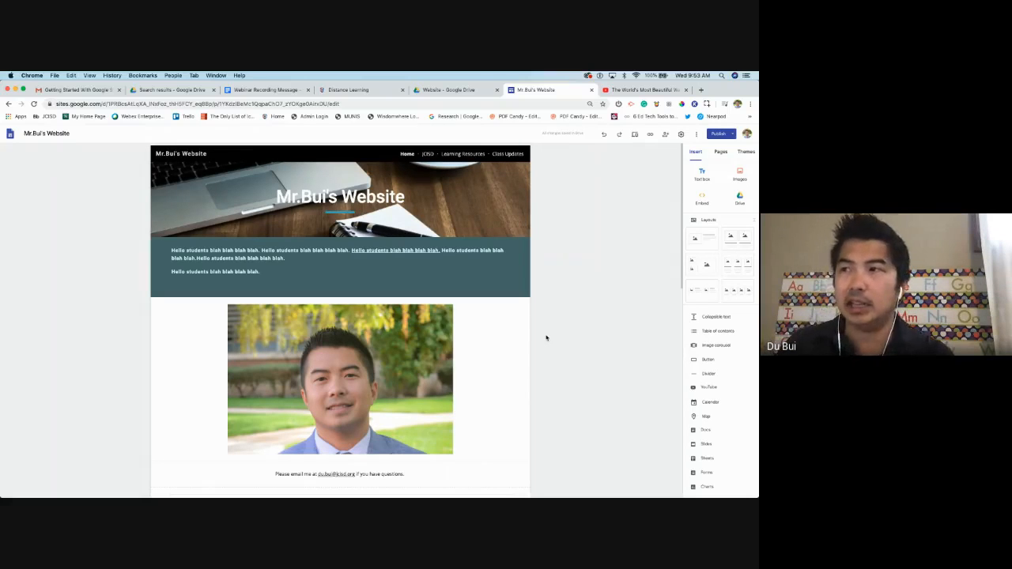
scroll(475, 332, down, 10)
scroll(448, 277, up, 10)
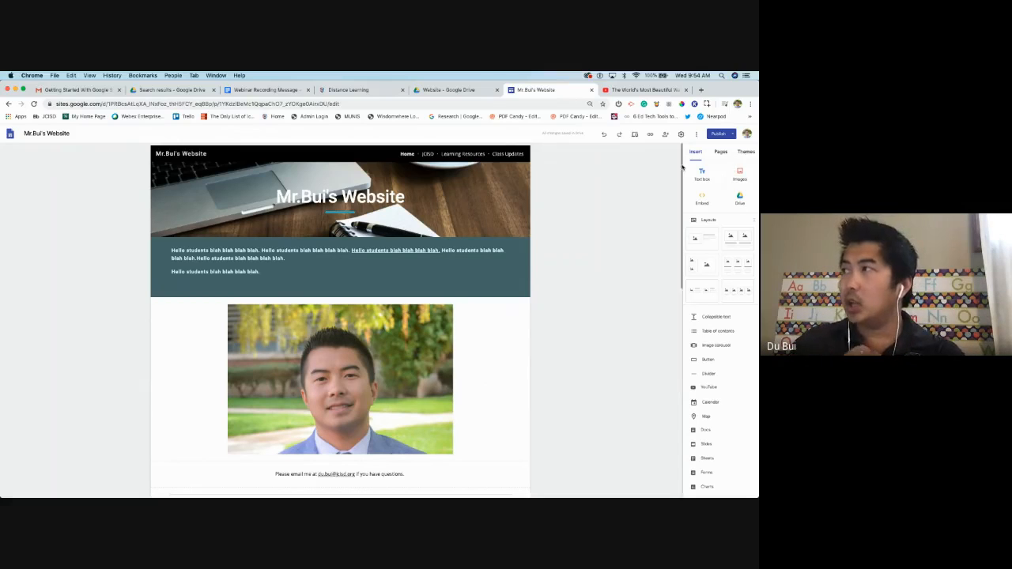
click(733, 134)
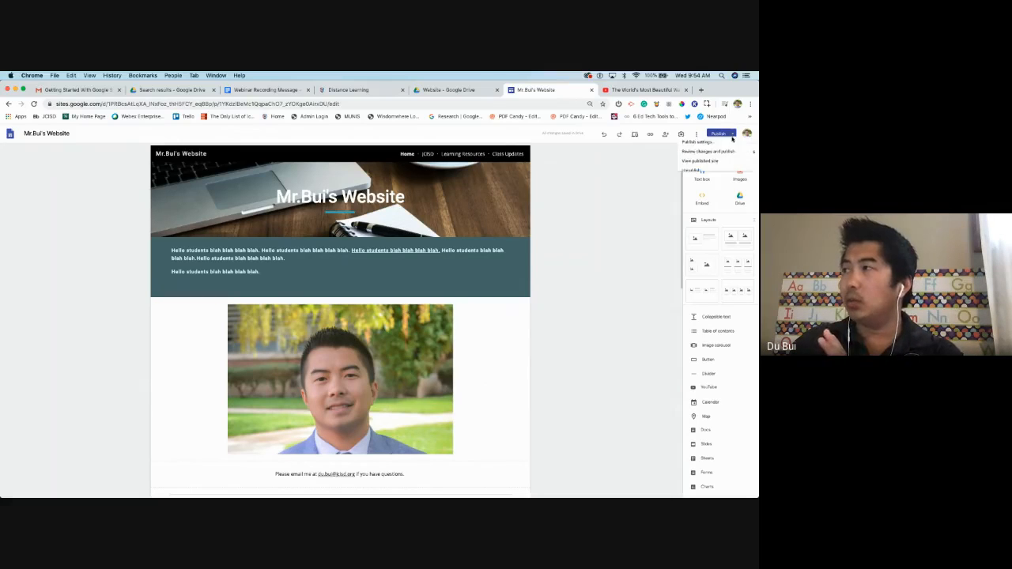
click(661, 212)
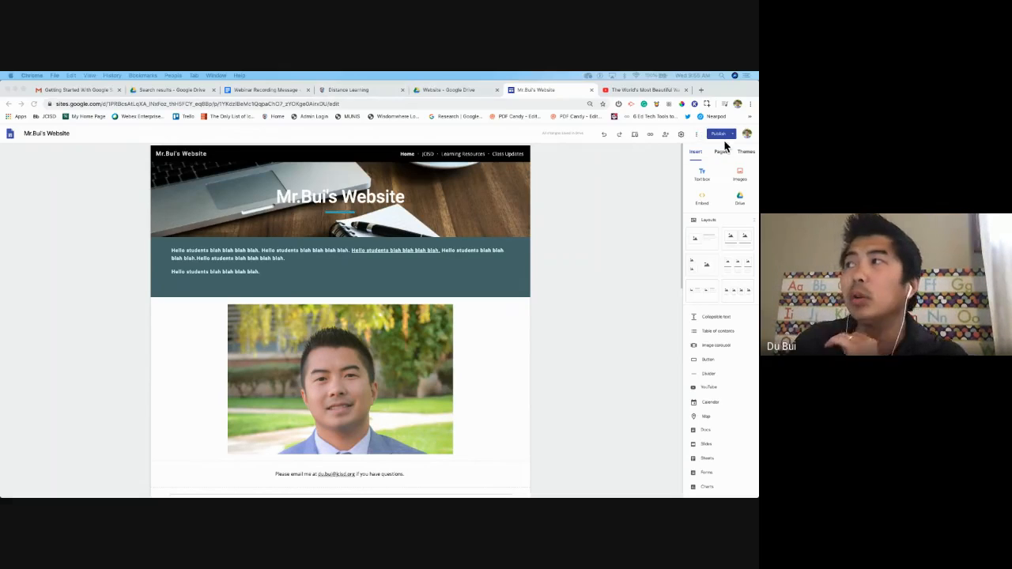
click(681, 135)
click(681, 135)
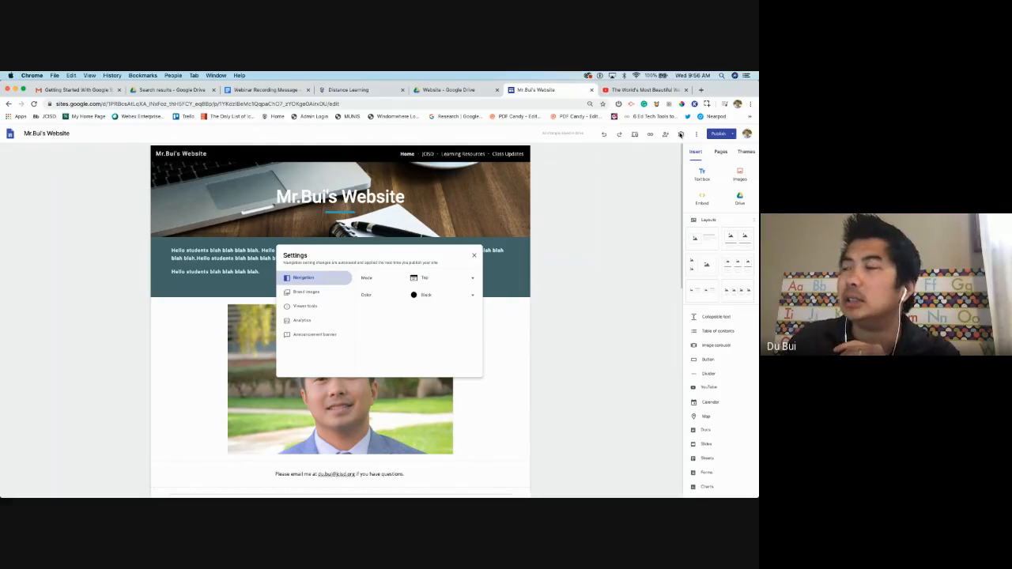
click(314, 294)
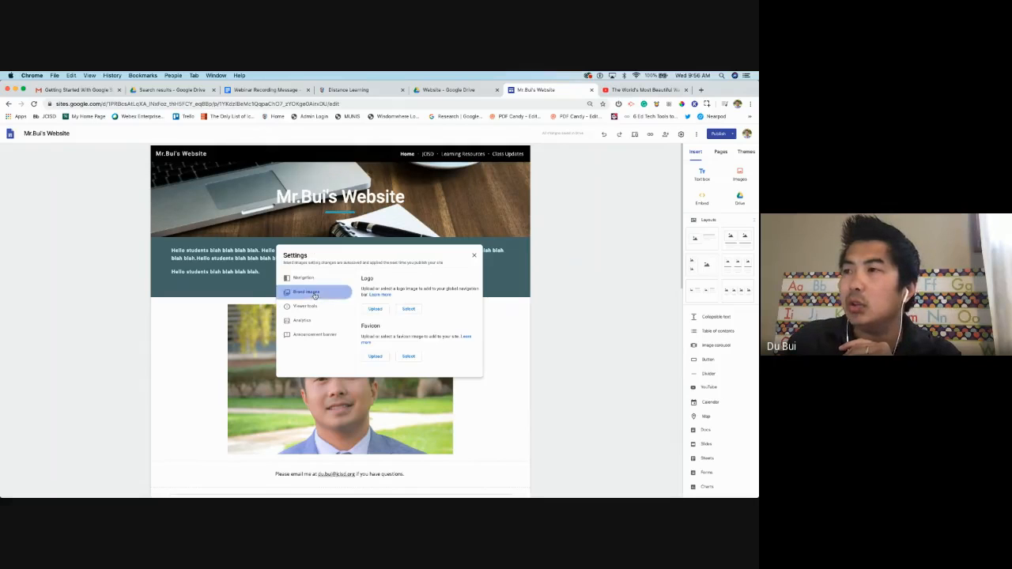
click(314, 306)
click(313, 321)
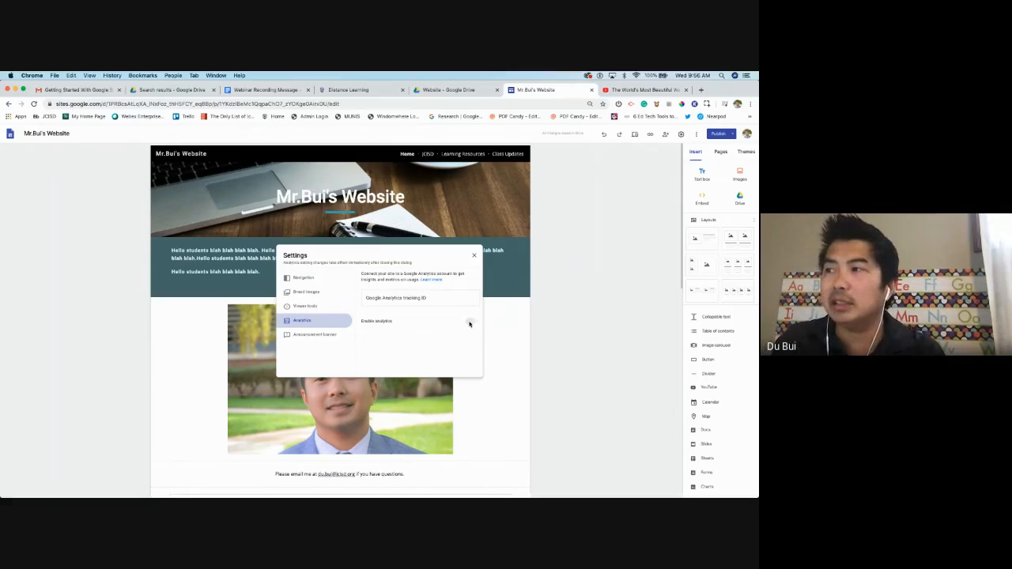
click(444, 297)
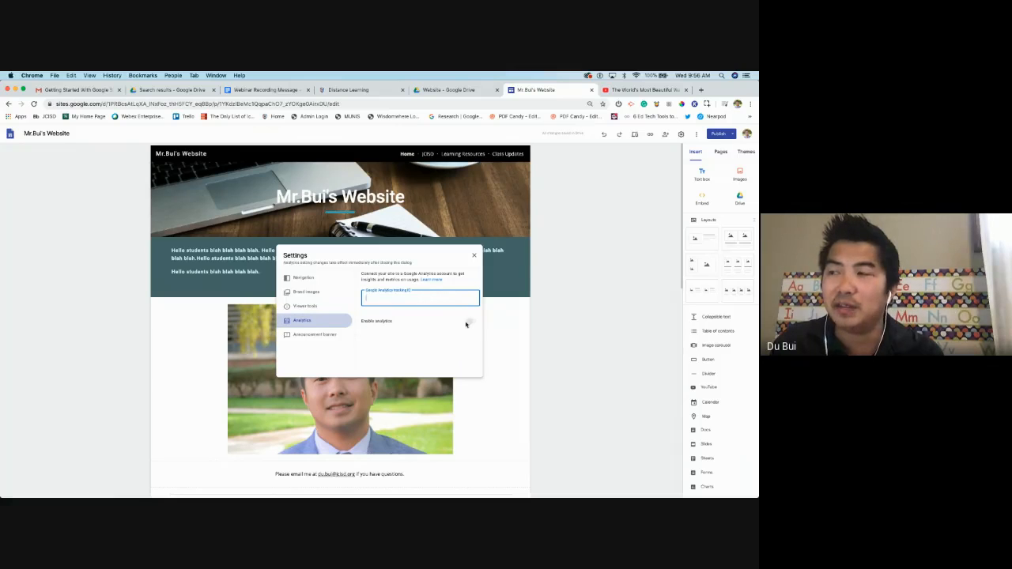
click(466, 323)
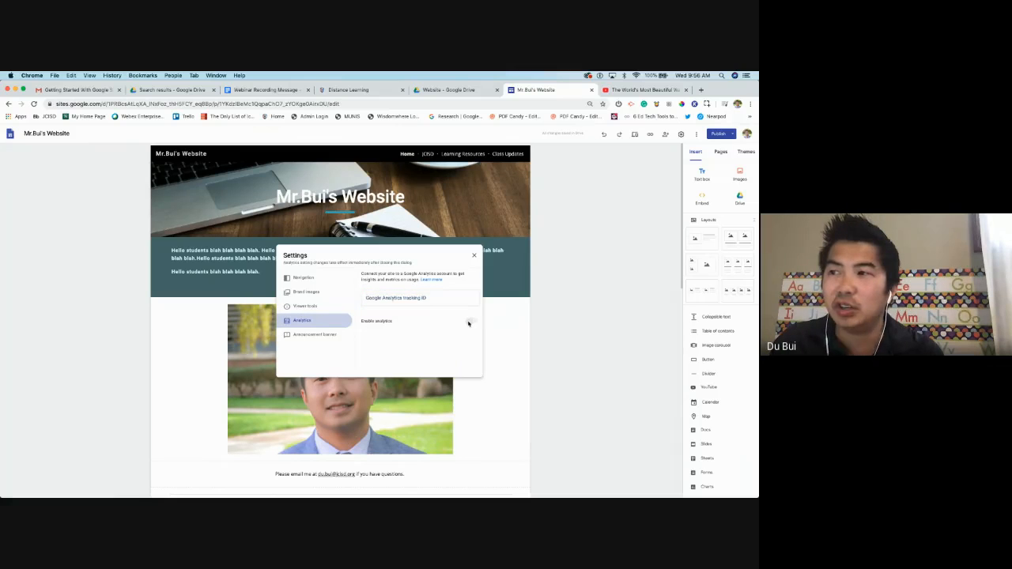
click(317, 336)
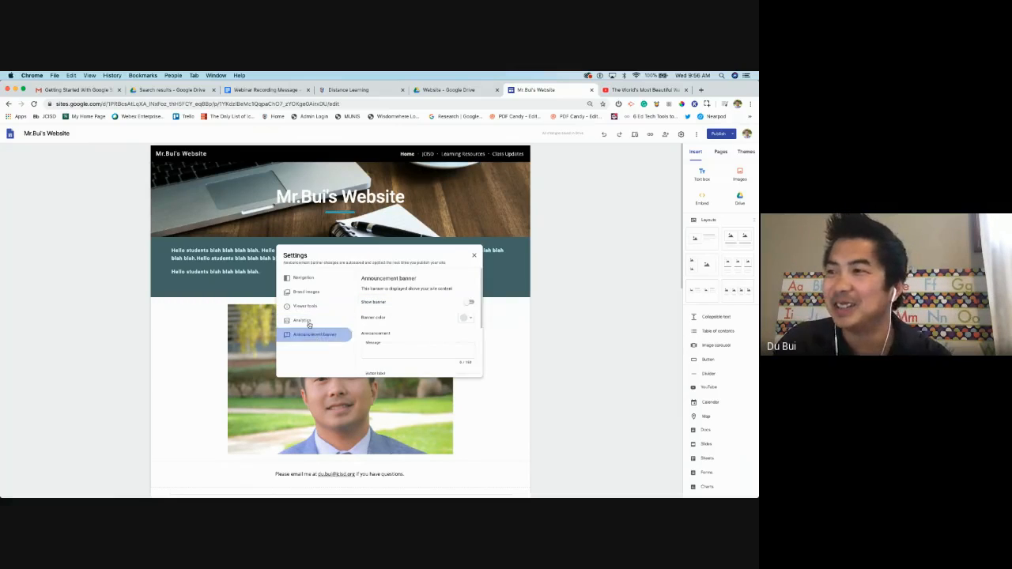
click(286, 323)
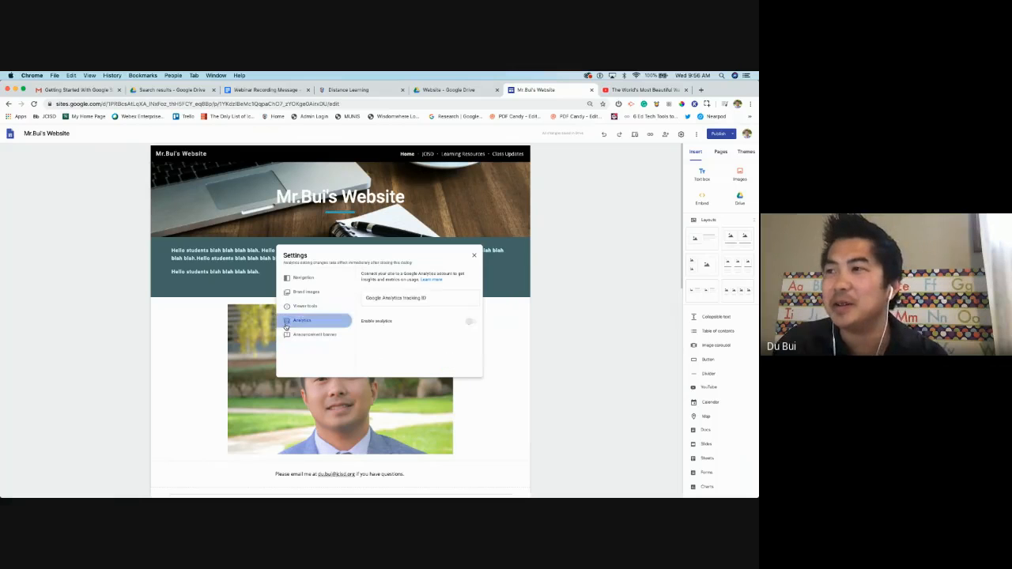
click(397, 304)
click(469, 322)
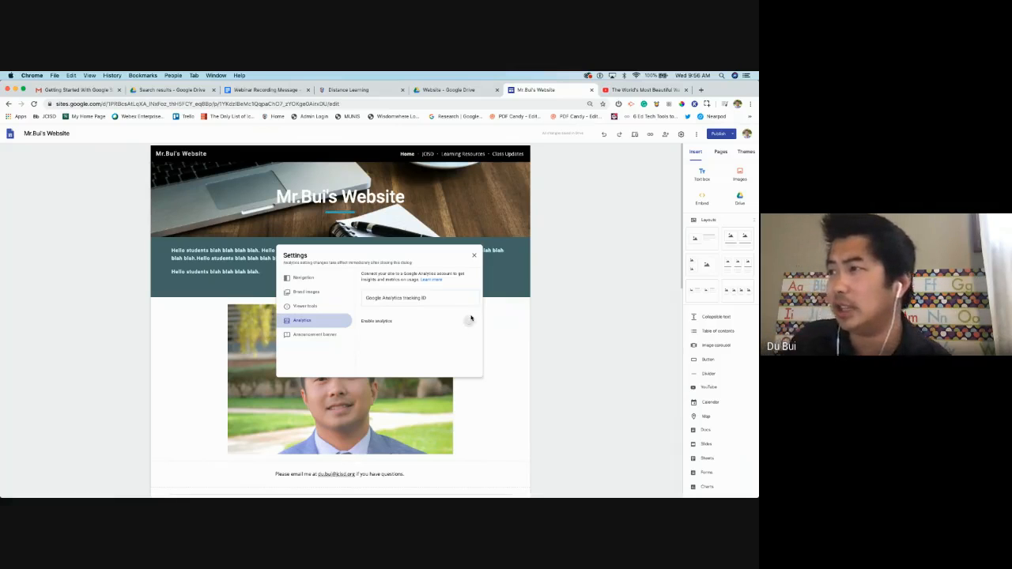
click(476, 255)
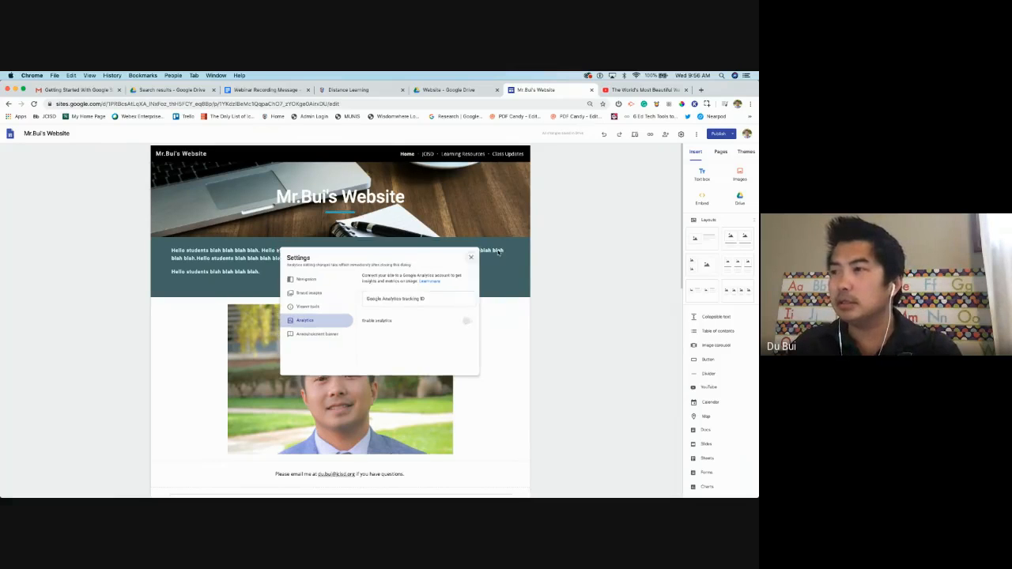